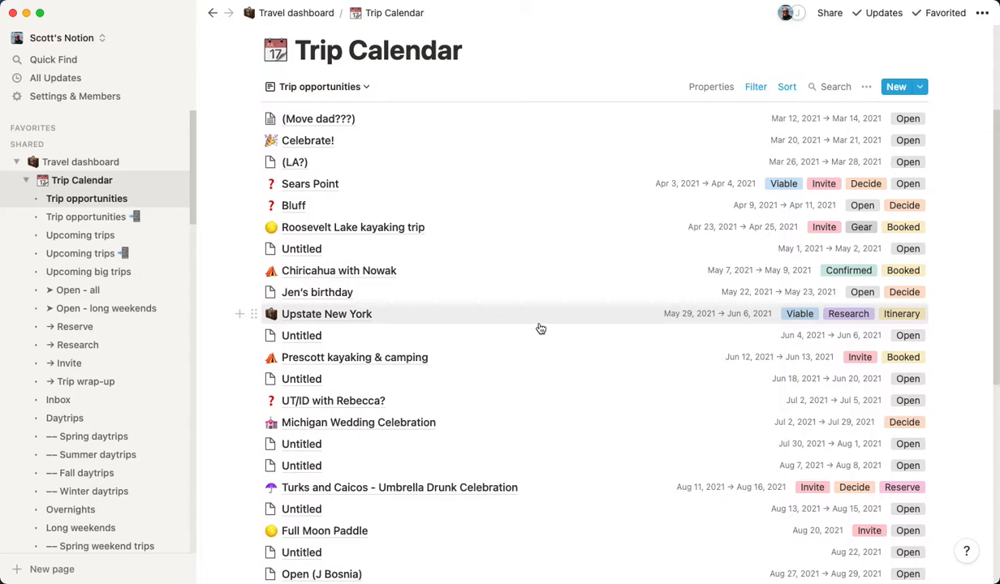
Create a new private page titled "Trip database" and set it up as a List database
scroll(154, 479, "down", 5)
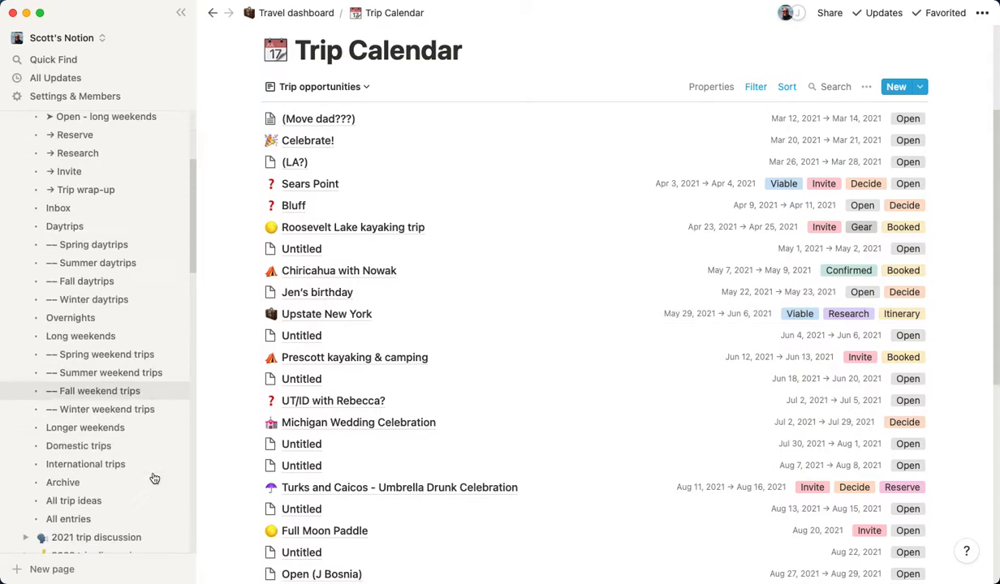
scroll(154, 477, "up", 4)
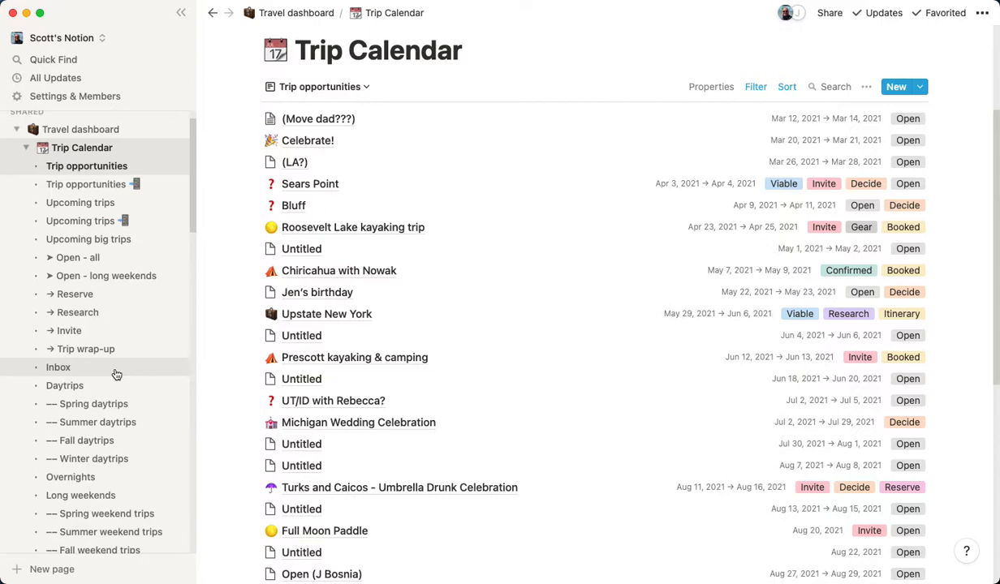
scroll(140, 452, "down", 3)
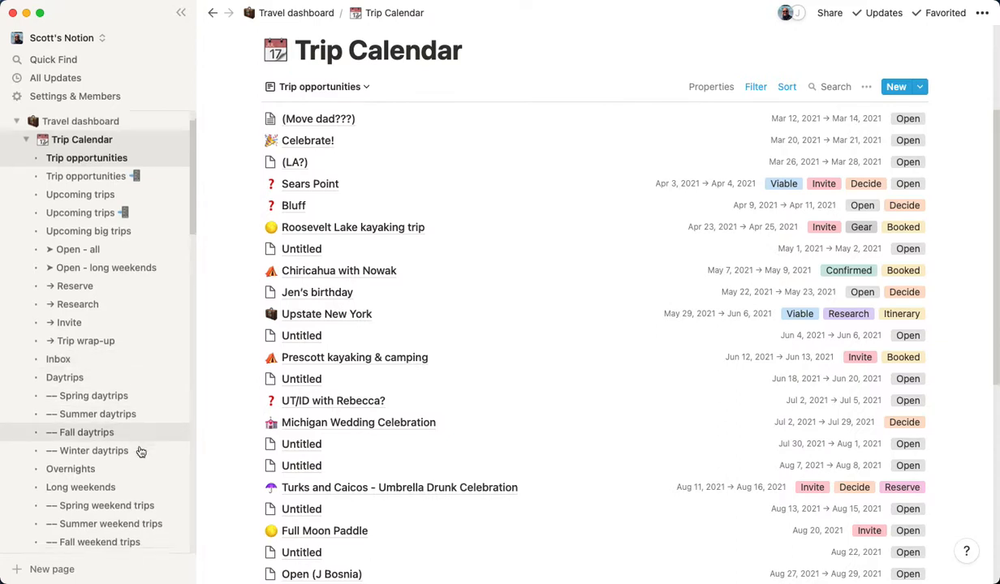
scroll(140, 452, "down", 4)
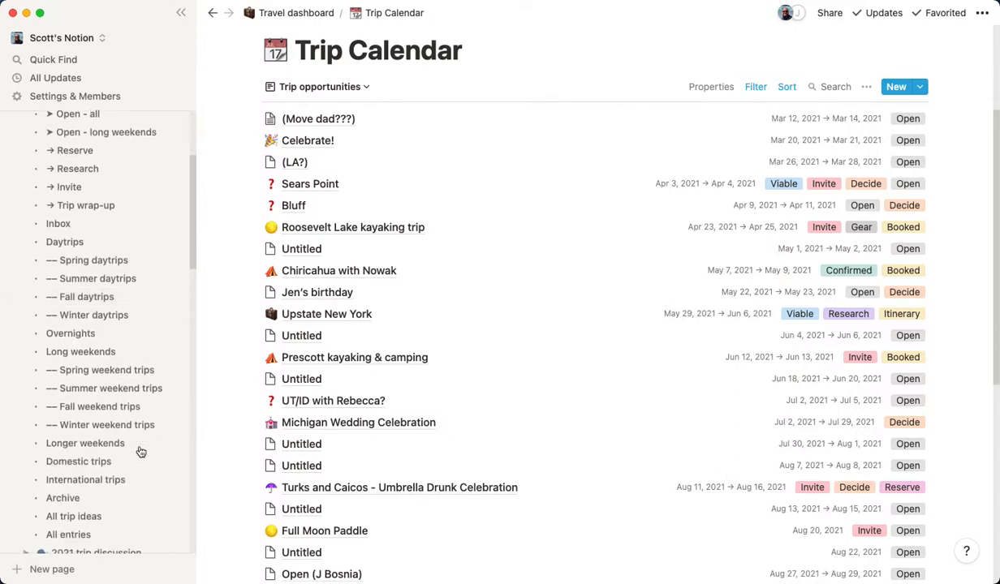
scroll(141, 452, "down", 12)
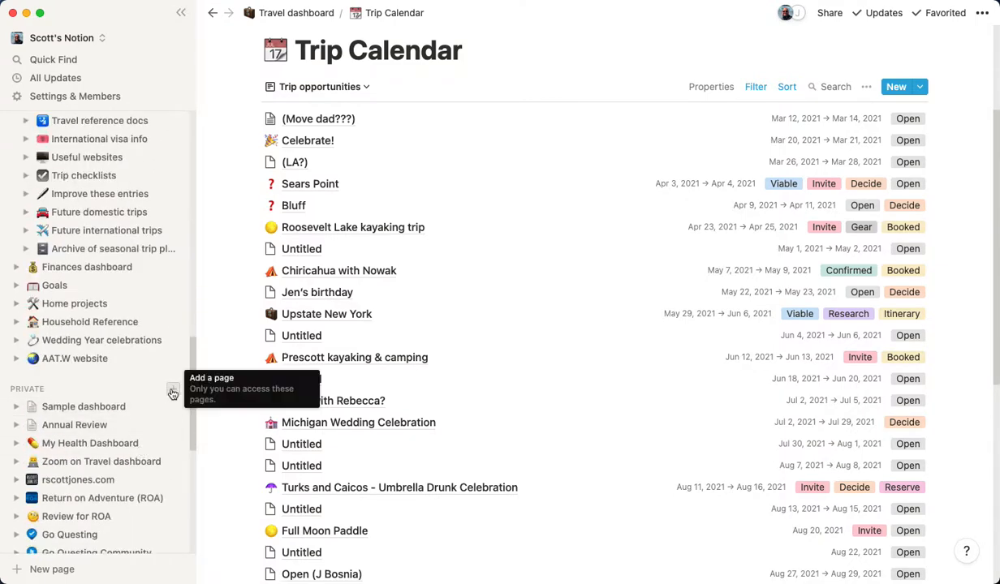
left_click(173, 393)
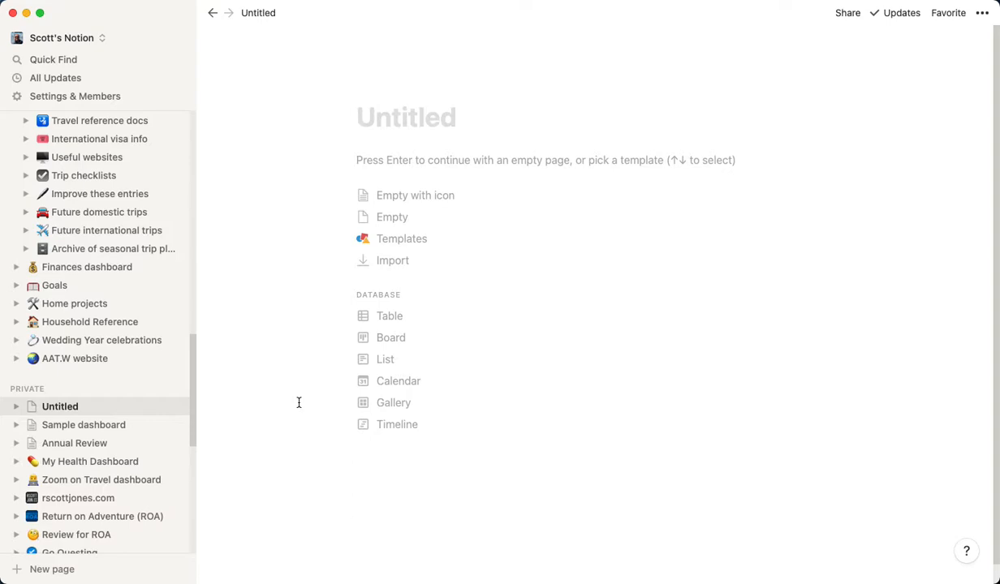
type("Tr")
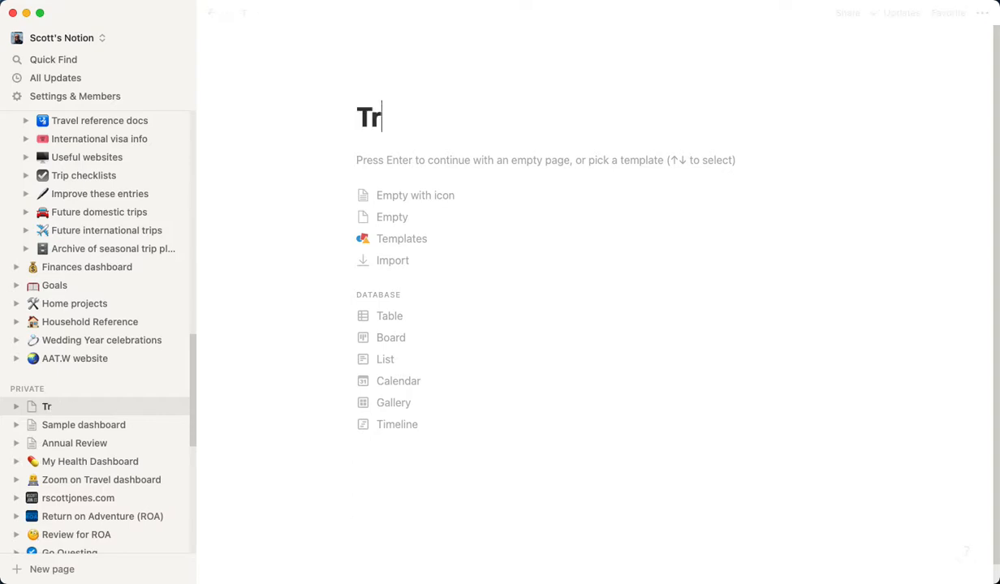
type("ip database")
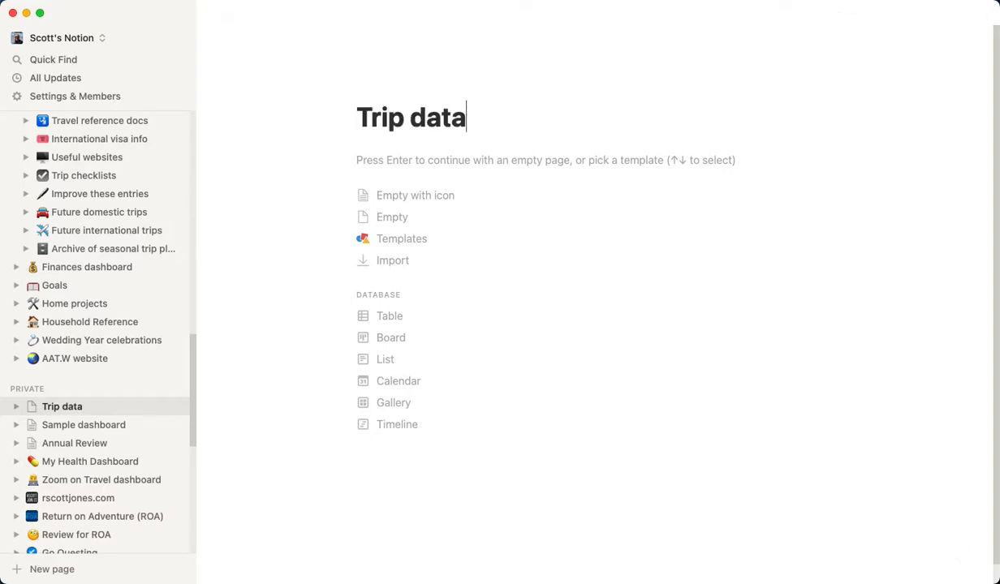
left_click(444, 362)
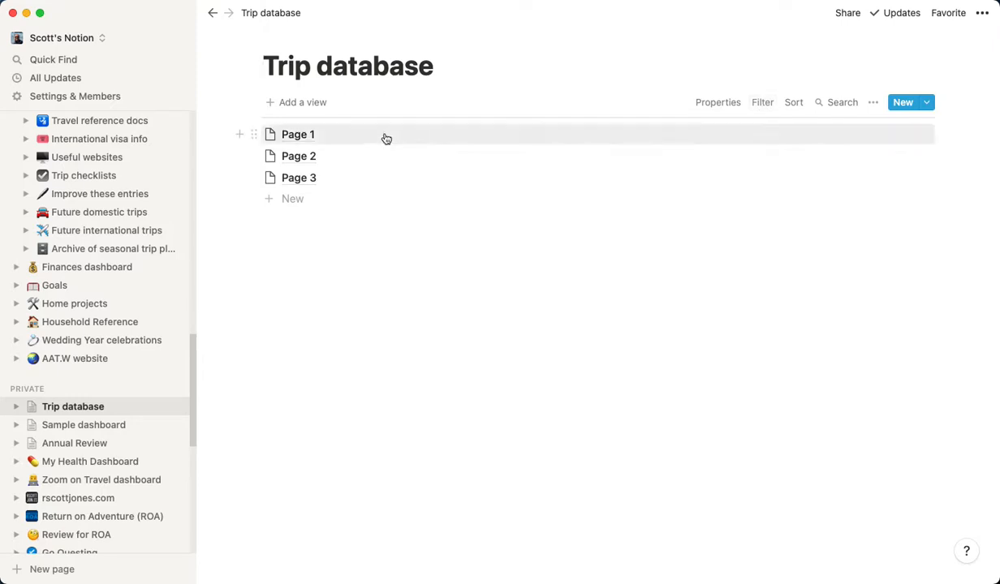
Open the Page 1 entry and rename its Tags property to "Type"
left_click(315, 105)
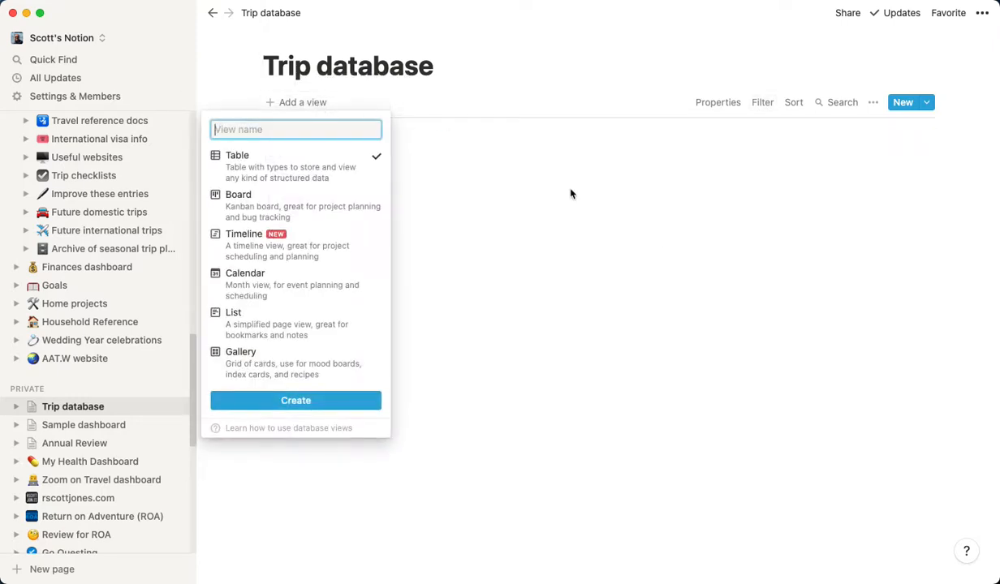
left_click(487, 85)
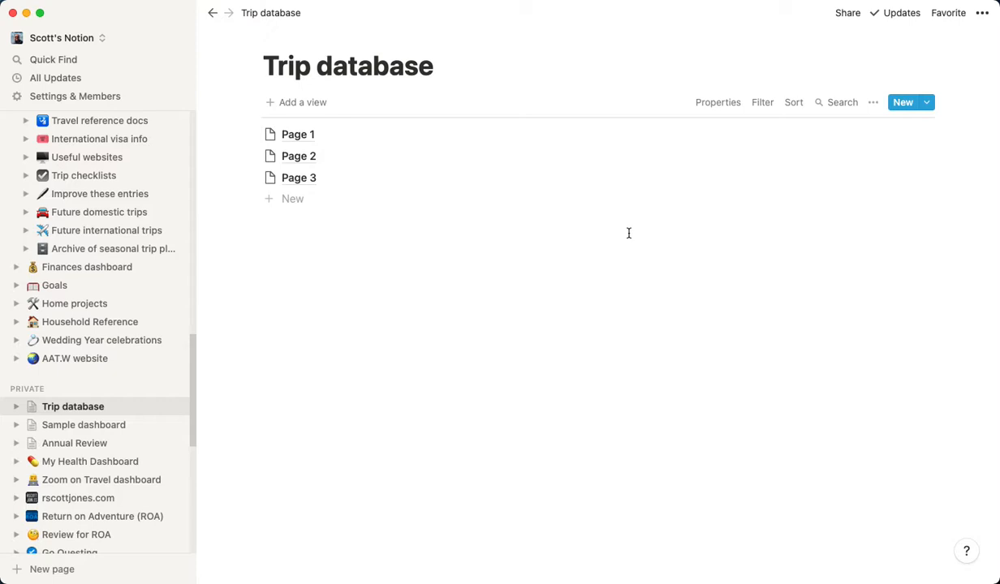
left_click(329, 141)
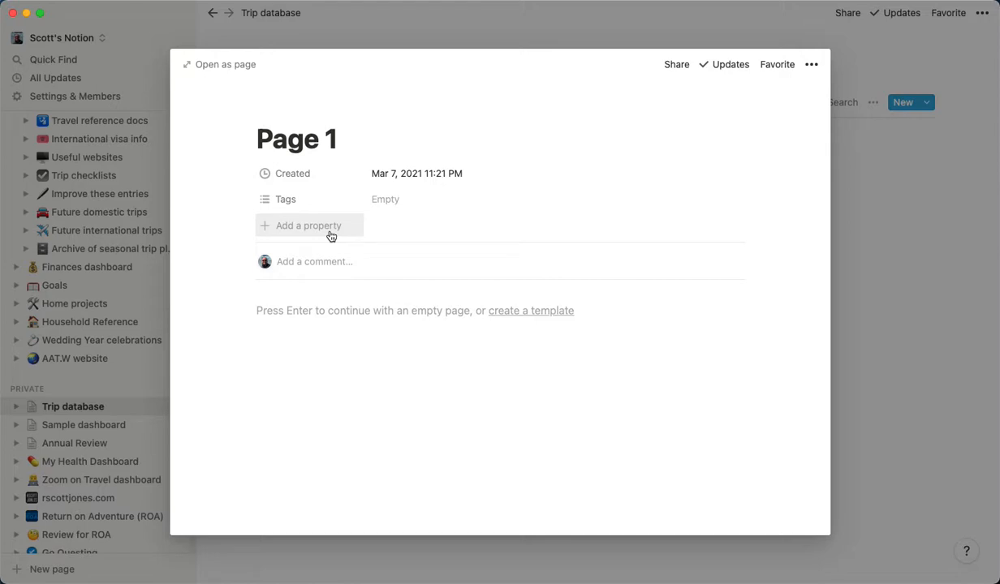
left_click(329, 198)
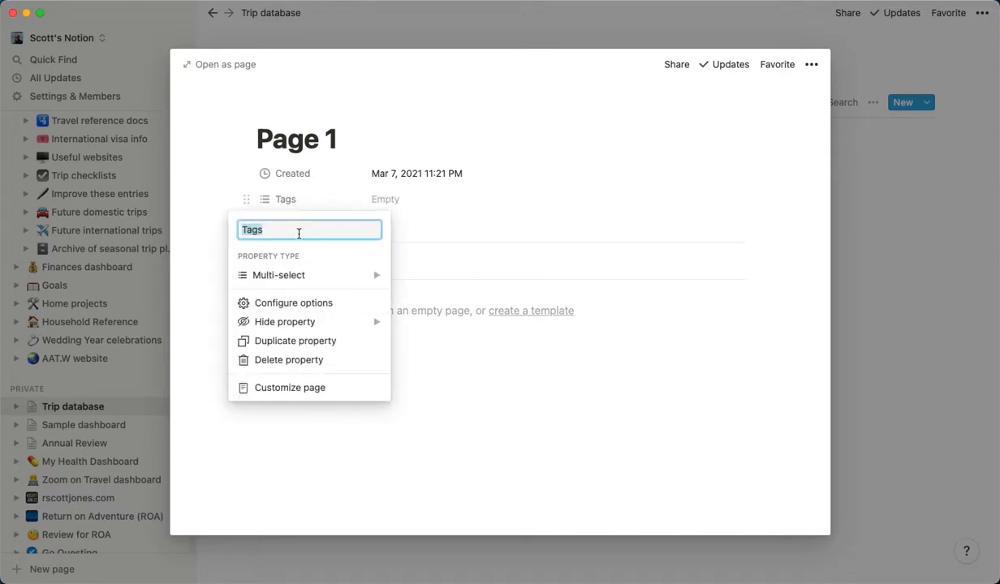
type("Type")
left_click(308, 199)
Add a multi-select property named "Status" and a text property named "Activities" to the entry
left_click(284, 226)
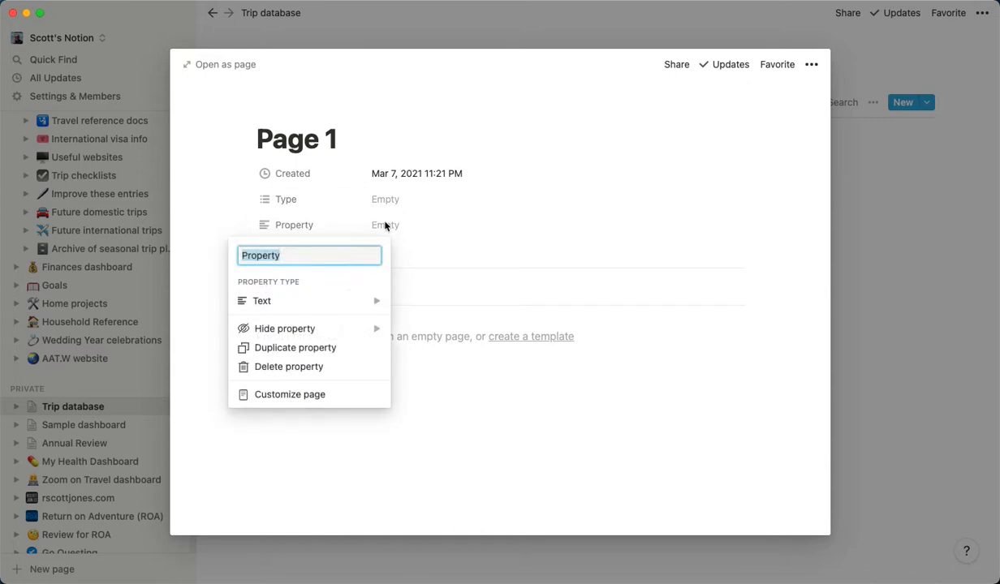
type("Status")
mouse_move(379, 301)
left_click(463, 236)
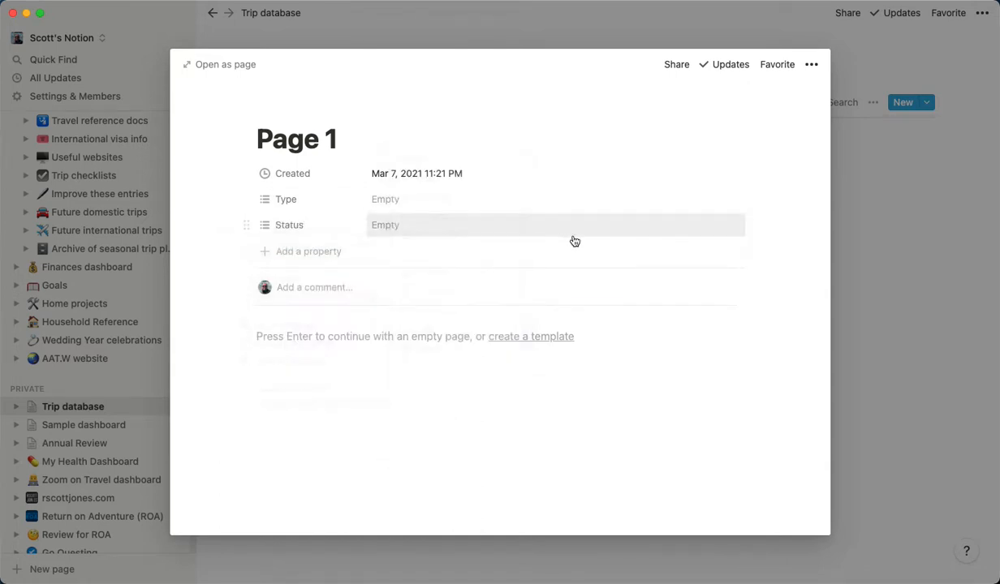
left_click(310, 253)
type("Activities")
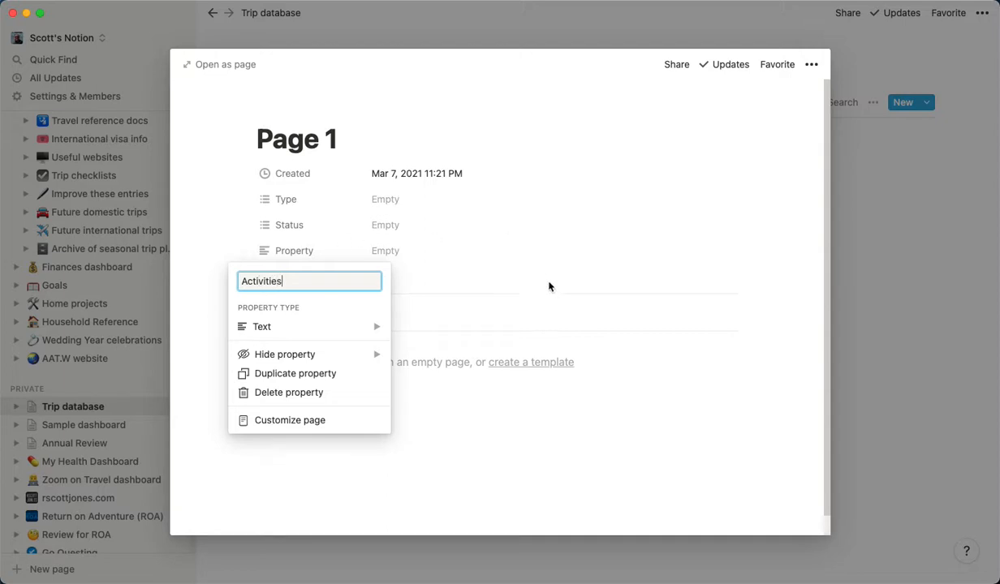
key("Return")
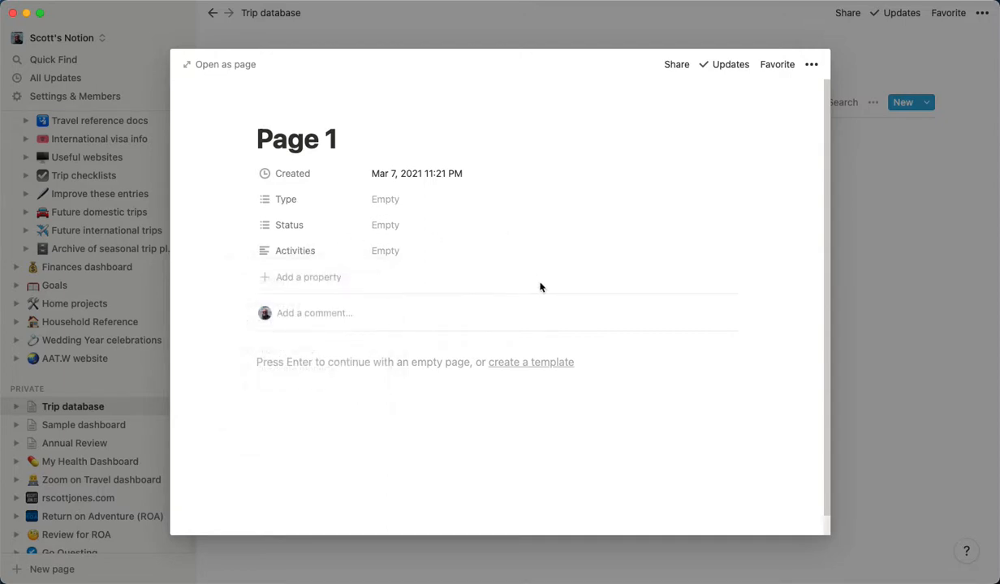
Add a multi-select property named "Season" and change the Activities property's type to Multi-select
left_click(316, 276)
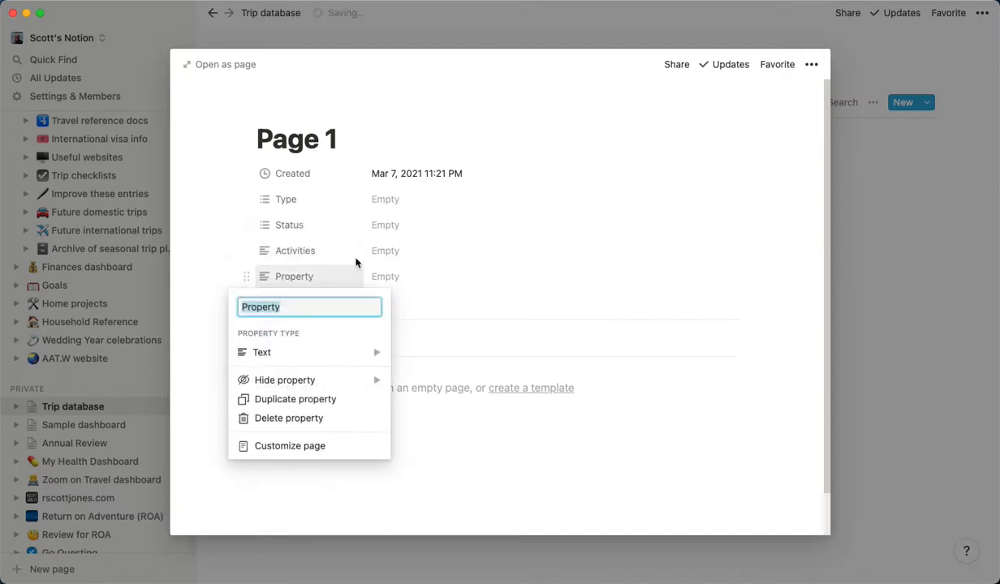
type("Season")
mouse_move(344, 362)
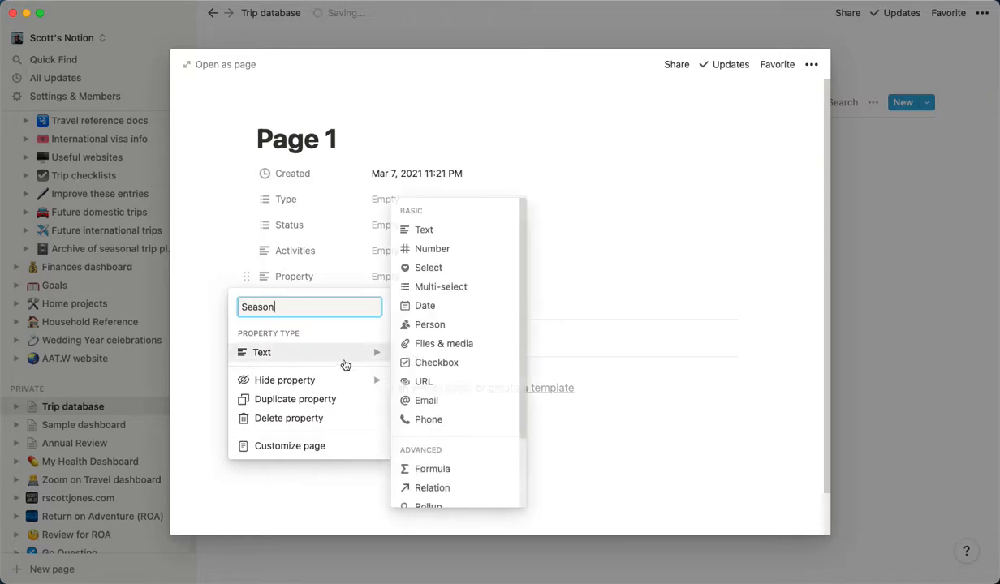
left_click(470, 290)
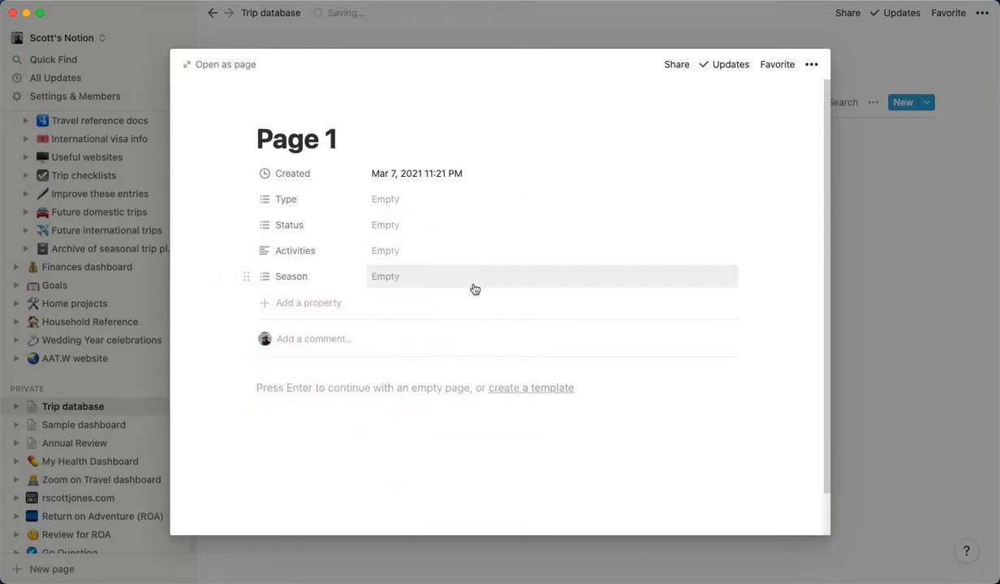
left_click(307, 251)
mouse_move(345, 328)
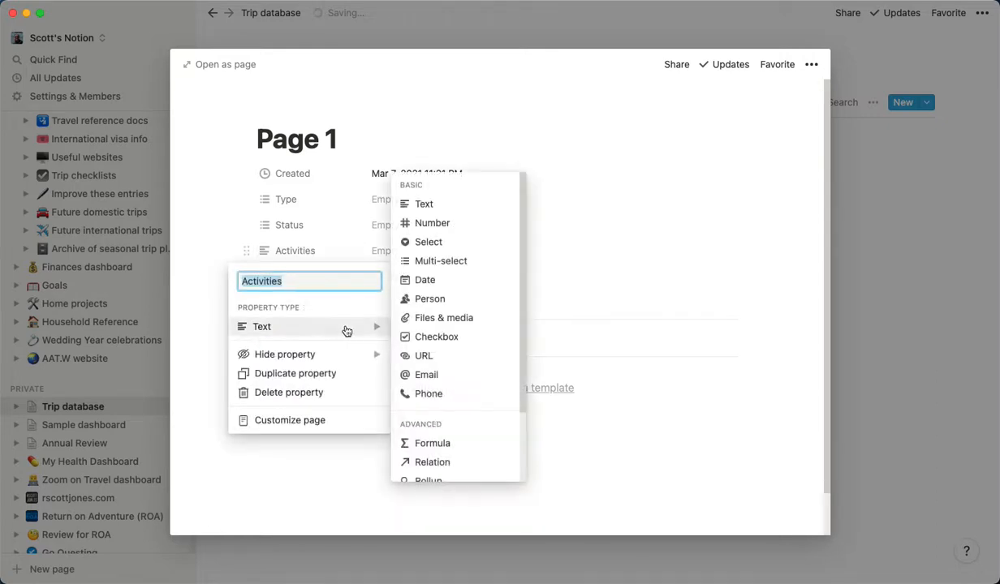
left_click(461, 265)
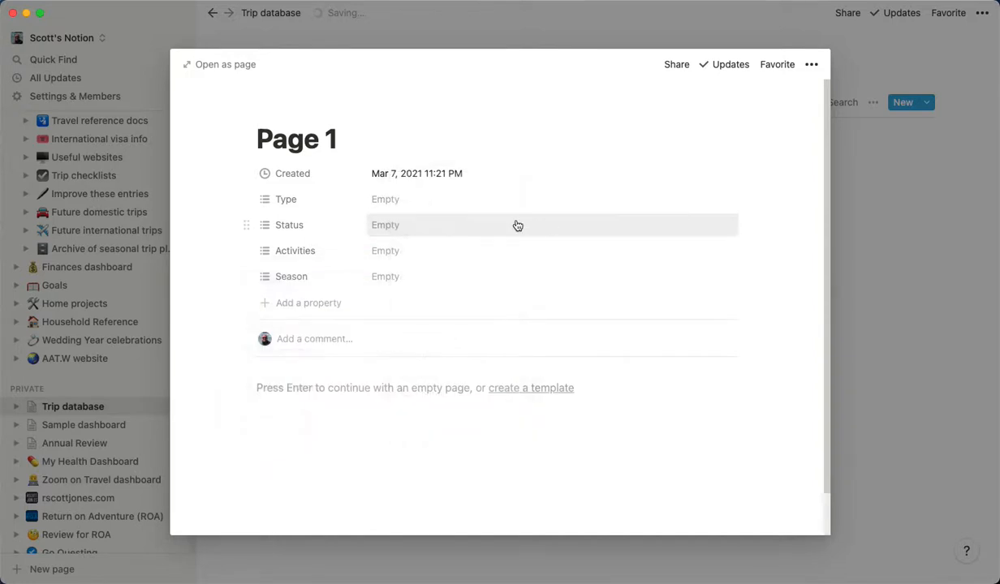
Delete the Created property from the database
left_click(243, 173)
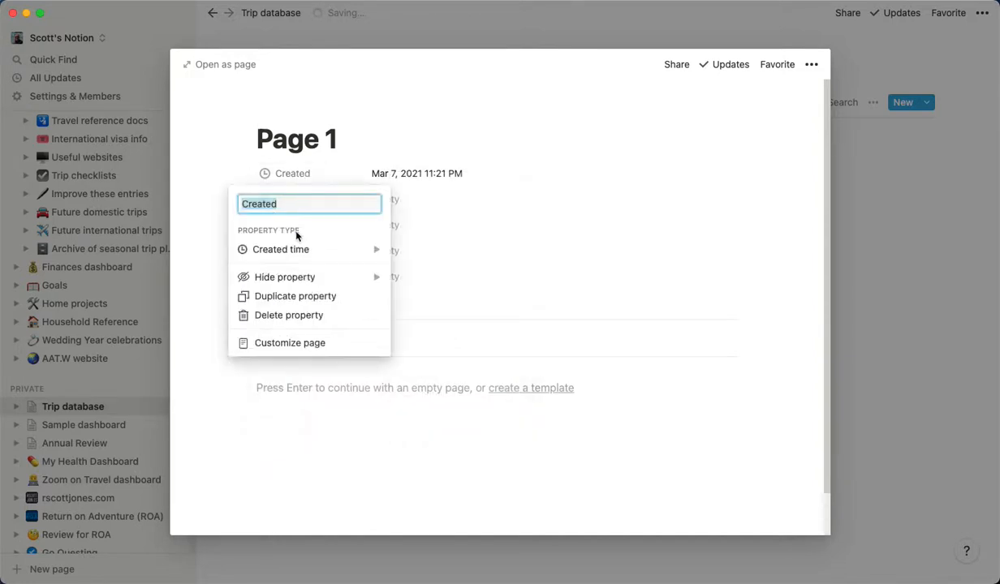
left_click(308, 315)
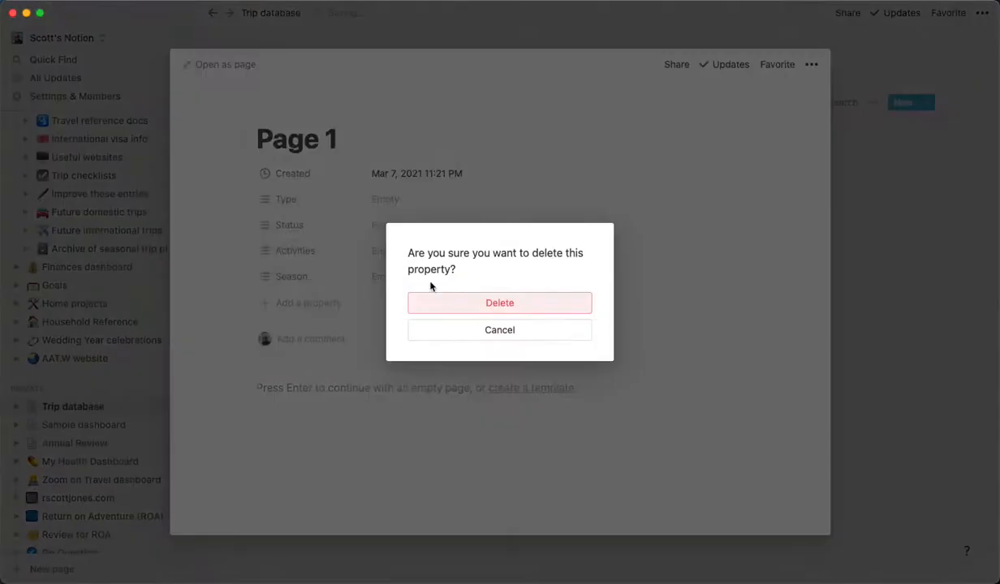
left_click(489, 305)
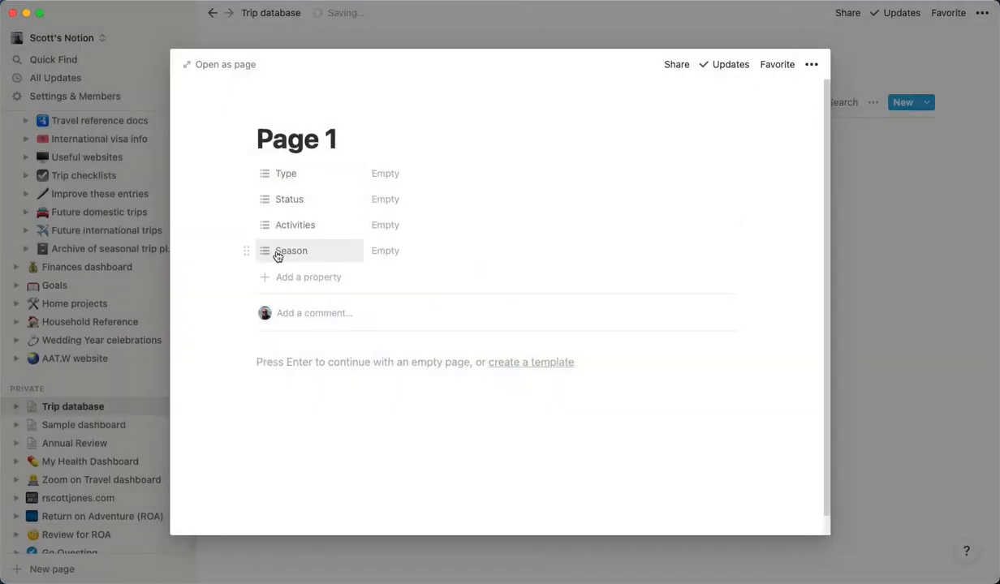
Add a Date property named "Dates" and move it above Type as the first property
left_click(291, 276)
mouse_move(335, 358)
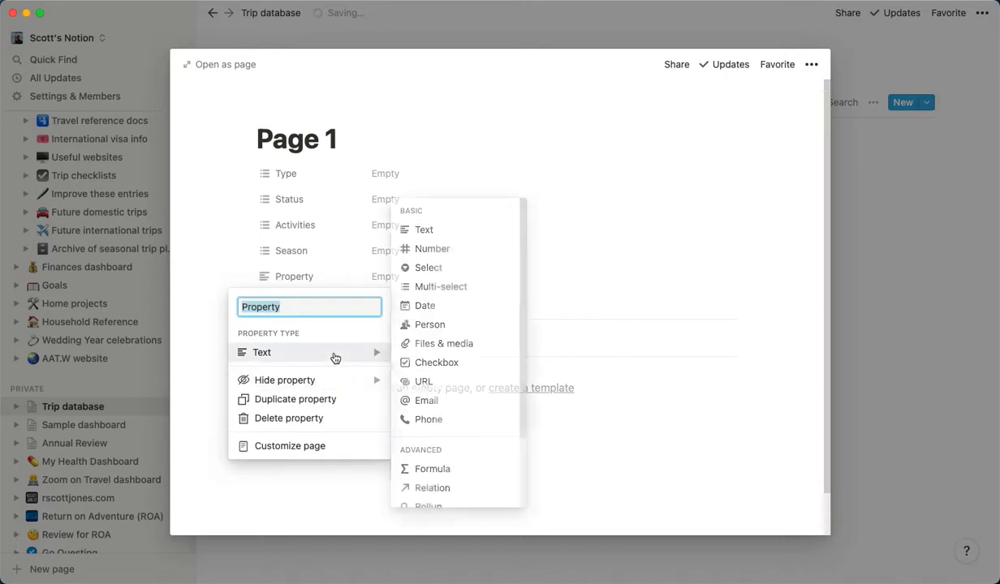
left_click(453, 306)
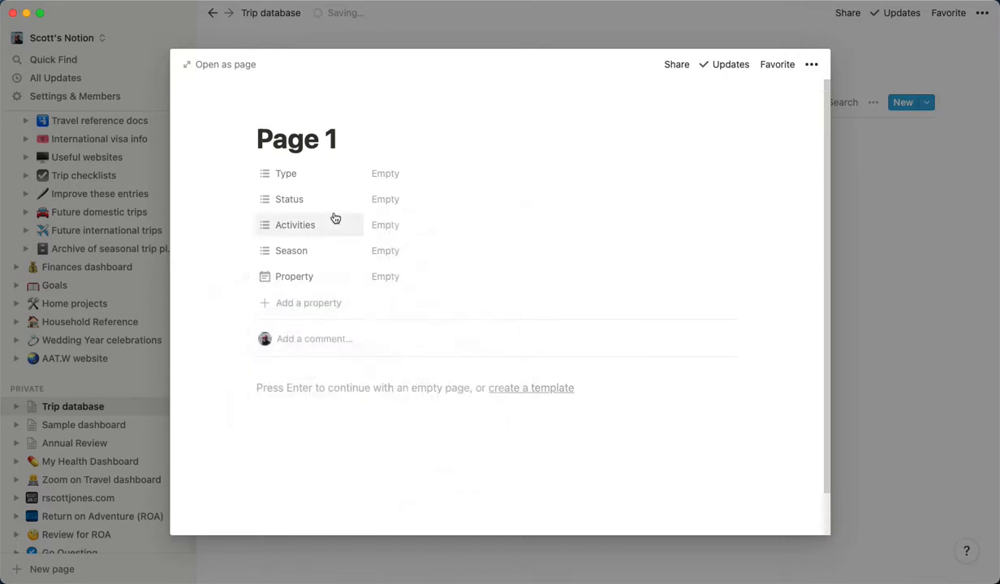
left_click(318, 277)
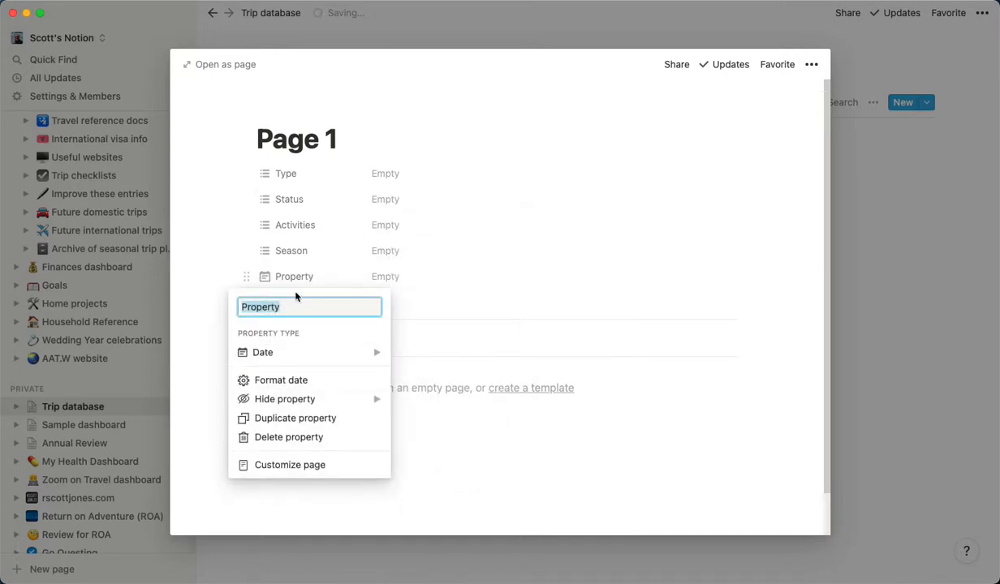
type("Dates")
key("Return")
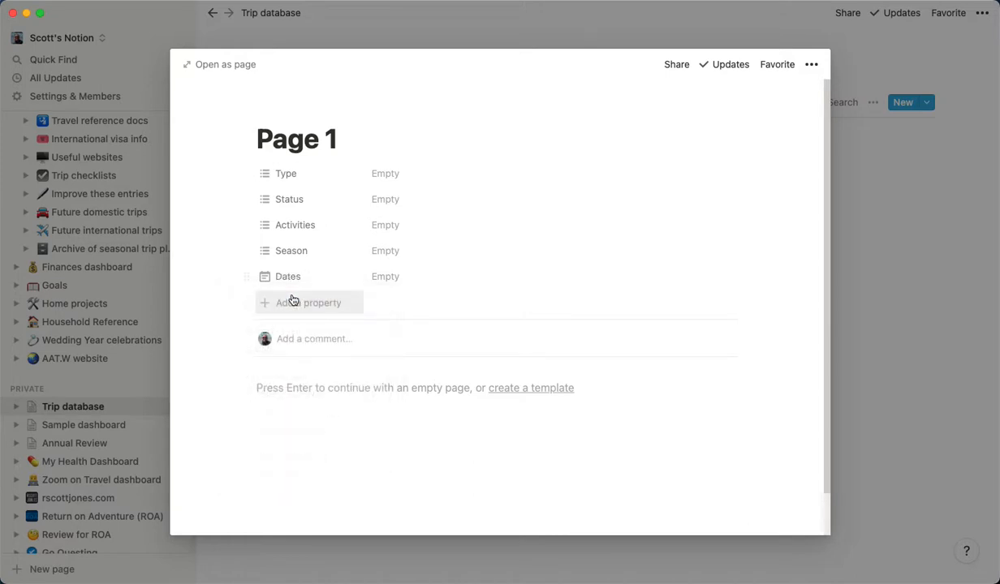
left_click_drag(247, 277, 241, 172)
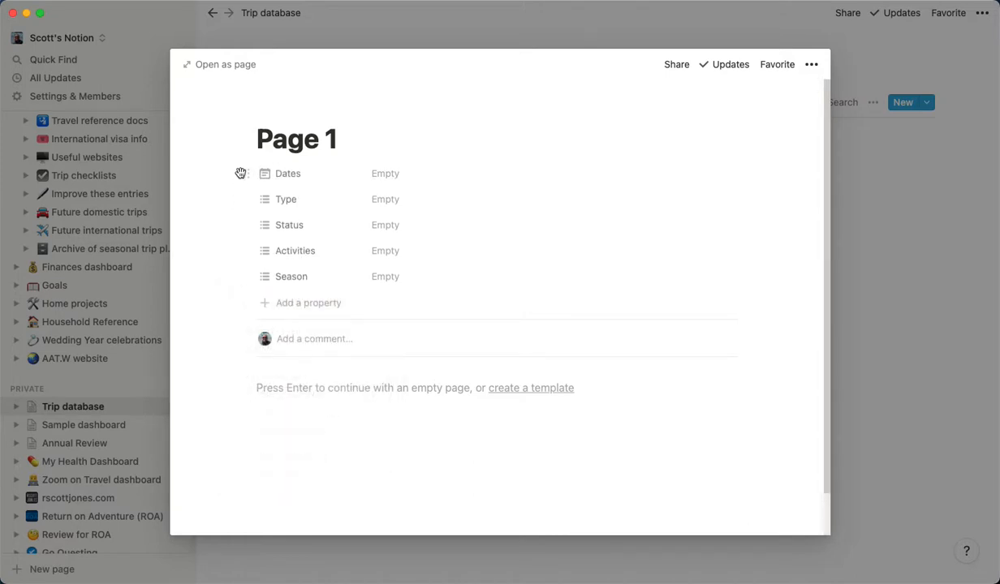
left_click(240, 173)
left_click(606, 449)
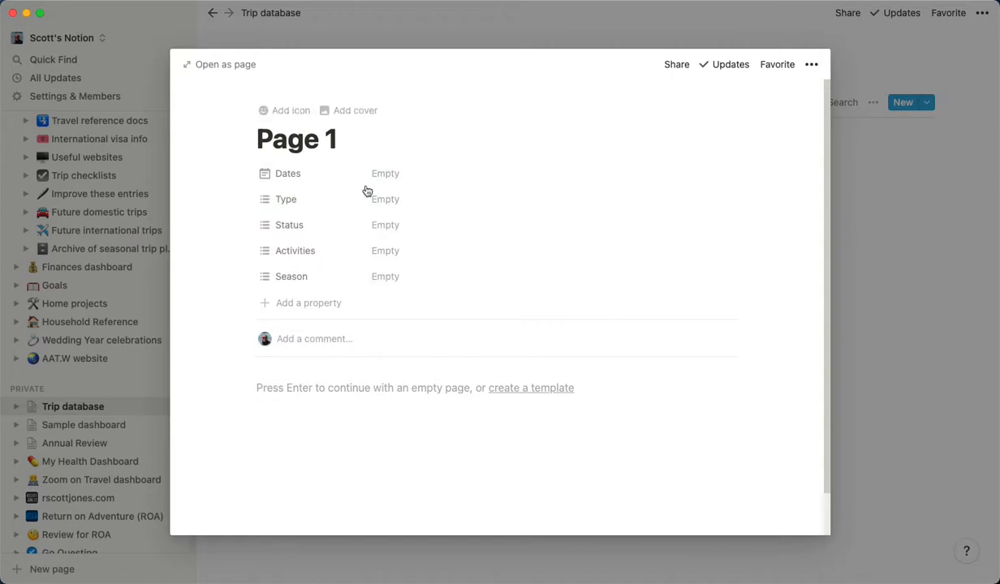
Clear the entry's title and create a "Daytrip" option in the Type property
triple_click(317, 140)
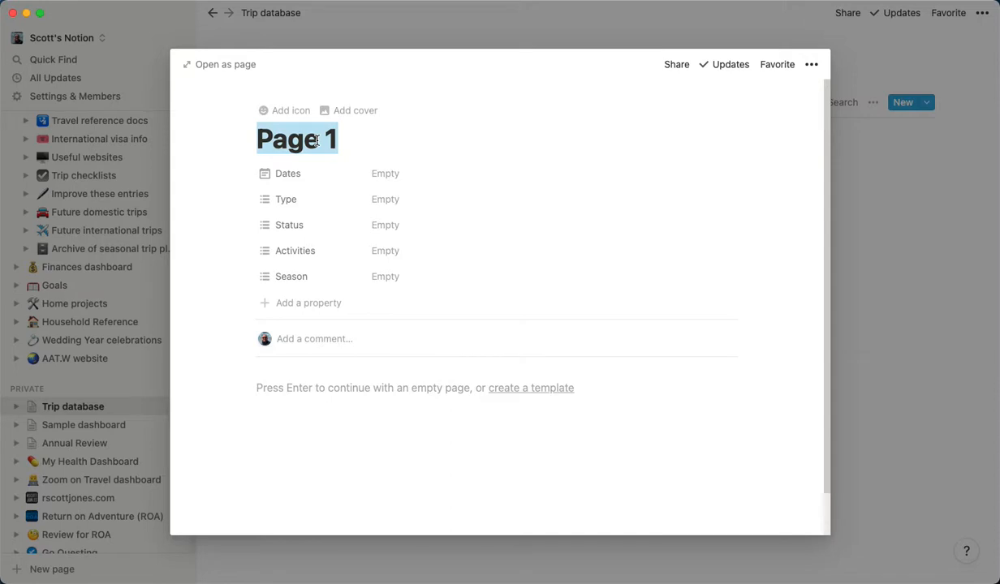
key("BackSpace")
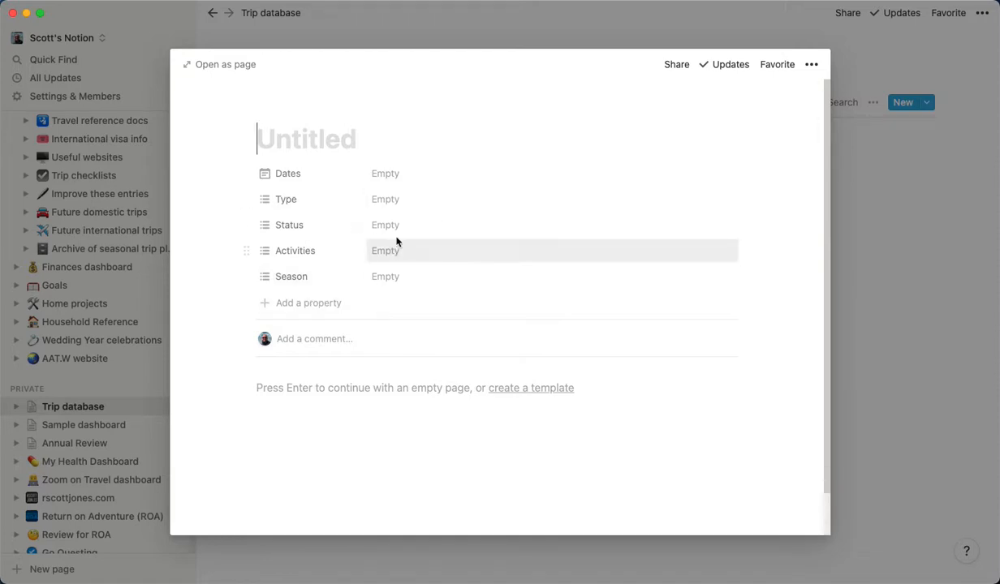
left_click(393, 193)
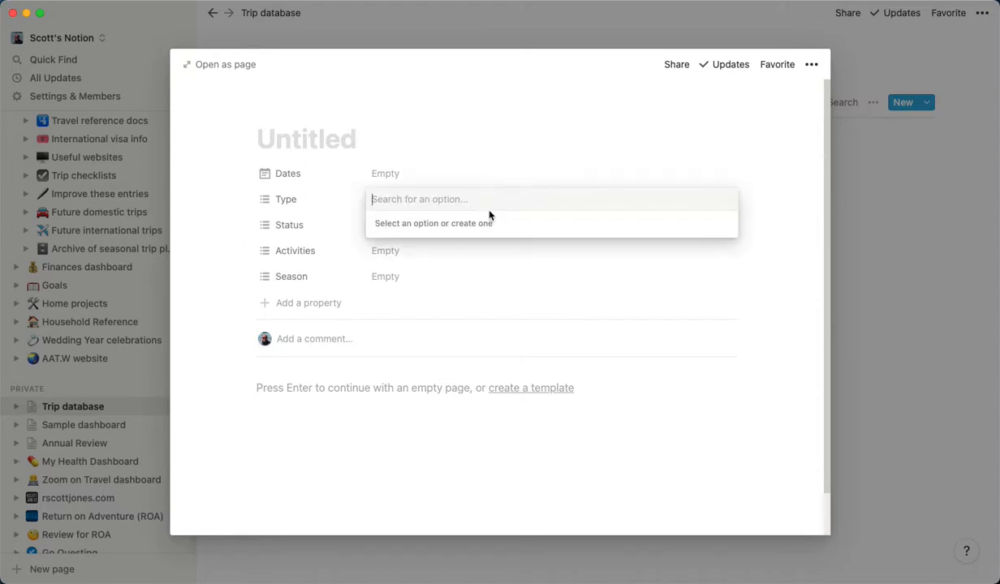
type("Daytrip")
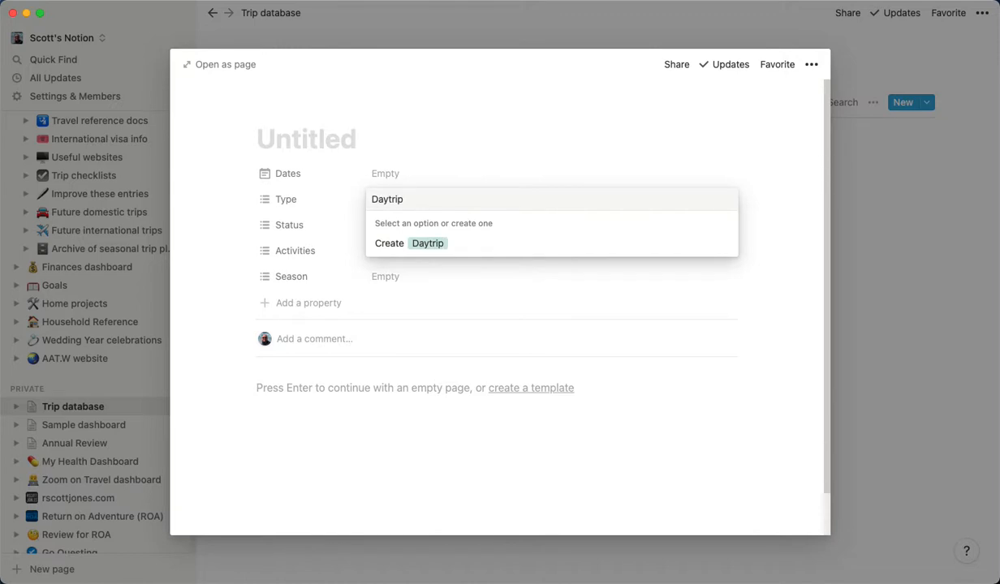
left_click(472, 243)
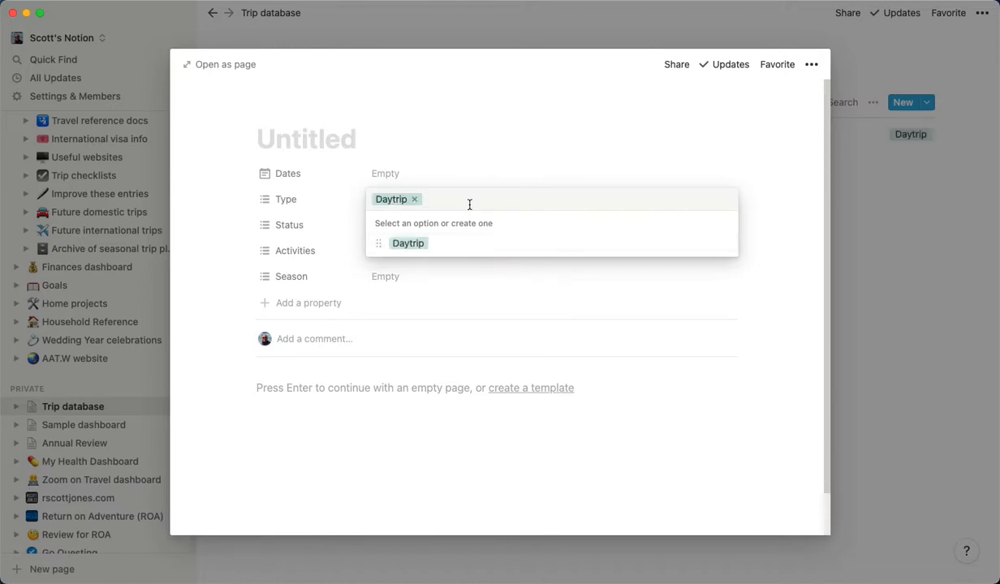
Create the "Weekend" and "Big trip" options in the Type property
type("Weeekend")
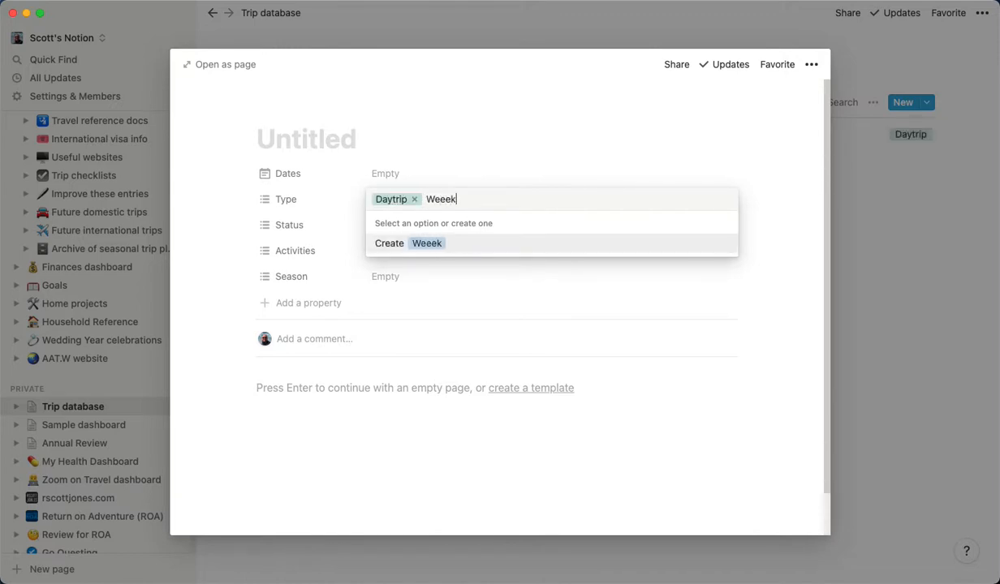
key("BackSpace")
key("BackSpace")
key("BackSpace")
key("BackSpace")
key("BackSpace")
type("kend")
left_click(445, 242)
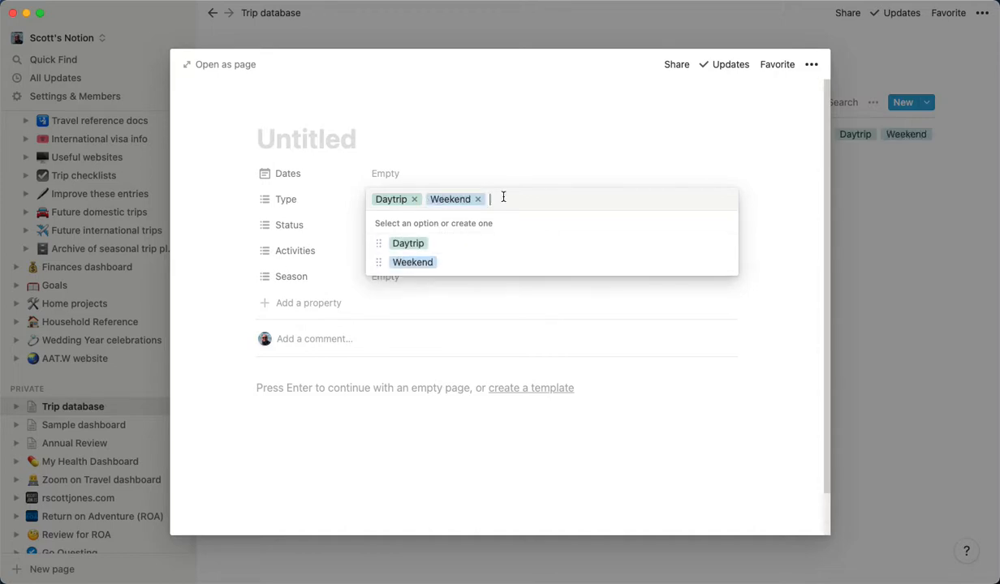
type("Big trip")
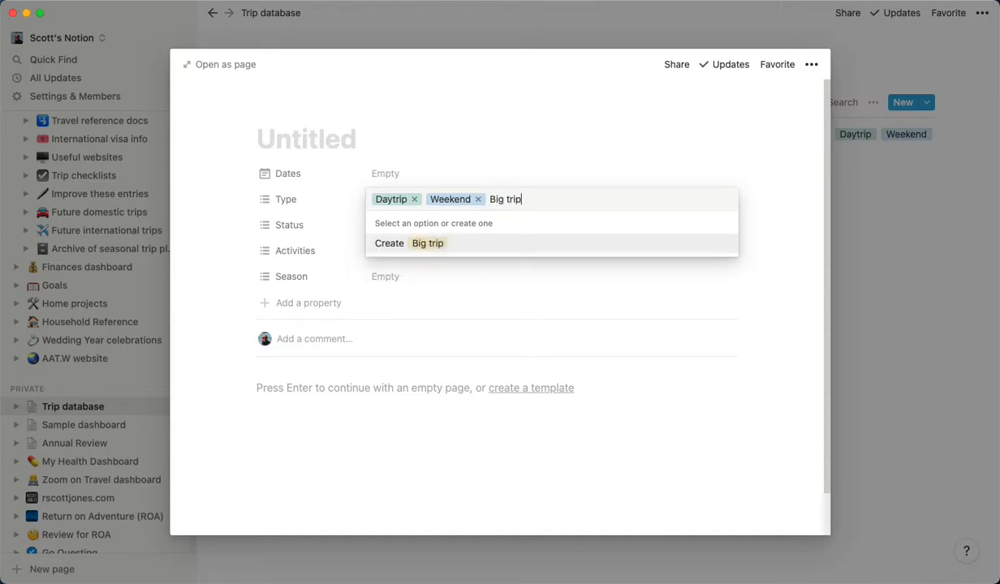
key("Return")
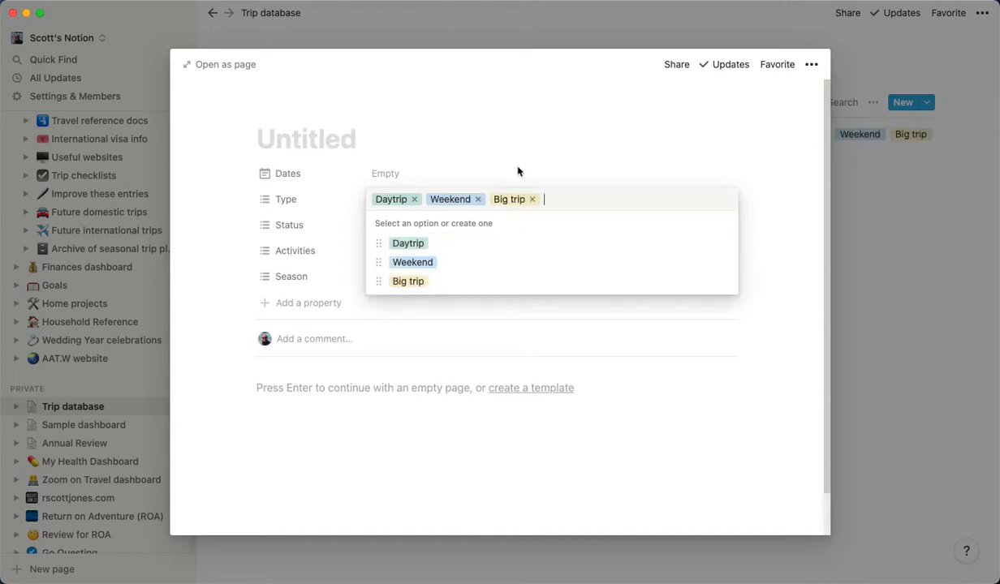
left_click(758, 312)
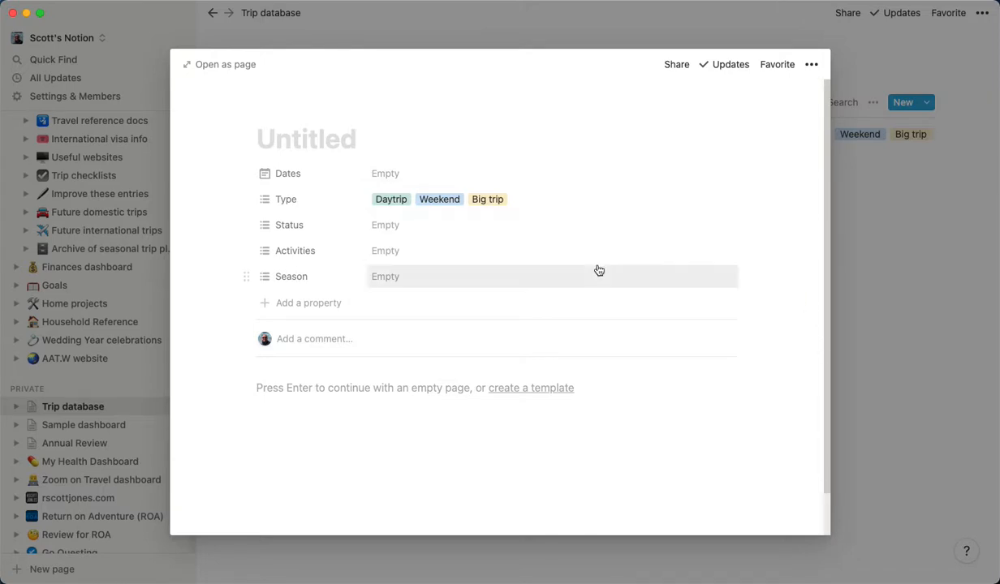
Remove Big trip, Weekend and Daytrip from the entry's Type value, keeping them as available options
left_click(577, 199)
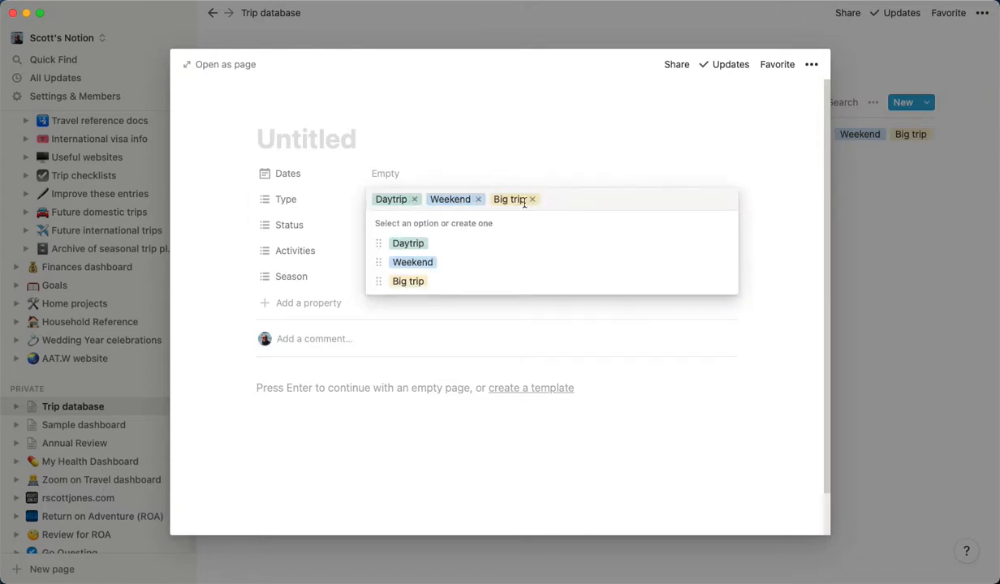
left_click(532, 198)
left_click(479, 199)
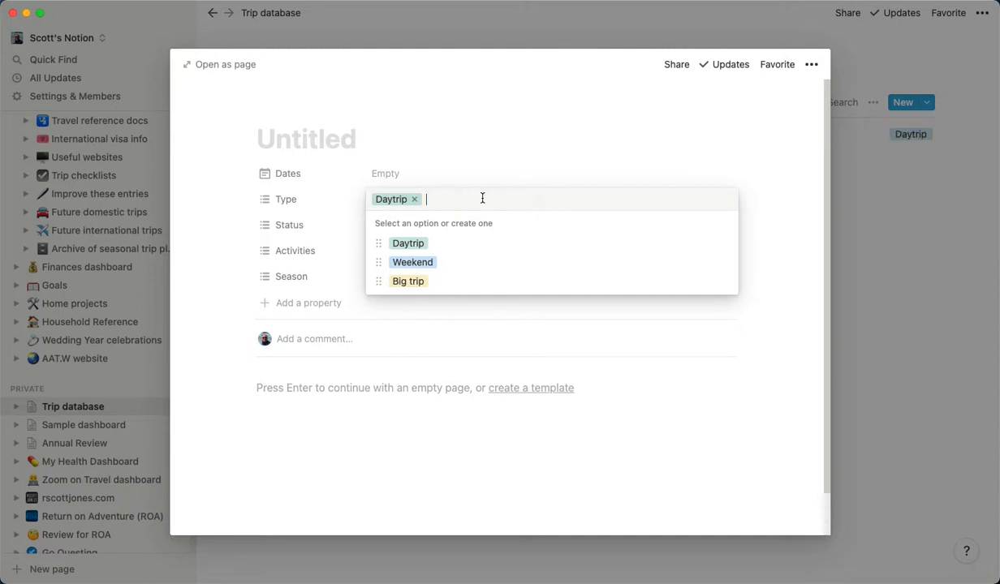
left_click(413, 202)
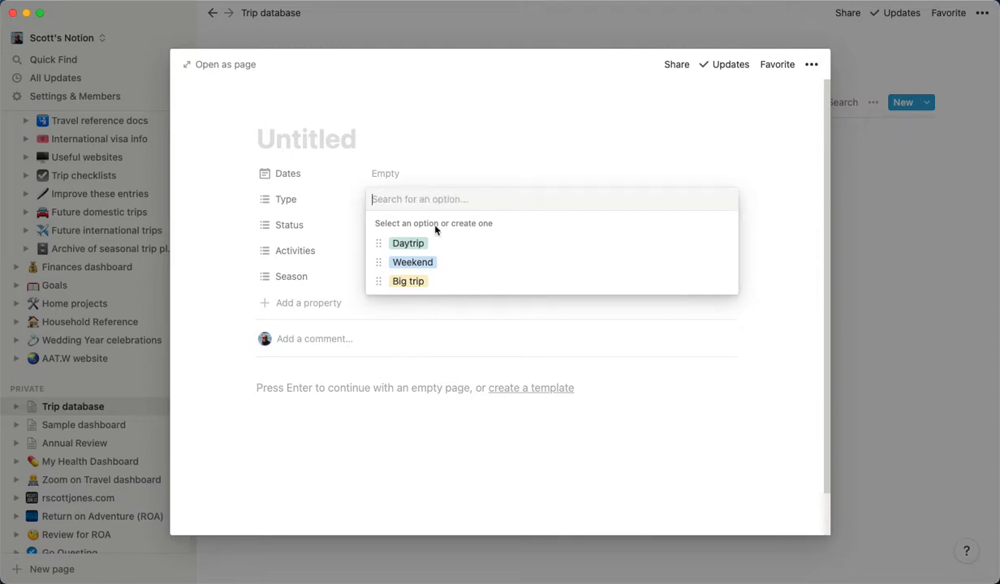
left_click(747, 408)
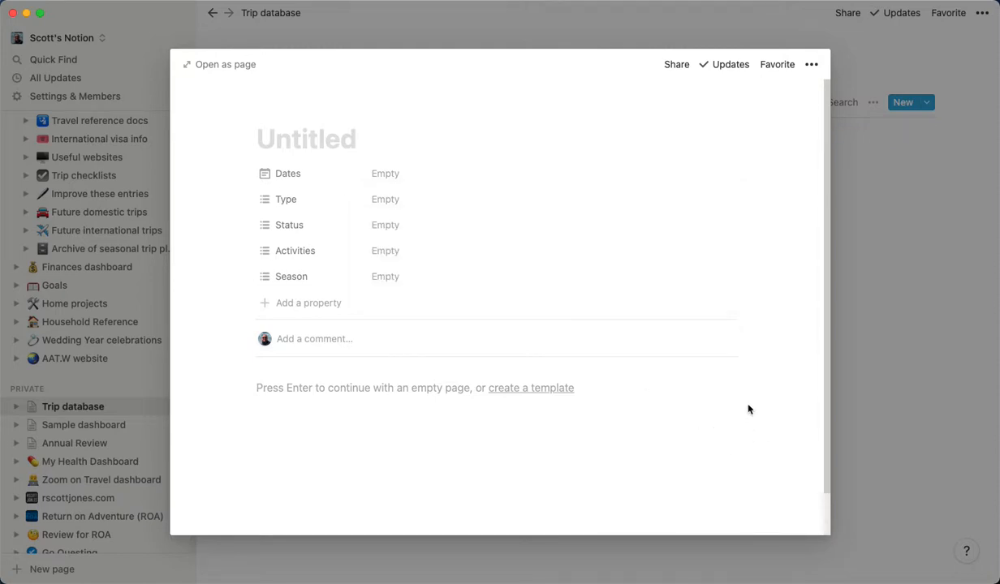
left_click(437, 200)
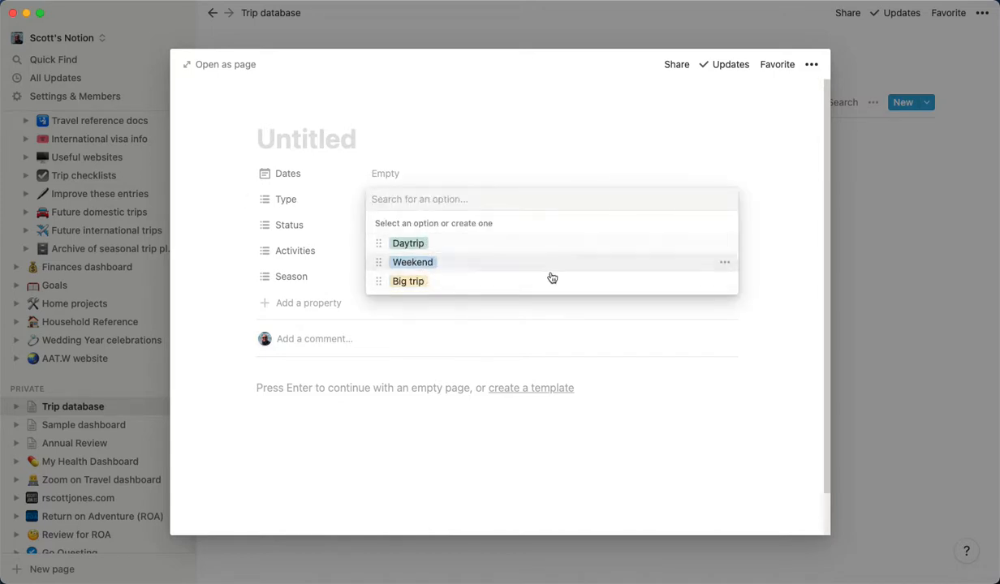
left_click(773, 335)
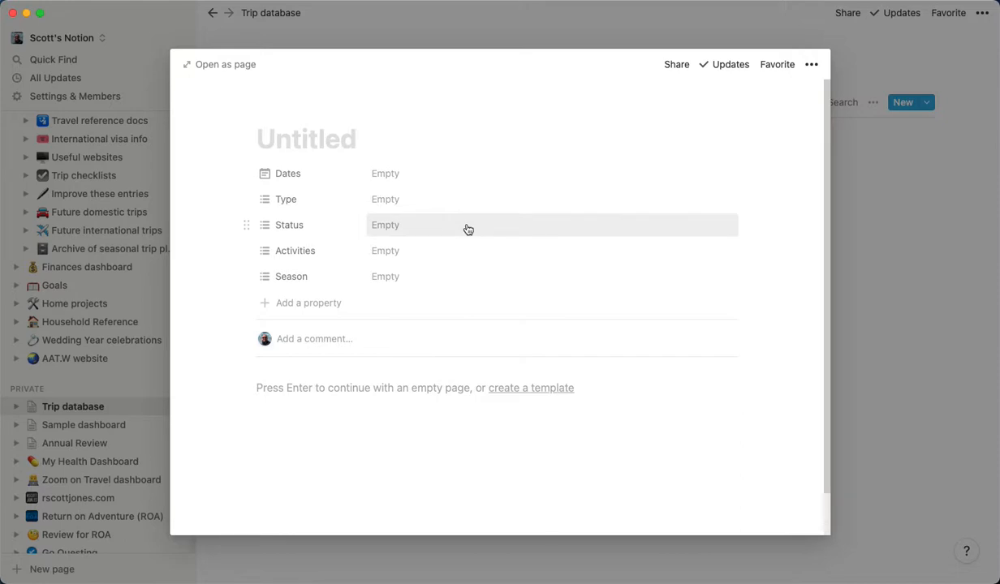
Create the options "Reserve", "Booked" and "Invite" in the Status property, leaving only Reserve selected for the entry
left_click(467, 230)
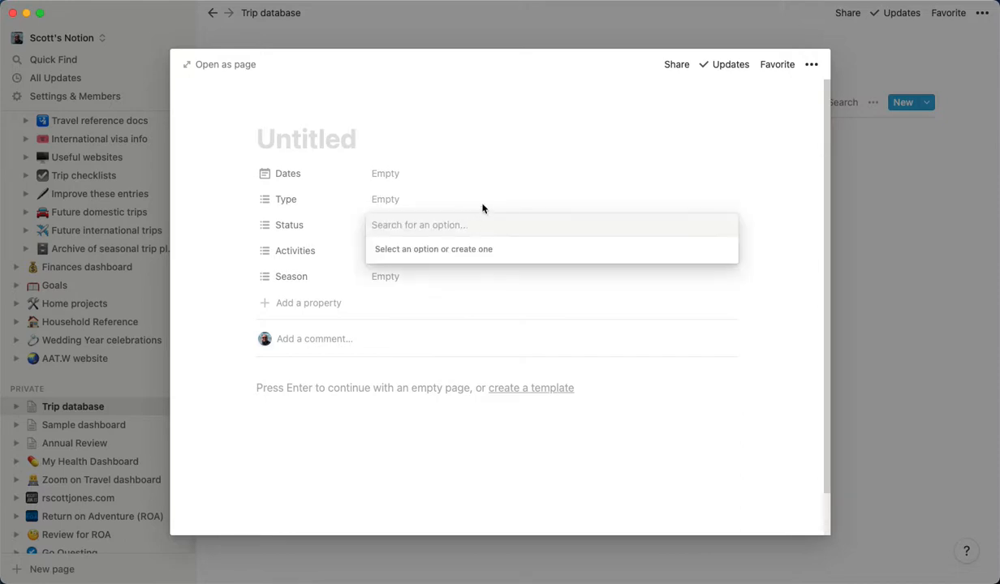
type("Reserve")
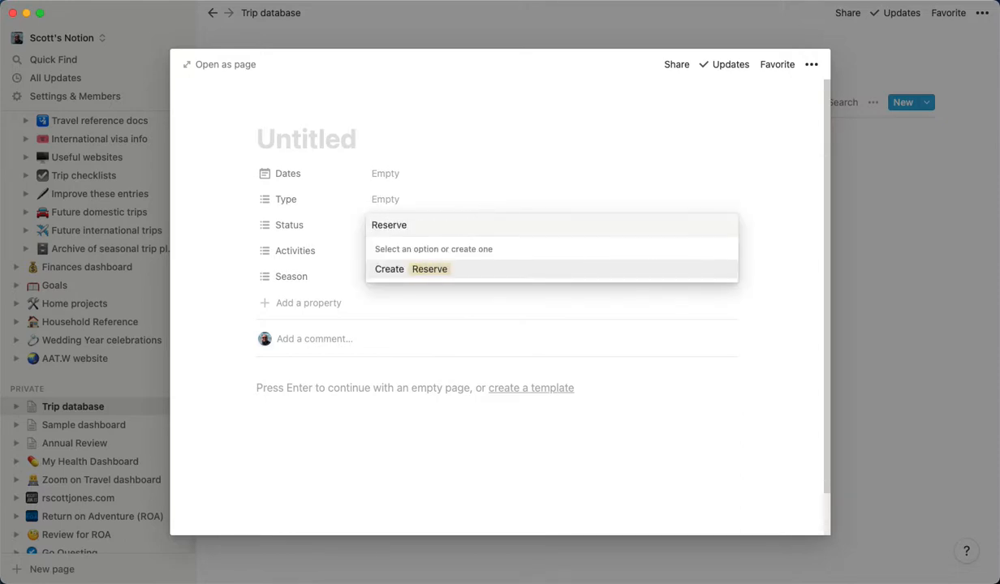
left_click(483, 272)
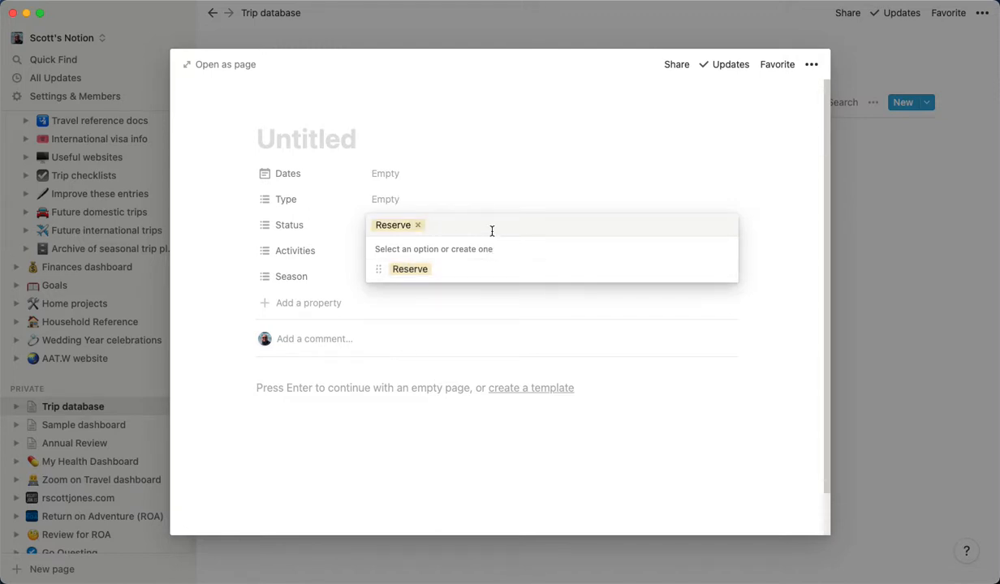
type("Booked")
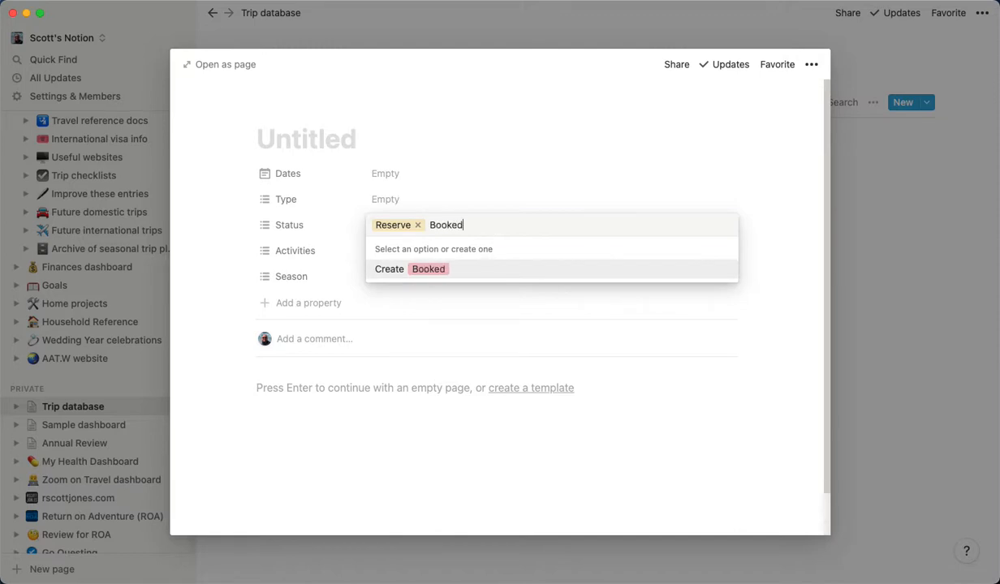
key("Return")
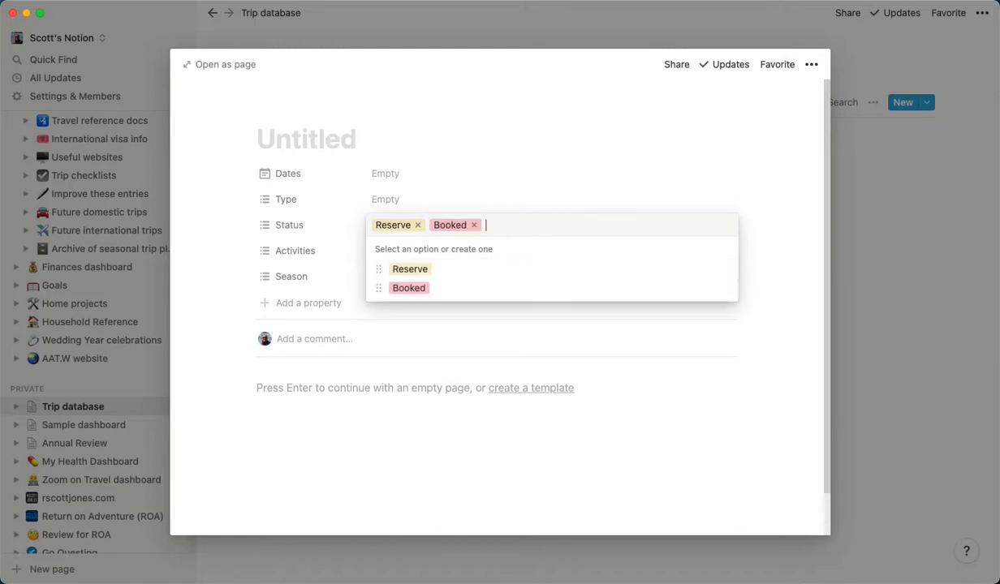
left_click(475, 226)
type("Invite")
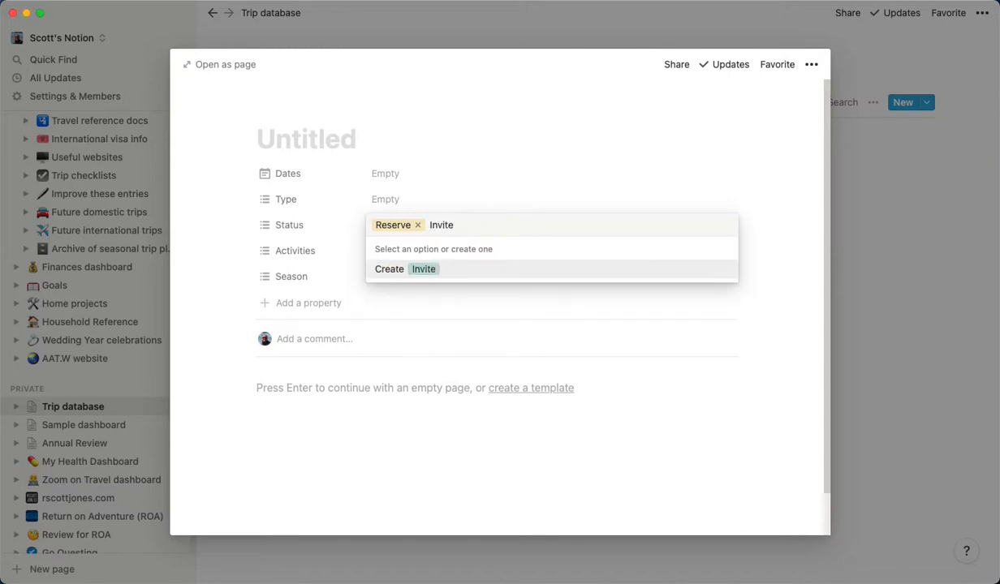
key("Return")
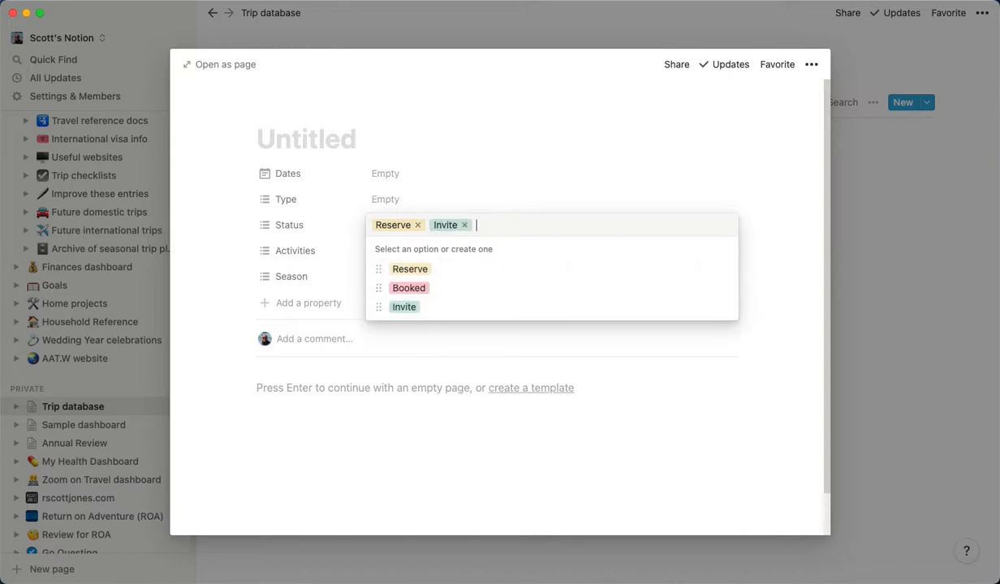
left_click(465, 225)
left_click(471, 195)
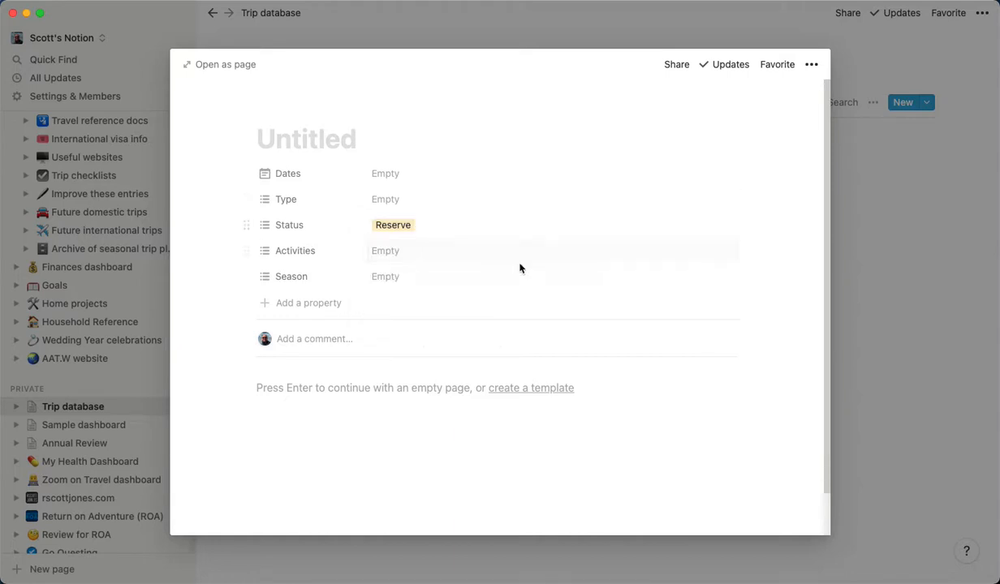
Create and select the options "Hiking", "Camping" and "City attractions" in the Activities property
left_click(497, 255)
type("Hi")
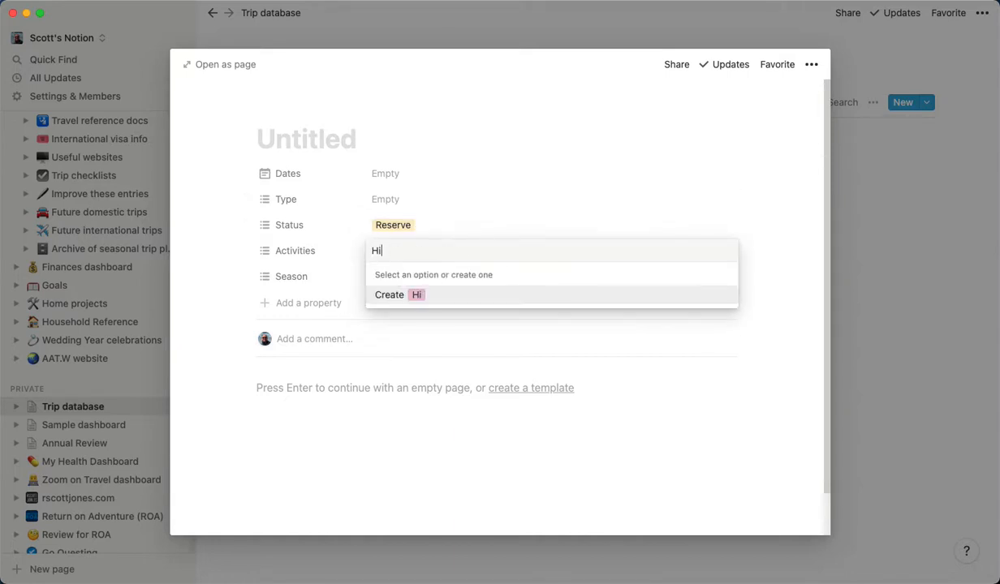
type("king")
key("Return")
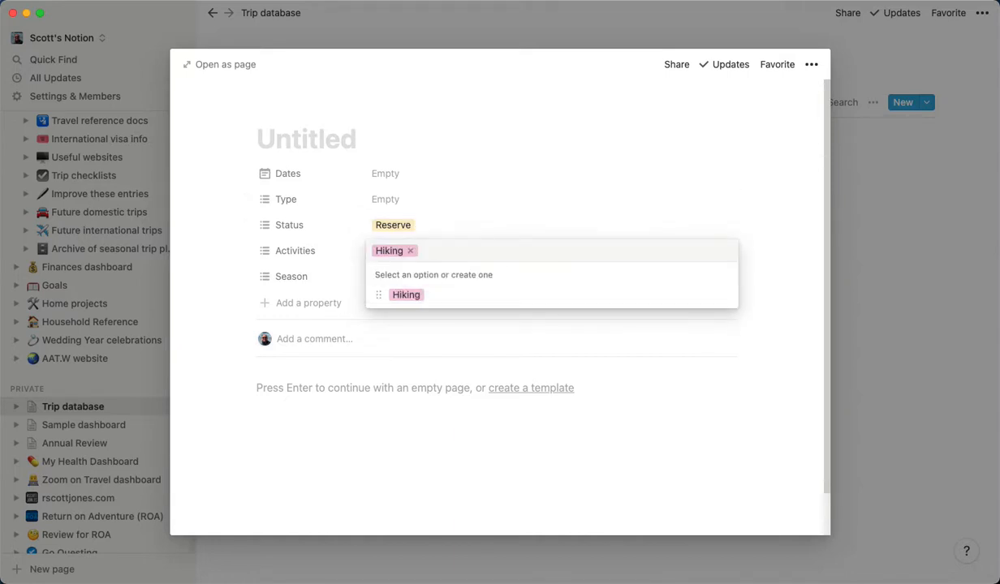
type("Camping")
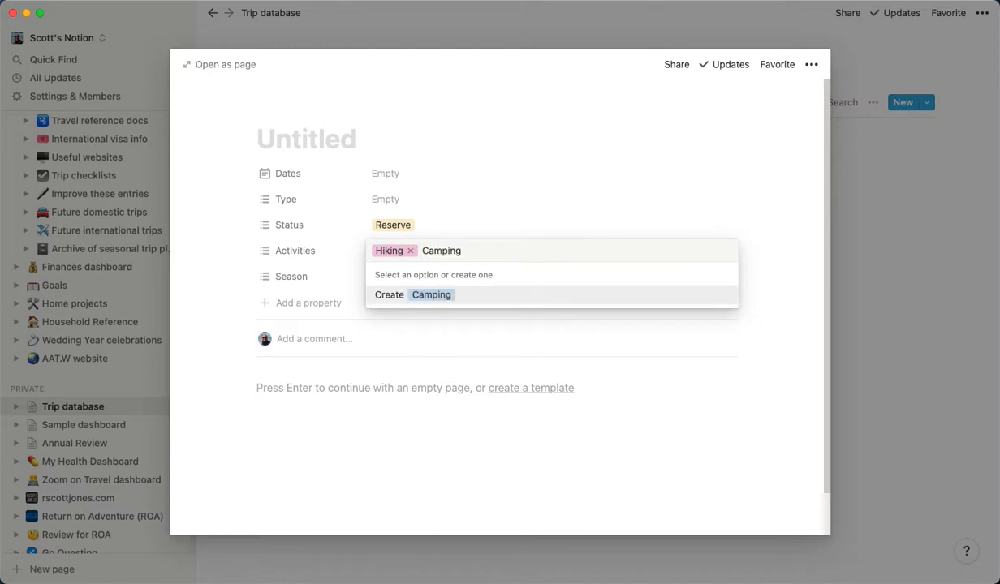
key("Return")
type("City a")
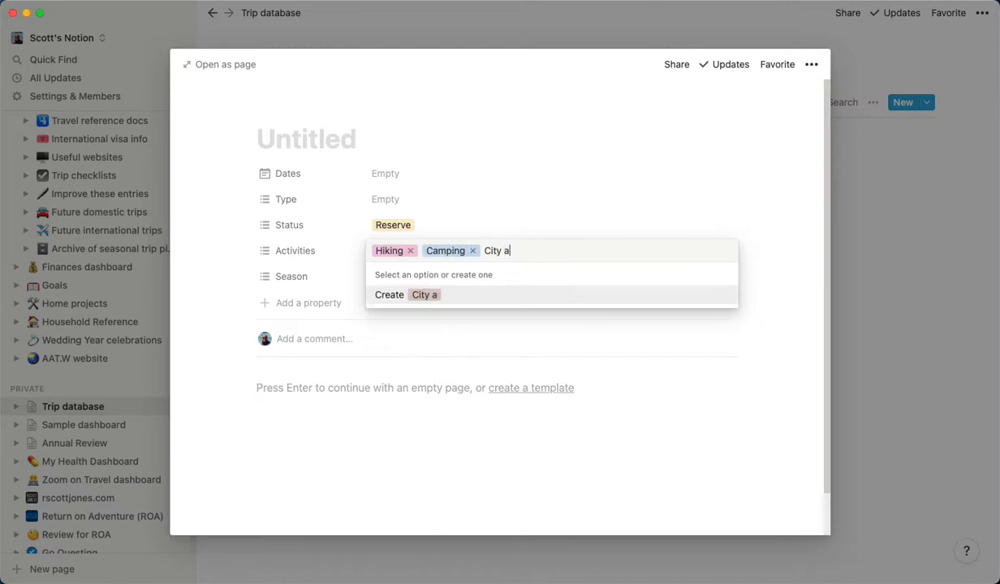
type("ttractions")
key("Return")
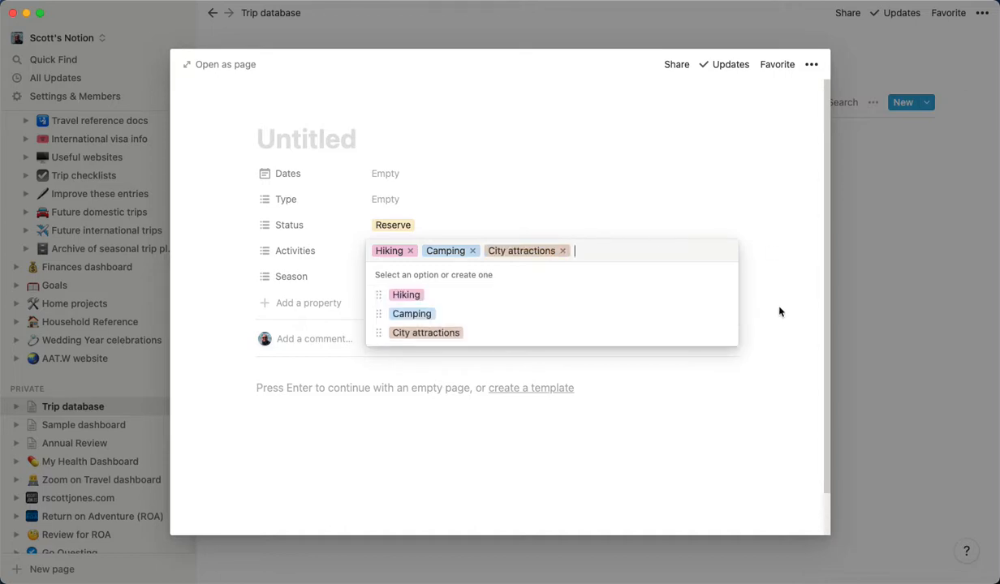
left_click(750, 297)
left_click(563, 257)
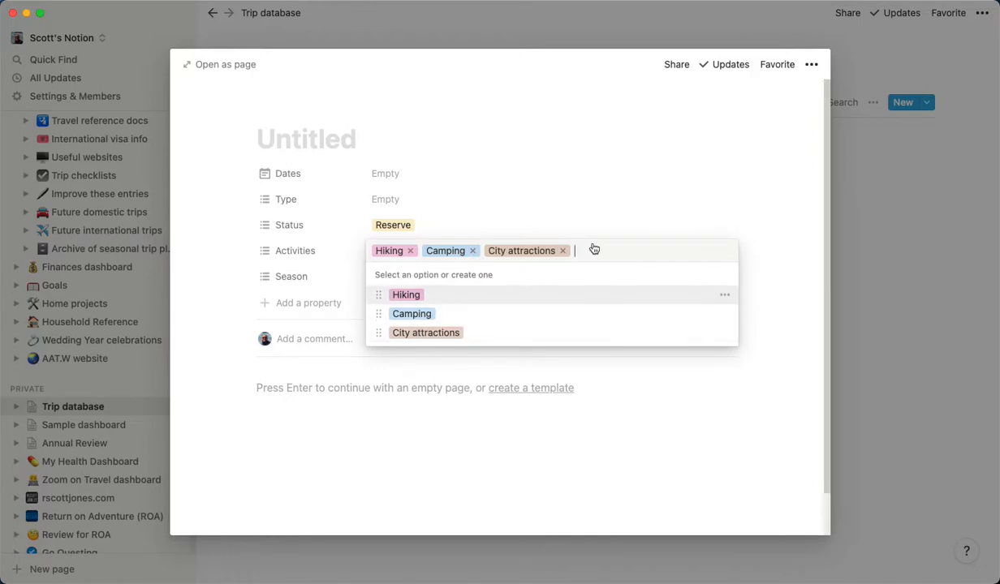
left_click(774, 265)
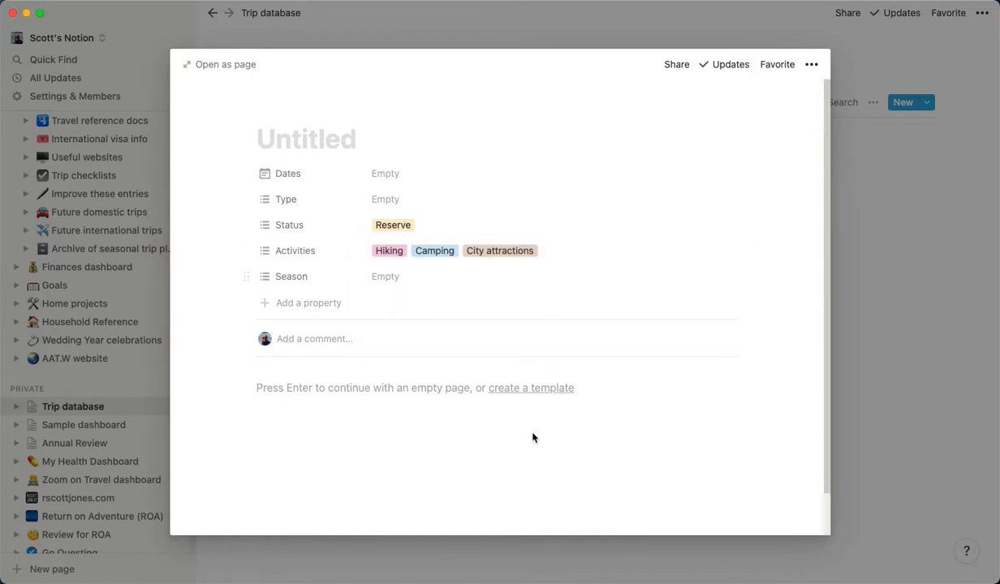
Move the Season property above Activities and create the option "Winter" in it
left_click_drag(247, 277, 250, 252)
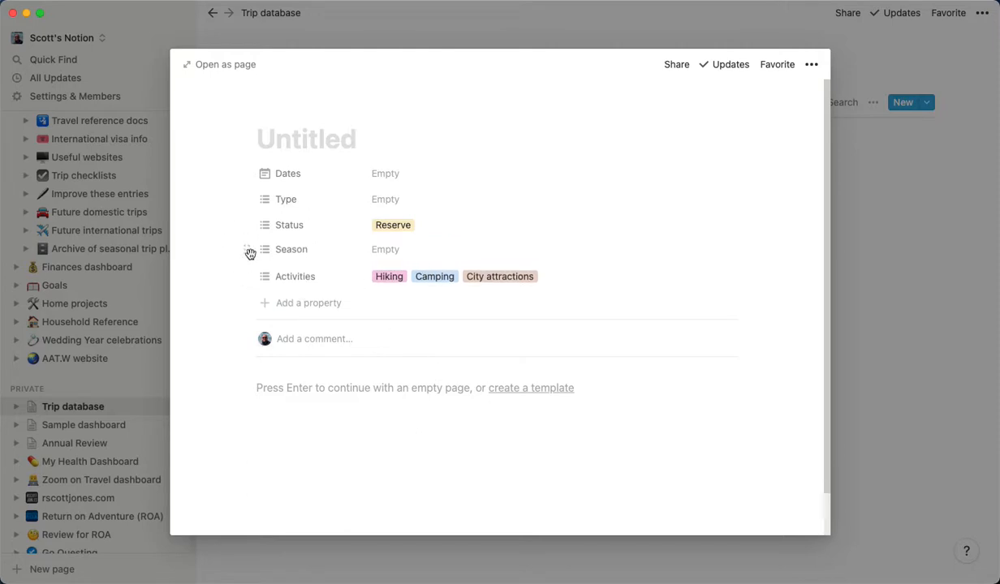
left_click(421, 265)
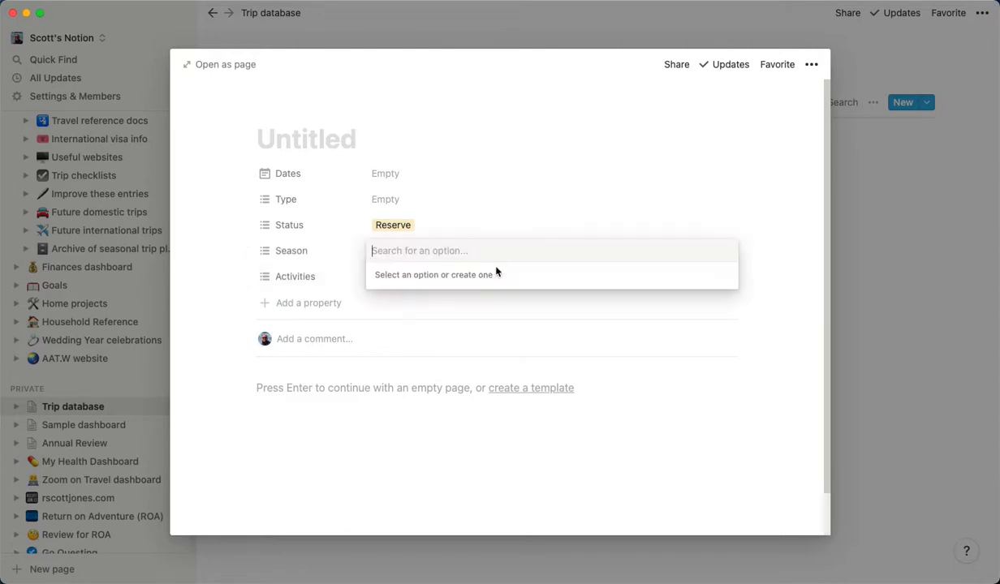
type("Winter")
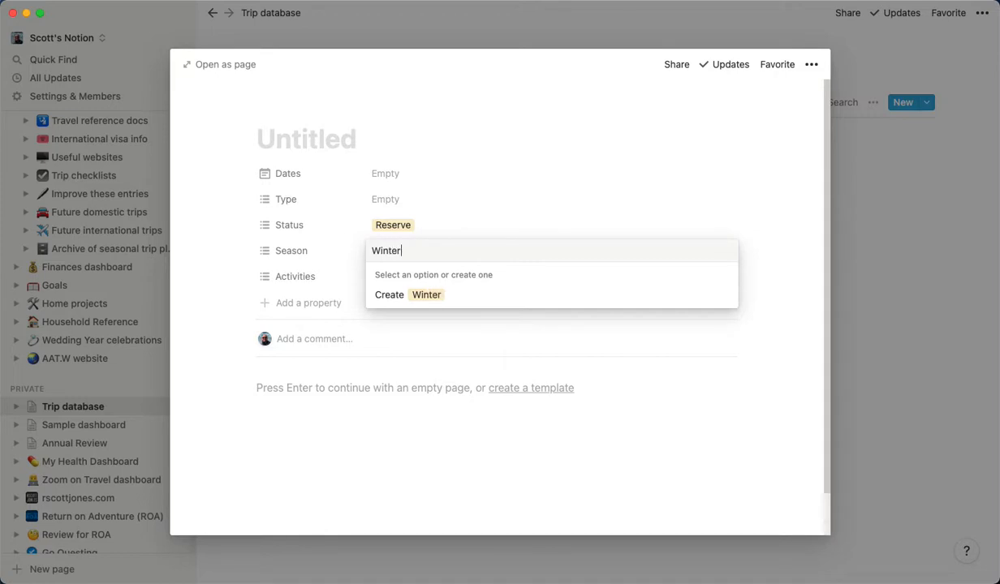
type("Summer")
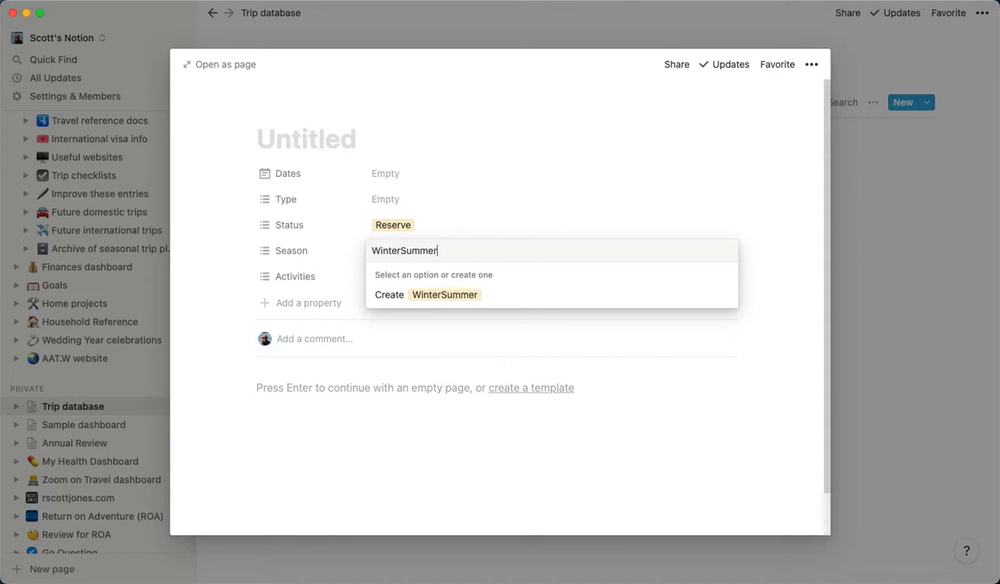
key("BackSpace")
key("BackSpace")
key("BackSpace")
key("BackSpace")
key("BackSpace")
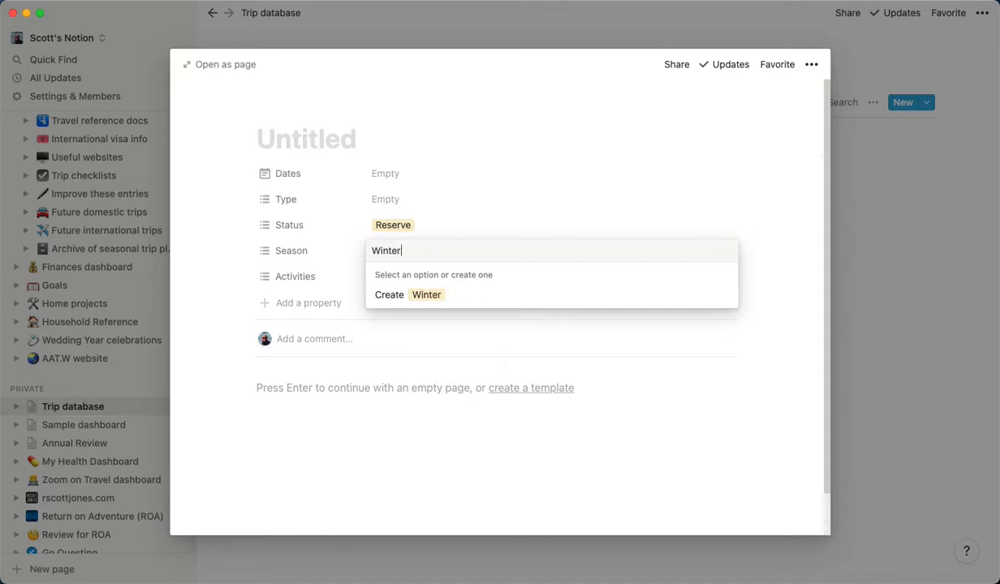
left_click(486, 293)
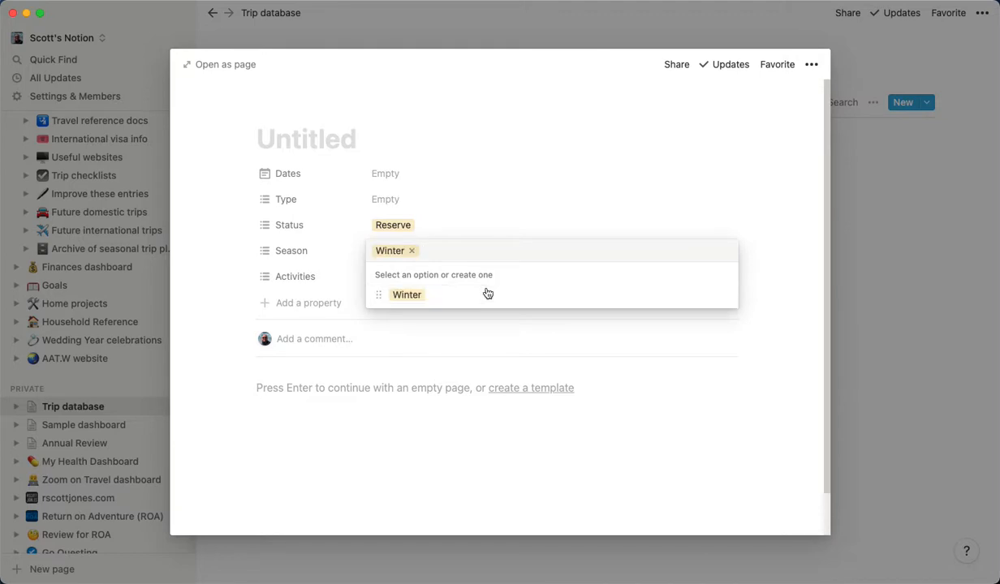
Create the options "Summer", "Spring" and "Fall" in the Season property
type("Summer")
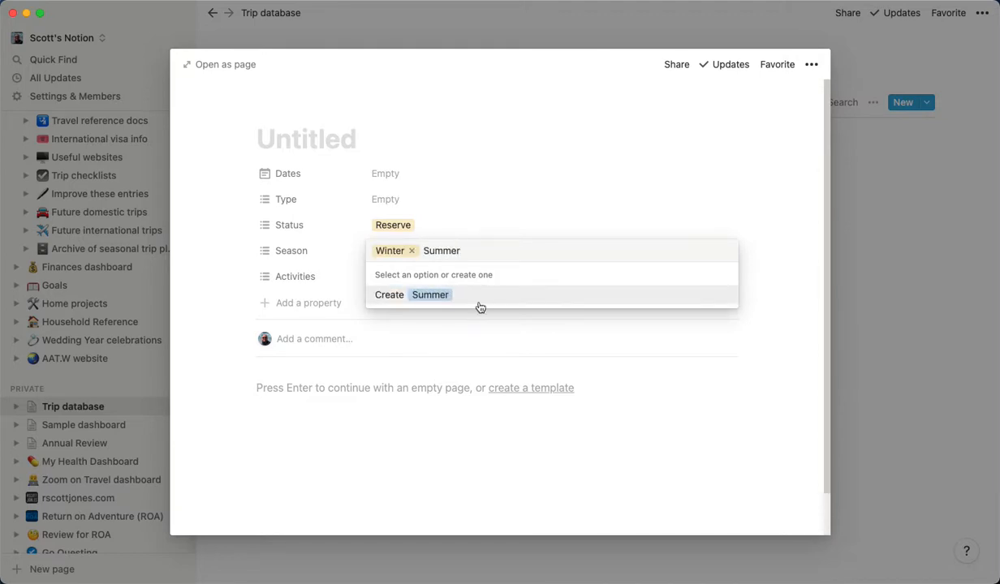
left_click(480, 305)
type("Spring")
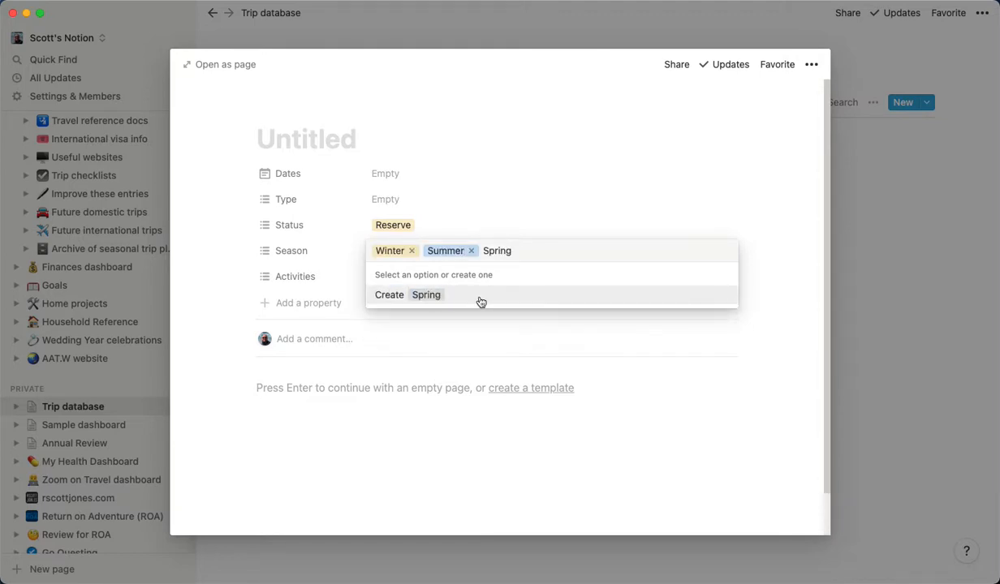
left_click(481, 299)
type("Fall")
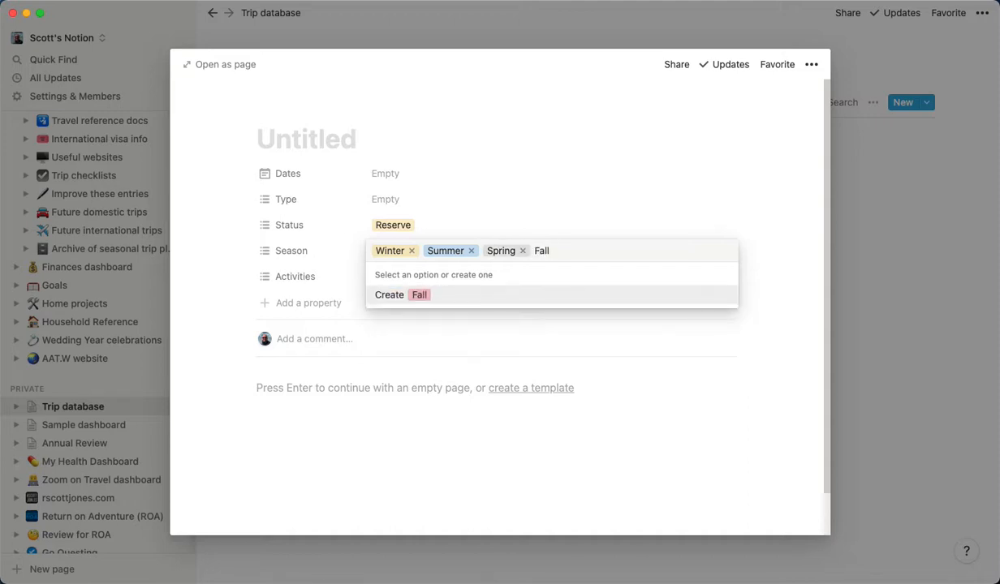
left_click(472, 297)
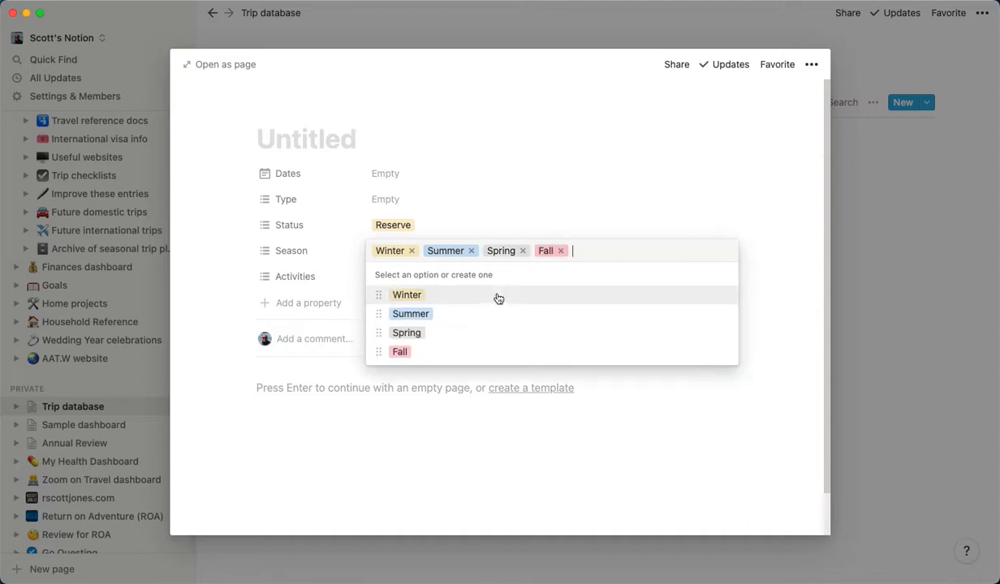
left_click(775, 357)
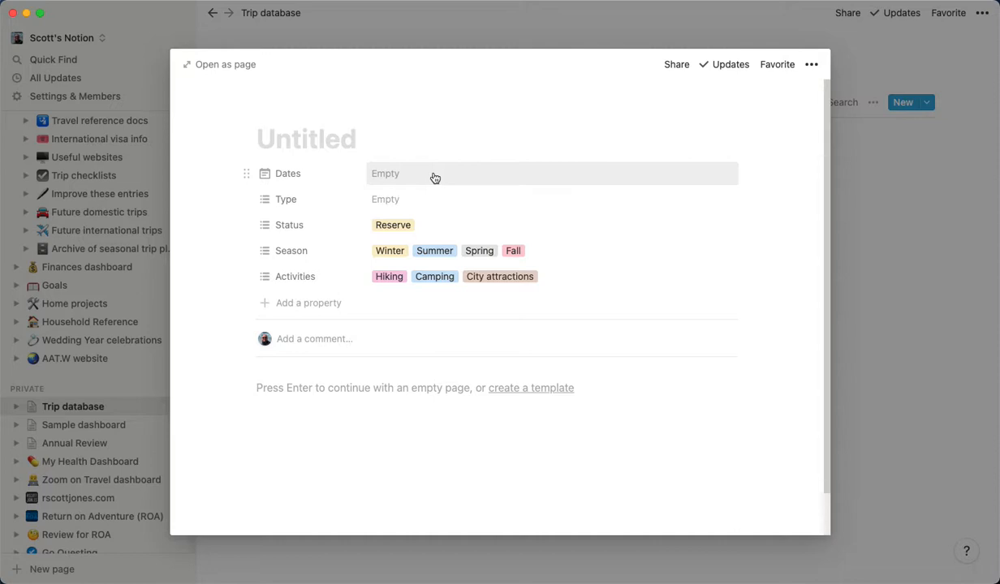
Create the option "Open" in the Status property and remove Reserve, leaving only Open selected for the entry
left_click(451, 226)
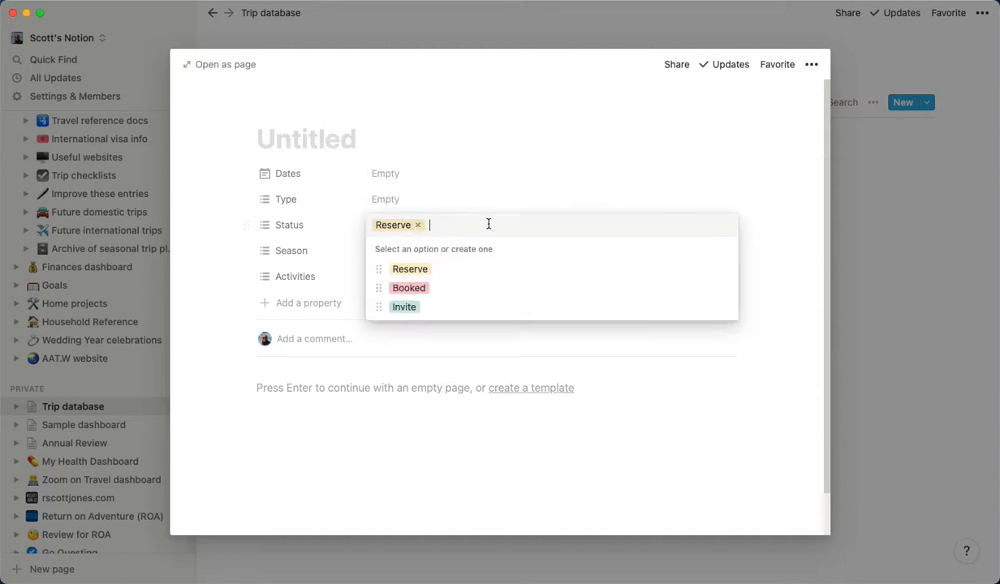
type("Open")
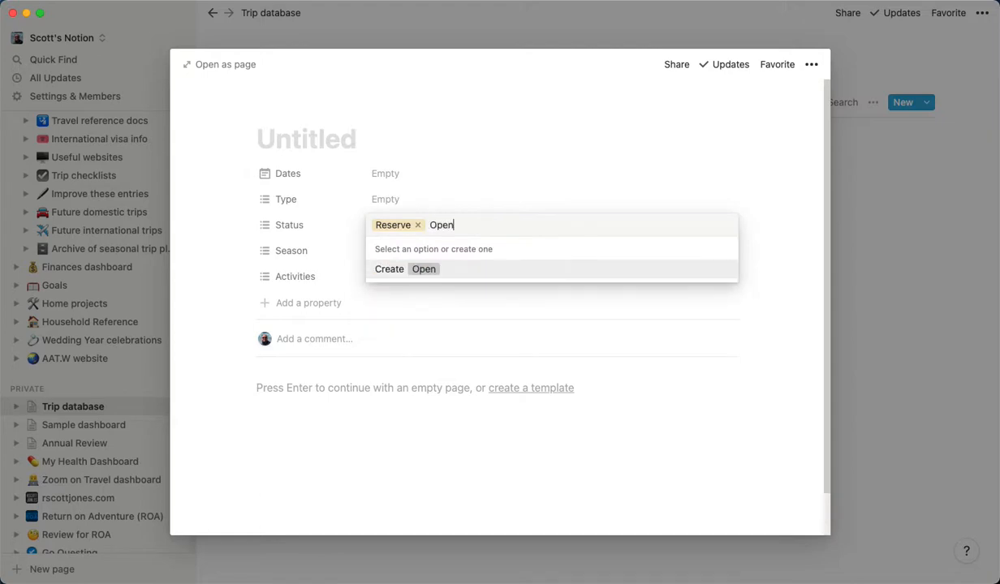
key("Return")
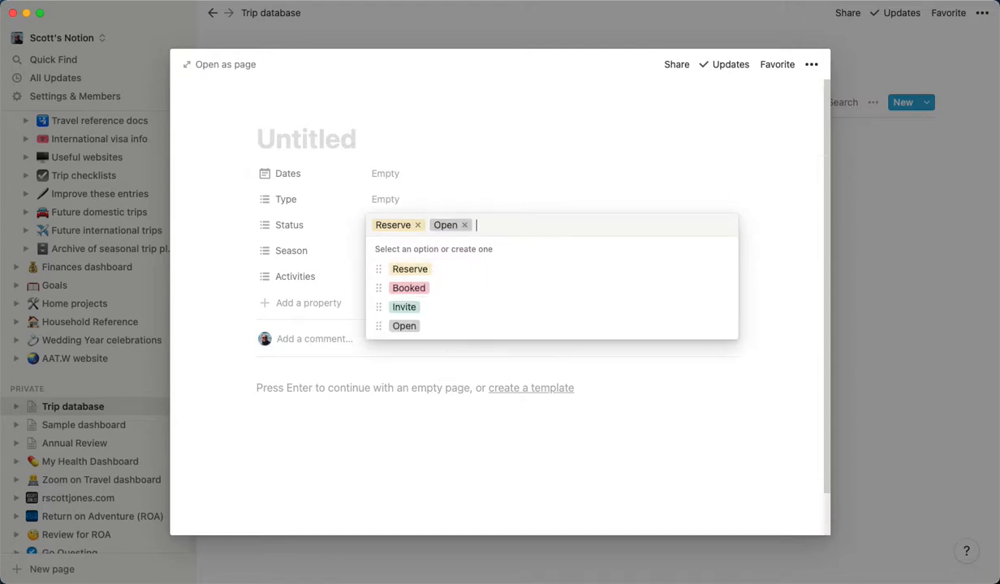
left_click(766, 437)
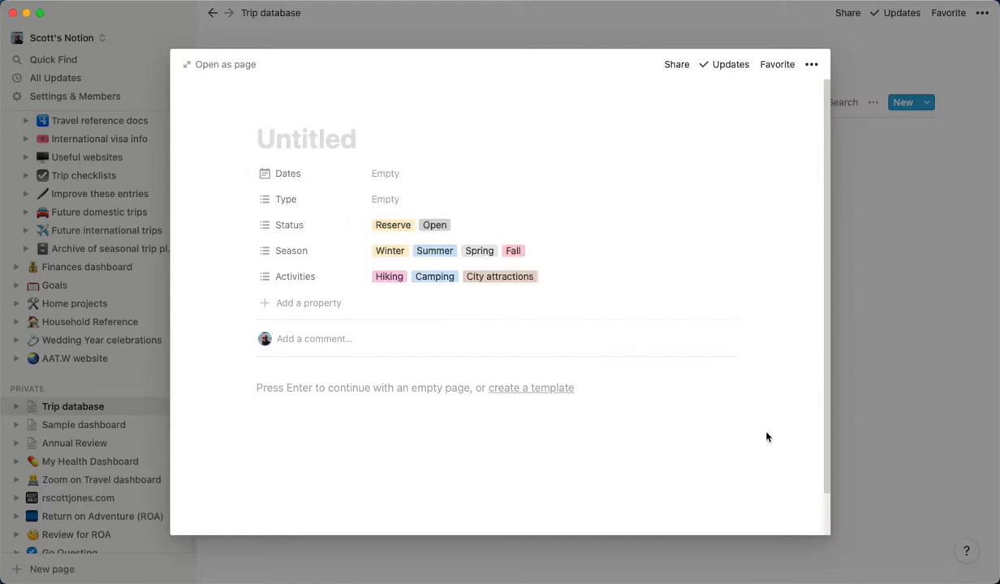
left_click(389, 220)
left_click(416, 225)
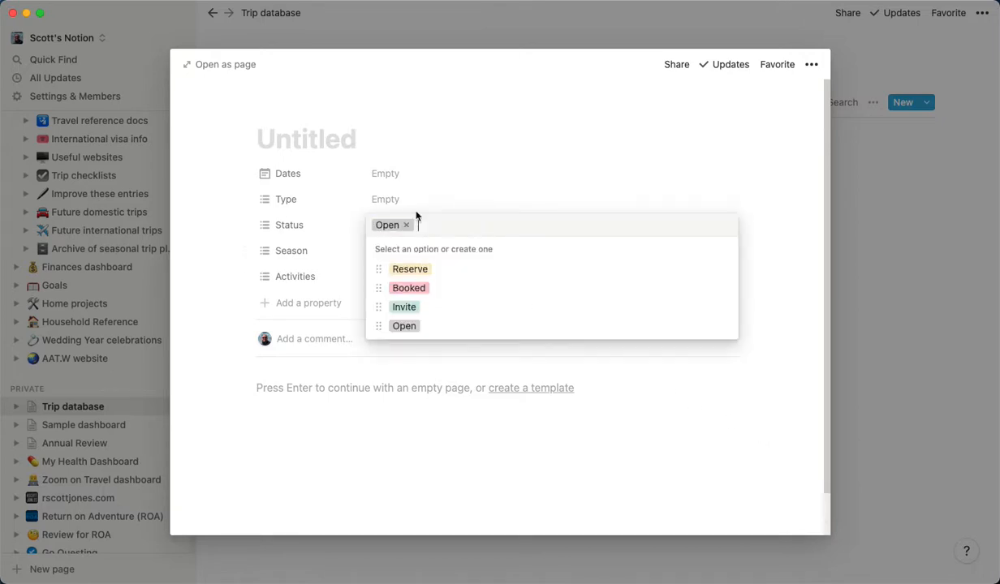
left_click(332, 144)
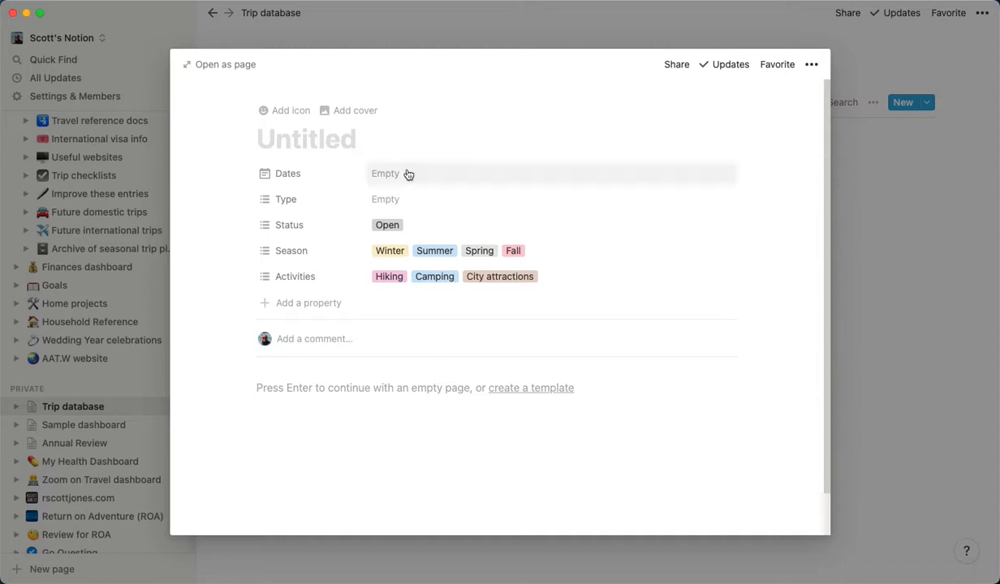
Remove Winter, Summer, Spring and Fall from the entry's Season value, keeping them as available options
left_click(463, 252)
left_click(412, 251)
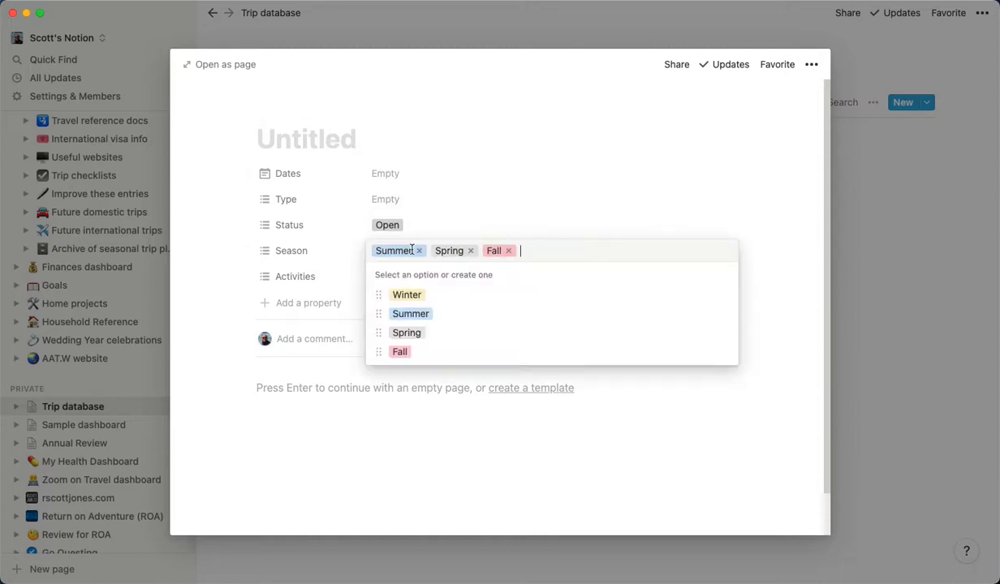
left_click(417, 251)
left_click(411, 251)
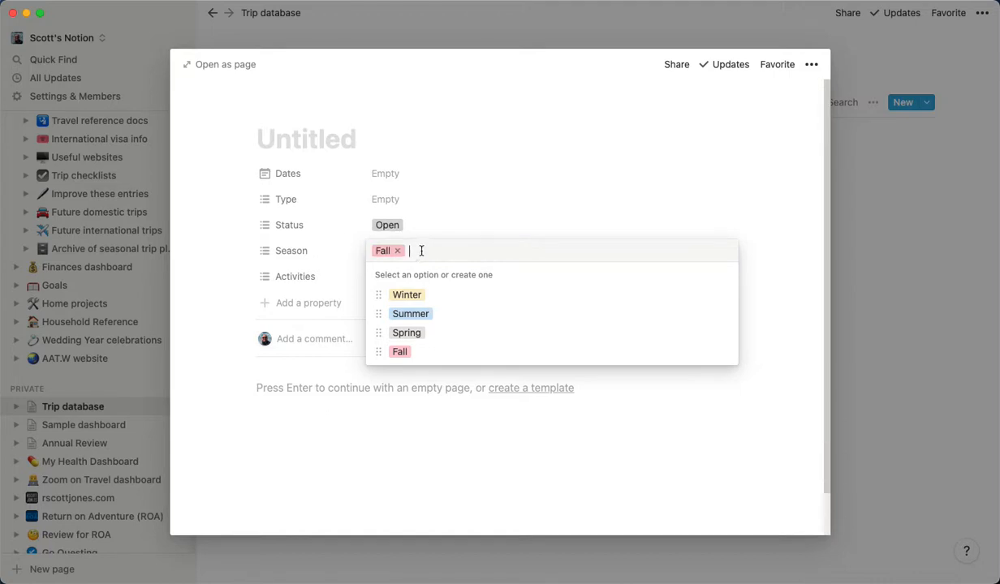
left_click(397, 251)
left_click(757, 357)
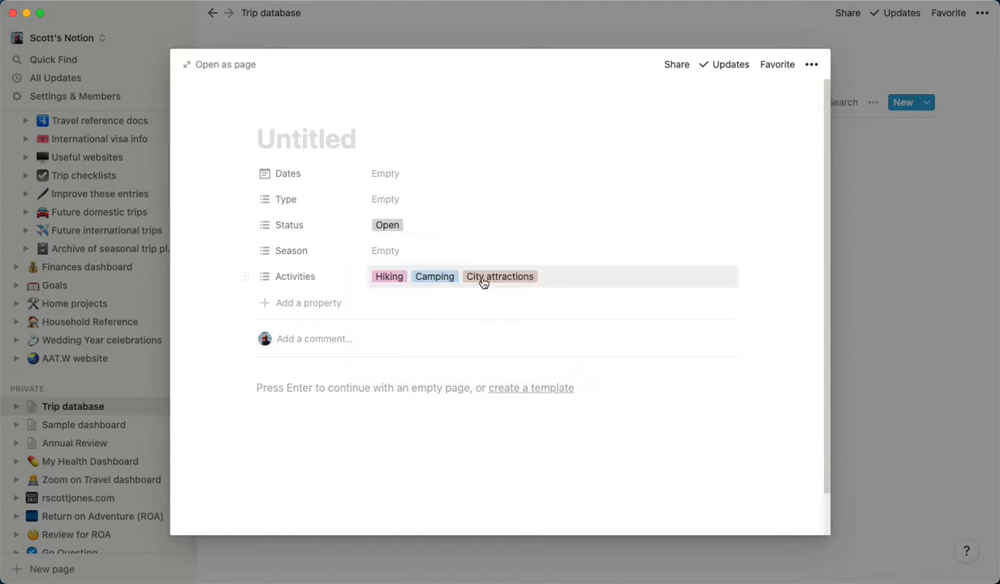
Remove Hiking, Camping and City attractions from the entry's Activities value, keeping them as available options
left_click(437, 274)
left_click(410, 276)
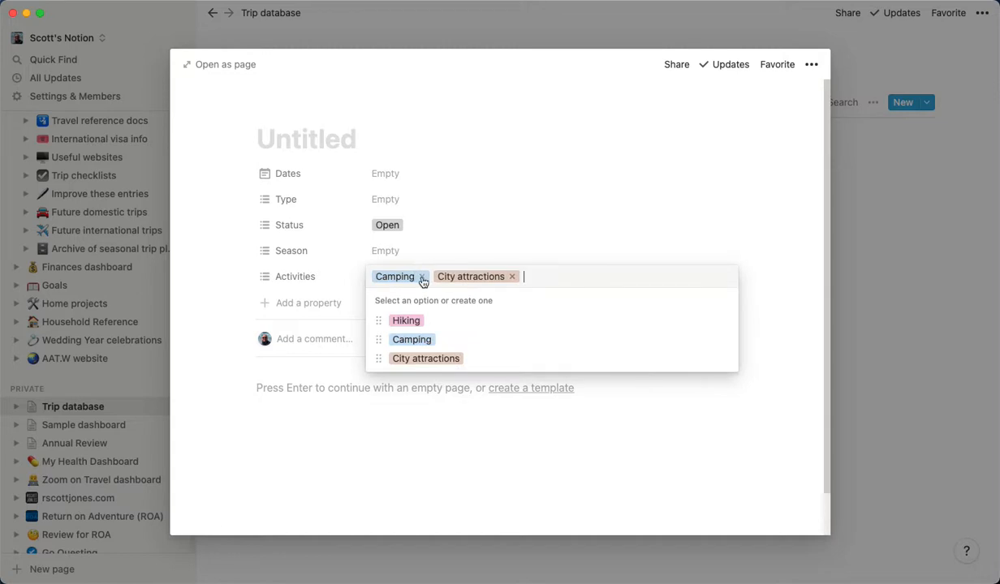
left_click(421, 276)
left_click(448, 277)
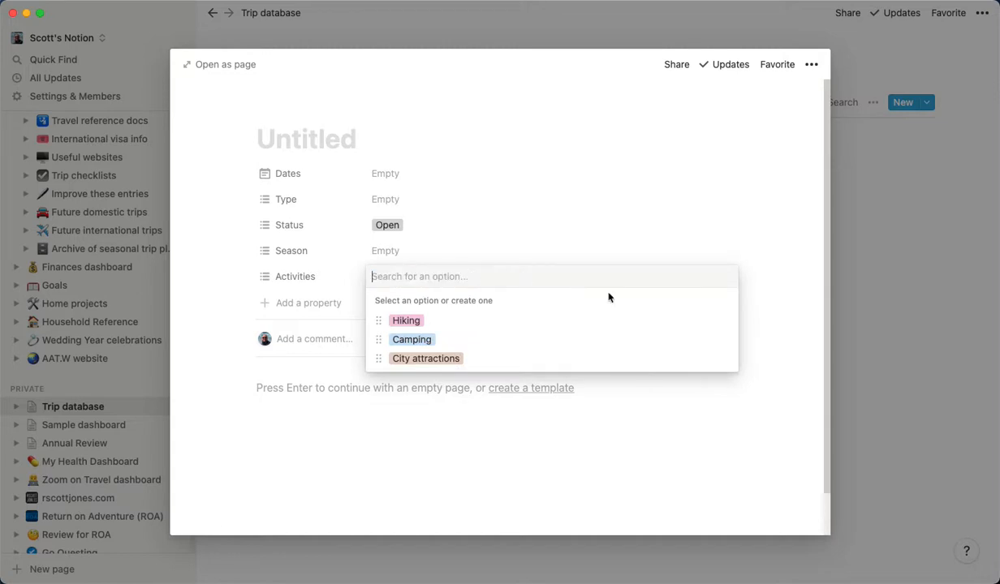
left_click(741, 433)
Set the entry's Dates to the range Mar 13, 2021 to Mar 14, 2021 and close the entry
left_click(383, 174)
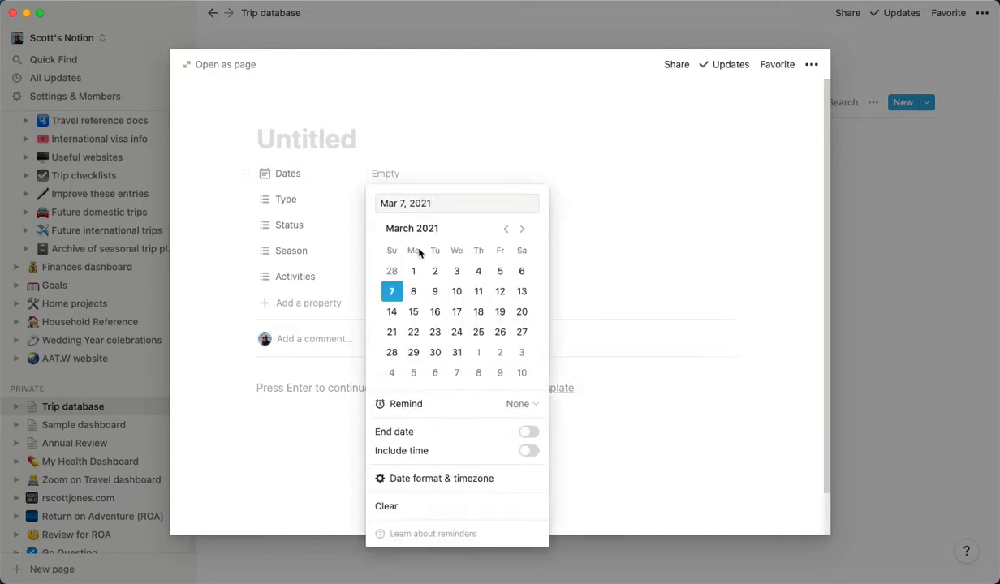
left_click(522, 293)
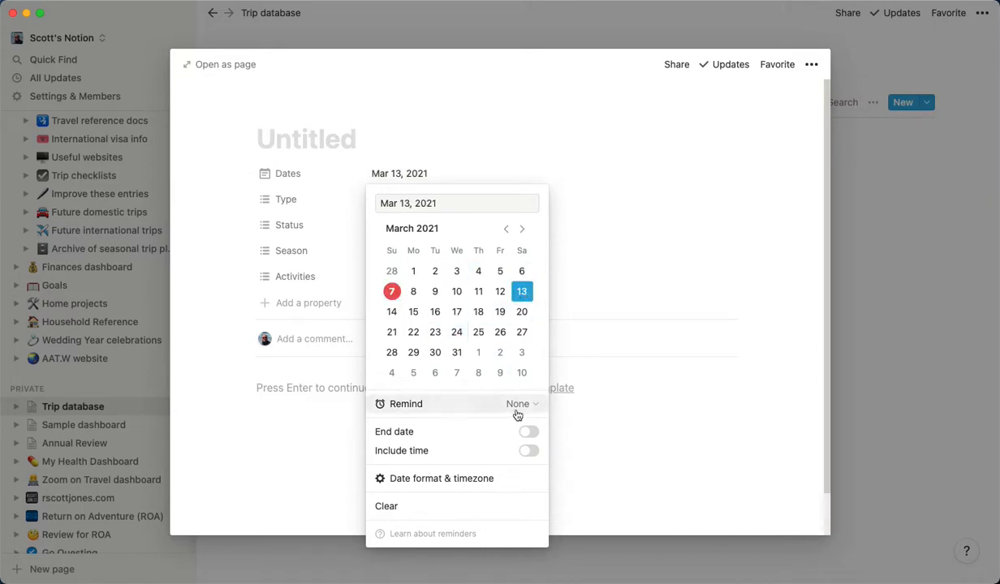
left_click(529, 433)
left_click(392, 312)
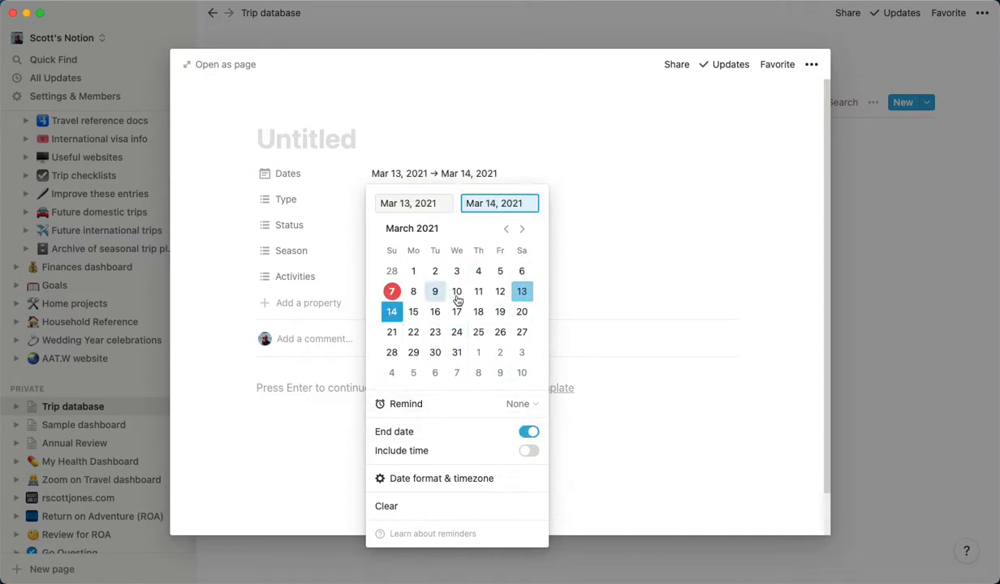
left_click(739, 273)
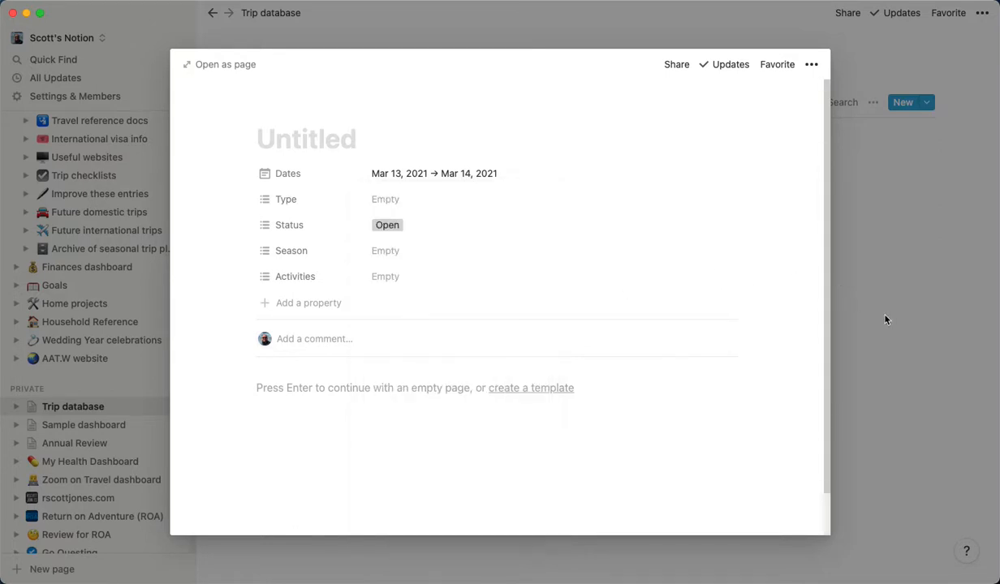
left_click(852, 303)
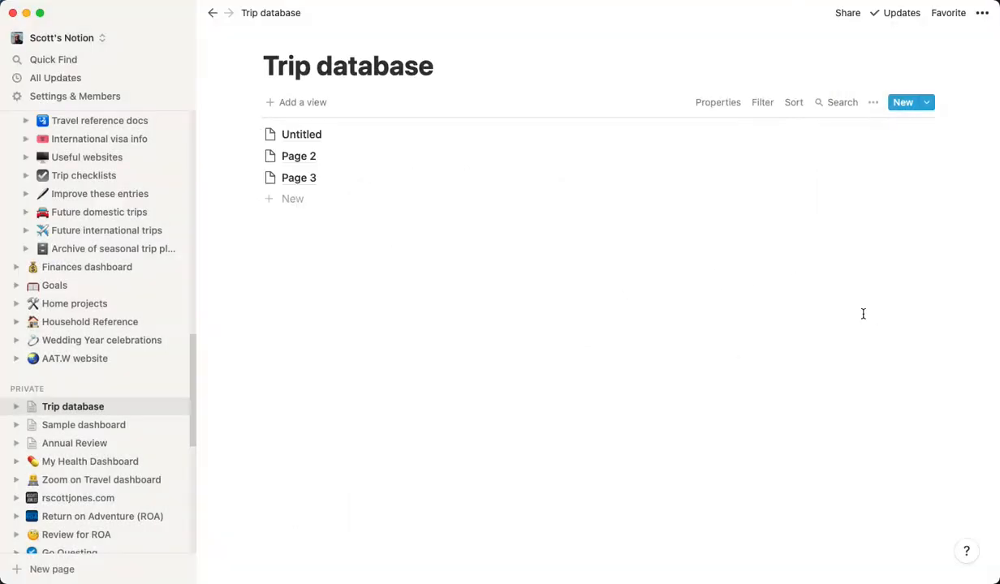
left_click(345, 131)
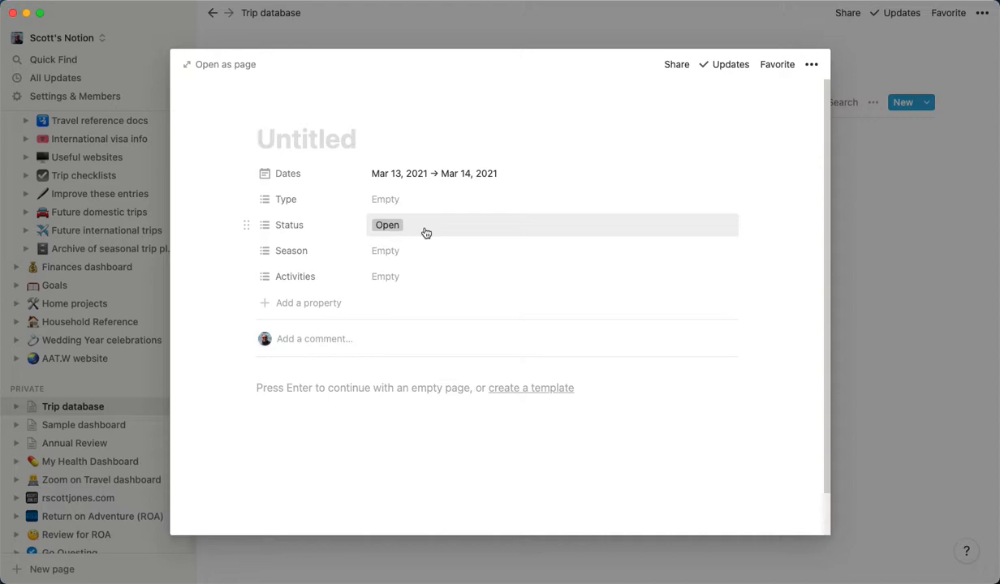
left_click(917, 427)
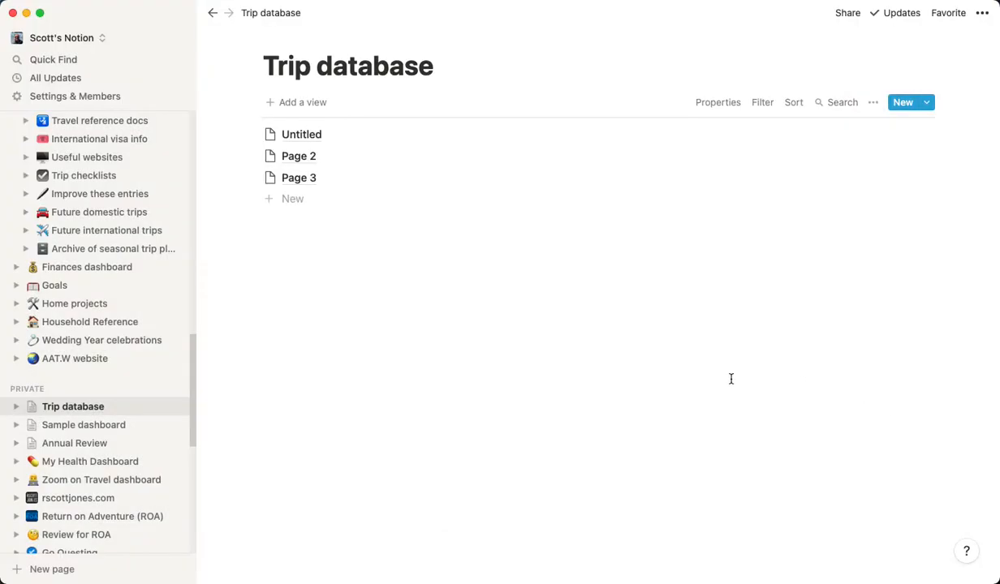
Open the Page 2 entry and rename it "Sedona"
left_click(350, 162)
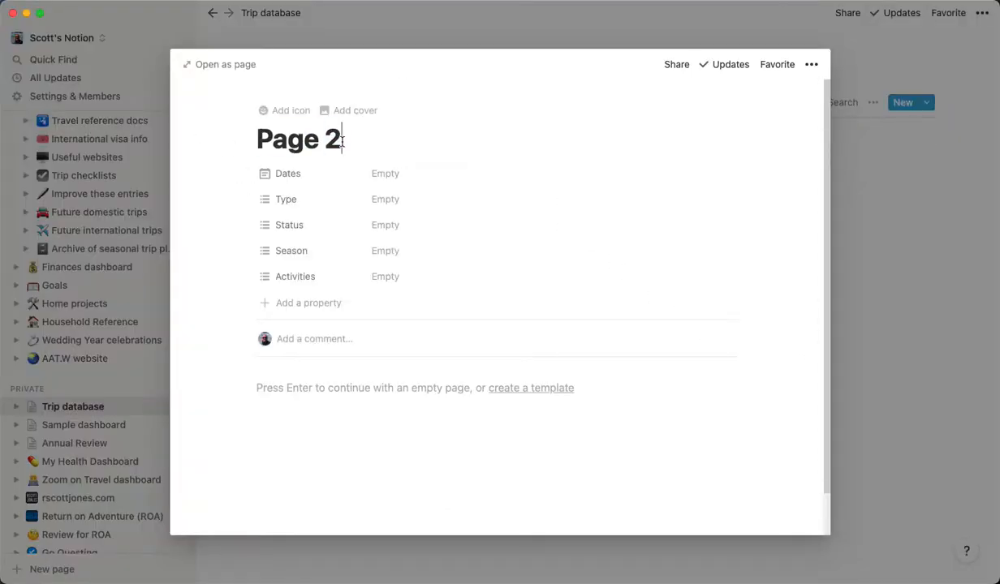
left_click_drag(340, 139, 258, 138)
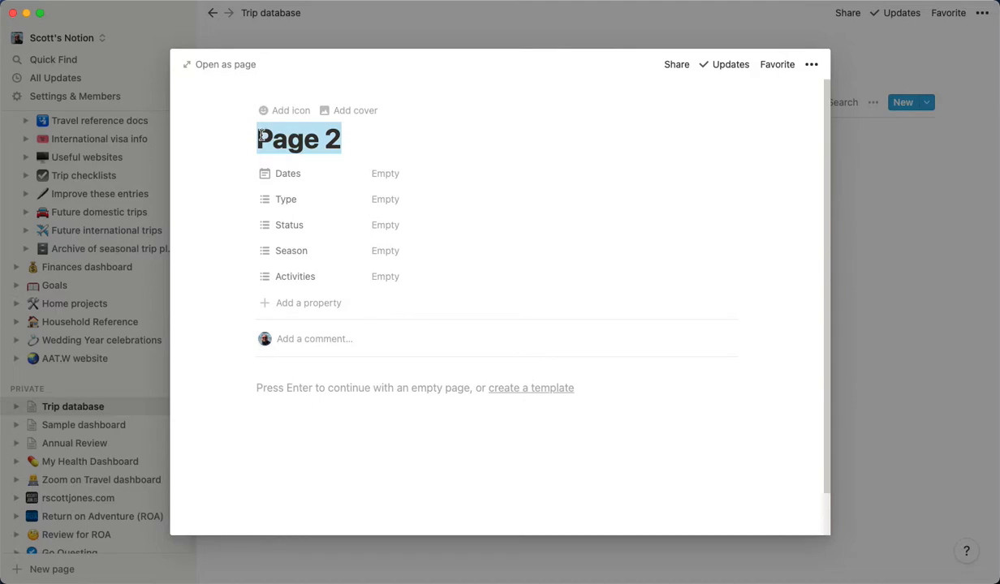
type("Sedona")
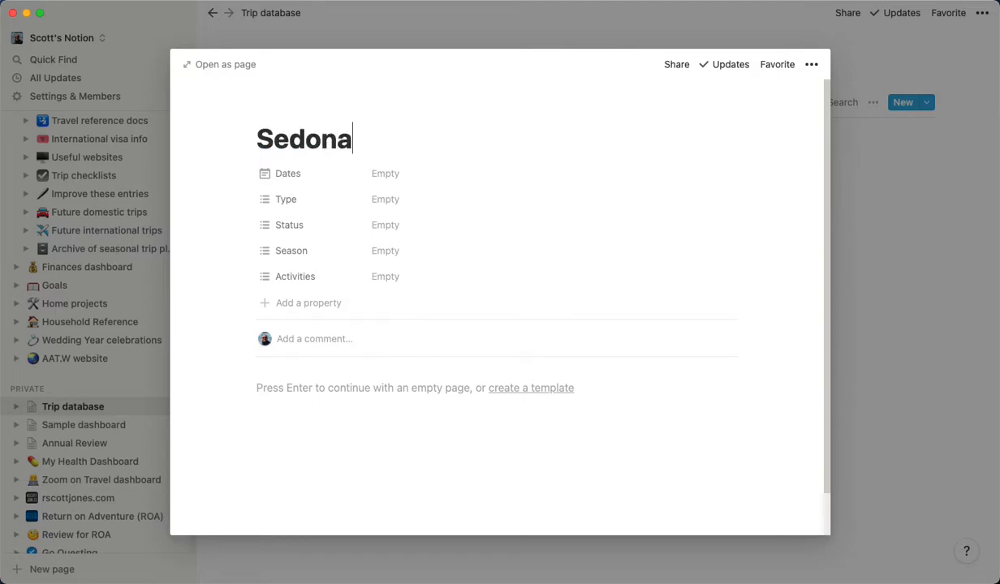
Set the Sedona entry's Type to both Daytrip and Weekend
left_click(381, 200)
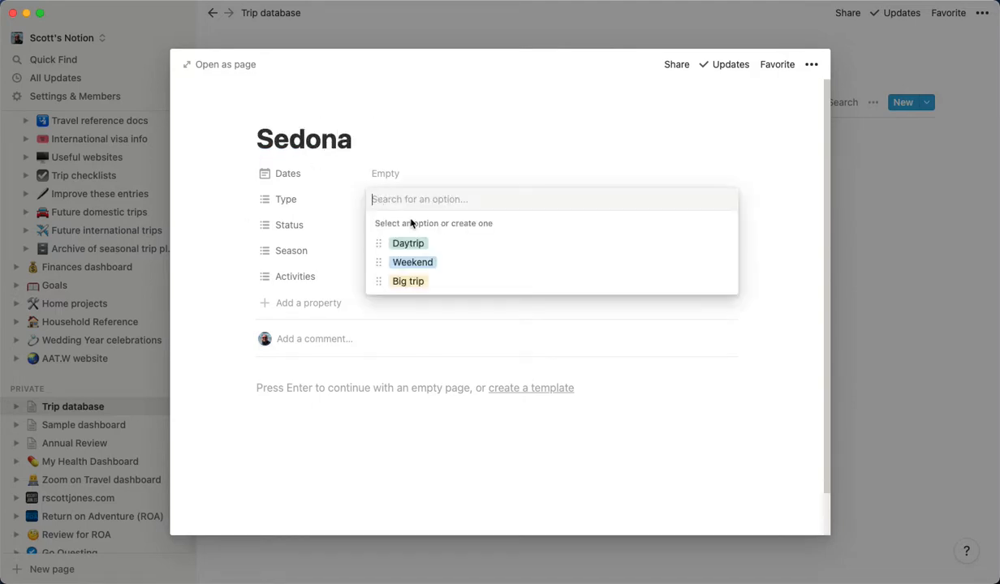
left_click(408, 244)
left_click(768, 413)
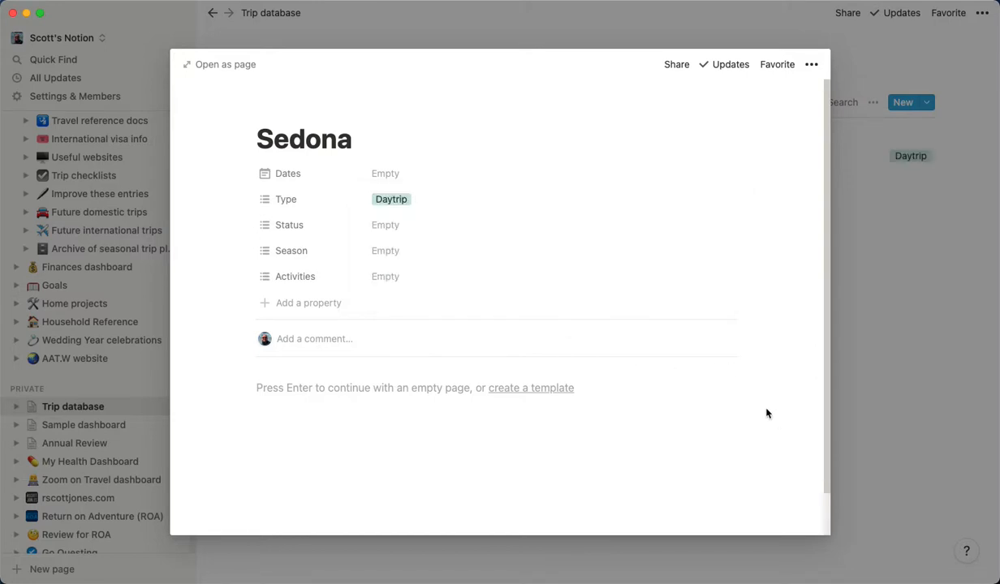
left_click(423, 197)
left_click(443, 262)
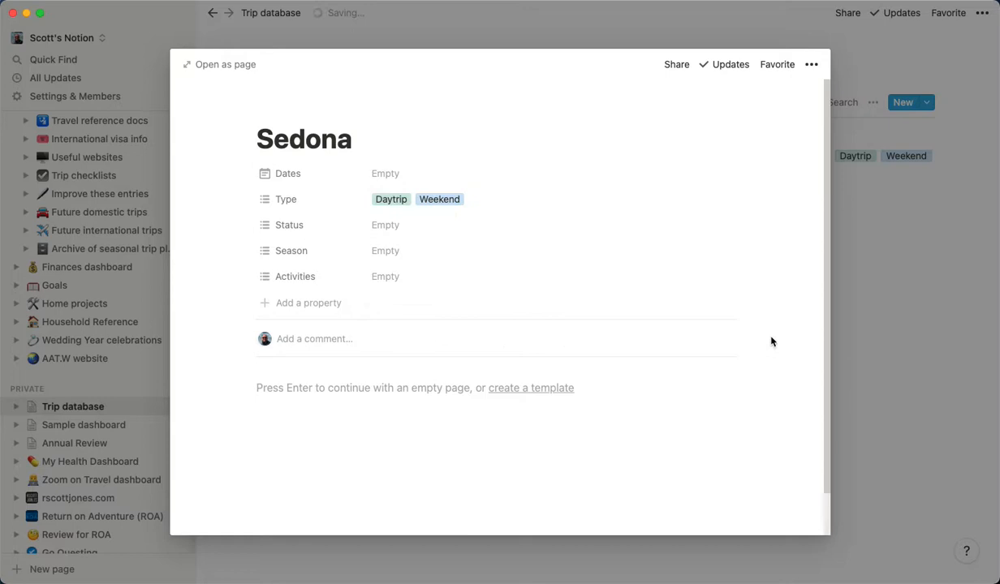
Set the Sedona entry's Season to both Spring and Fall, leaving its Status empty
left_click(553, 225)
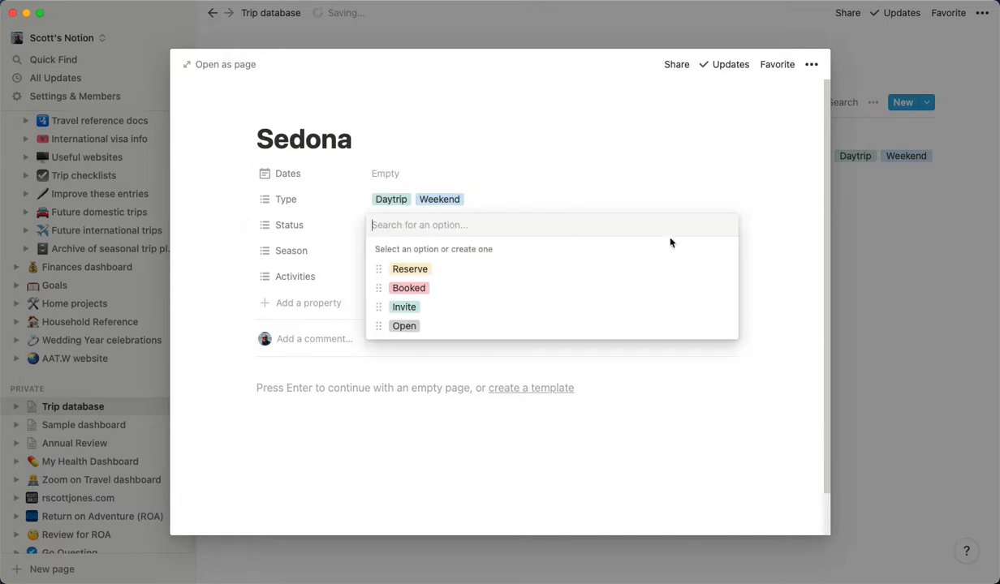
left_click(763, 279)
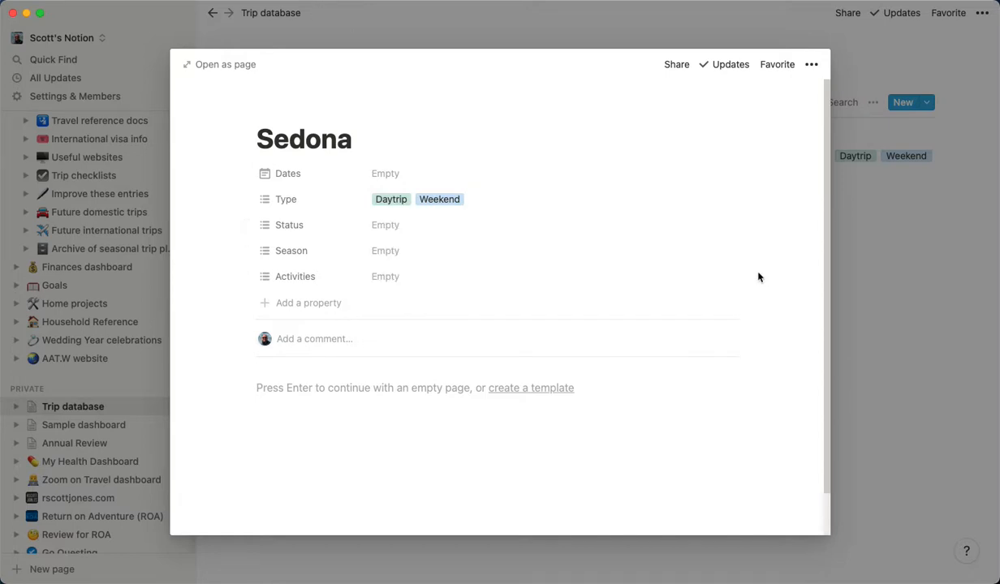
left_click(470, 258)
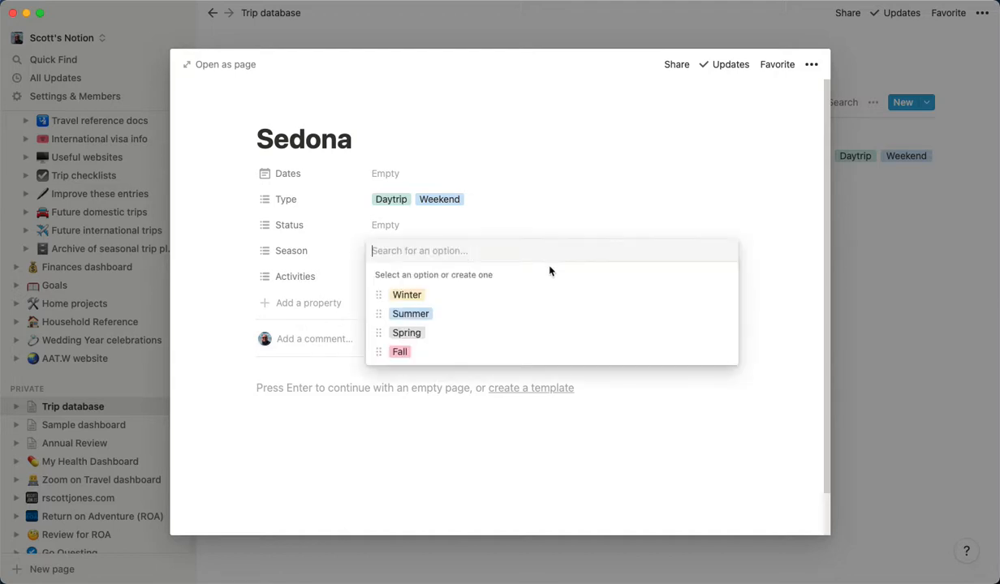
left_click(442, 335)
left_click(445, 349)
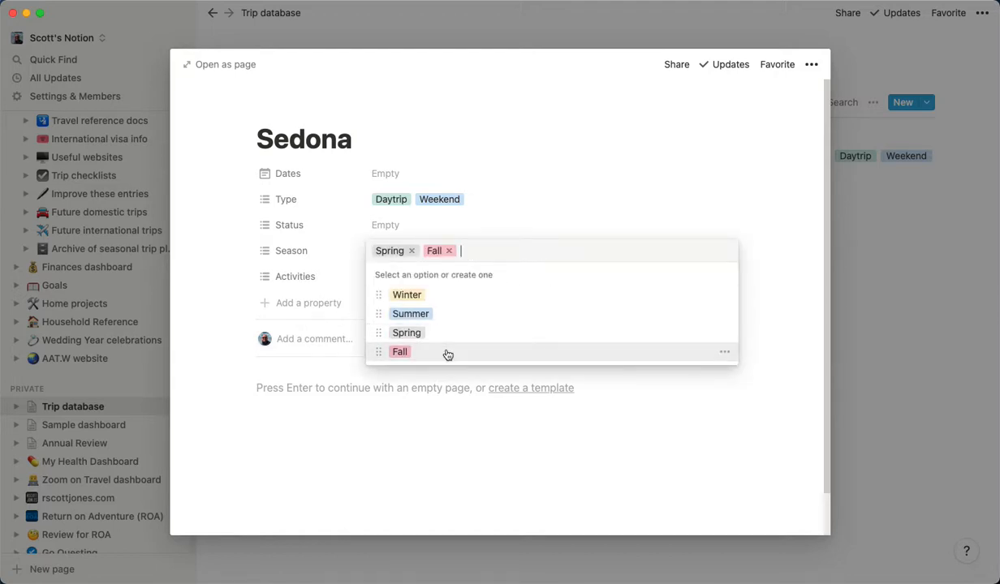
left_click(761, 360)
Set the Sedona entry's Activities to Hiking and close the entry
left_click(408, 275)
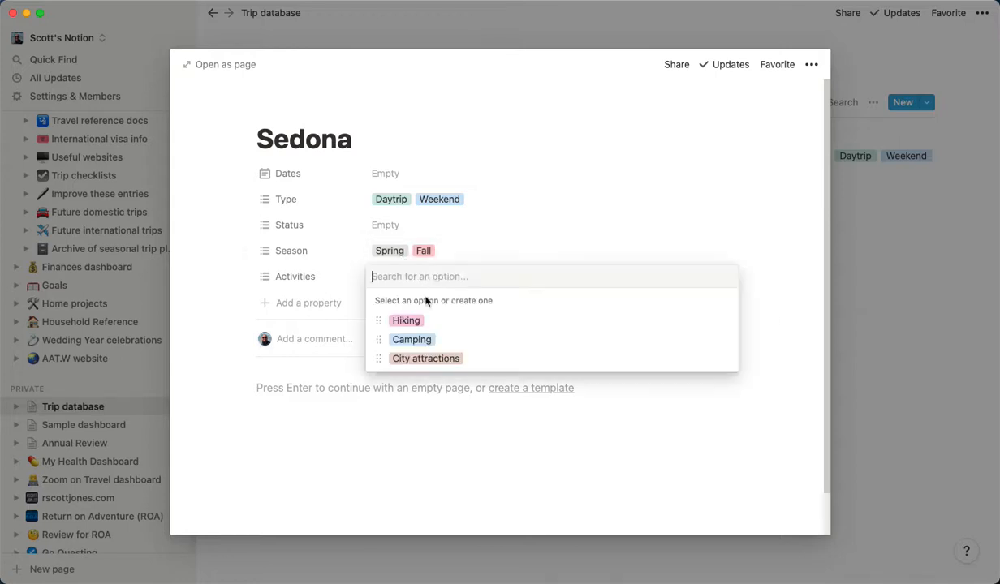
left_click(483, 323)
left_click(781, 366)
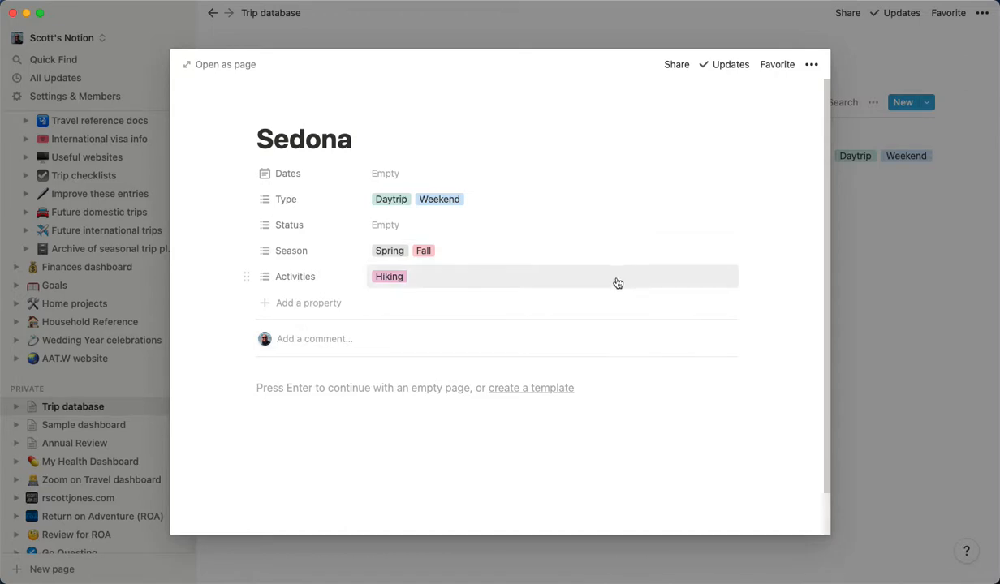
left_click(858, 357)
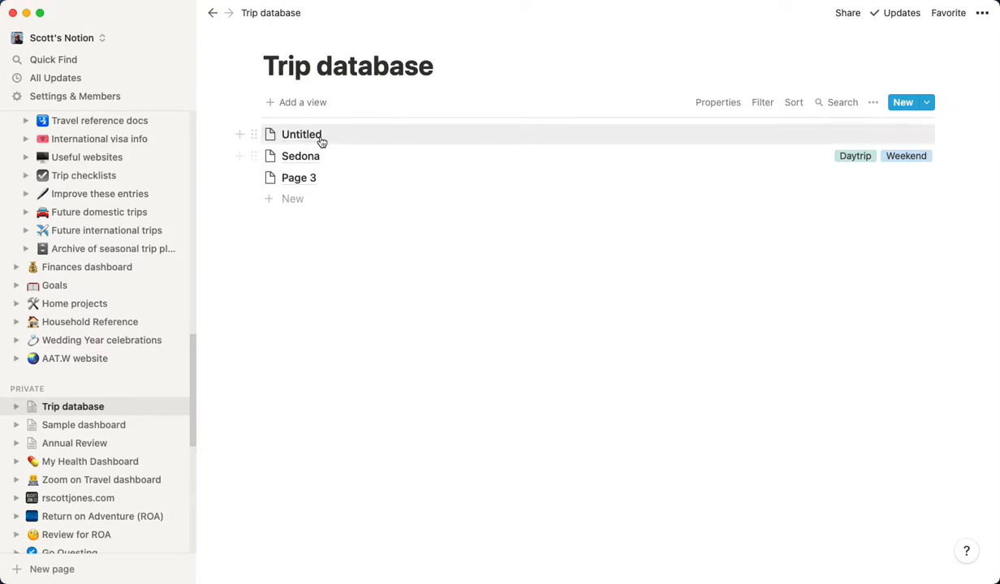
Open the Page 3 entry and rename it "Mexico"
left_click(307, 176)
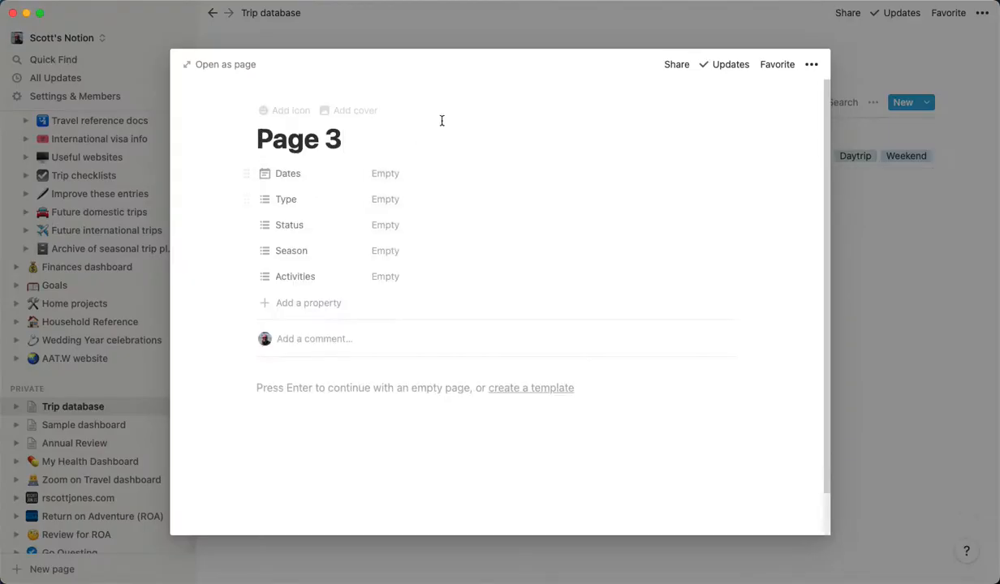
left_click(871, 305)
left_click(306, 176)
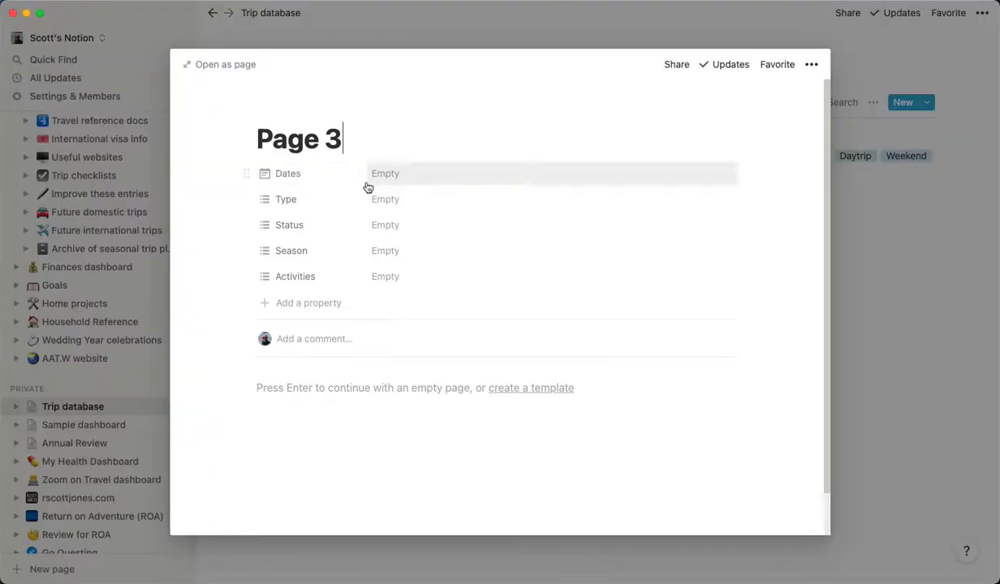
triple_click(275, 138)
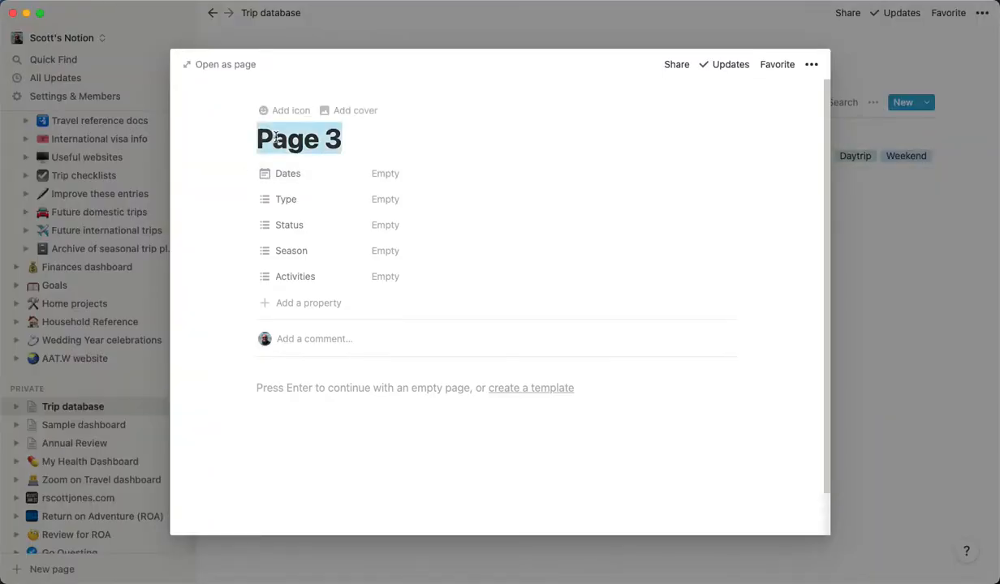
type("Grand")
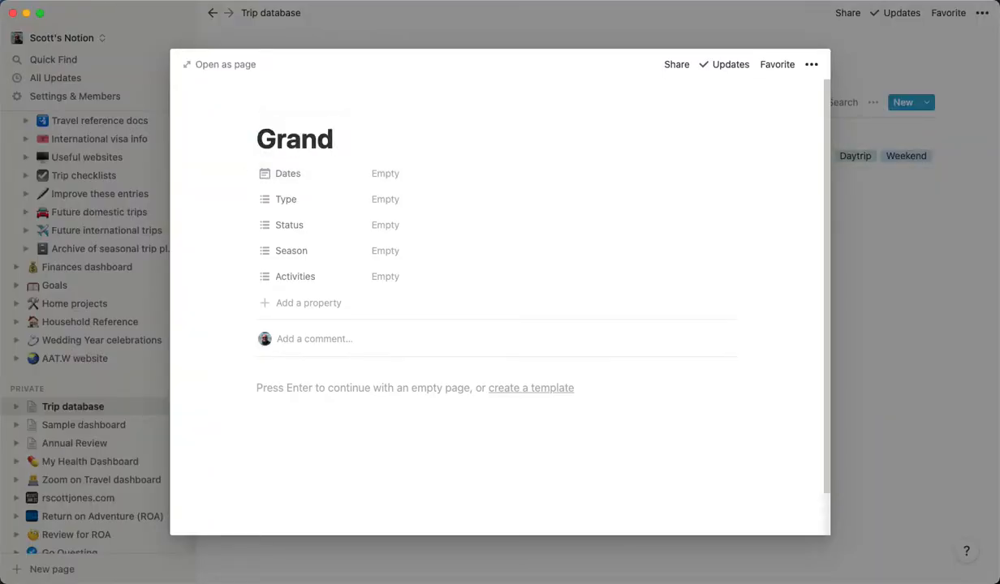
key("BackSpace")
key("BackSpace")
key("BackSpace")
key("BackSpace")
key("BackSpace")
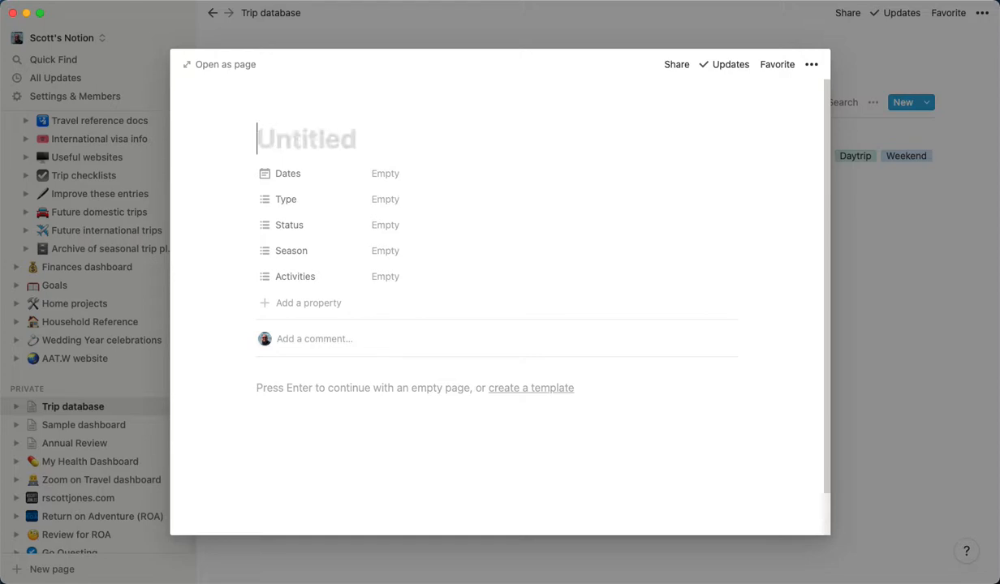
type("Mexico")
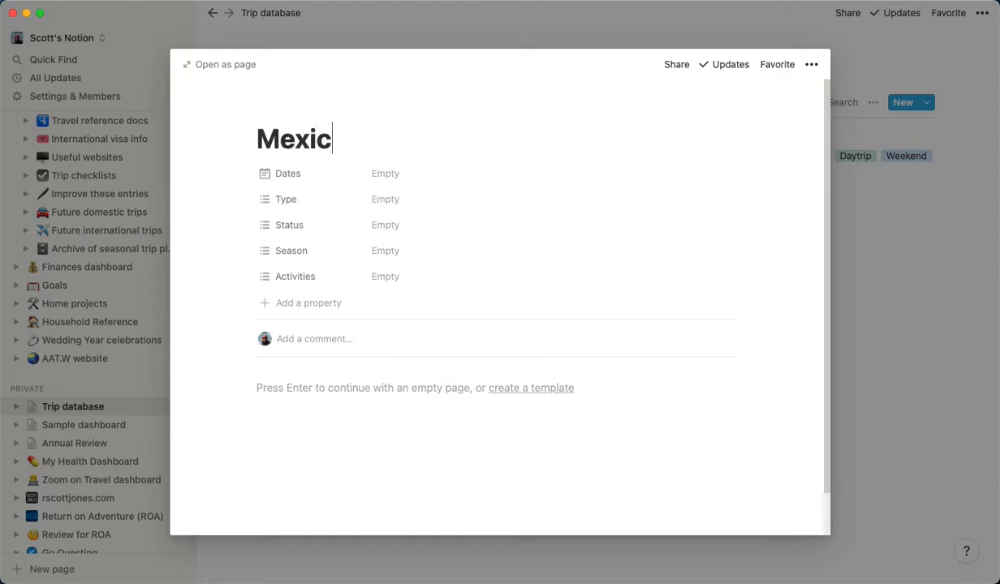
Set the Mexico entry's Type to Big trip
left_click(391, 201)
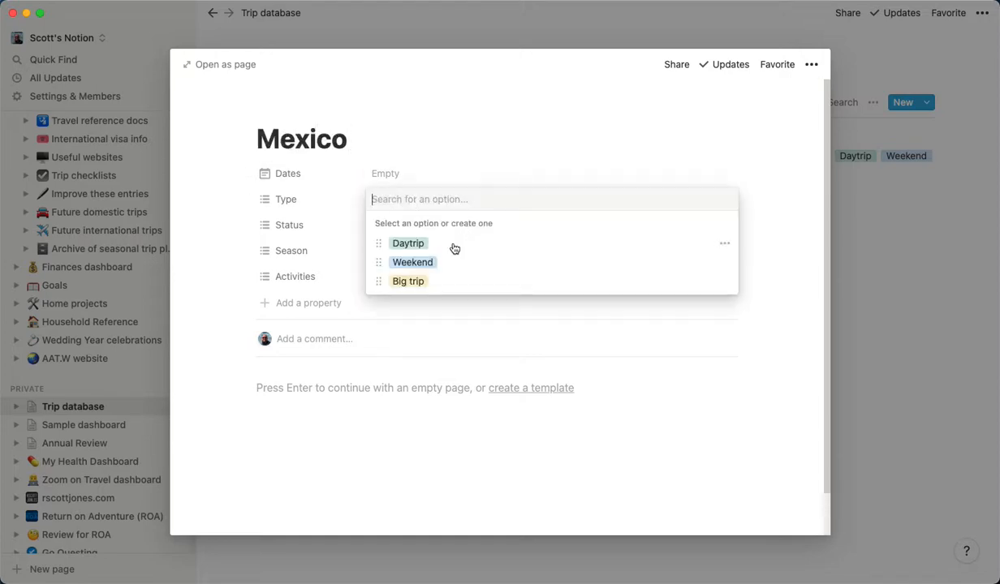
left_click(431, 282)
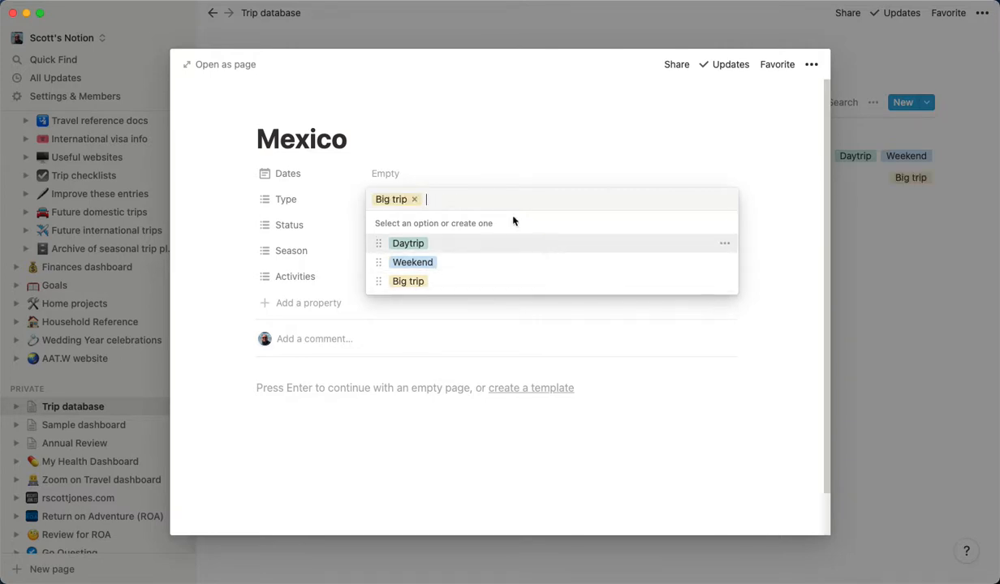
left_click(786, 329)
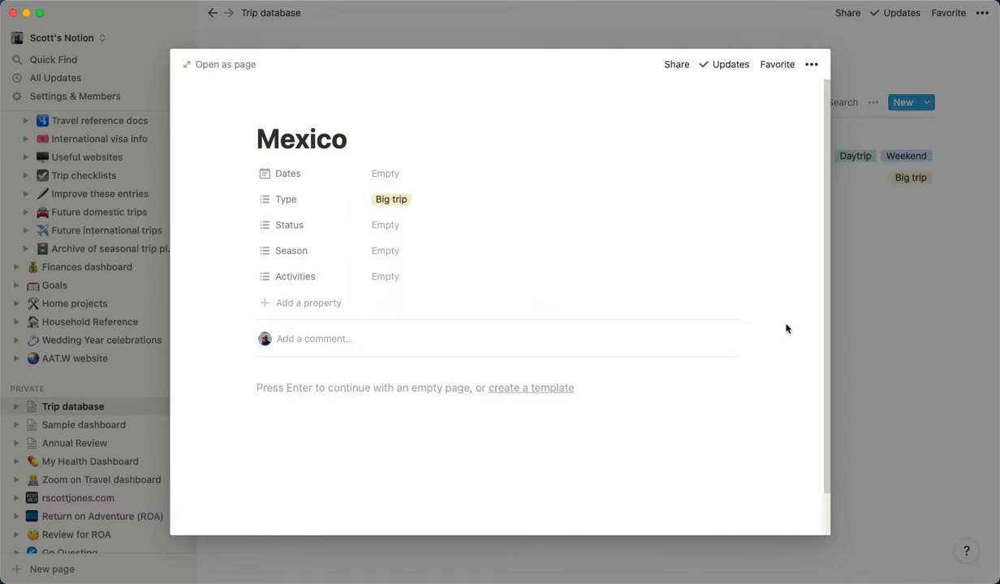
Set the Mexico entry's Season to all four options: Winter, Summer, Spring and Fall
left_click(452, 251)
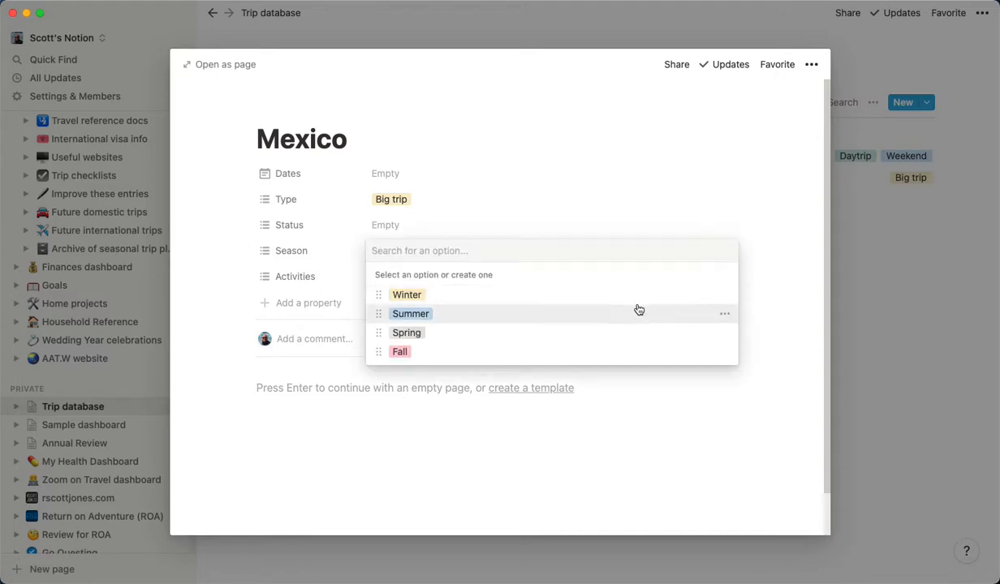
left_click(621, 297)
left_click(621, 314)
left_click(622, 333)
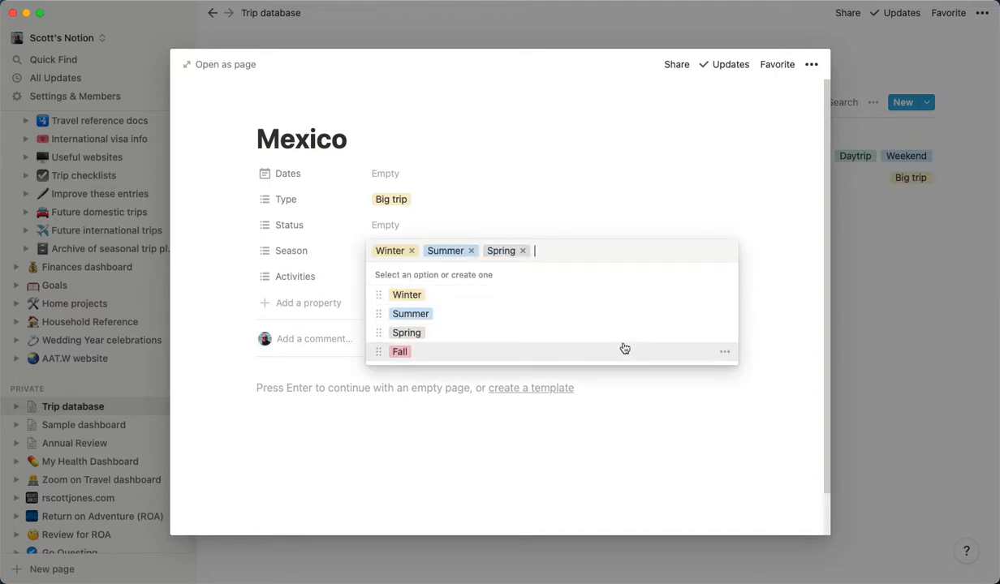
left_click(624, 349)
left_click(772, 334)
Set the Mexico entry's Activities to City attractions and its Status to Reserve
left_click(484, 276)
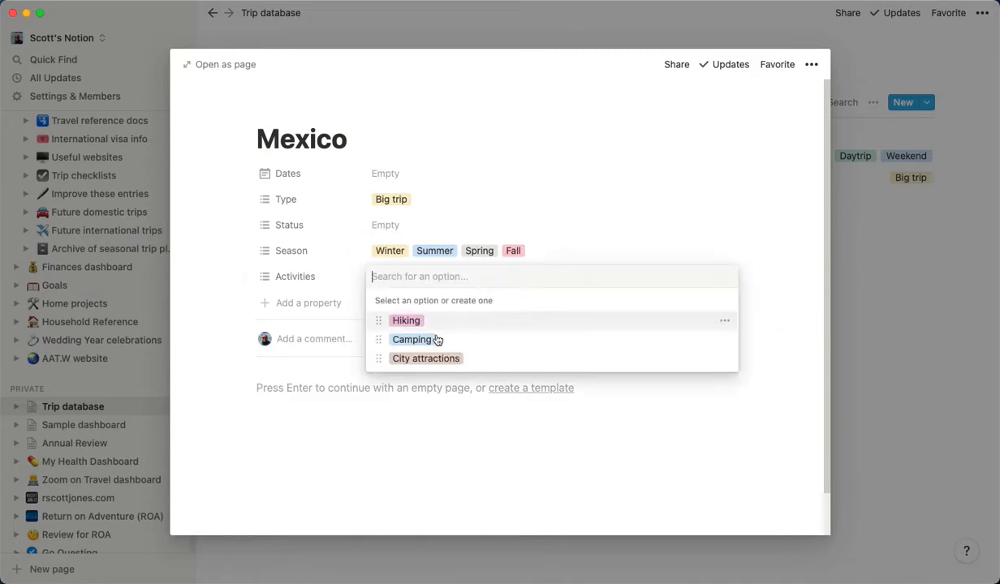
left_click(429, 360)
left_click(779, 331)
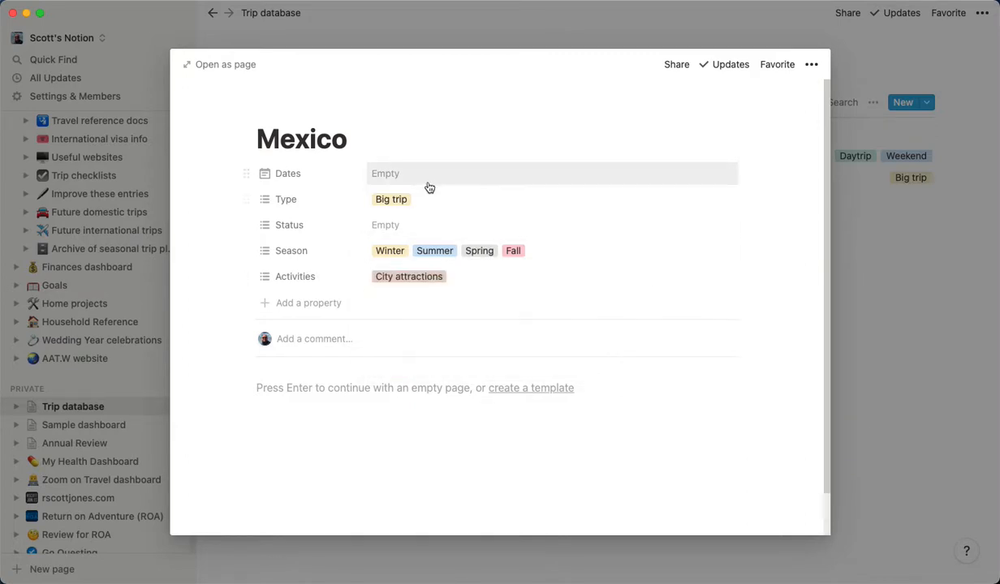
left_click(439, 224)
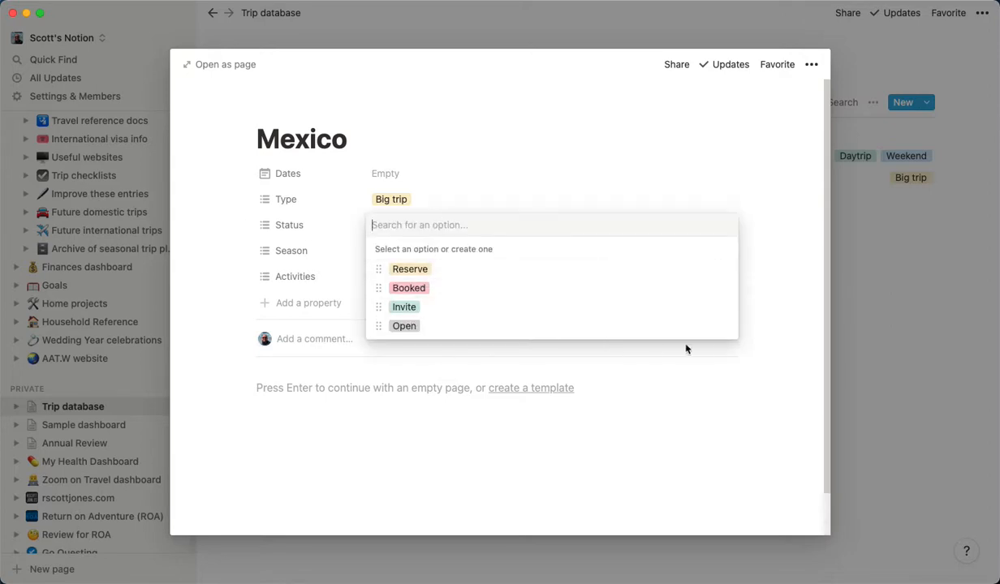
left_click(487, 274)
left_click(766, 324)
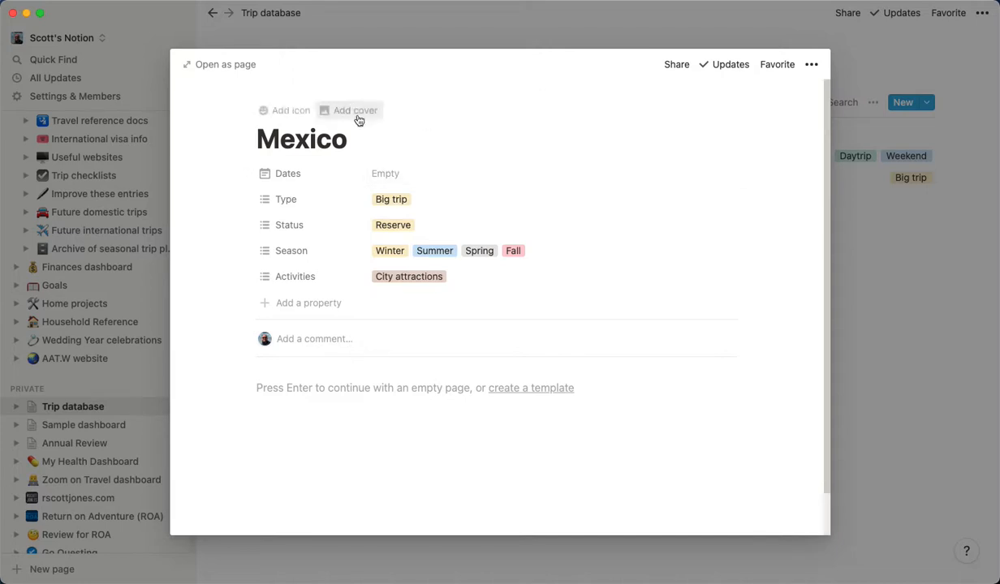
Give the Mexico entry an Unsplash cover of a stepped pyramid, found by searching "mexico", and close the entry
left_click(355, 110)
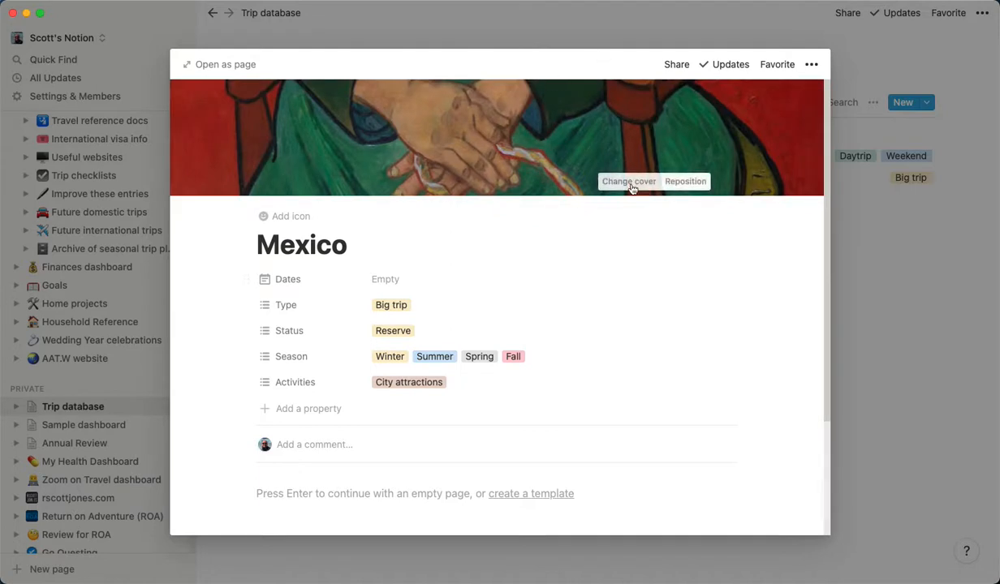
left_click(607, 177)
left_click(595, 208)
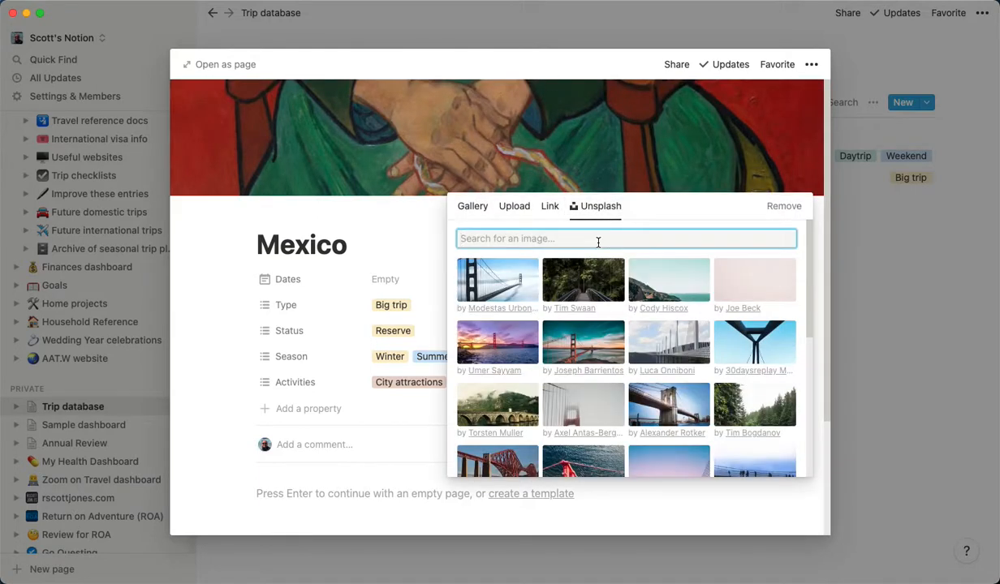
type("mexico")
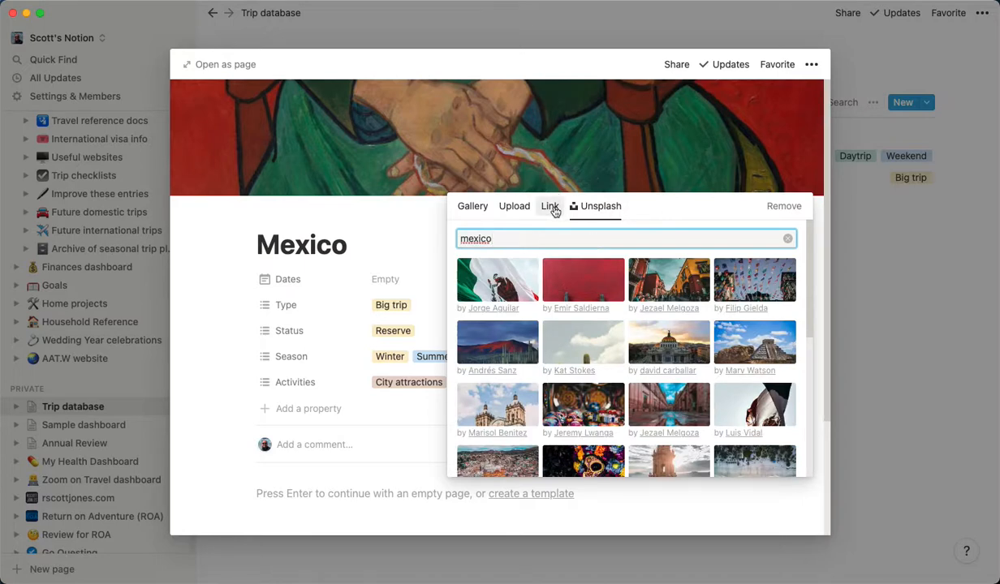
scroll(733, 415, "down", 2)
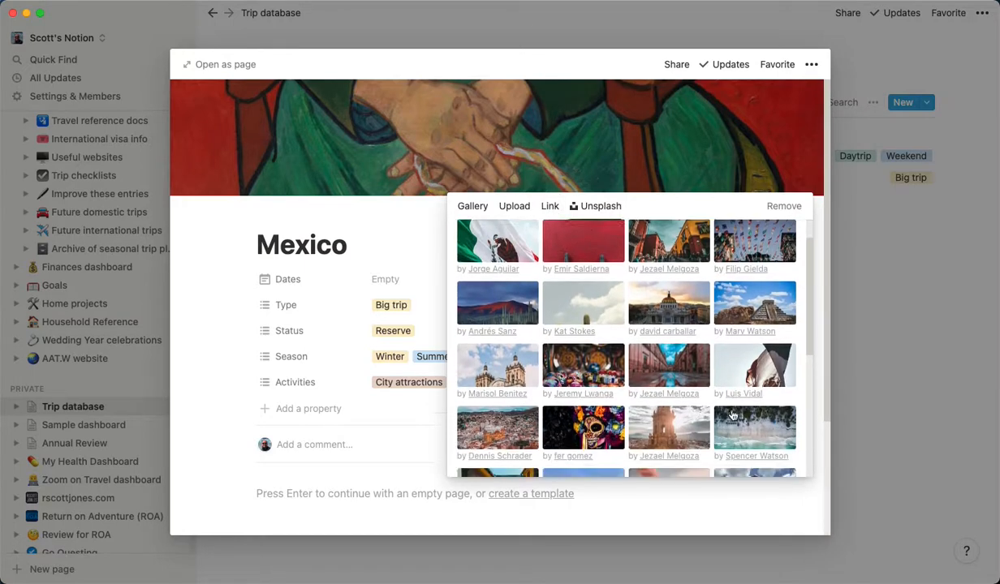
scroll(733, 416, "down", 5)
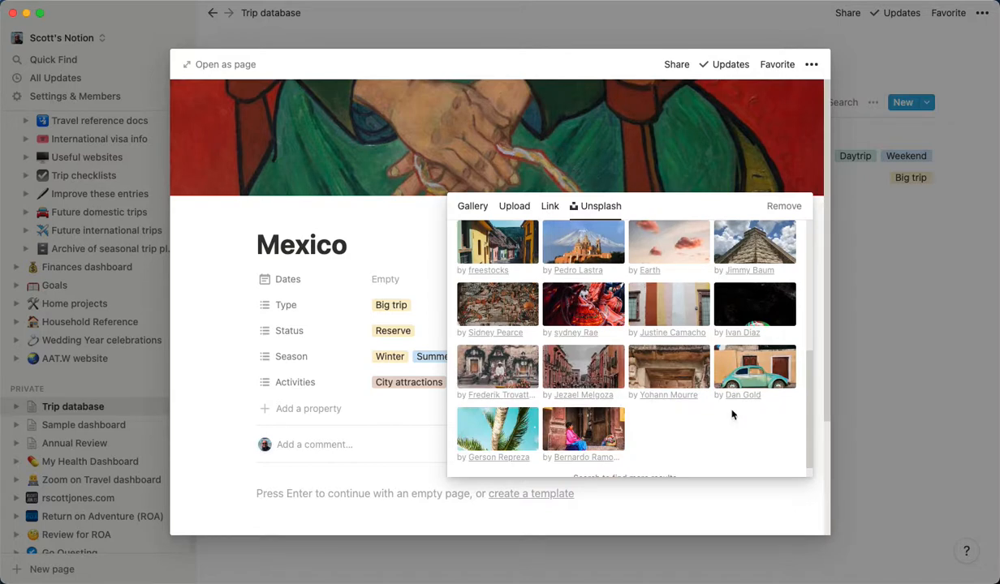
scroll(732, 416, "up", 7)
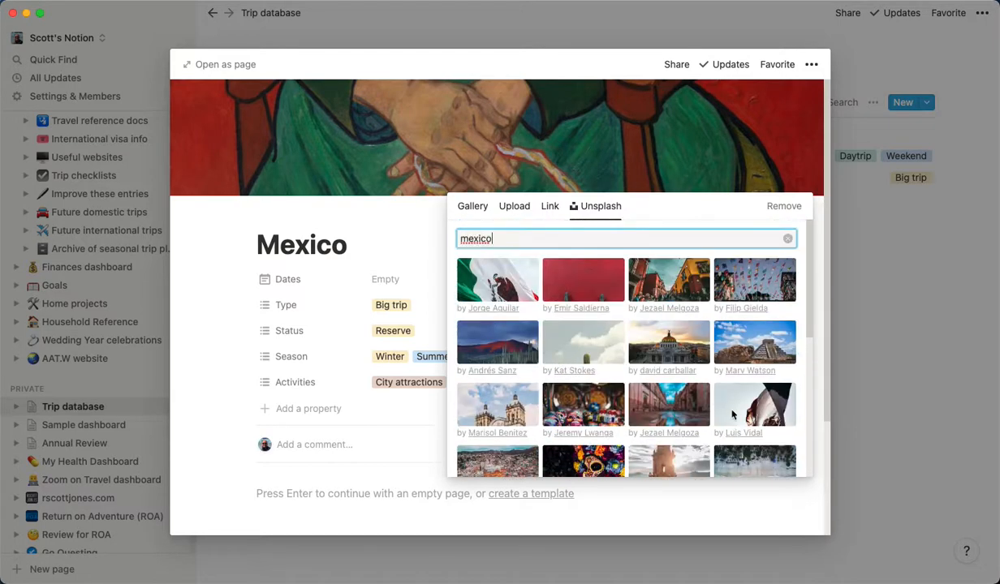
left_click(763, 357)
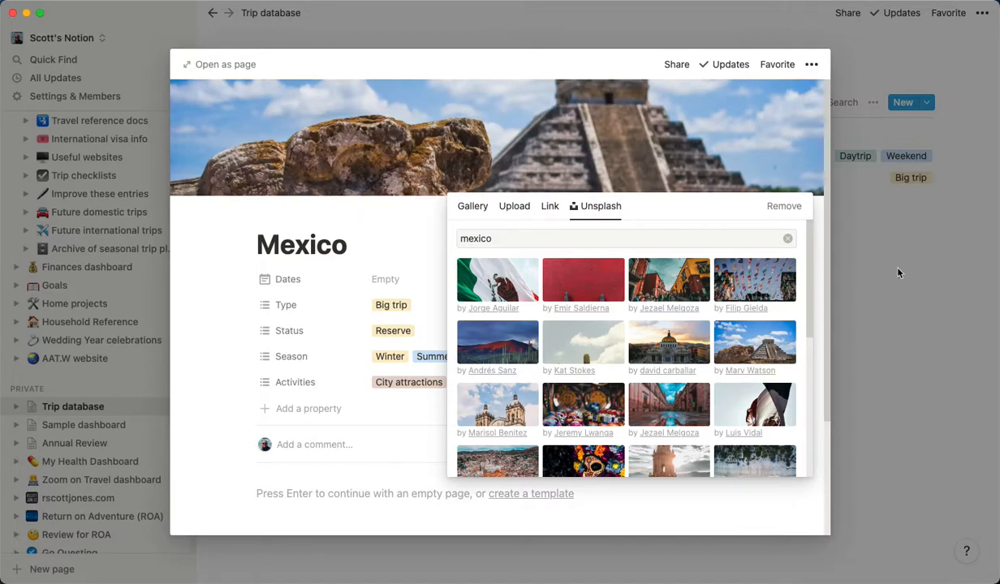
left_click(863, 257)
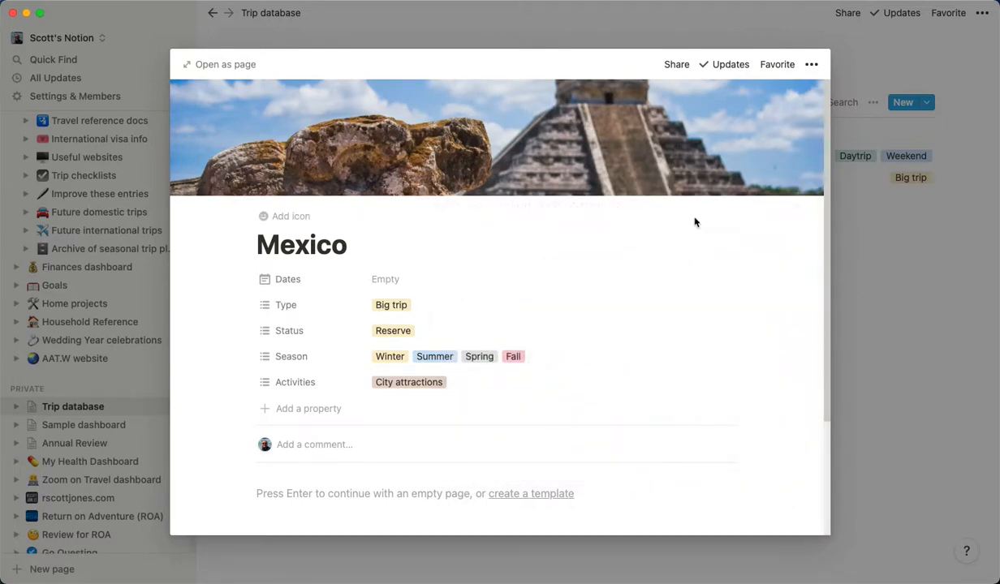
left_click(876, 395)
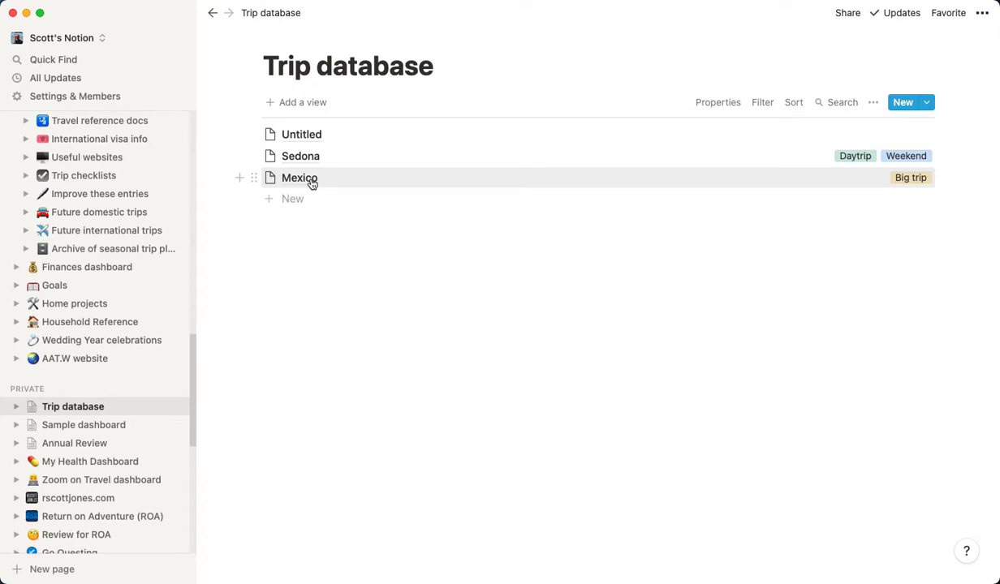
Create a new List view of the Trip database named "Trip opportunities"
left_click(314, 102)
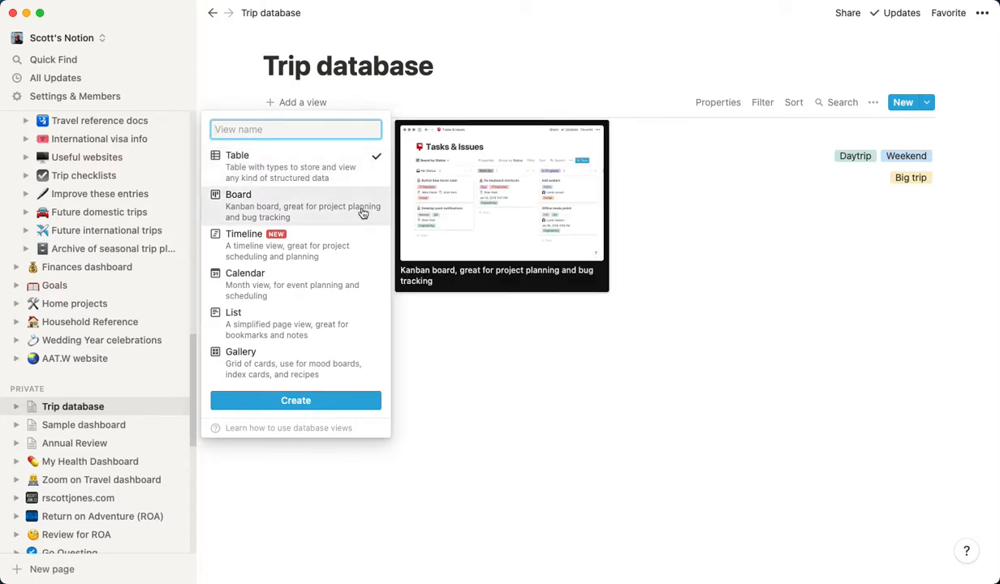
left_click(340, 324)
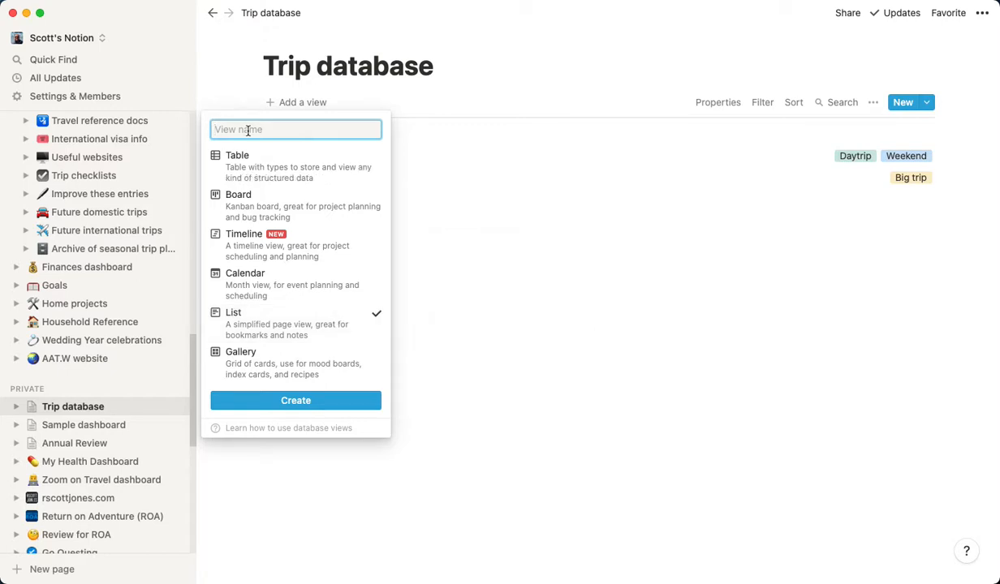
type("Trip opportunities")
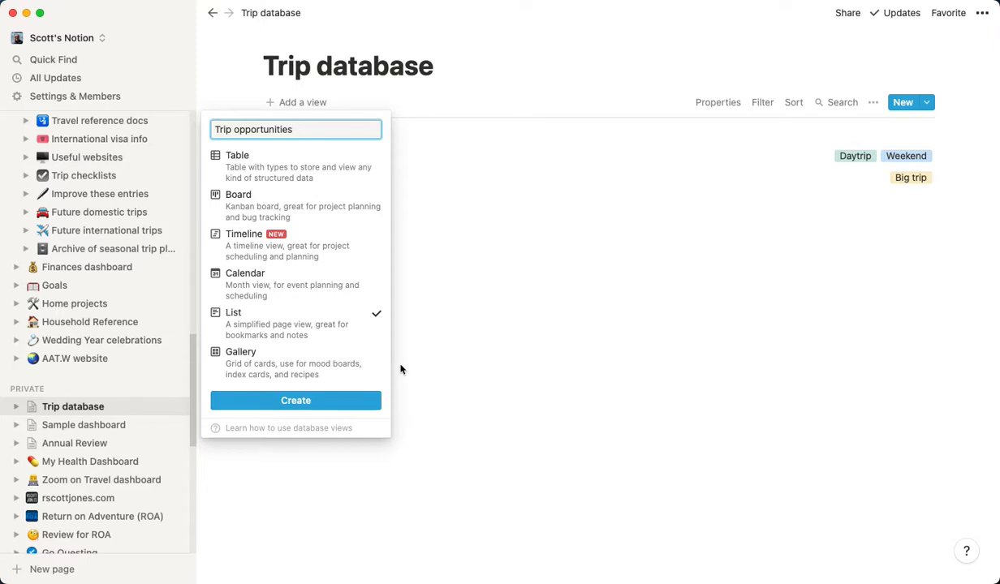
left_click(333, 403)
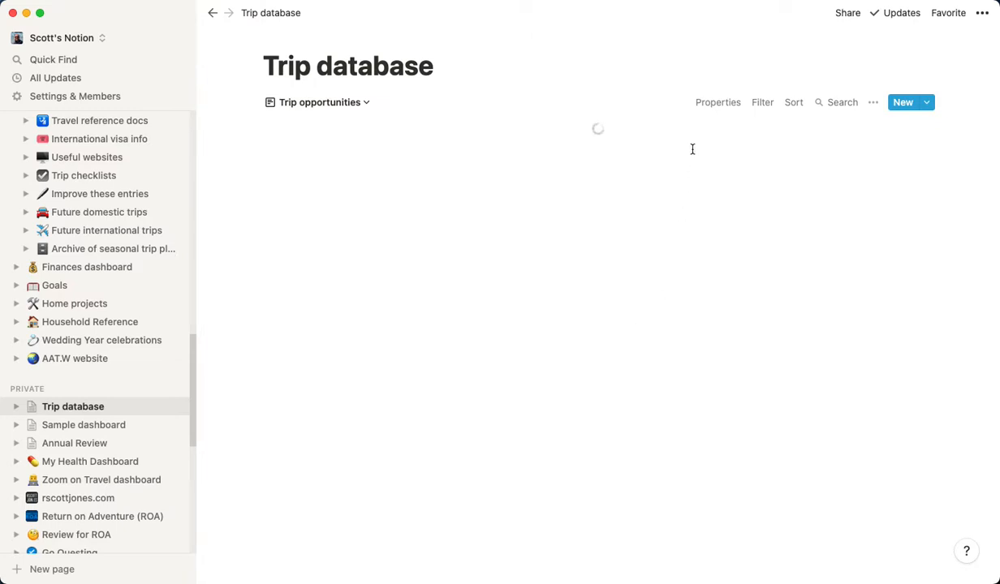
Filter the Trip opportunities view to entries whose Dates is after Today
left_click(763, 104)
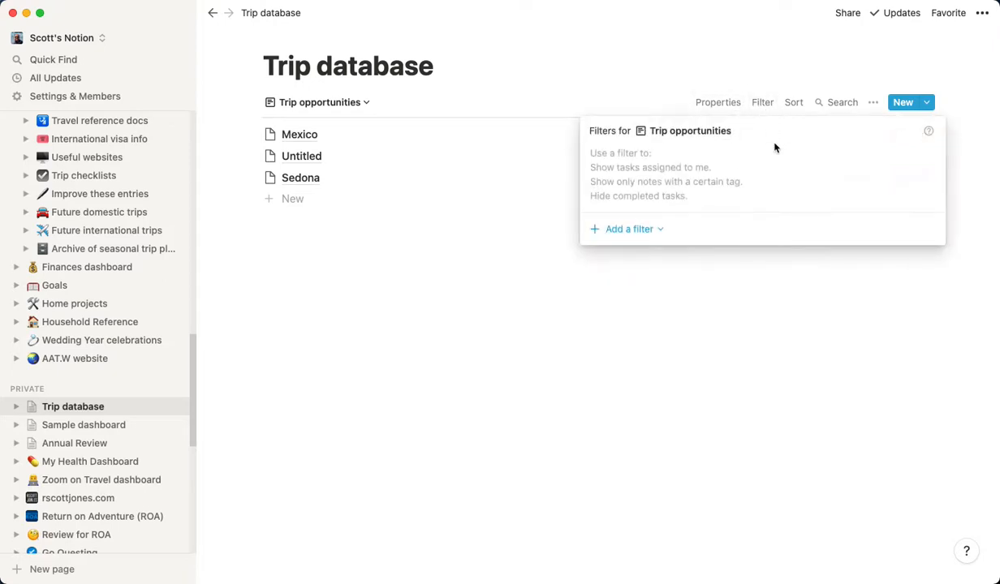
left_click(645, 236)
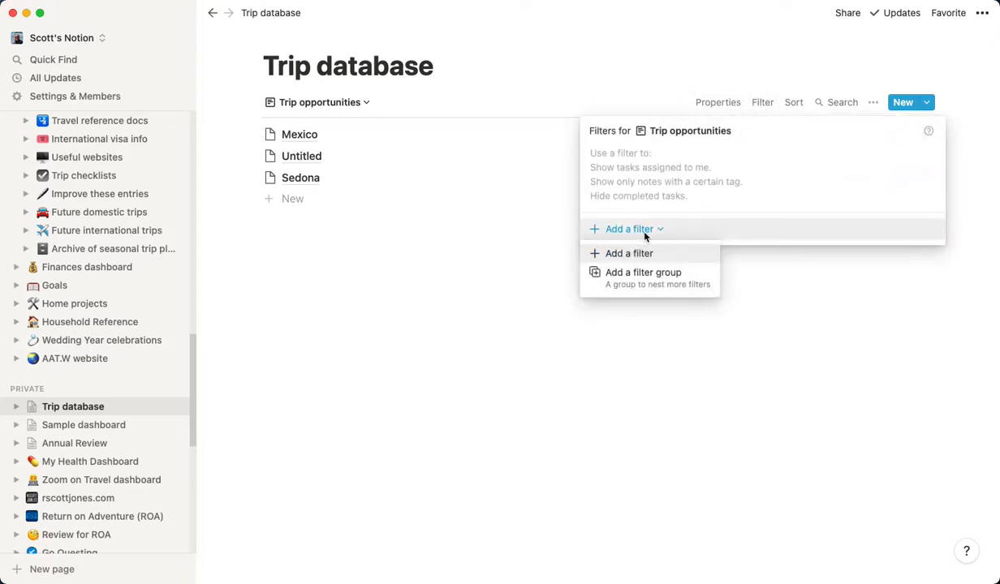
left_click(633, 252)
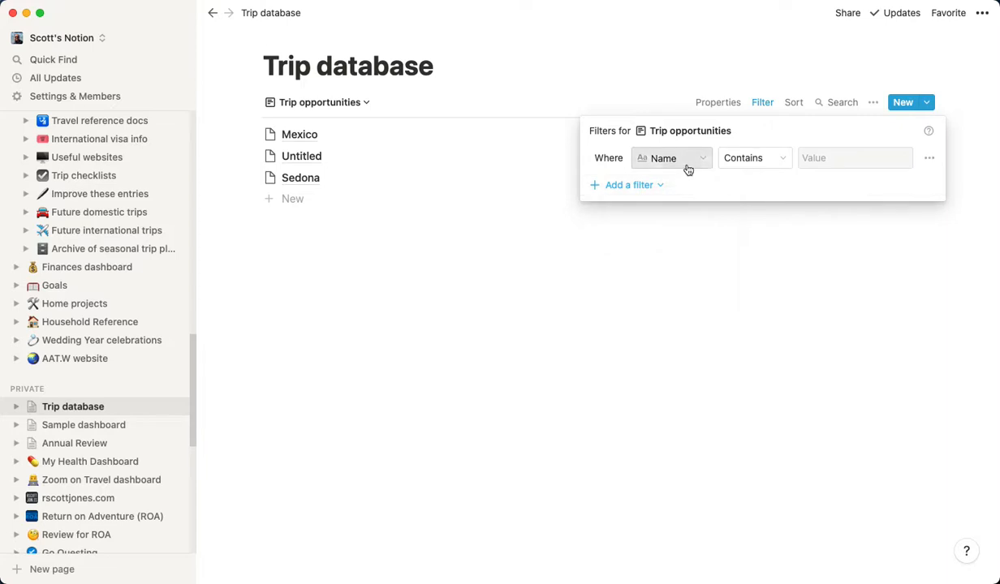
left_click(687, 166)
left_click(680, 255)
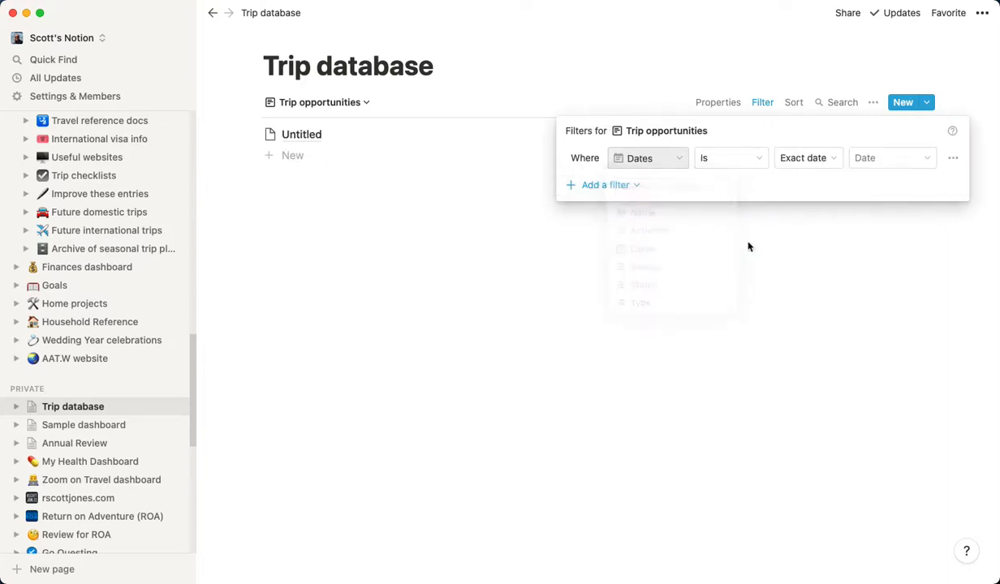
left_click(740, 163)
left_click(739, 223)
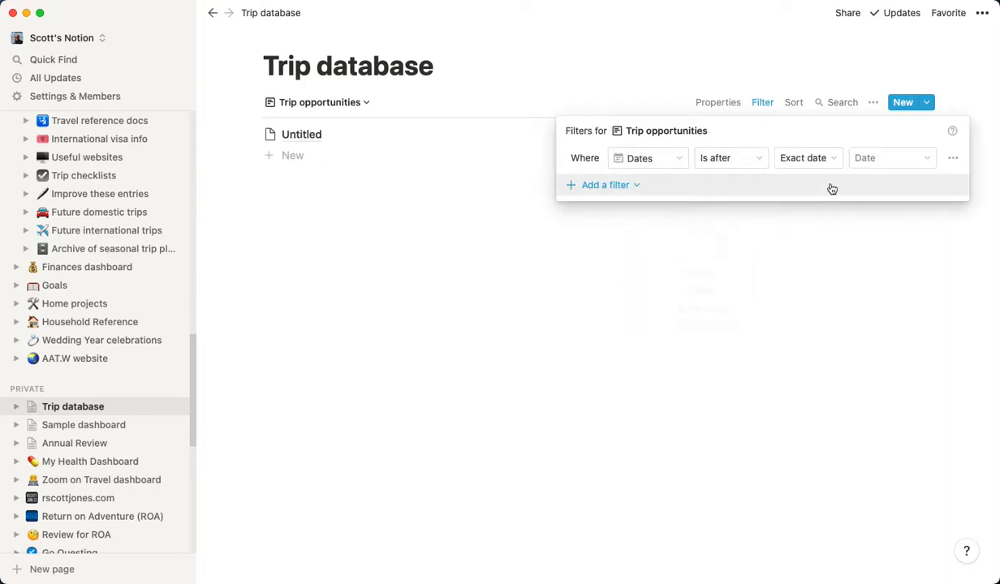
left_click(826, 162)
left_click(770, 182)
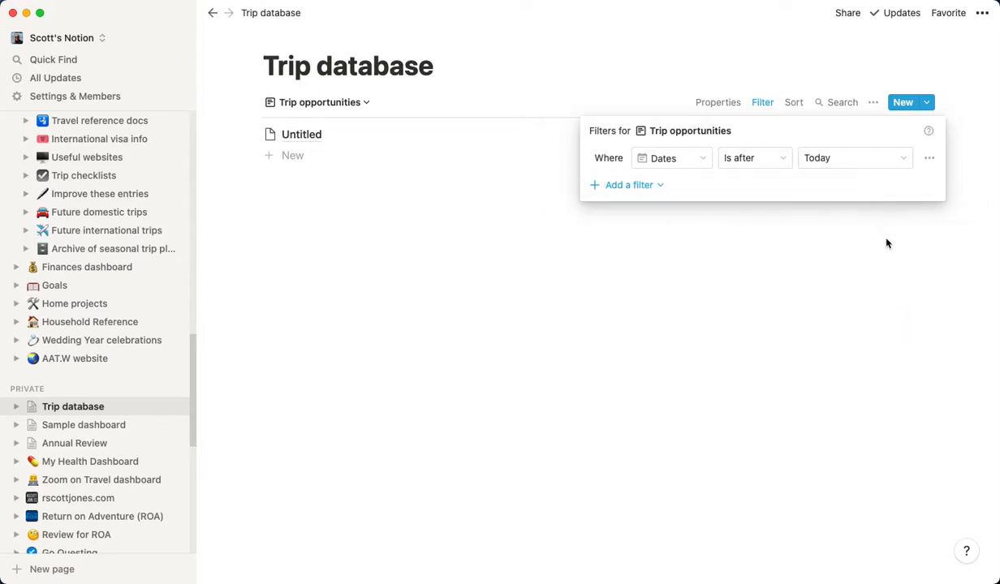
left_click(865, 297)
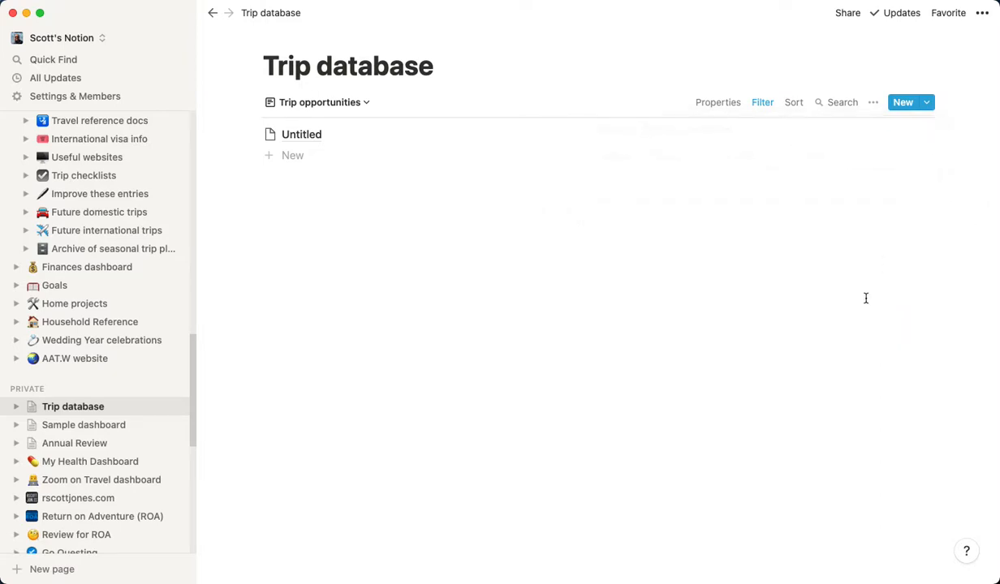
Show the Dates and Status properties in the Trip opportunities view
left_click(719, 104)
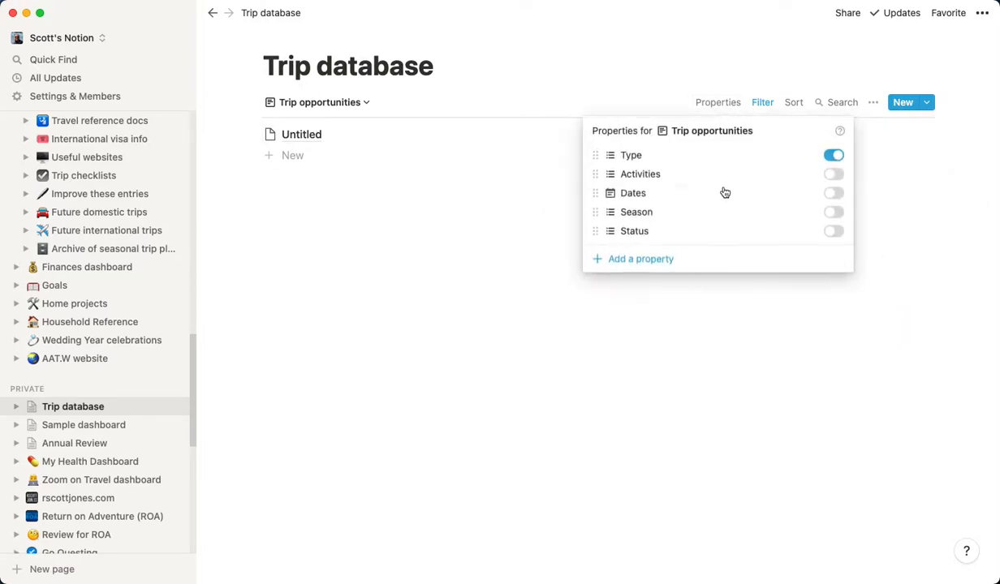
left_click(836, 195)
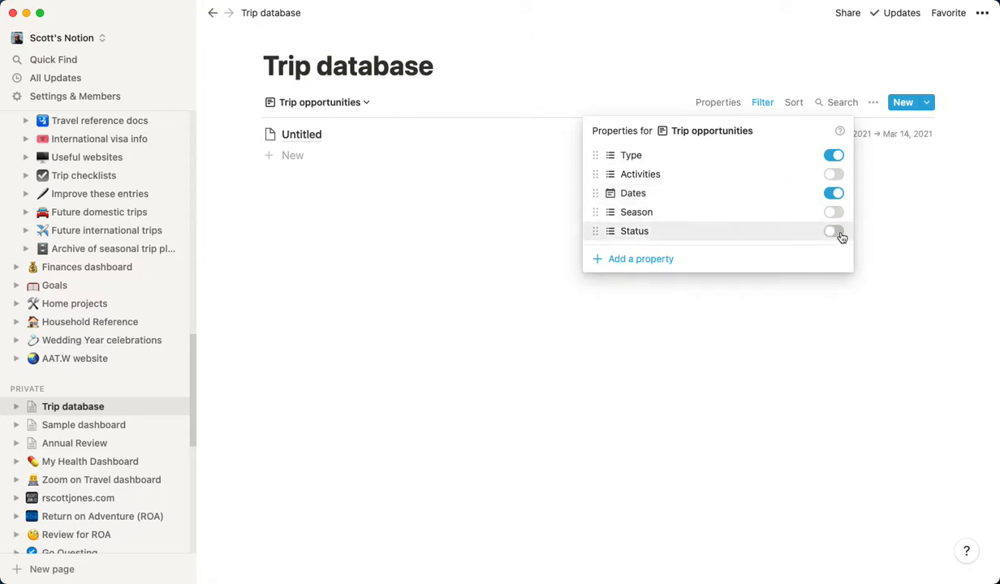
left_click(835, 233)
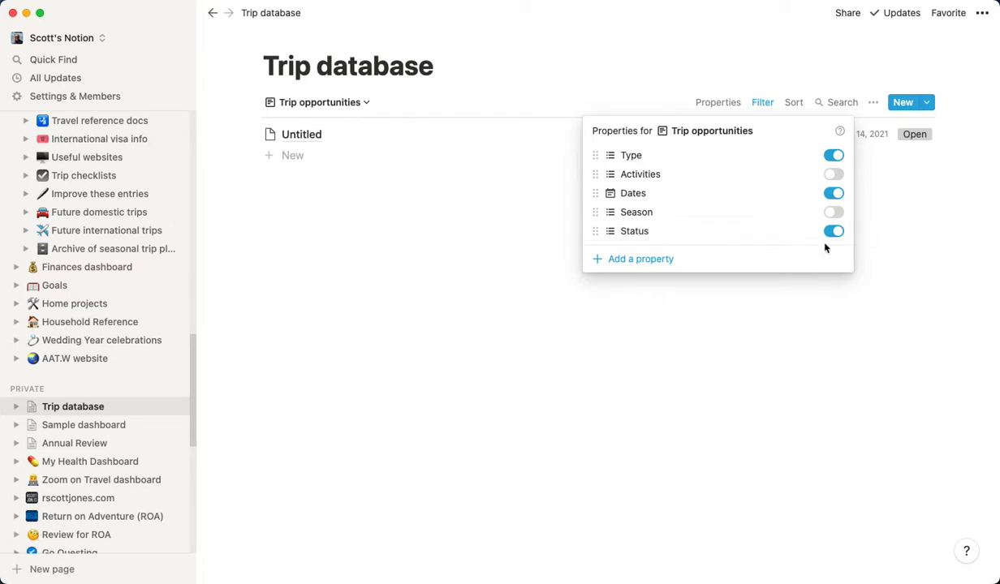
left_click(912, 331)
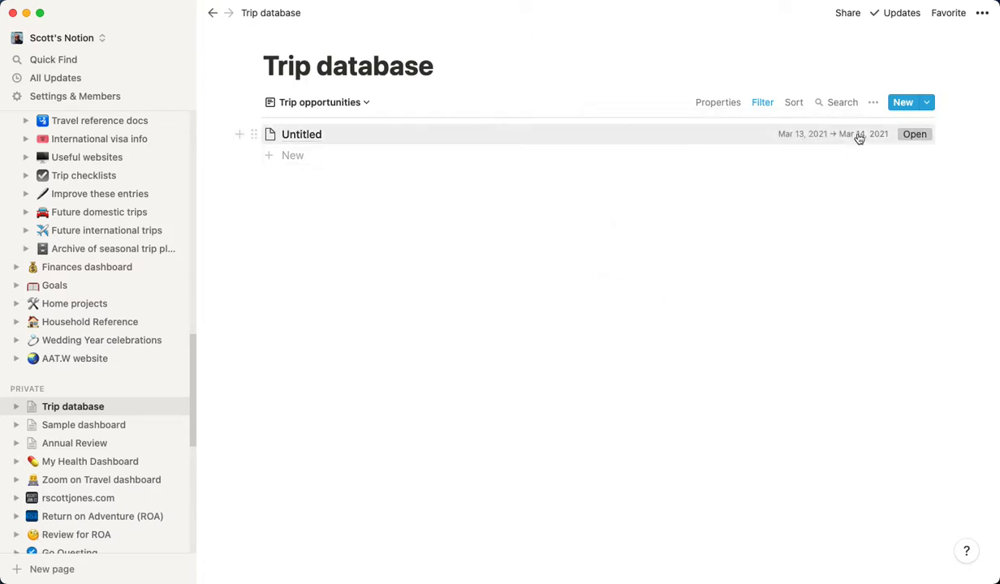
left_click(717, 101)
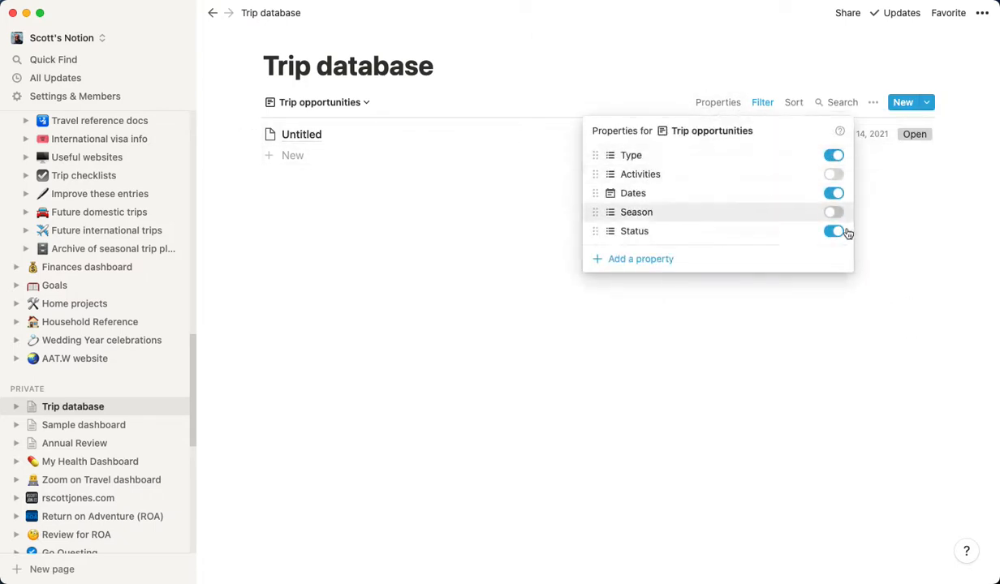
left_click(918, 278)
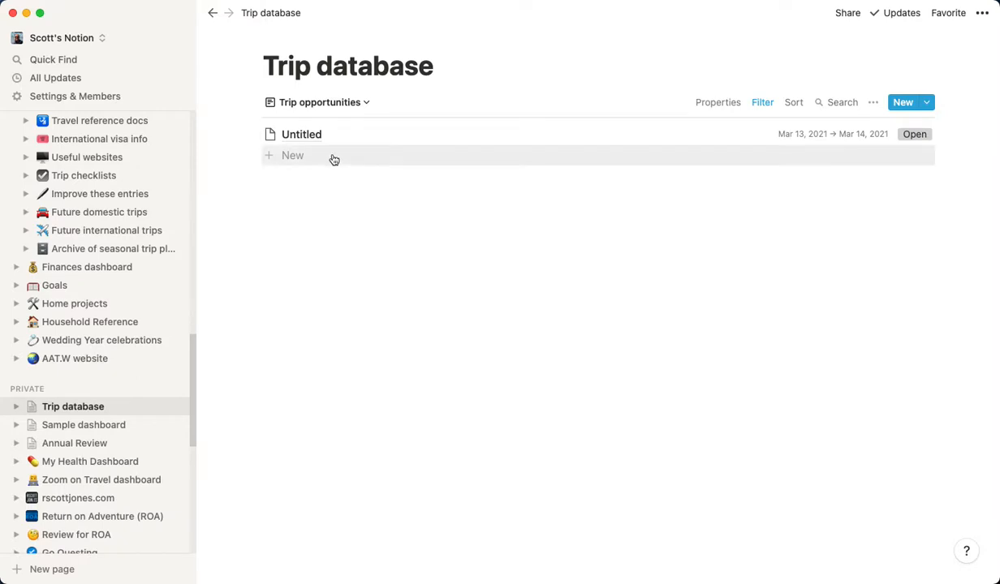
Rename the Trip database's default List view as "All entries"
left_click(337, 104)
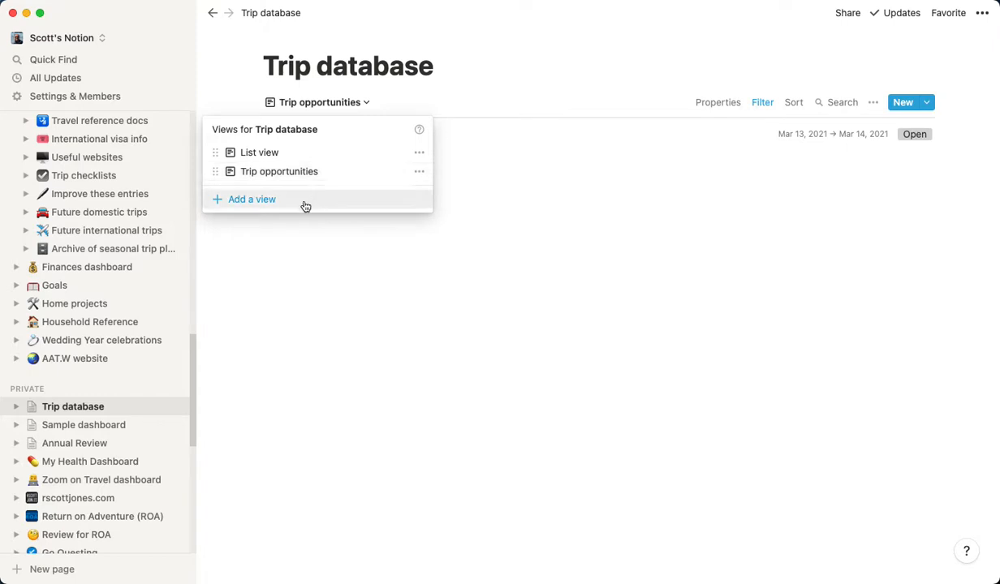
left_click(418, 153)
left_click_drag(386, 179, 329, 179)
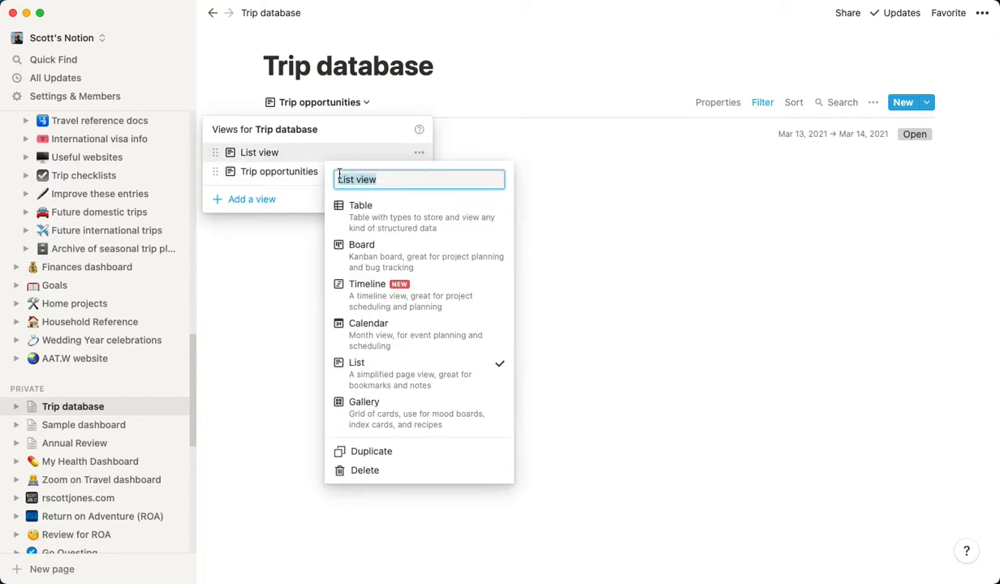
type("All entries")
key("Return")
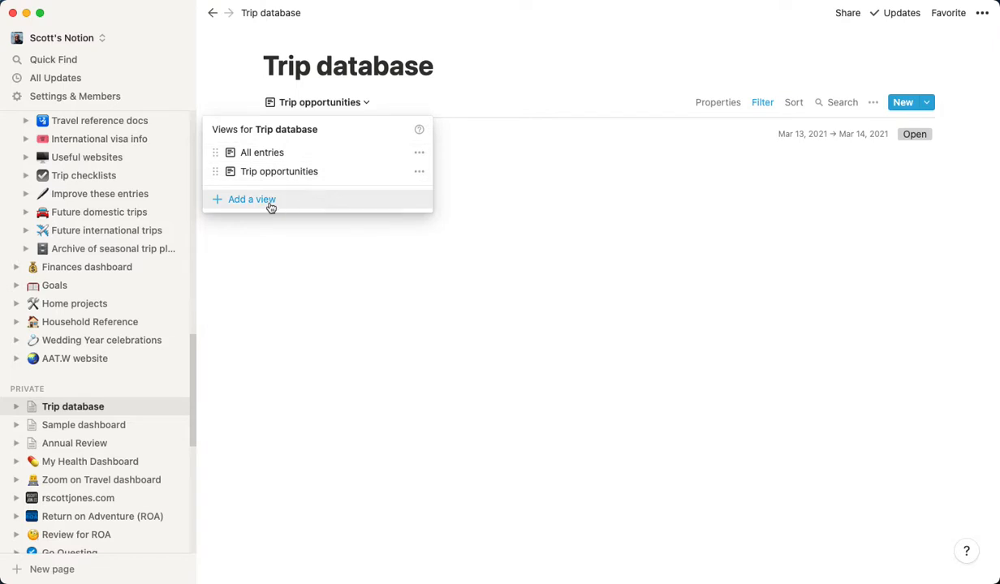
Duplicate the Trip opportunities view and rename the copy as "Upcoming trips"
left_click(419, 171)
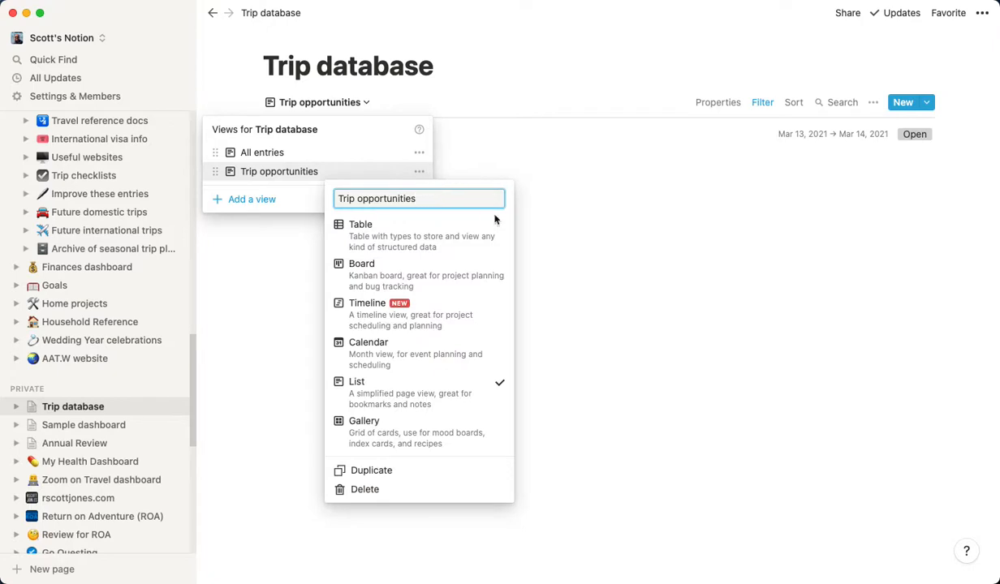
left_click(466, 472)
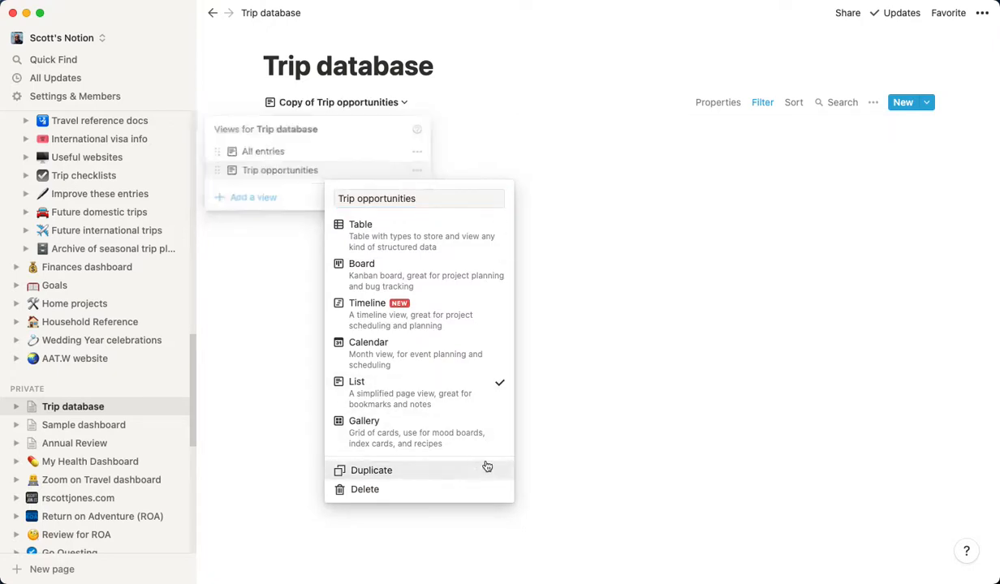
left_click(404, 102)
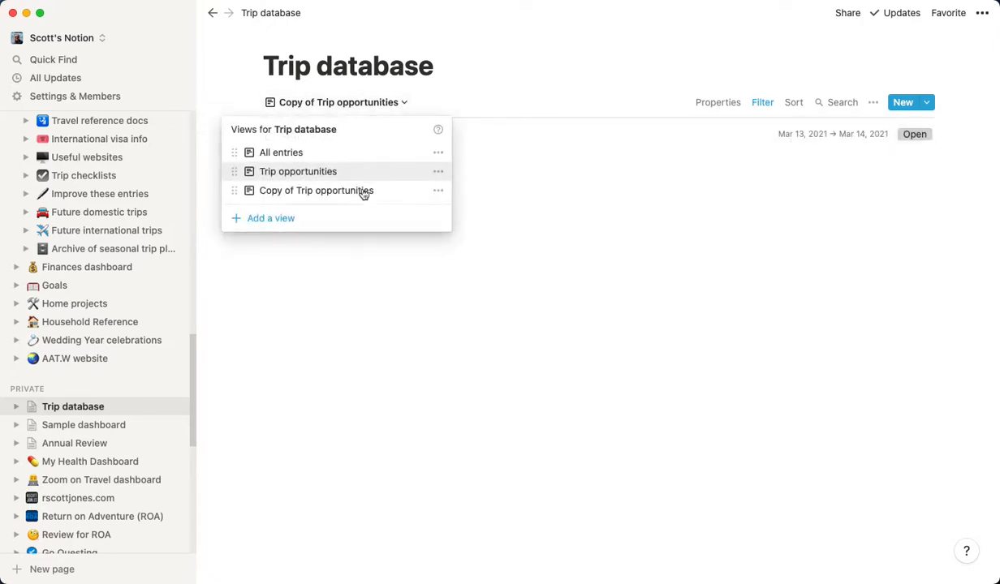
left_click(438, 190)
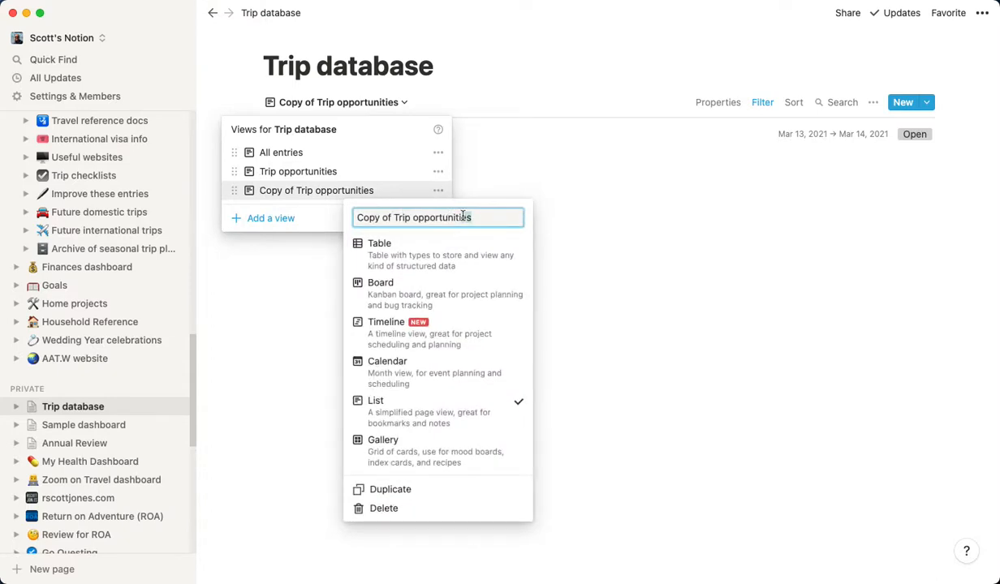
left_click_drag(478, 217, 369, 211)
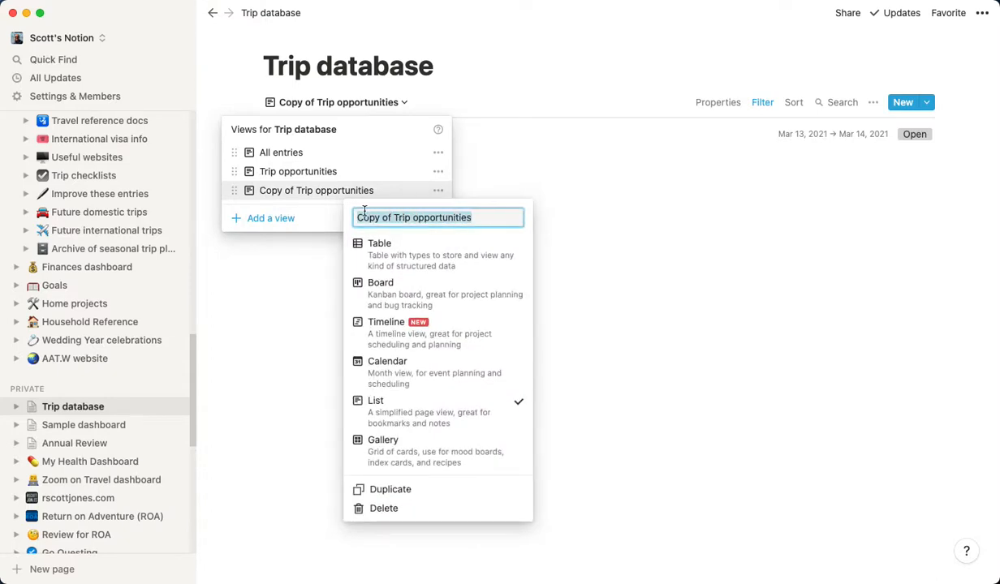
type("Upcoming trips")
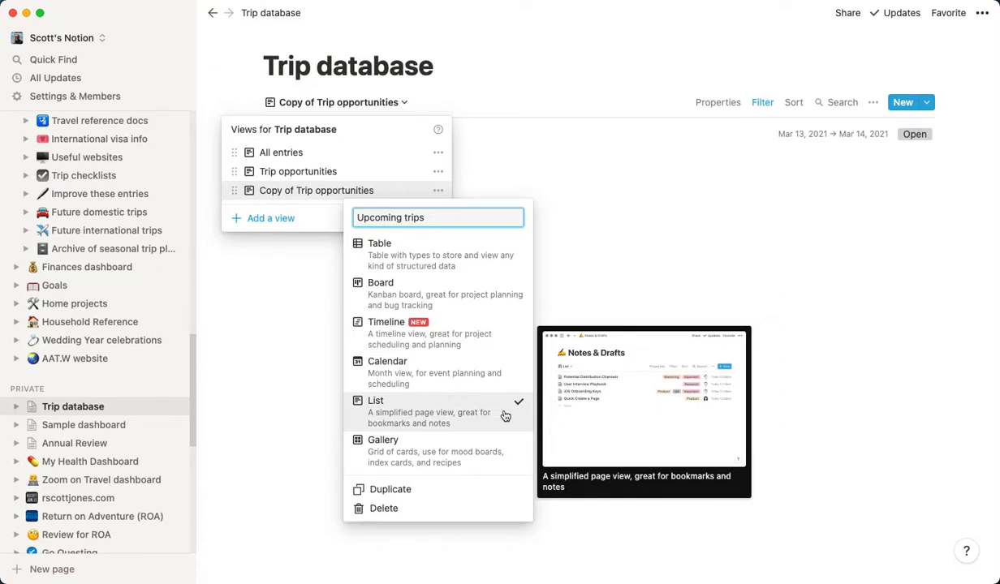
left_click(673, 248)
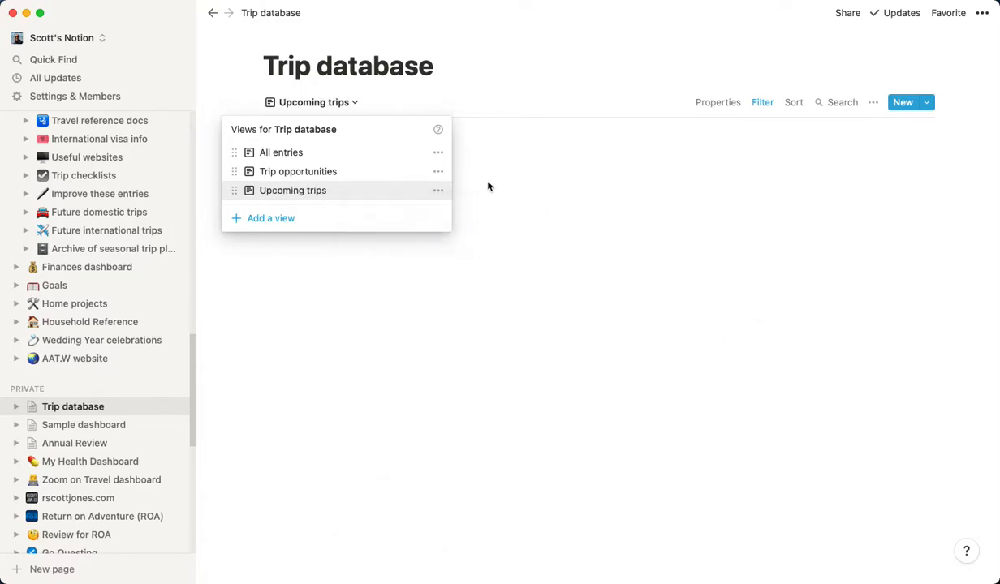
left_click(665, 190)
Add a second filter to the Upcoming trips view requiring that Status does not contain Open
left_click(762, 102)
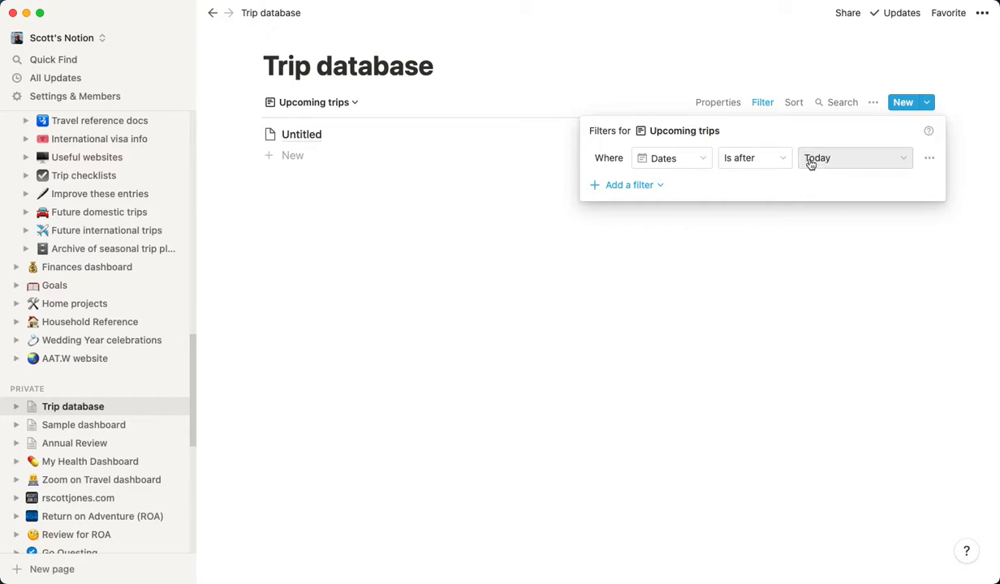
left_click(654, 191)
left_click(669, 211)
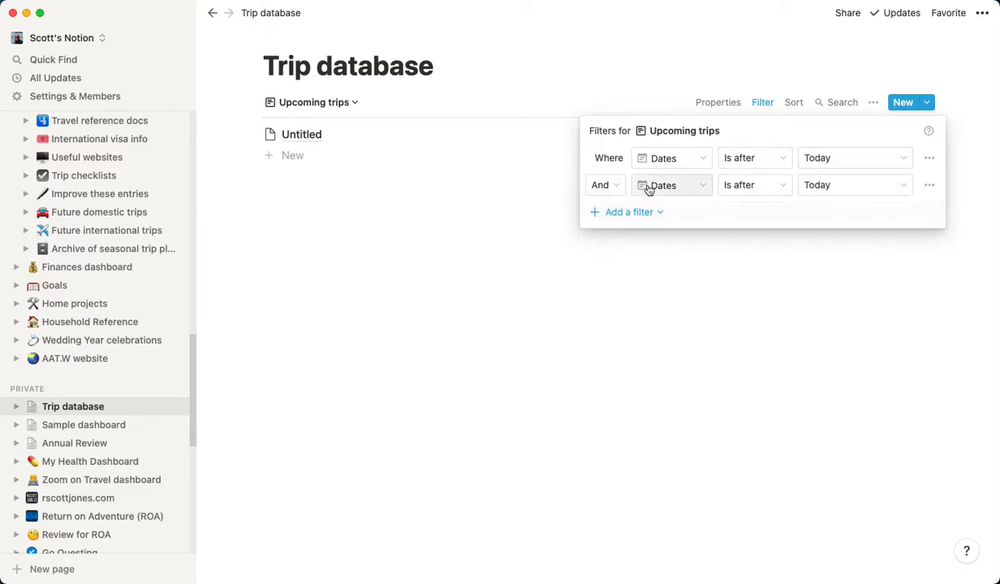
left_click(681, 186)
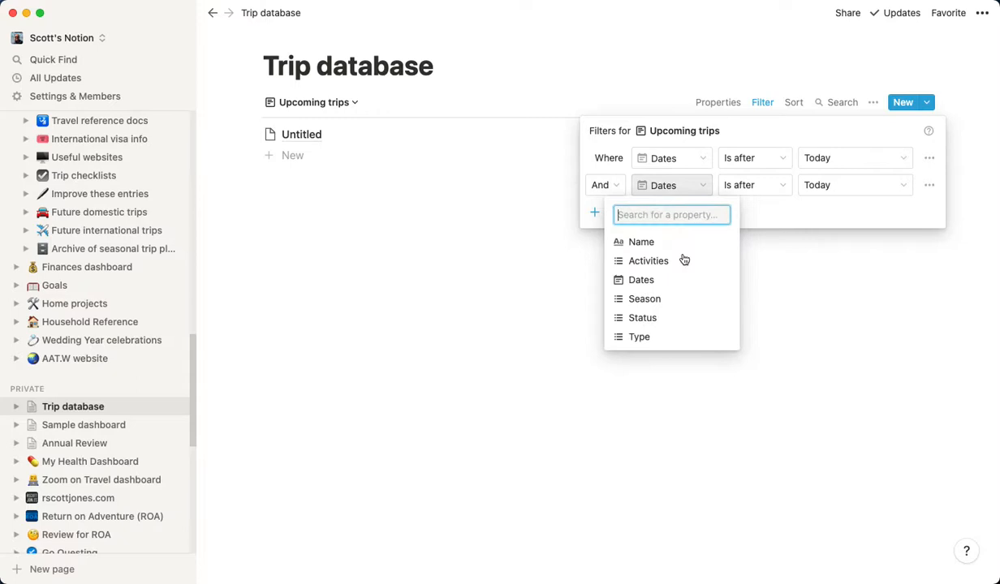
left_click(698, 318)
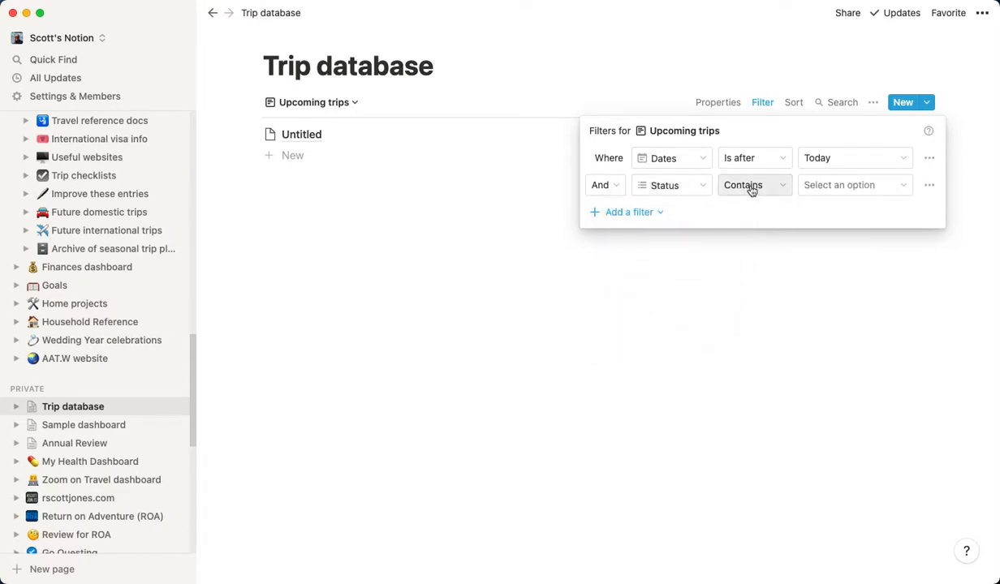
left_click(753, 187)
left_click(766, 228)
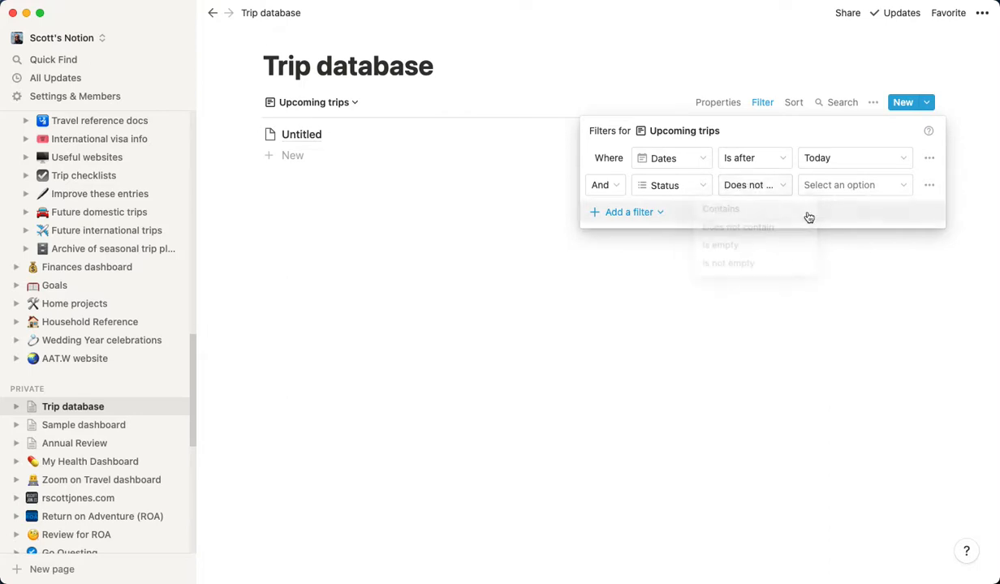
left_click(831, 187)
left_click(831, 318)
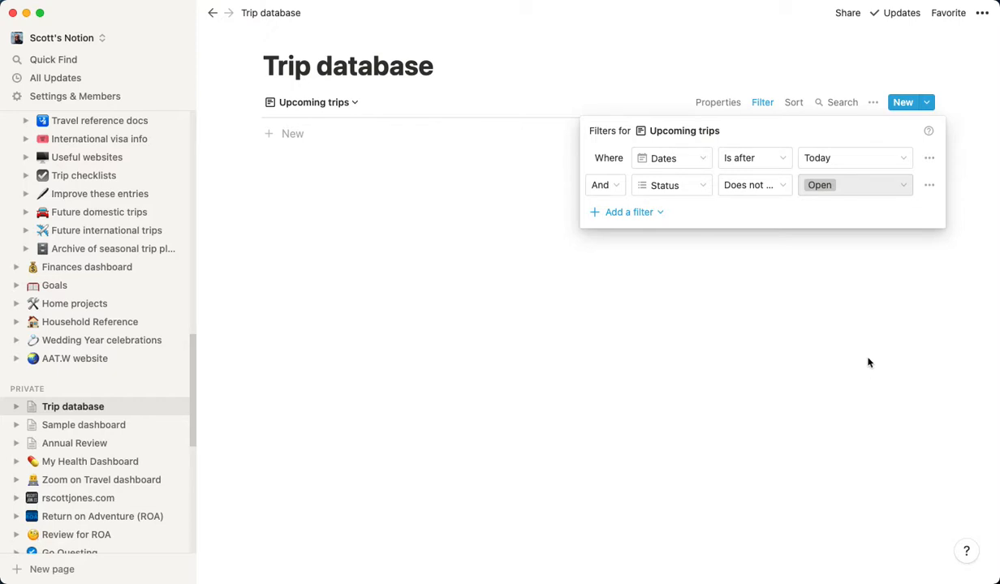
left_click(850, 330)
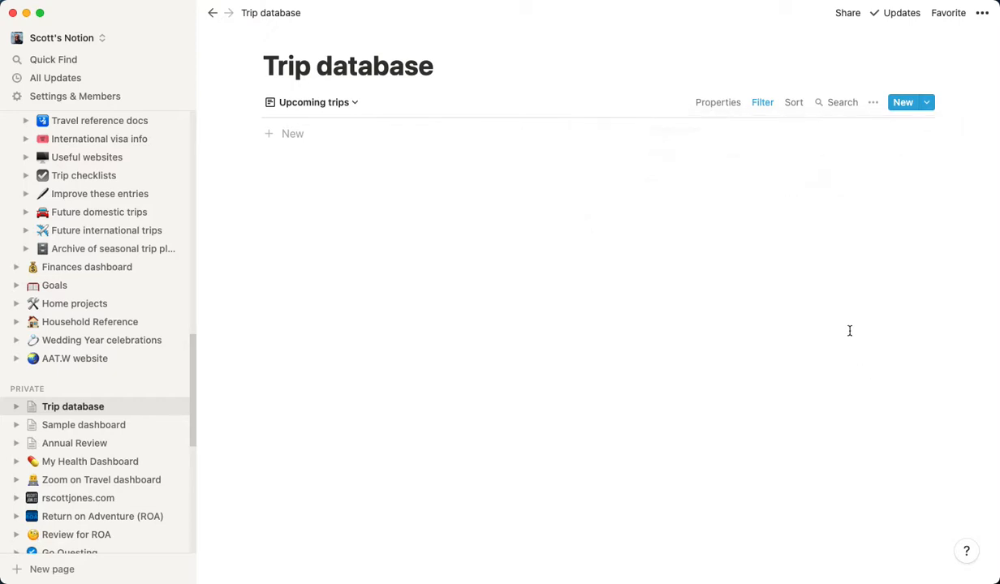
Compare the entries in the Trip opportunities view with those in Upcoming trips, ending on Upcoming trips
left_click(357, 105)
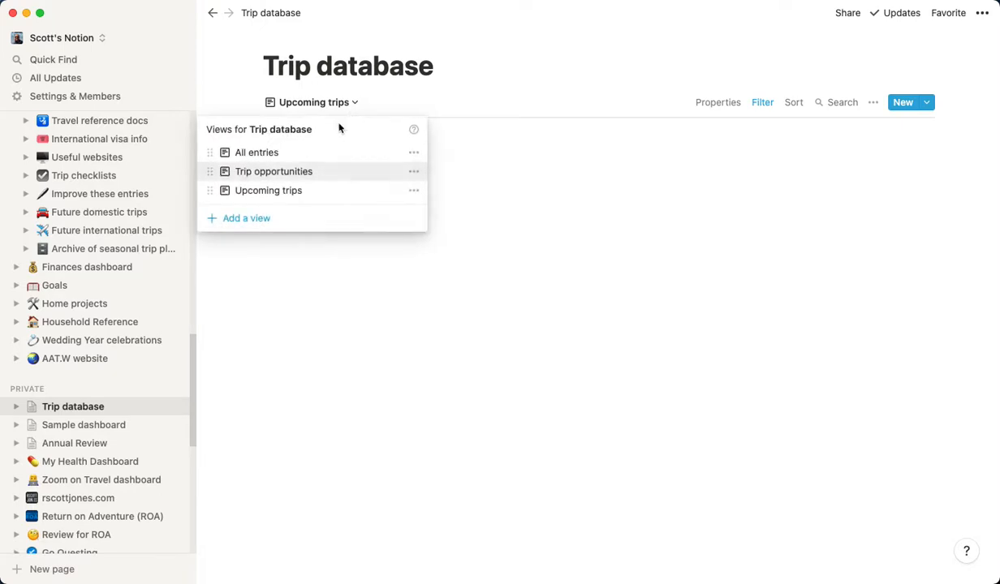
left_click(340, 172)
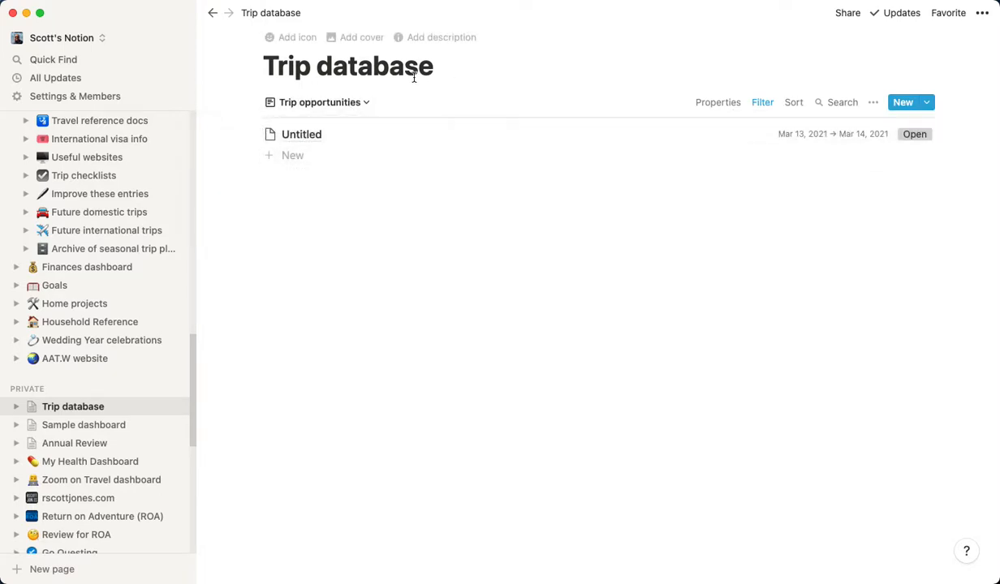
left_click(317, 104)
left_click(330, 192)
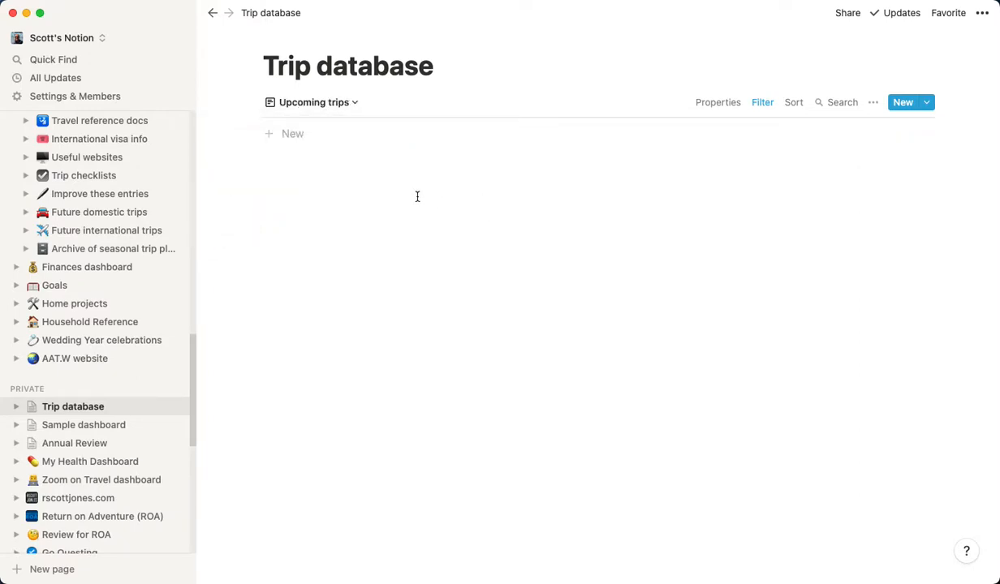
Create a new entry in the Upcoming trips view titled "Kayak Salt River"
left_click(903, 103)
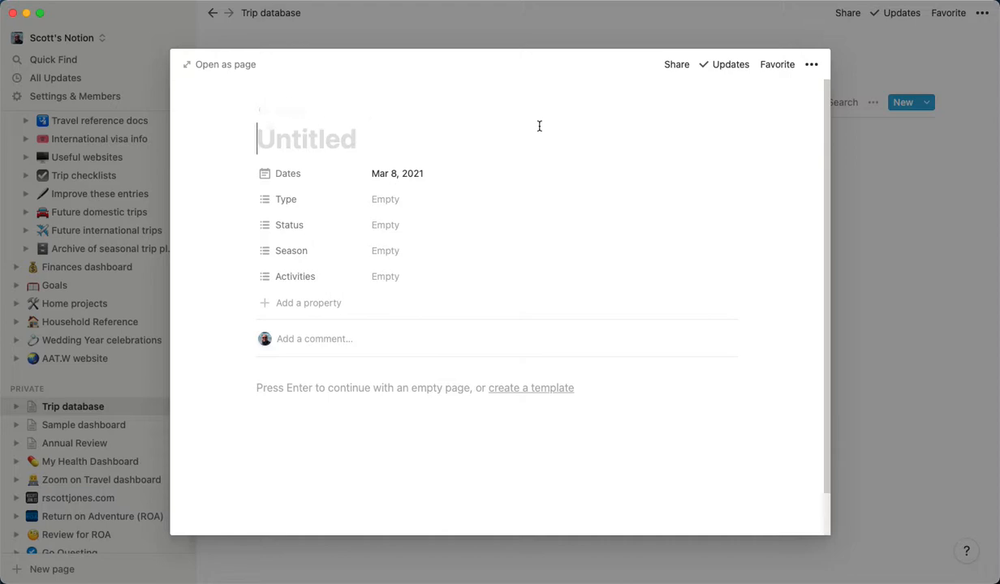
type("Kaa")
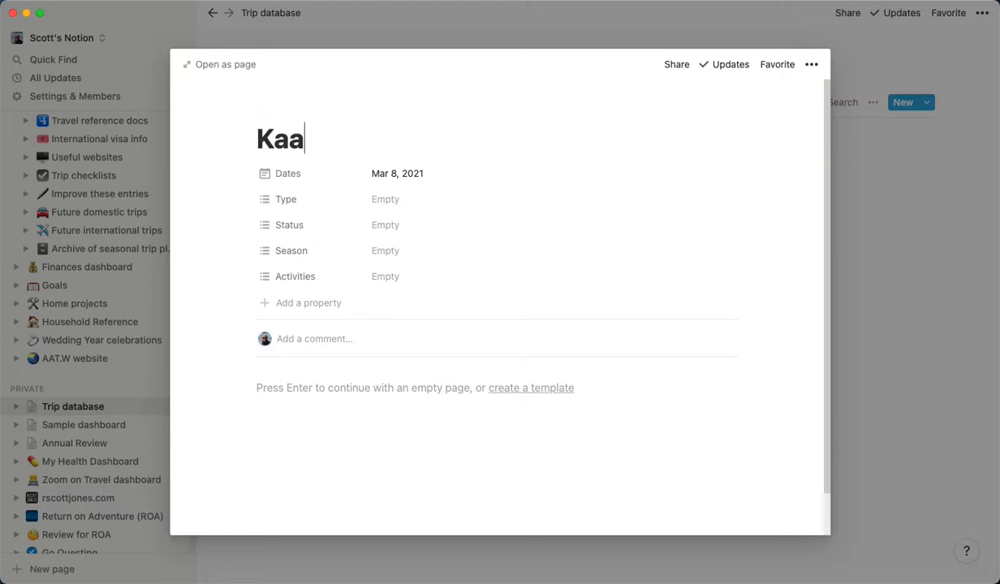
key("BackSpace")
type("yak Salt River")
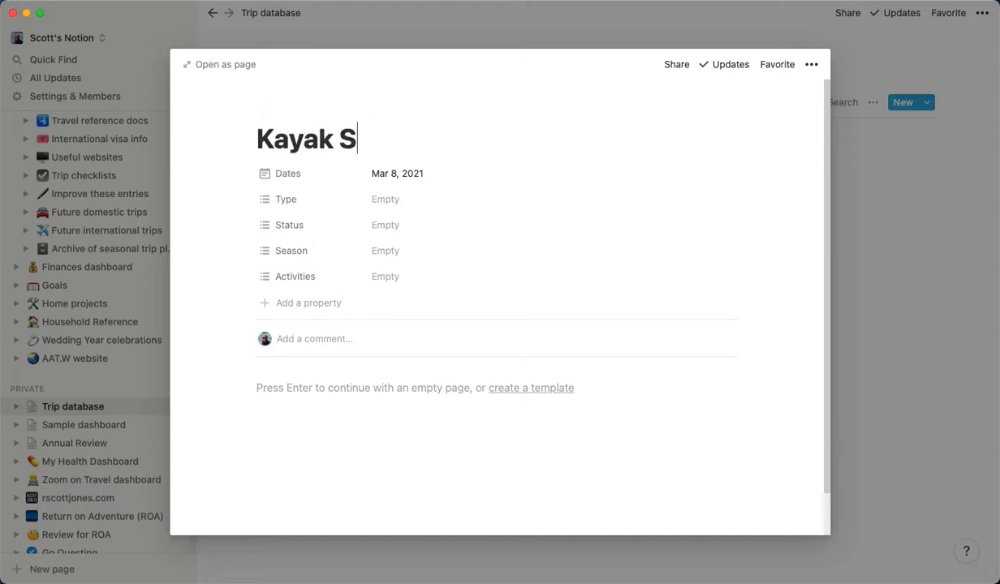
Set the Dates property of the Kayak Salt River entry to Jun 16, 2021
left_click(380, 172)
left_click(522, 230)
left_click(523, 230)
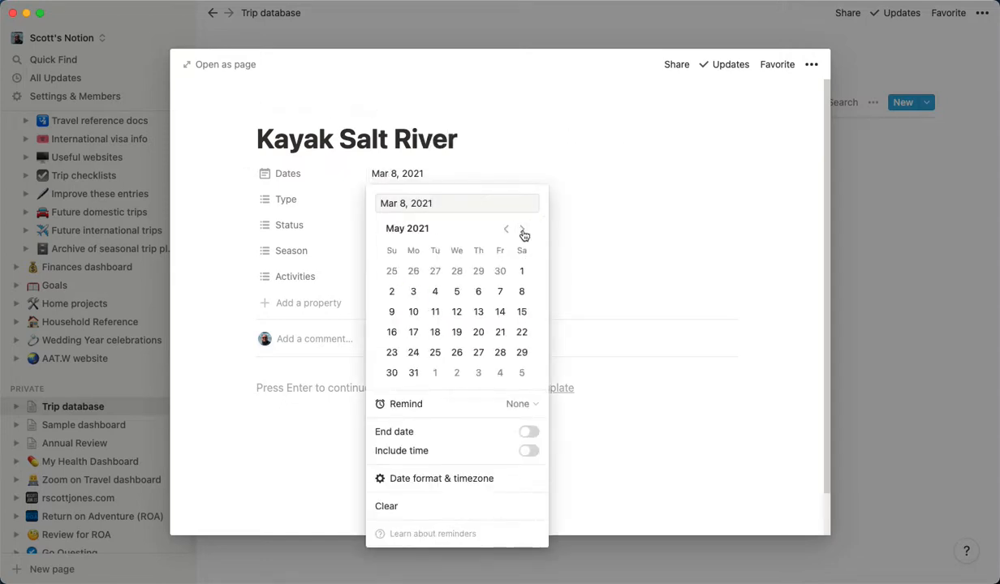
left_click(522, 231)
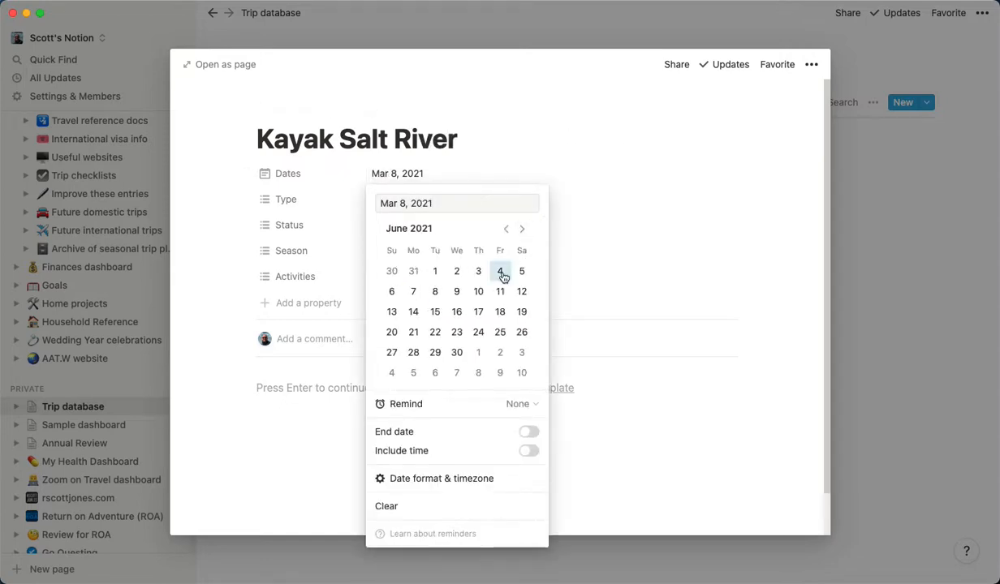
left_click(456, 312)
left_click(658, 247)
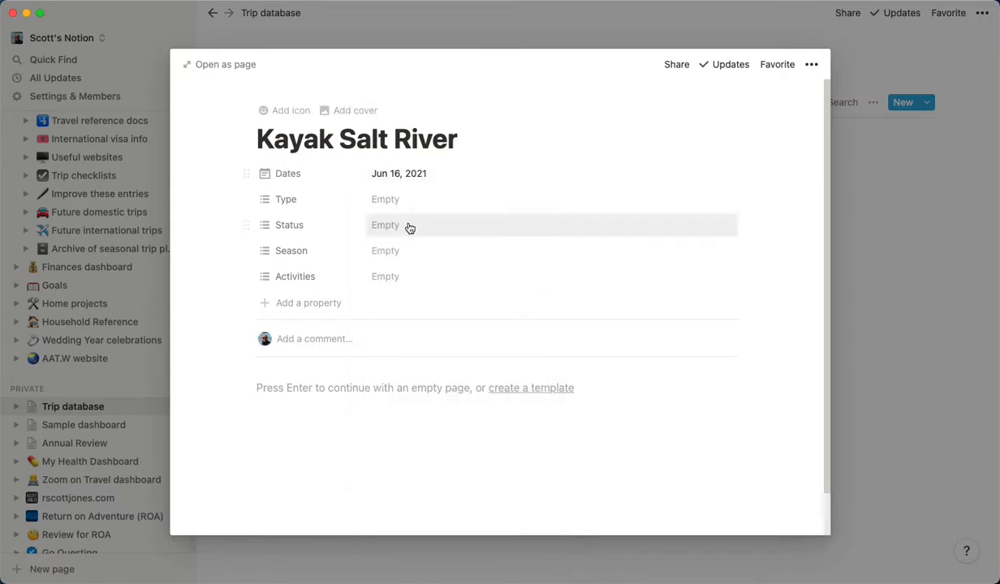
Set the Kayak Salt River entry's Type to Daytrip and add a new Activities option named "Kayaking"
left_click(419, 201)
left_click(408, 243)
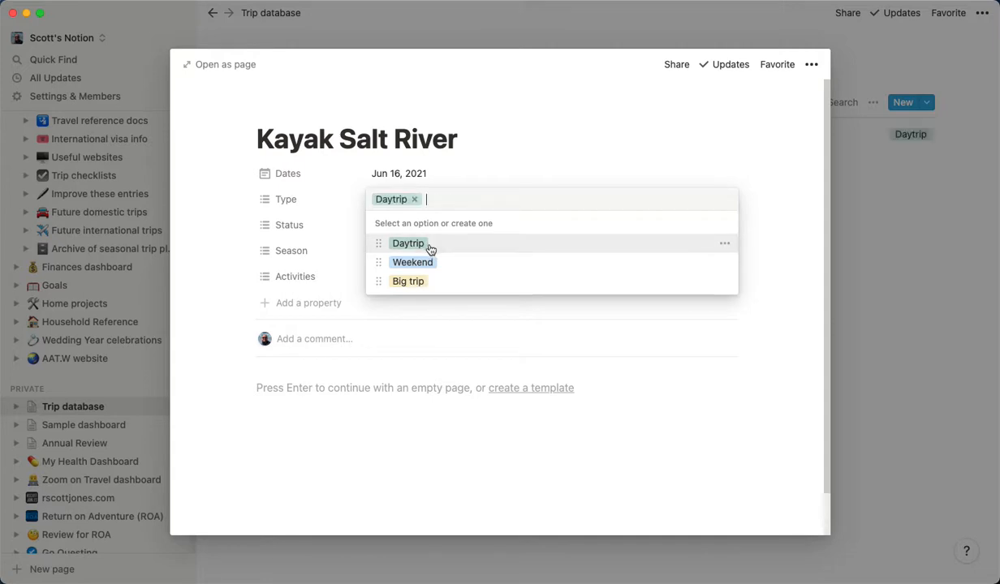
left_click(320, 163)
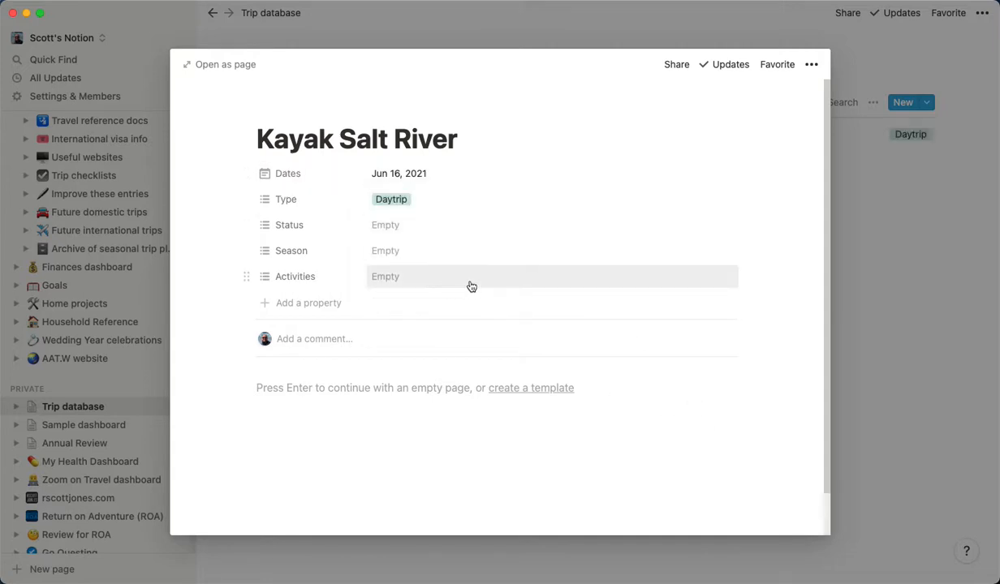
left_click(498, 273)
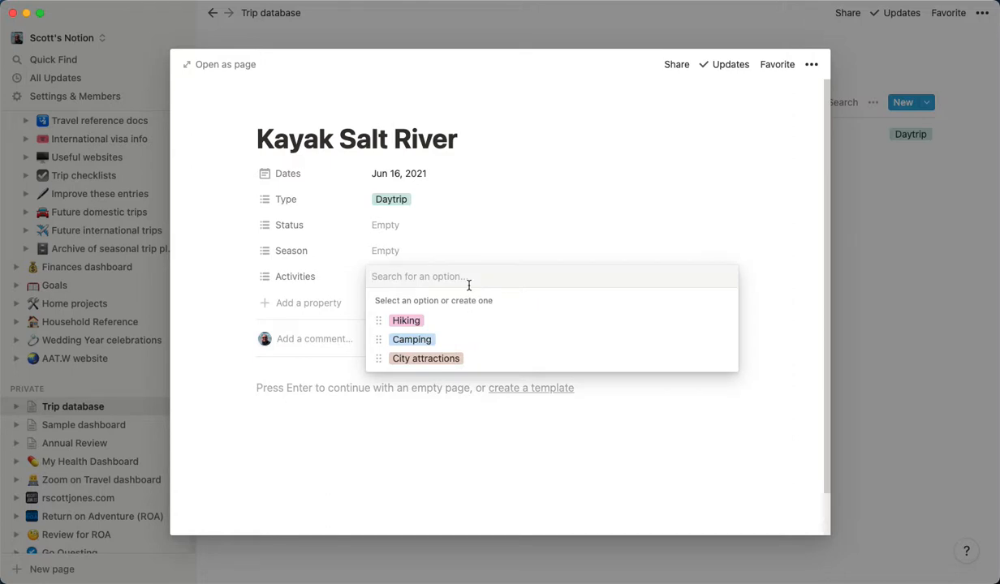
type("Kayaking")
key("Return")
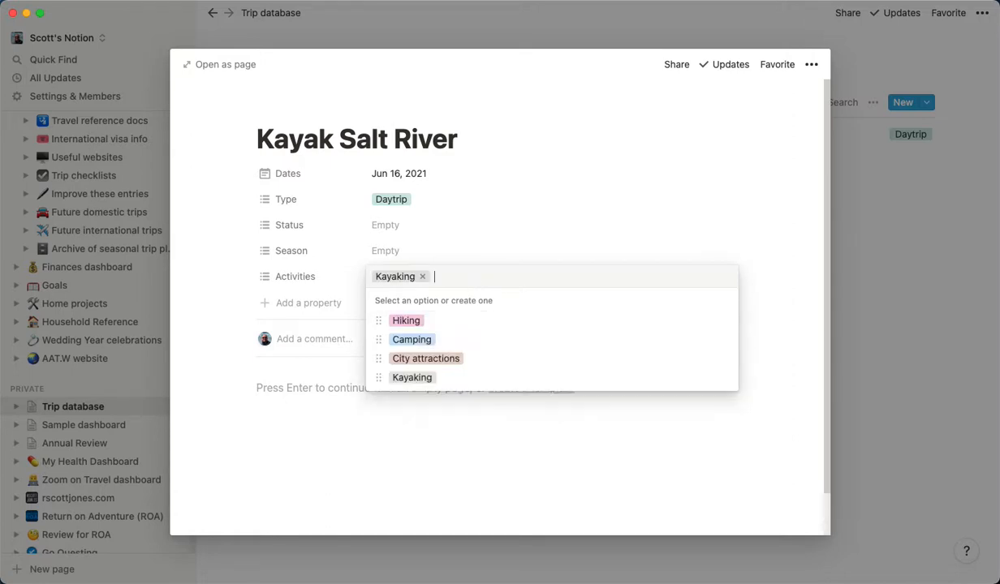
left_click(764, 245)
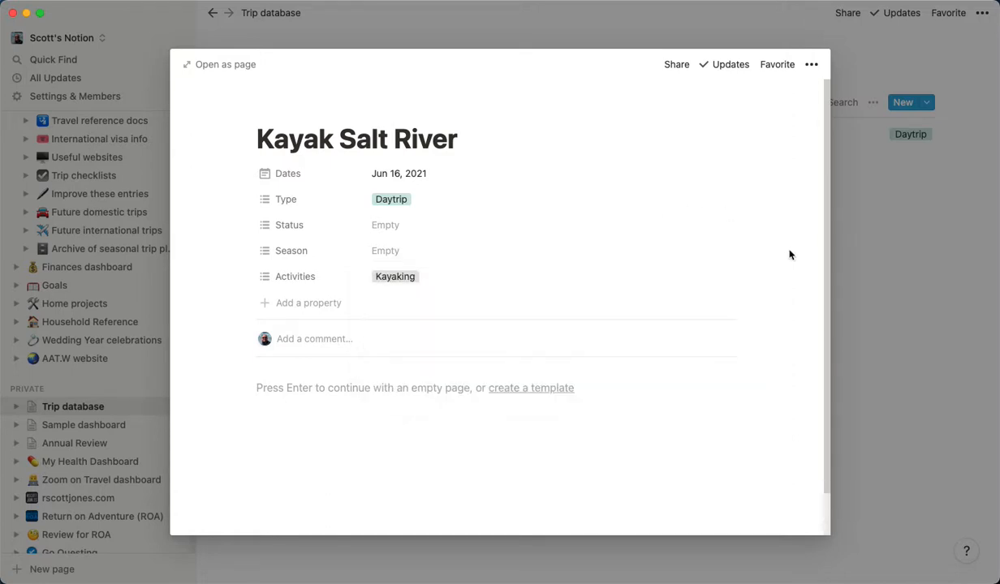
Set the Kayak Salt River entry's Status to Invite and close the entry
left_click(455, 231)
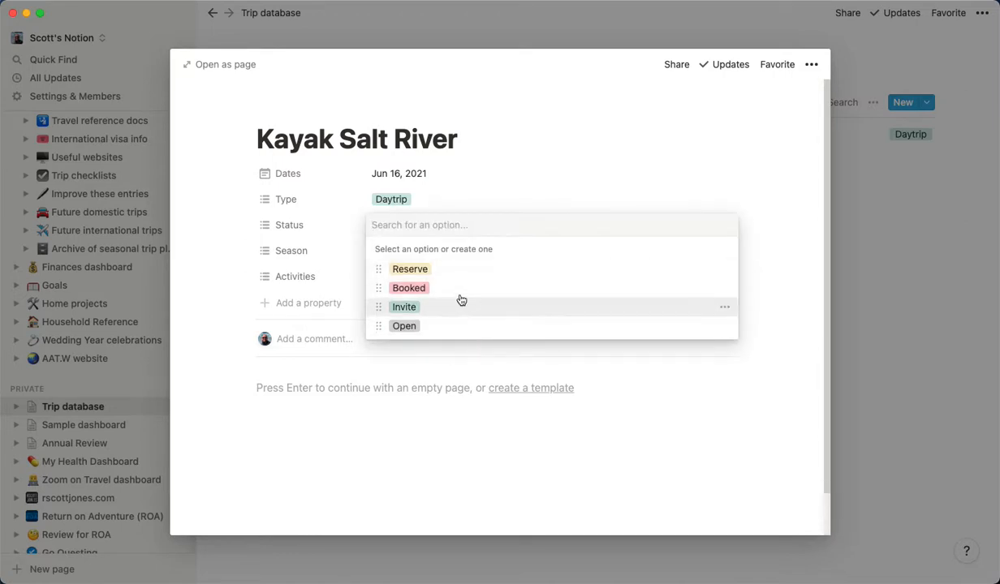
left_click(433, 308)
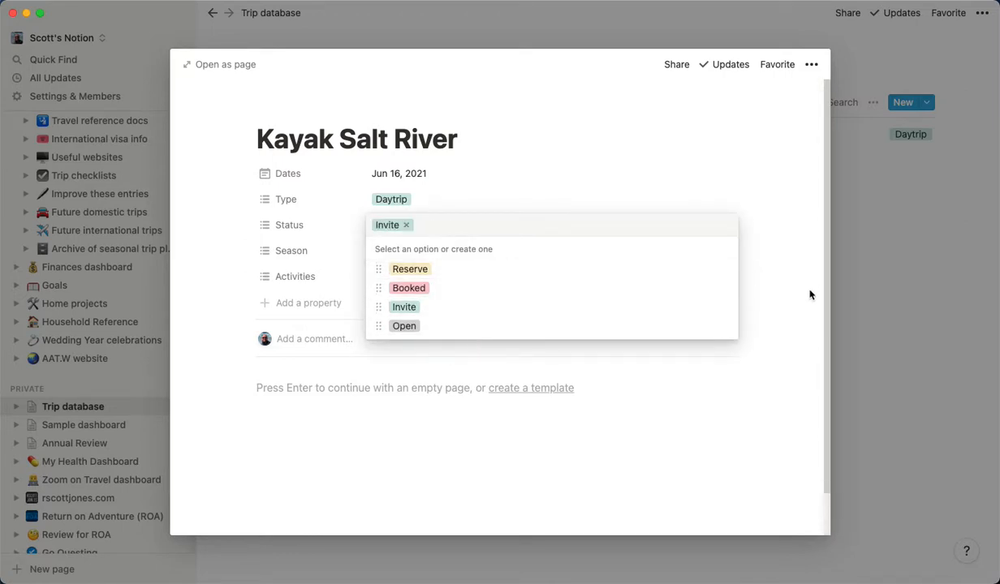
left_click(771, 301)
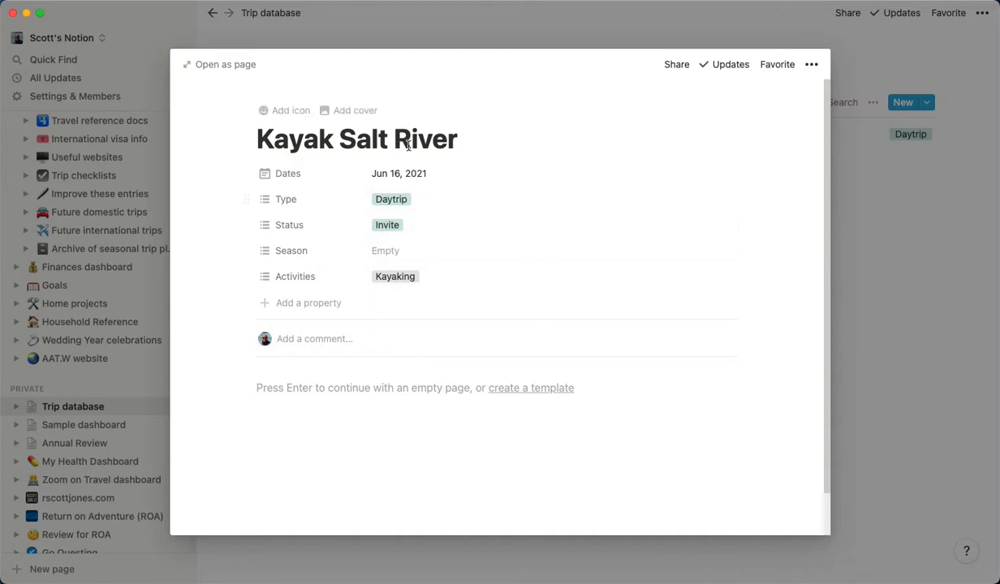
left_click(908, 296)
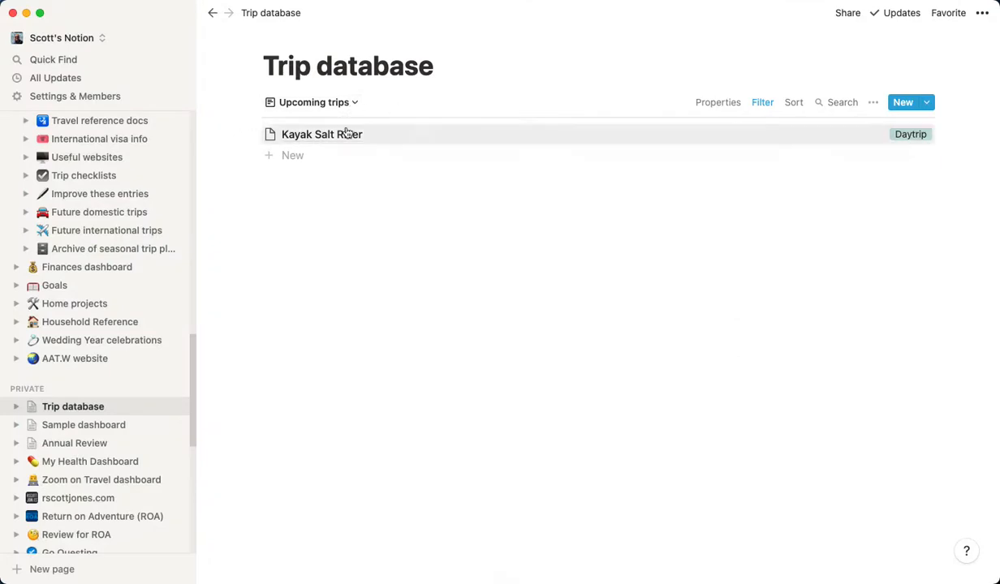
Show the Dates property in the Upcoming trips view and place it ahead of Type
left_click(730, 105)
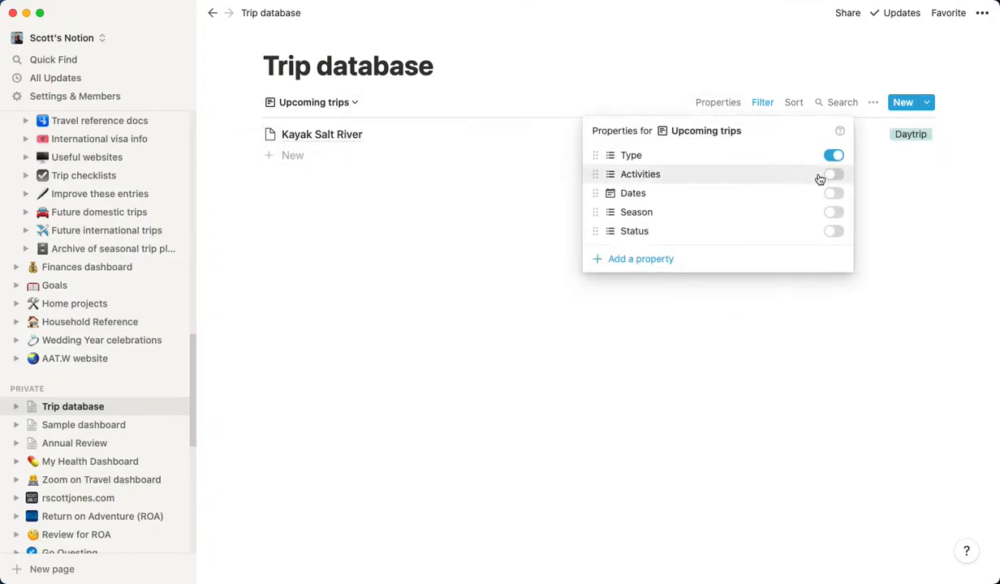
left_click(836, 194)
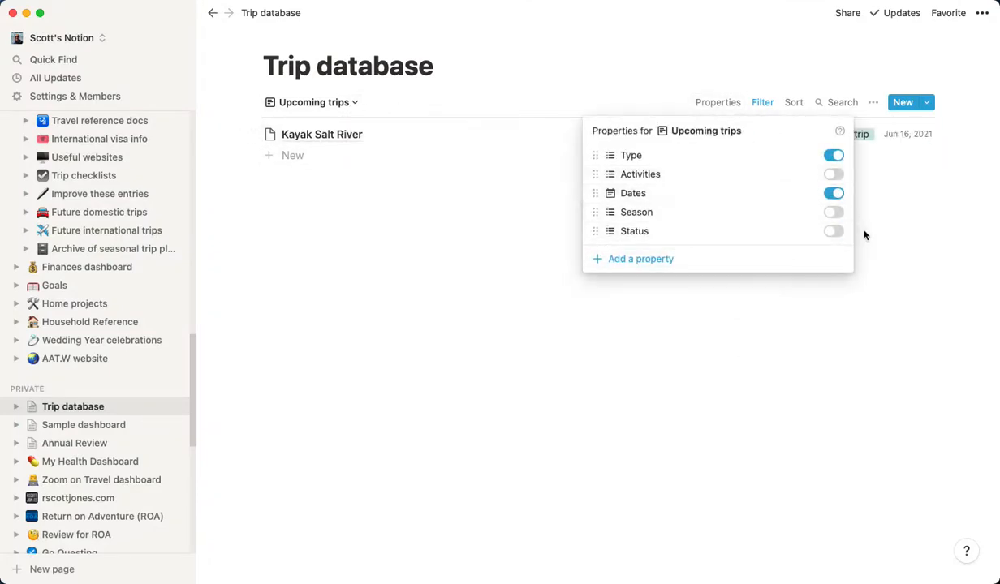
left_click(896, 205)
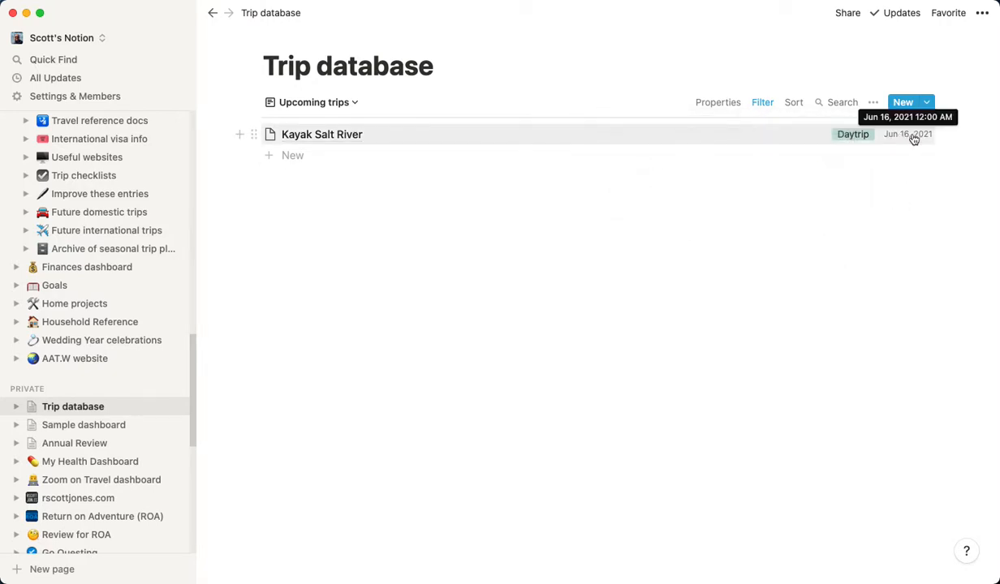
left_click(730, 104)
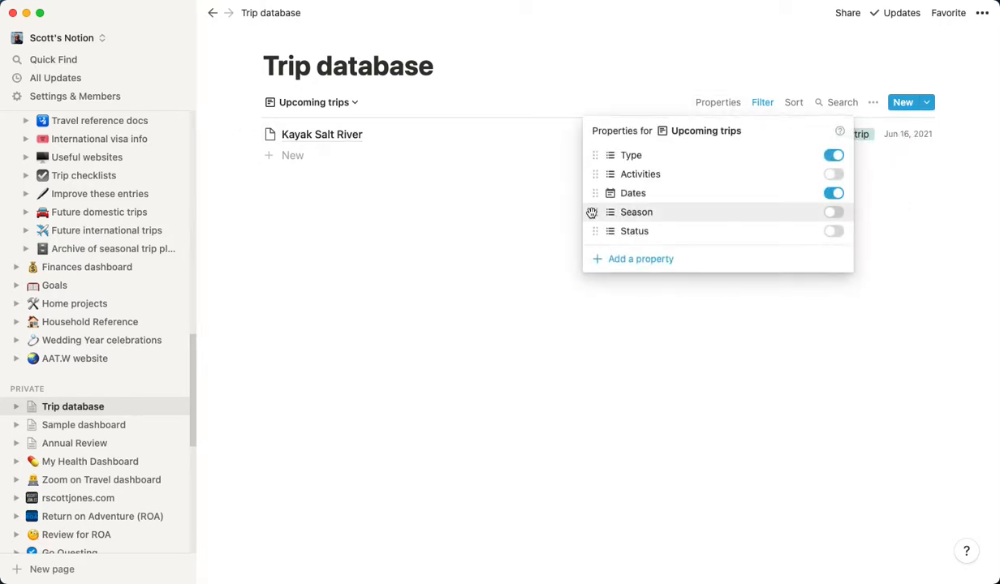
left_click_drag(593, 196, 584, 167)
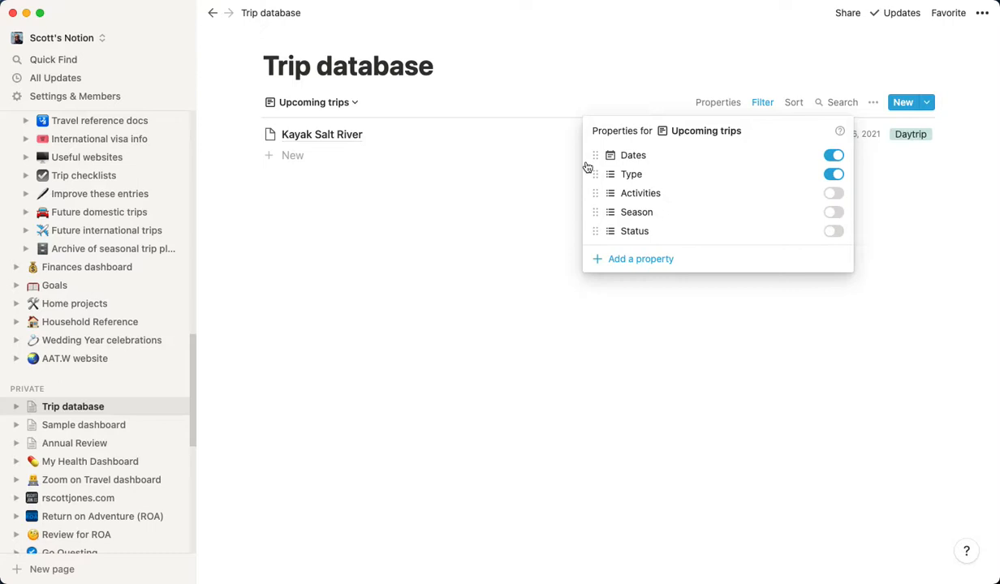
left_click(893, 212)
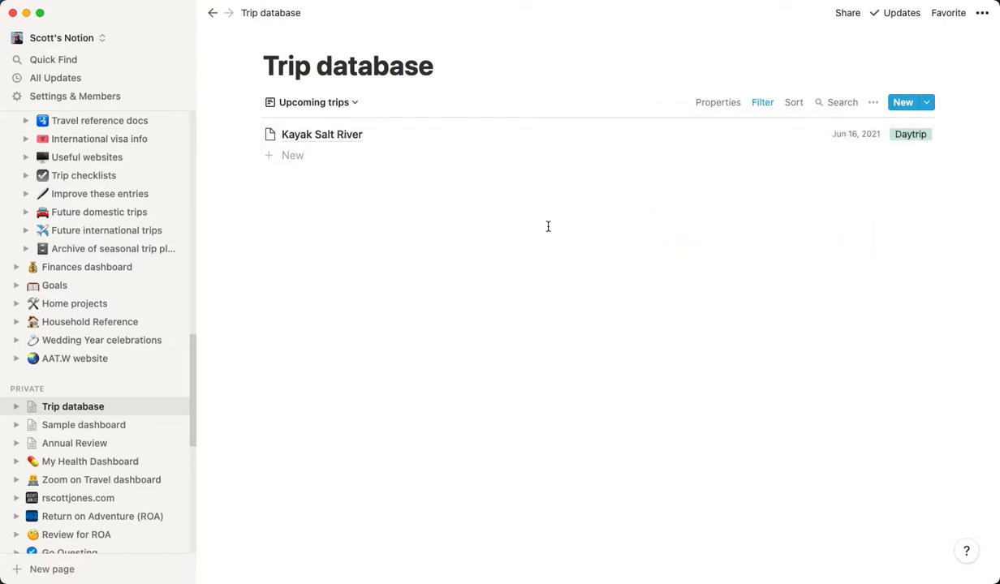
Add a new List view named "Open" to the Trip database
left_click(321, 106)
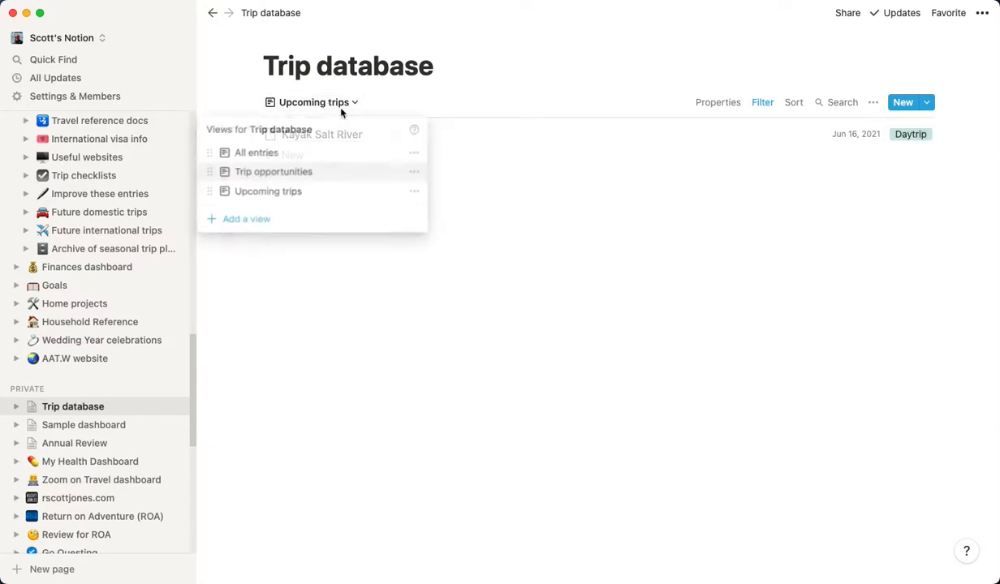
left_click(283, 220)
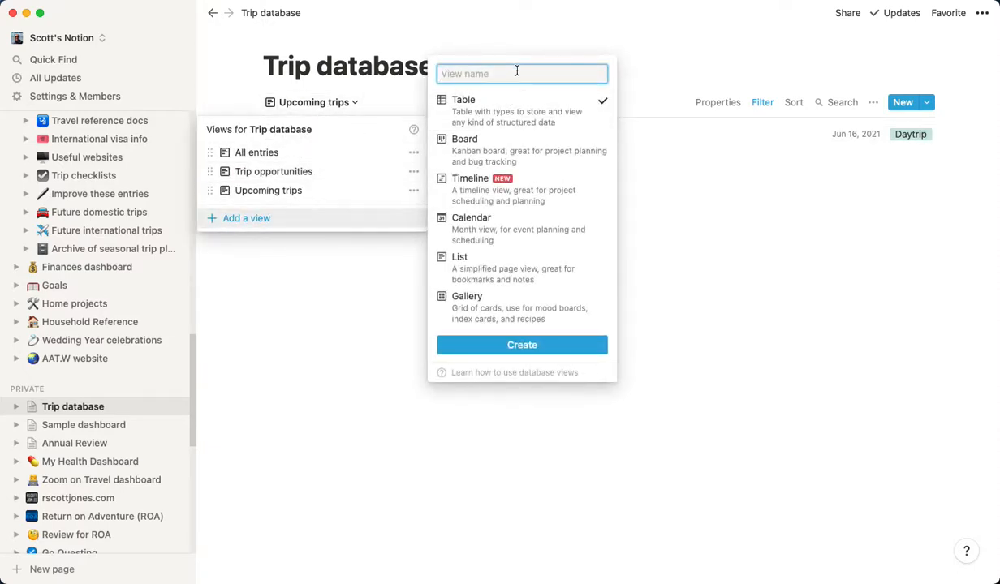
left_click(514, 261)
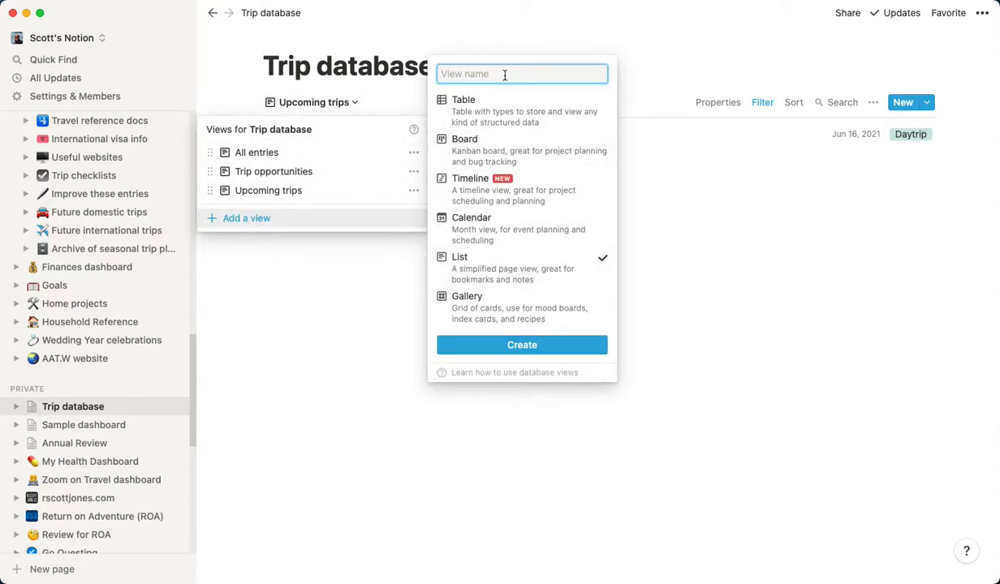
type("Open")
left_click(580, 351)
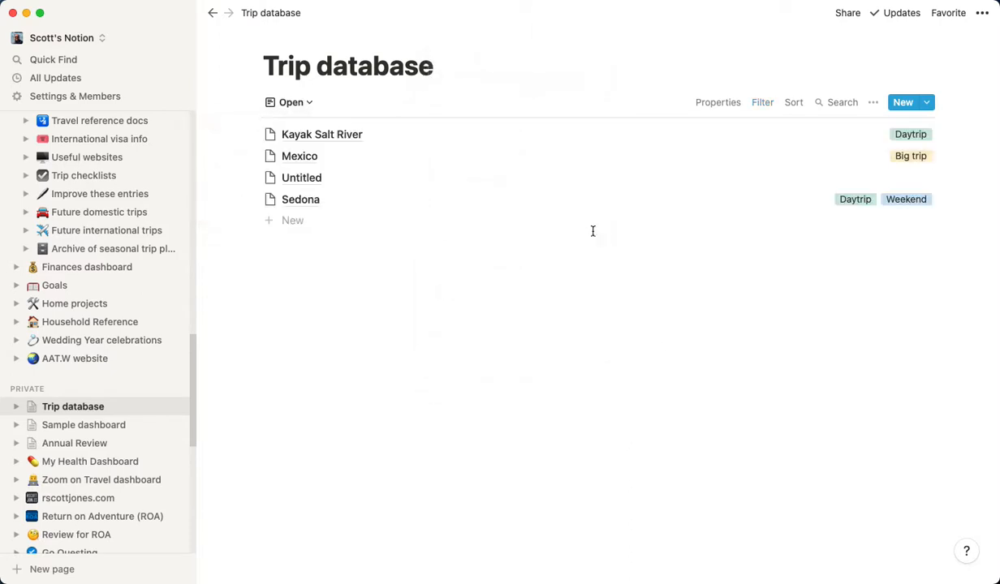
Filter the Open view to entries whose Status contains Open
left_click(762, 104)
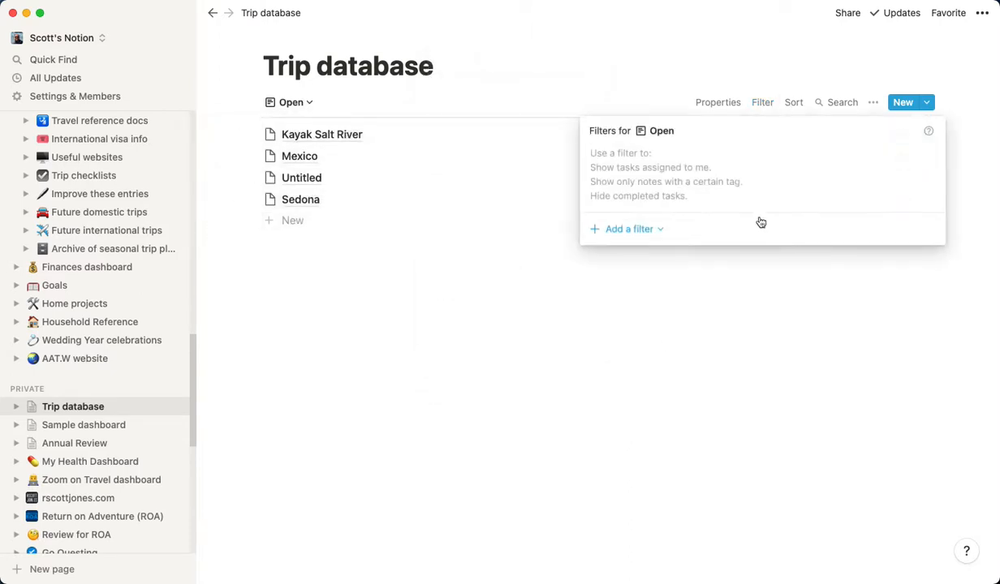
left_click(658, 230)
left_click(663, 252)
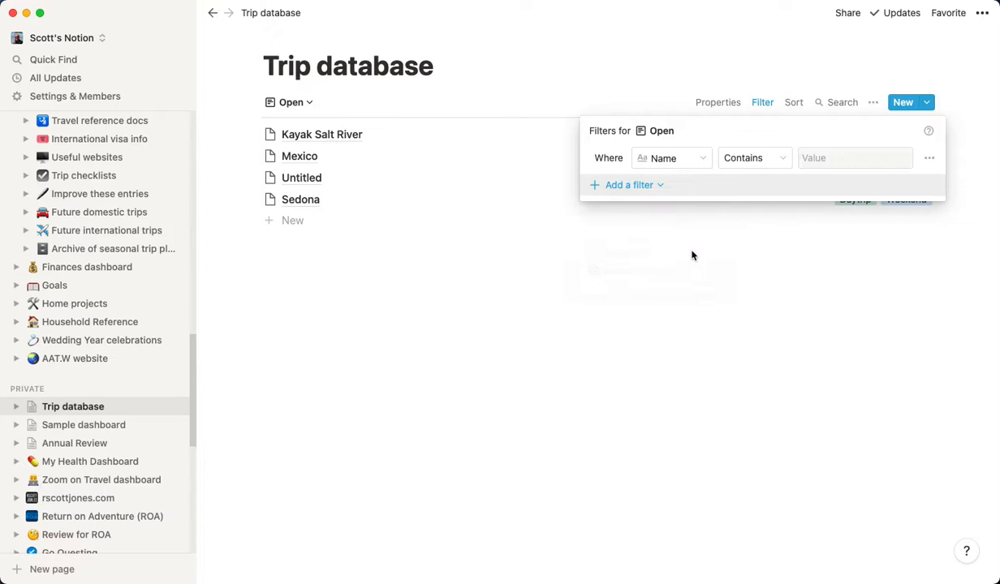
left_click(681, 159)
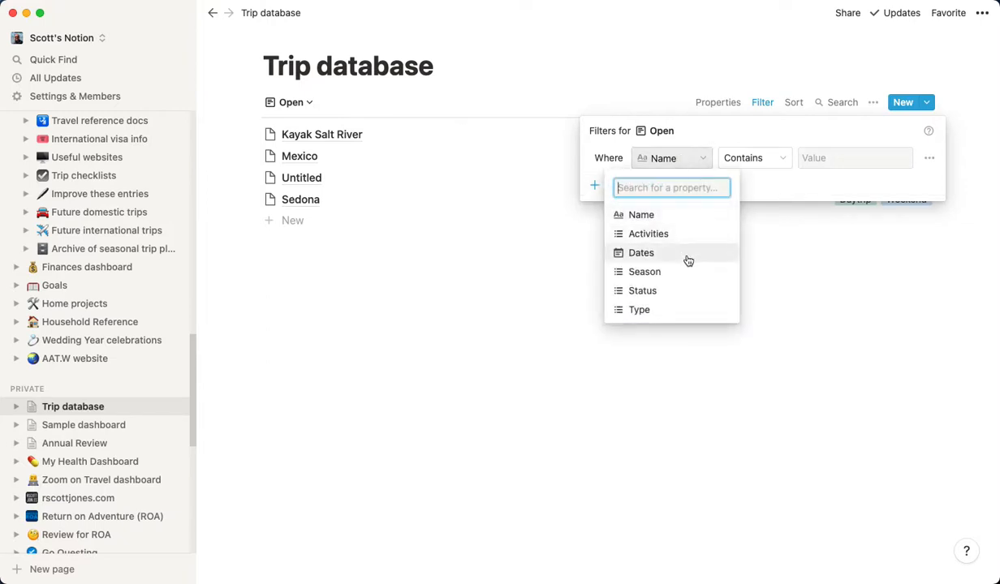
left_click(690, 292)
left_click(835, 159)
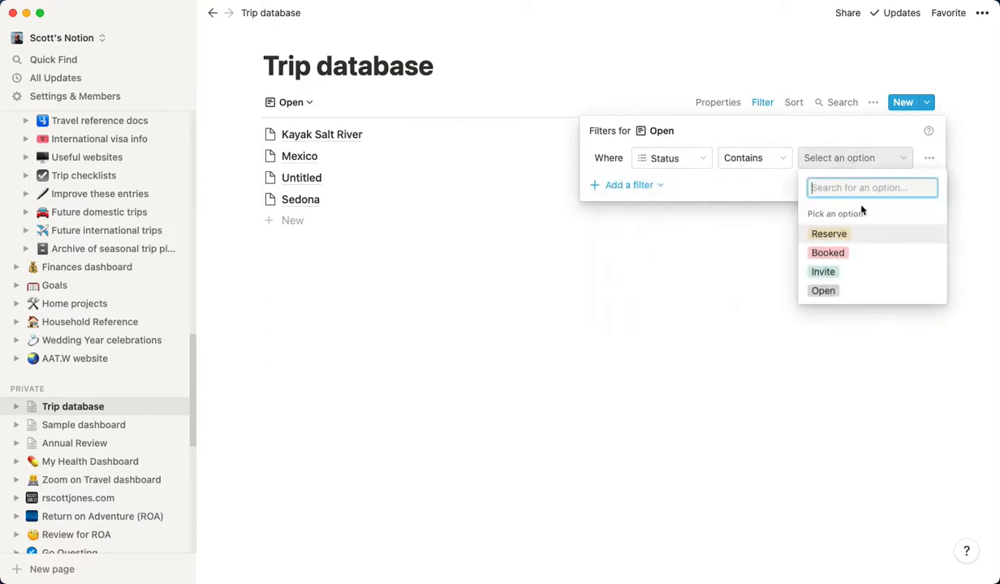
left_click(844, 289)
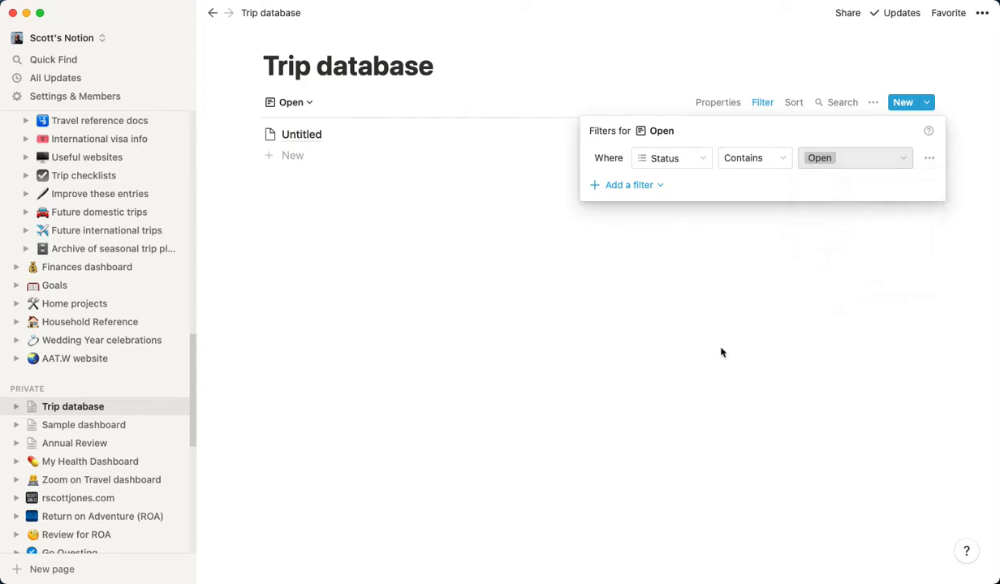
left_click(690, 280)
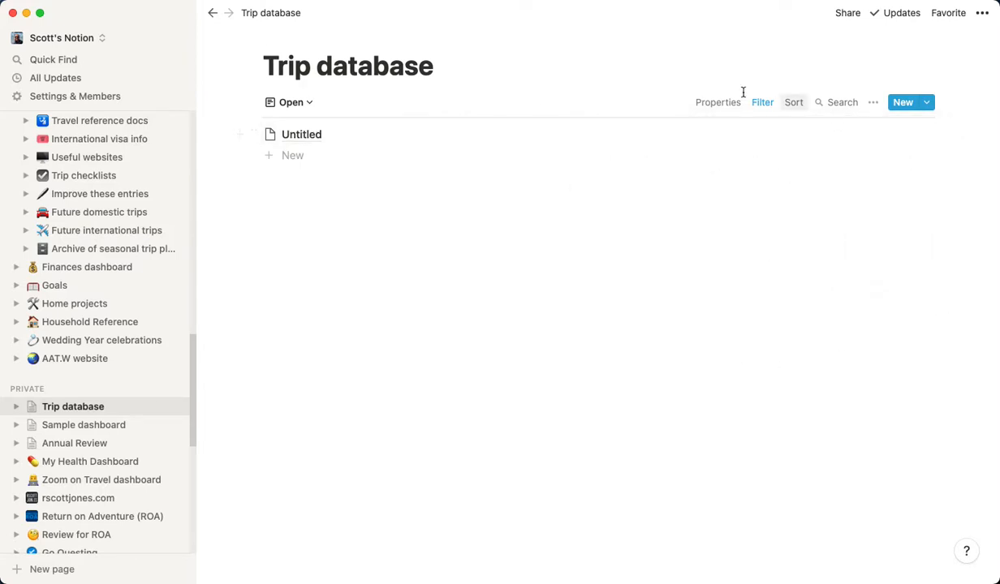
Show the Dates property in the Open view, and switch back to the Upcoming trips view
left_click(721, 102)
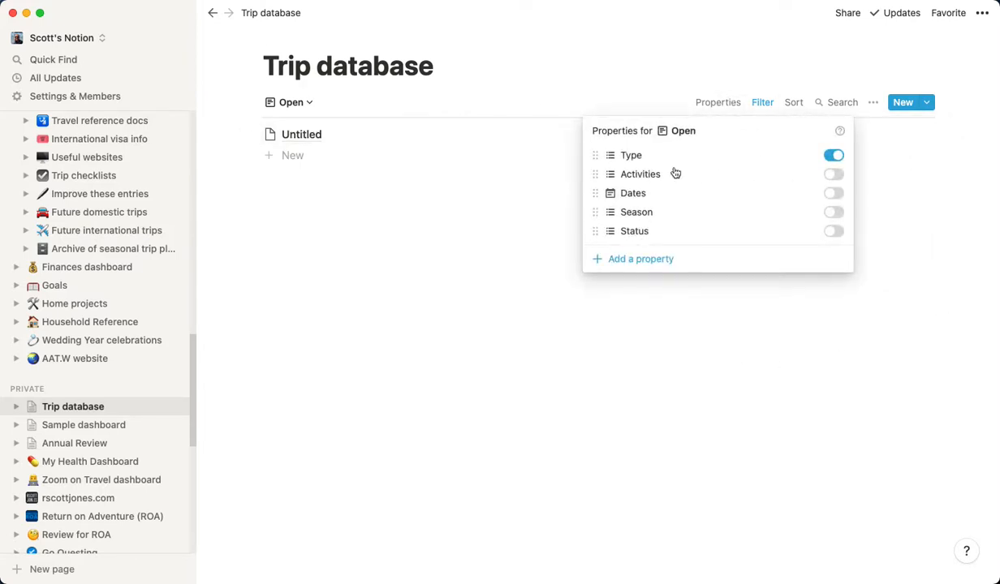
left_click(834, 193)
left_click(920, 248)
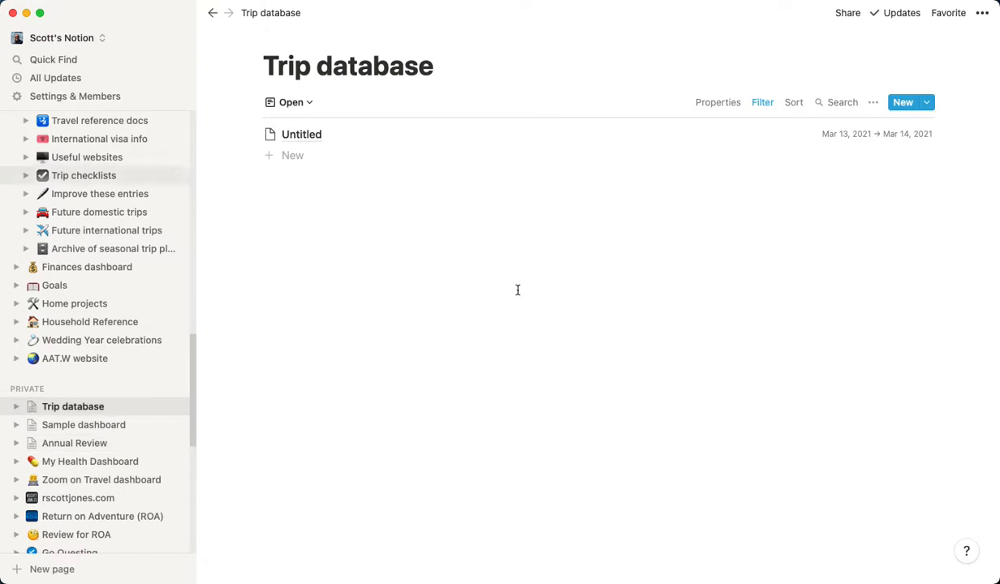
left_click(302, 105)
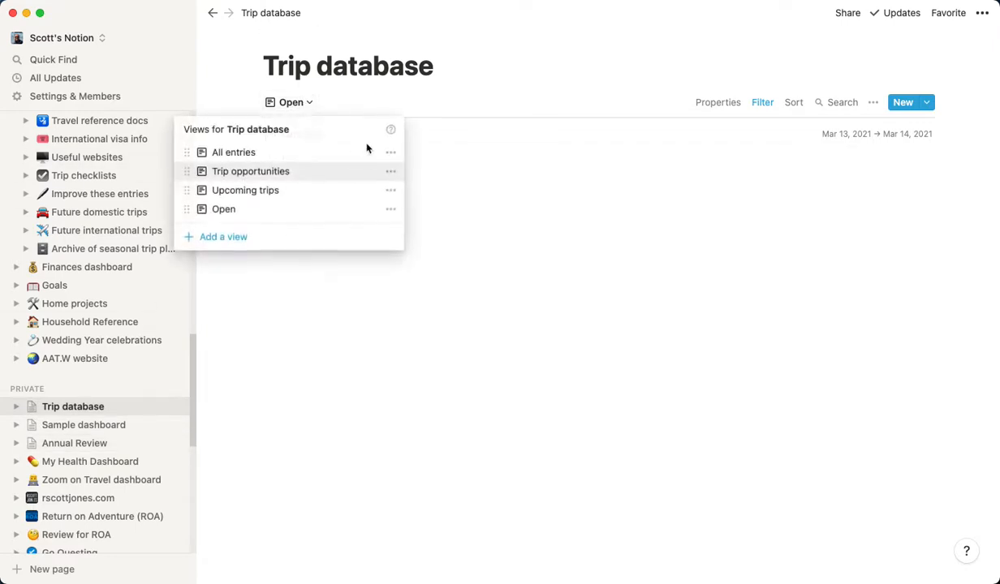
left_click(314, 195)
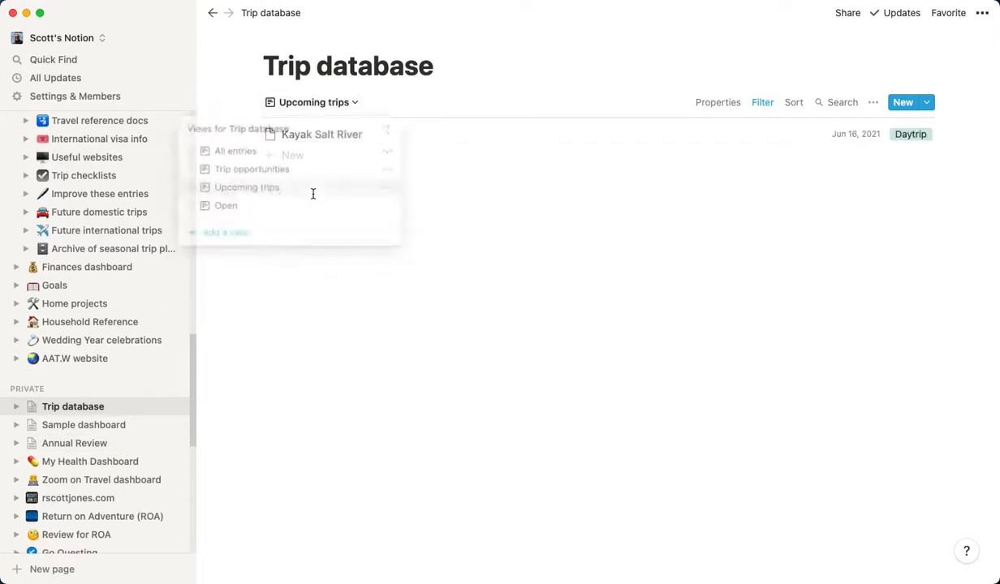
Review the entries in the Trip opportunities view, then in the Open view
left_click(322, 108)
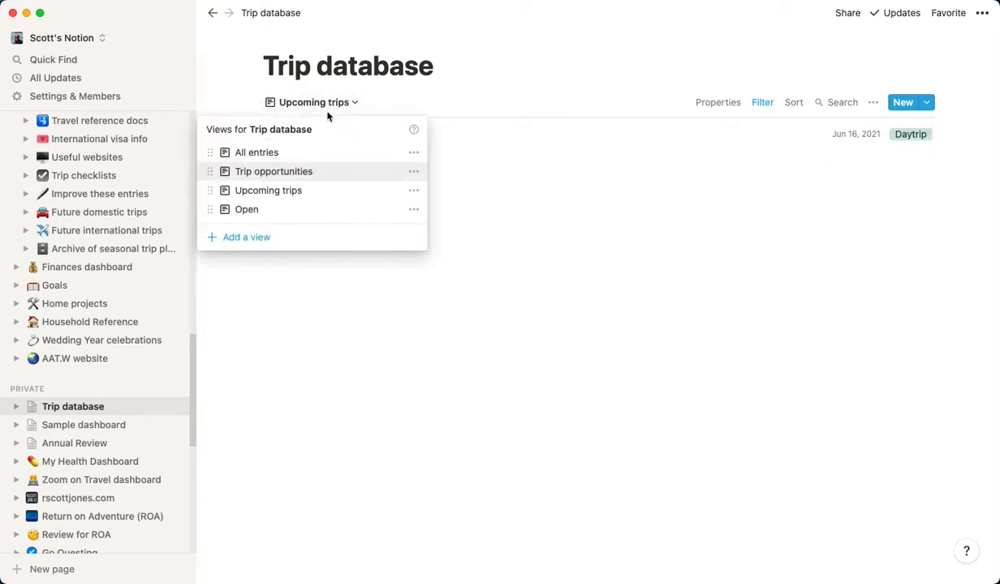
left_click(334, 172)
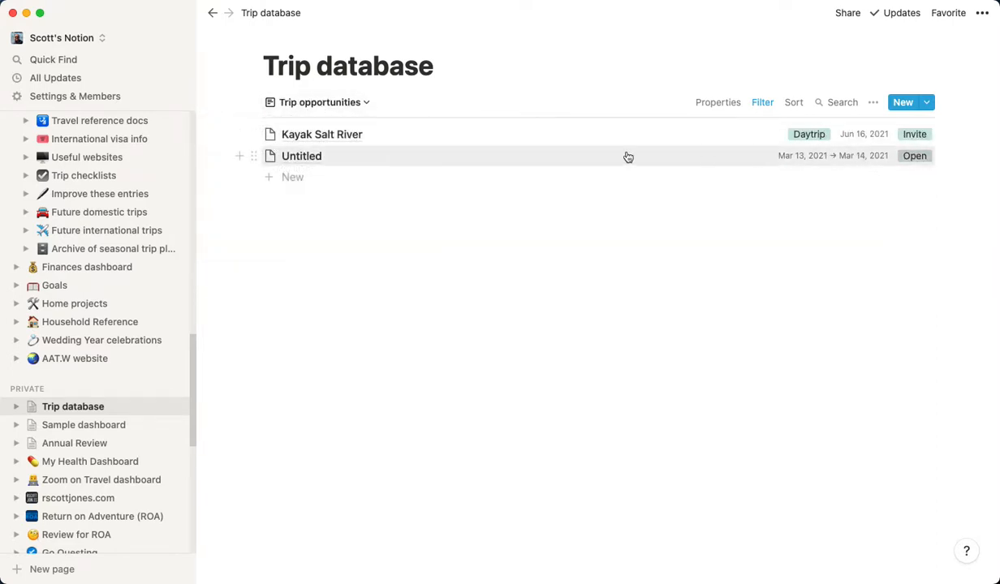
left_click(341, 105)
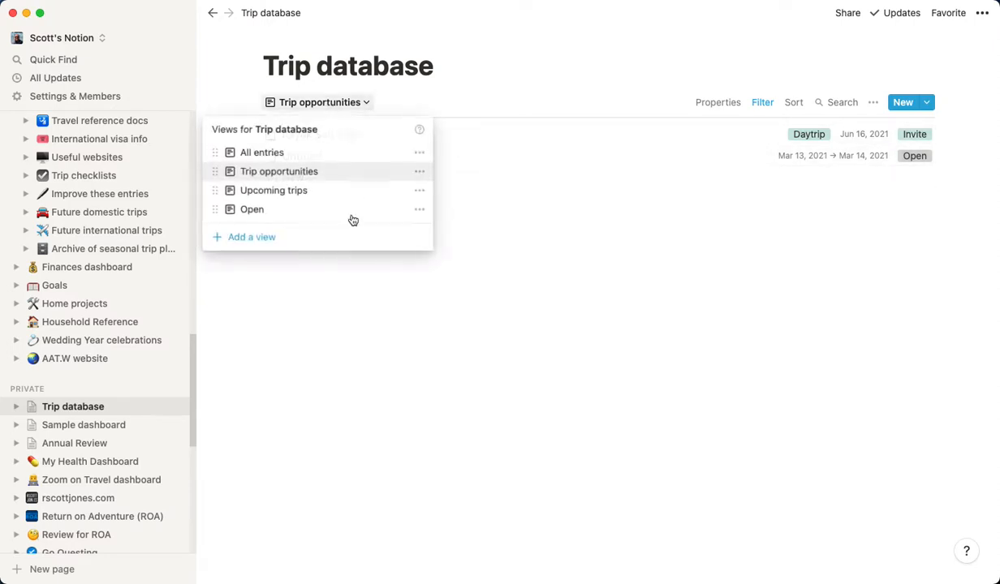
left_click(324, 210)
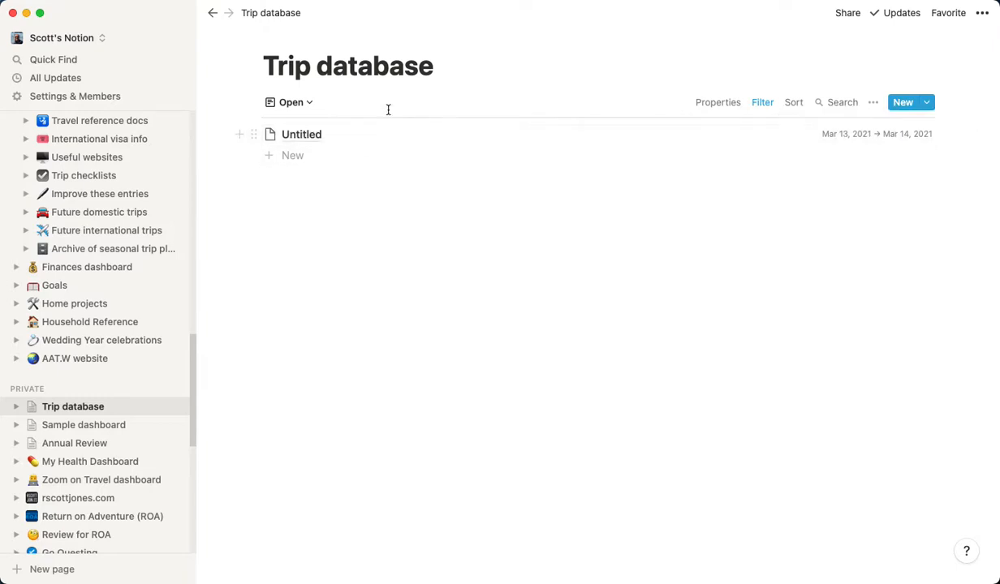
Add a new List view named "- To reserve" to the Trip database
left_click(305, 105)
left_click(283, 239)
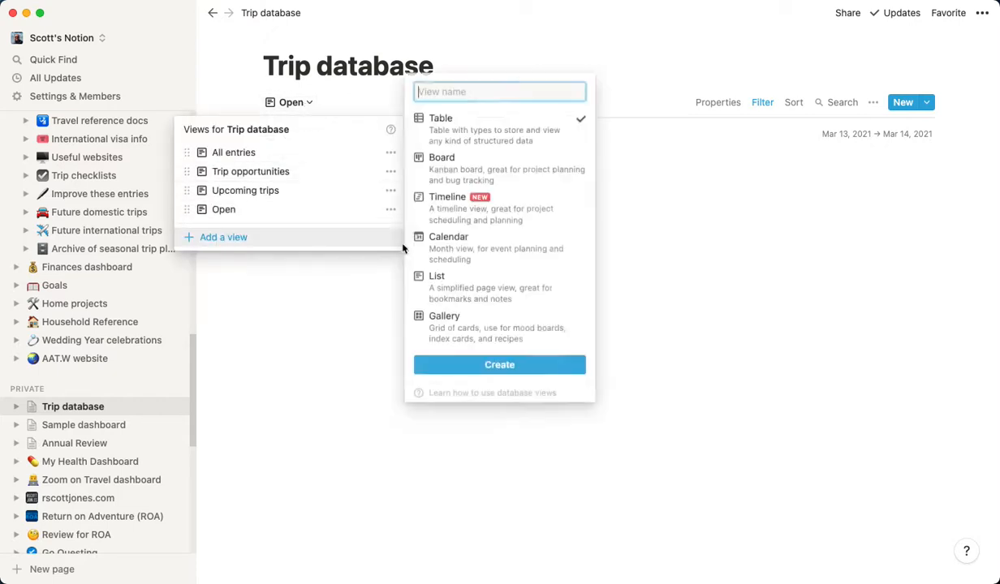
left_click(525, 296)
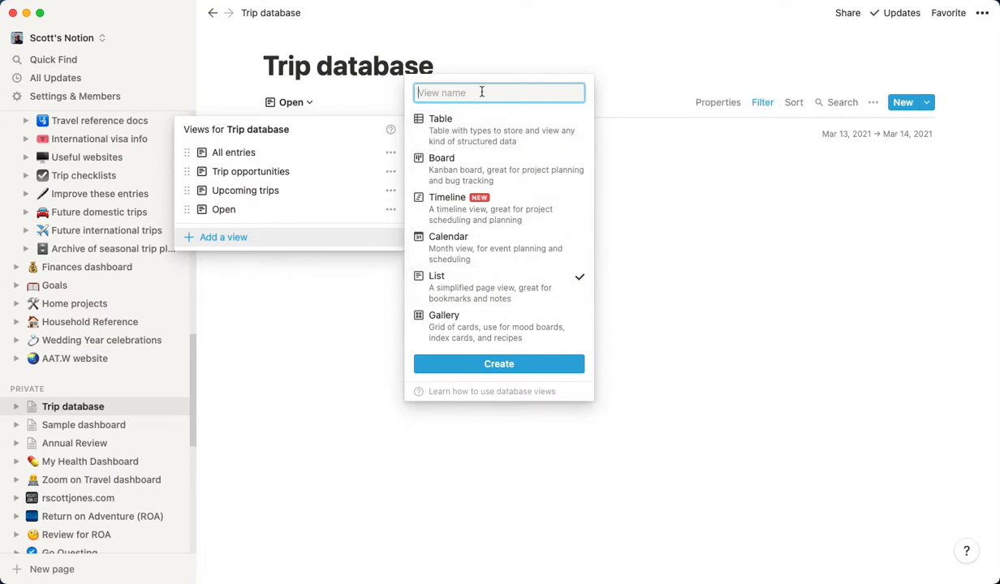
type("R")
key("BackSpace")
key("BackSpace")
key("BackSpace")
type("-")
left_click(556, 366)
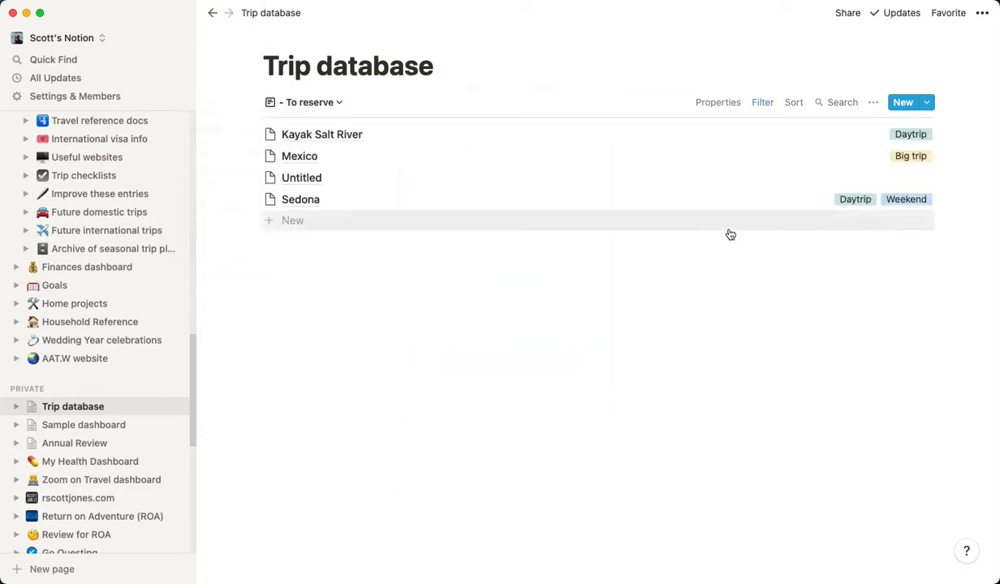
Filter the "- To reserve" view to entries whose Dates is after Today
left_click(760, 104)
left_click(641, 230)
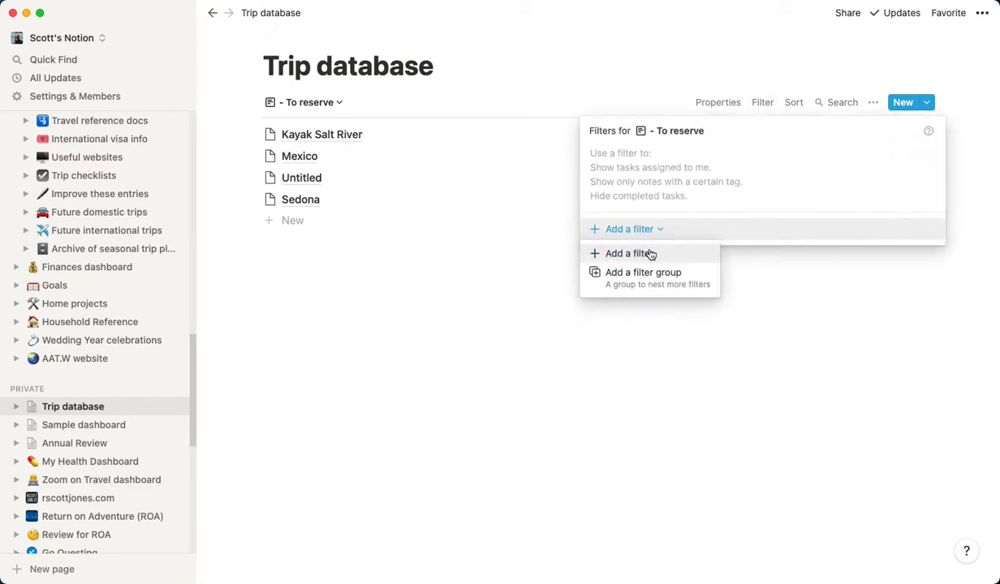
left_click(649, 254)
left_click(684, 160)
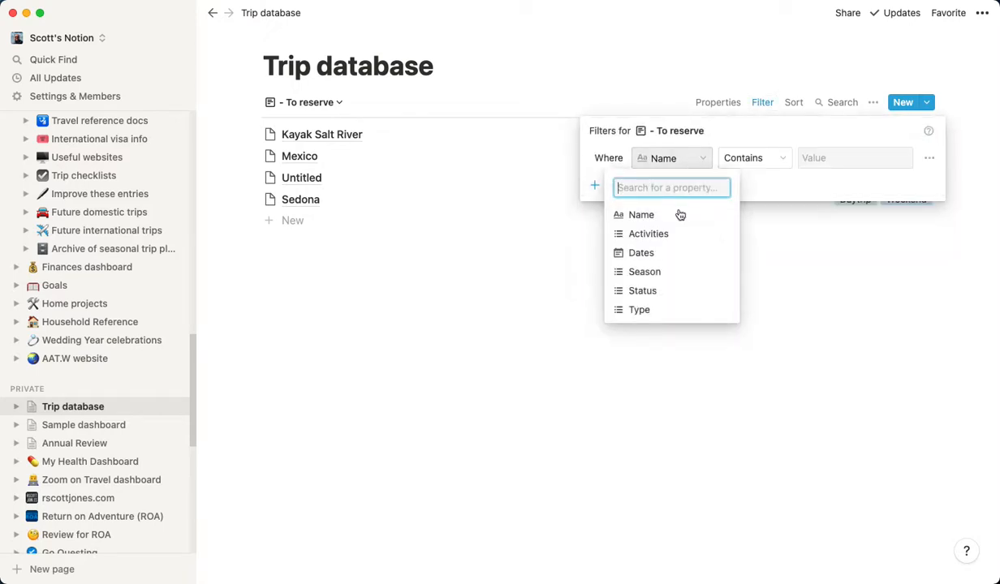
left_click(691, 258)
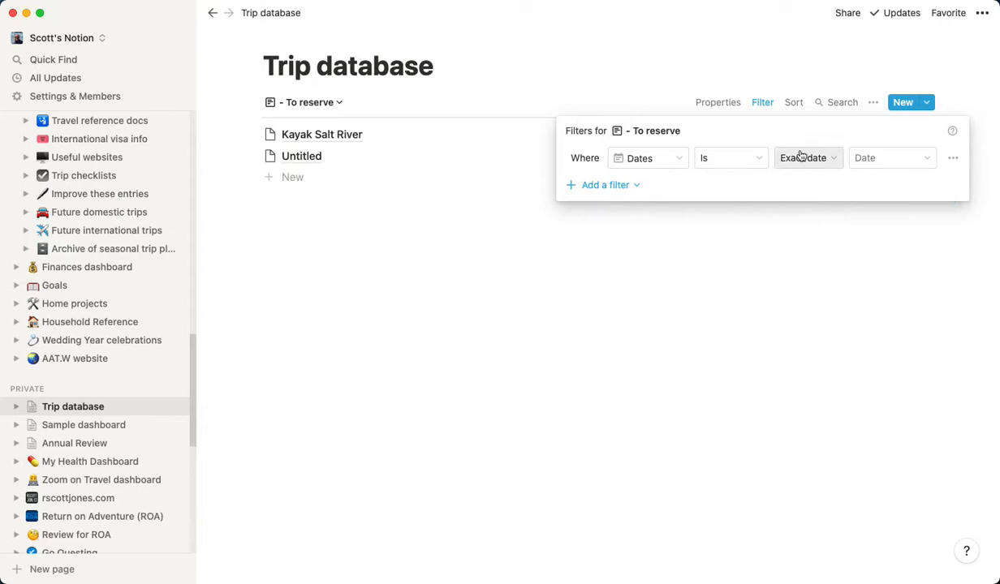
left_click(750, 162)
left_click(759, 221)
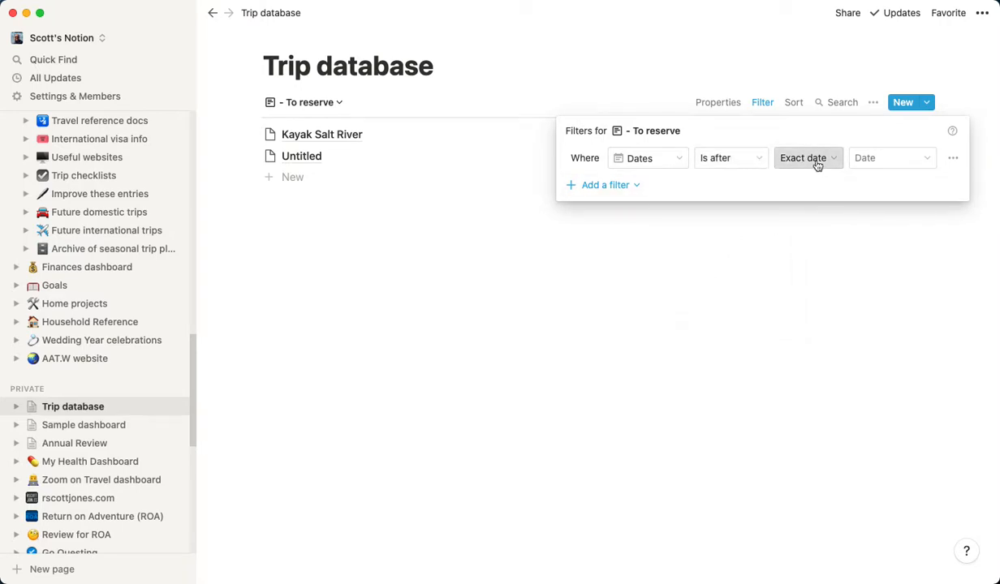
left_click(816, 162)
left_click(822, 184)
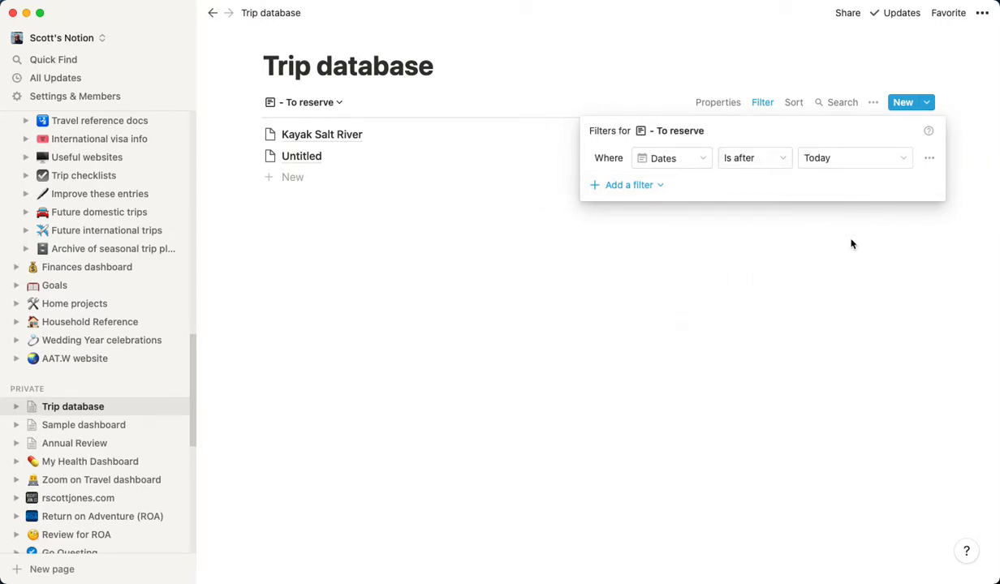
Add a second And filter to the "- To reserve" view requiring Status to contain Reserve
left_click(631, 188)
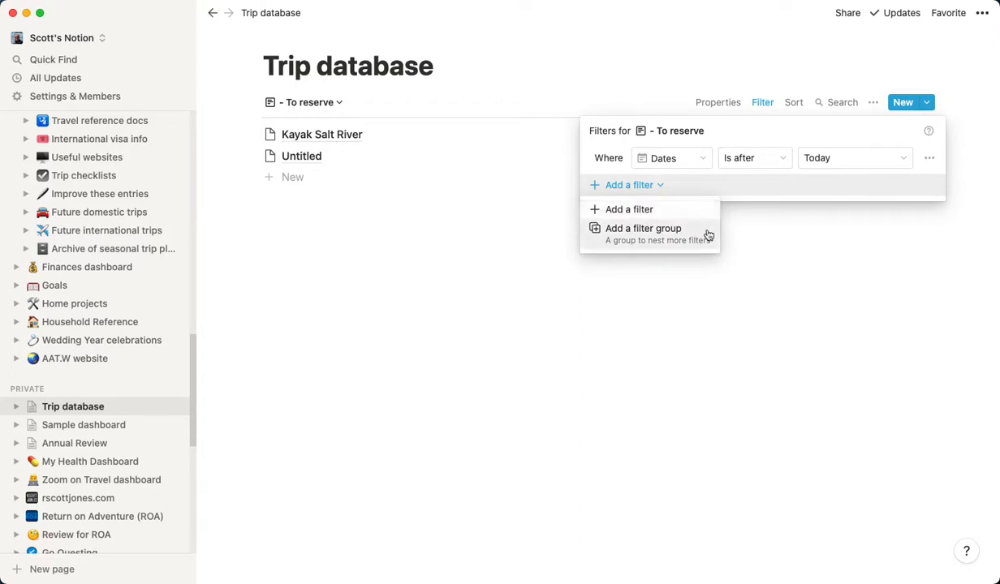
left_click(648, 210)
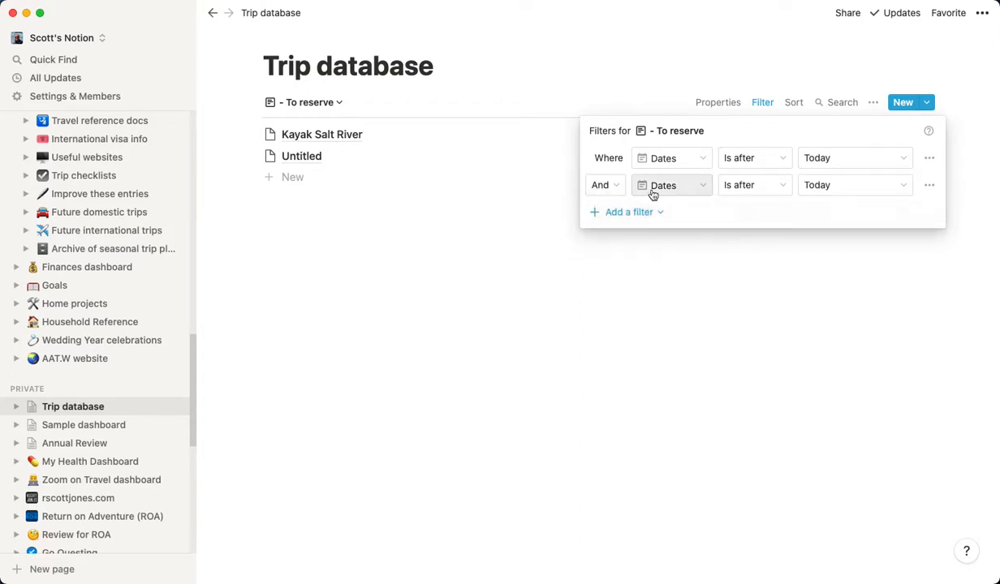
left_click(674, 189)
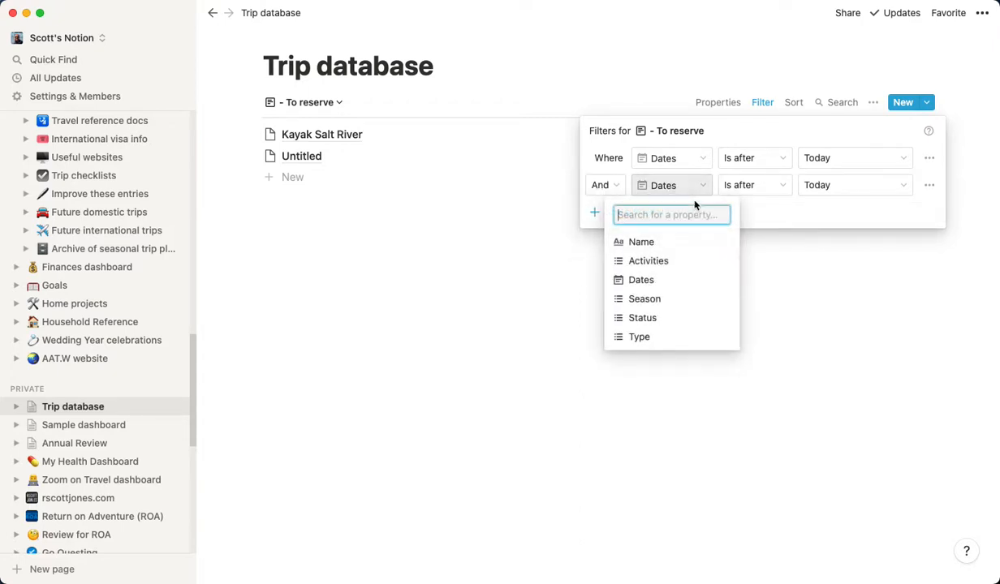
left_click(680, 320)
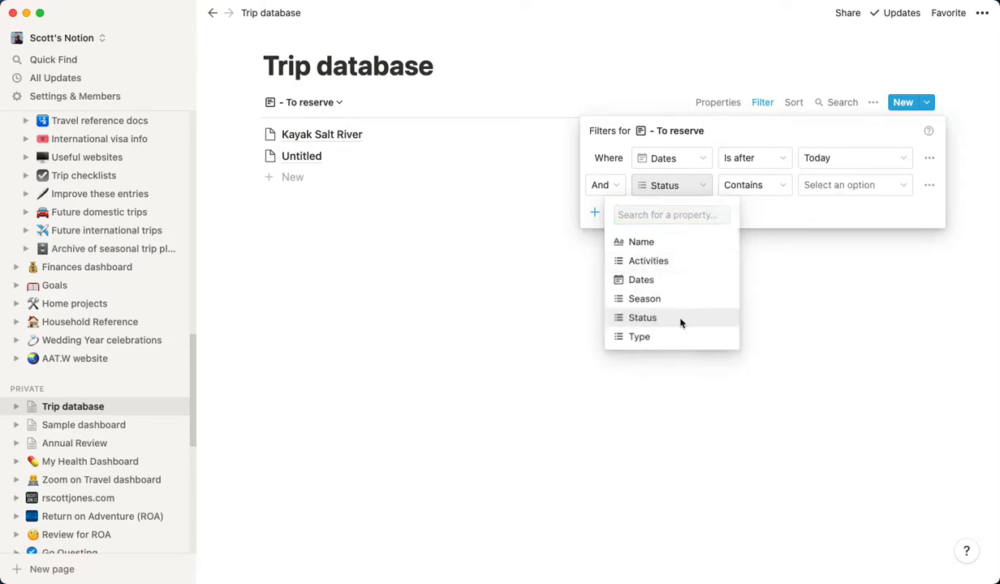
left_click(846, 186)
left_click(840, 260)
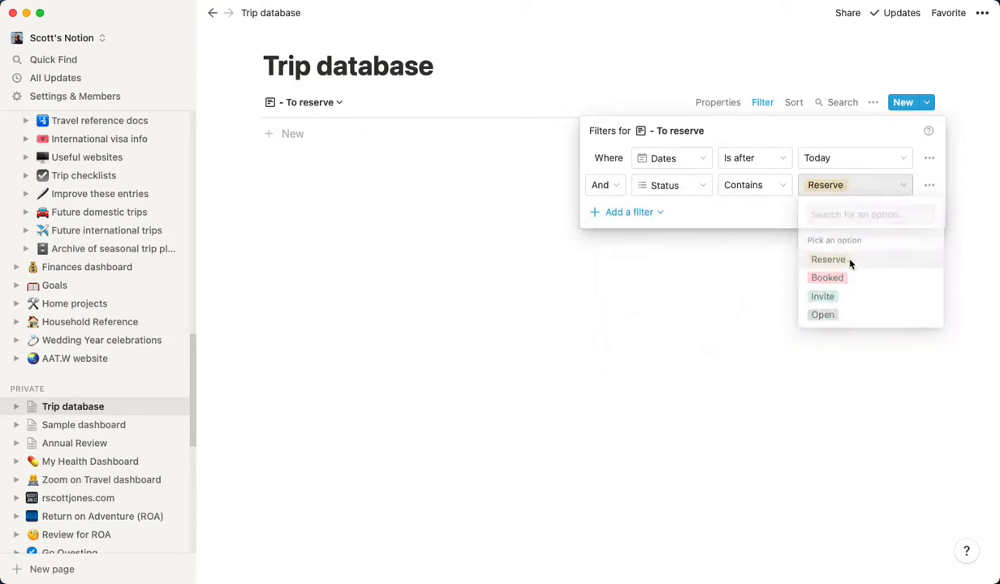
left_click(892, 364)
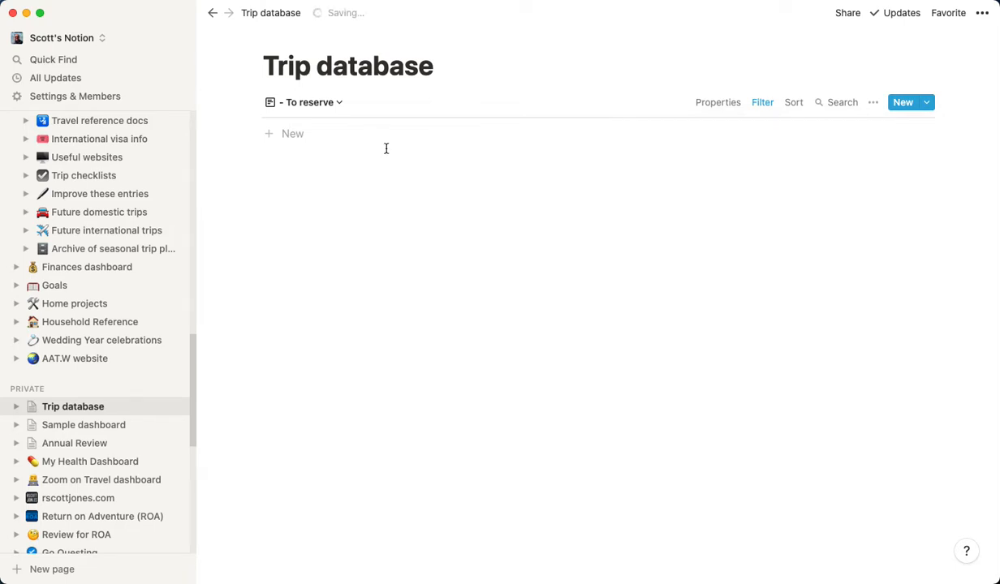
Add a new Gallery view named "Big trips" to the Trip database
left_click(333, 107)
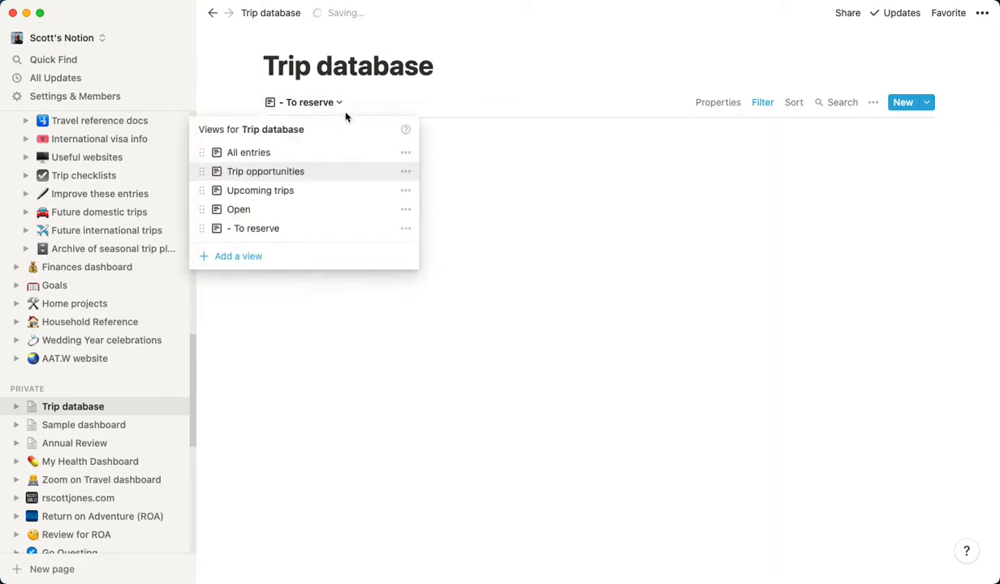
left_click(463, 253)
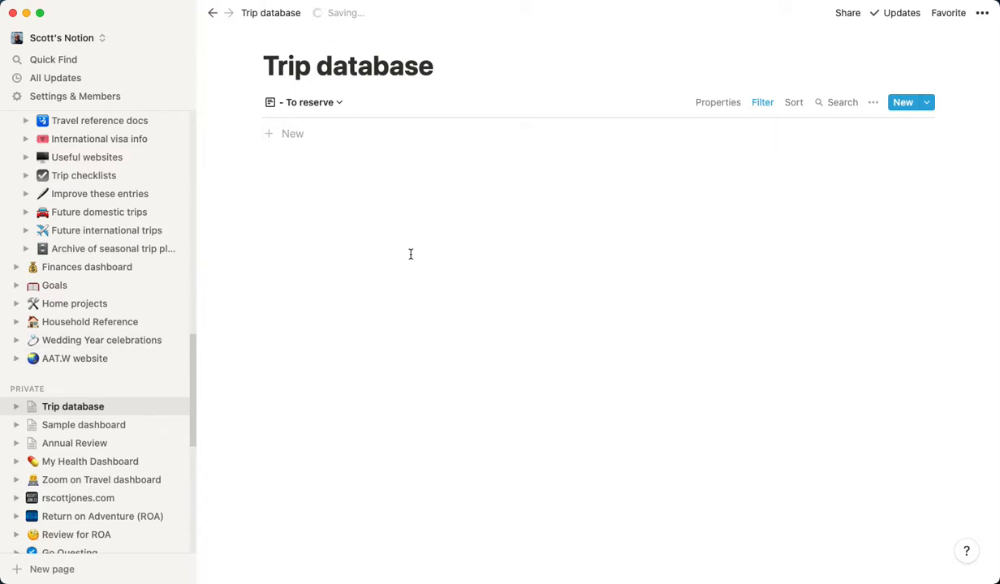
left_click(339, 104)
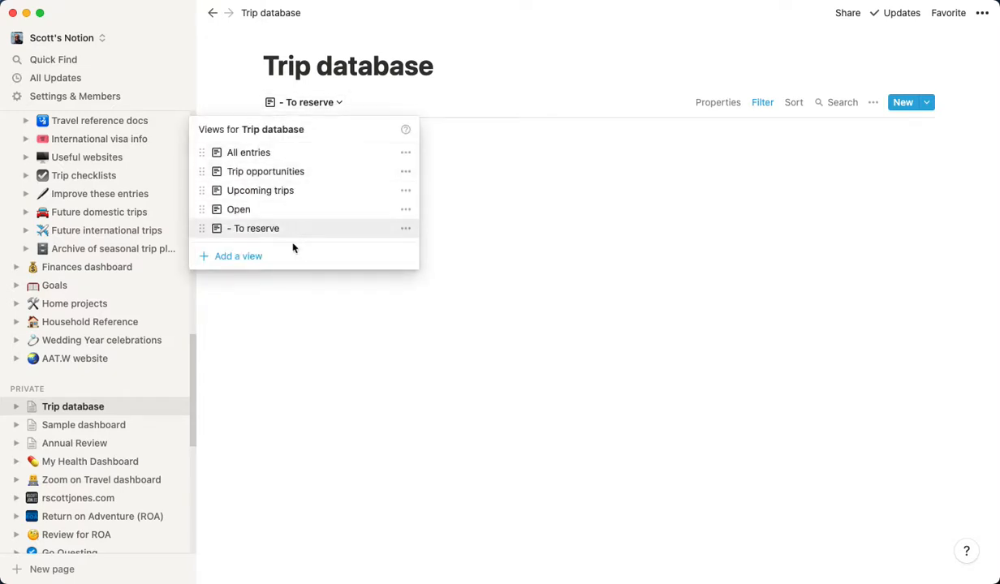
left_click(320, 266)
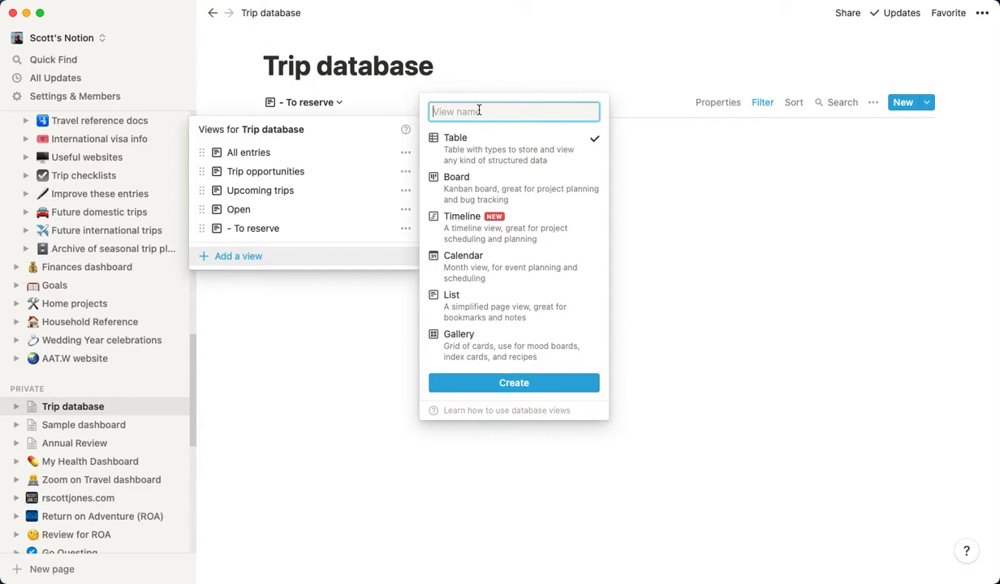
type("Daytrips")
left_click(542, 310)
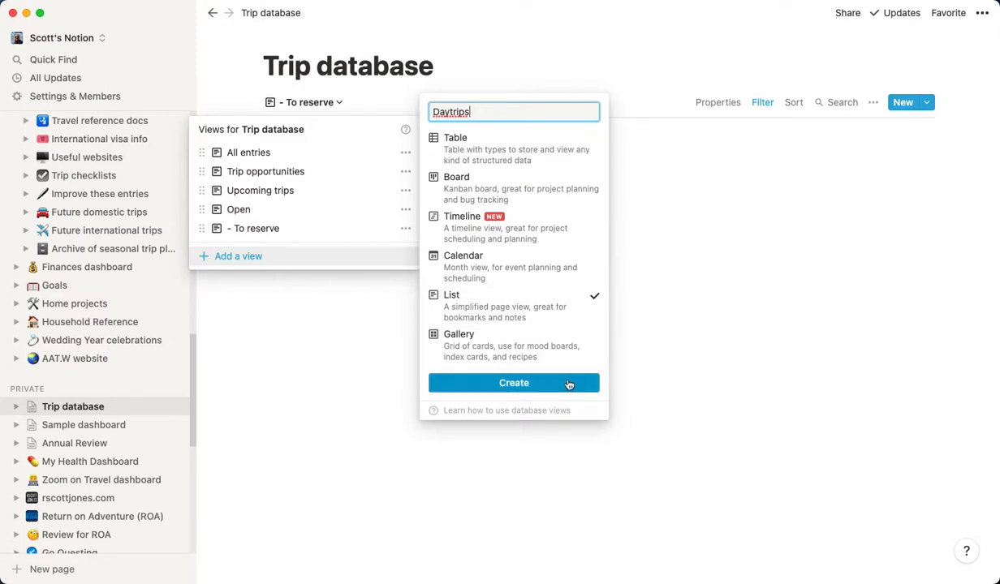
left_click(535, 343)
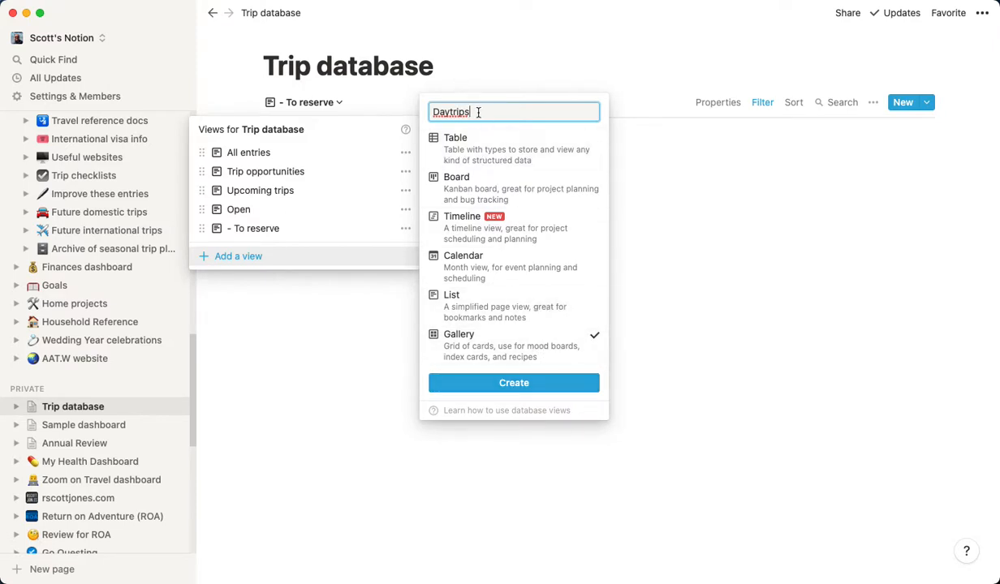
left_click_drag(473, 111, 428, 101)
type("Big trips")
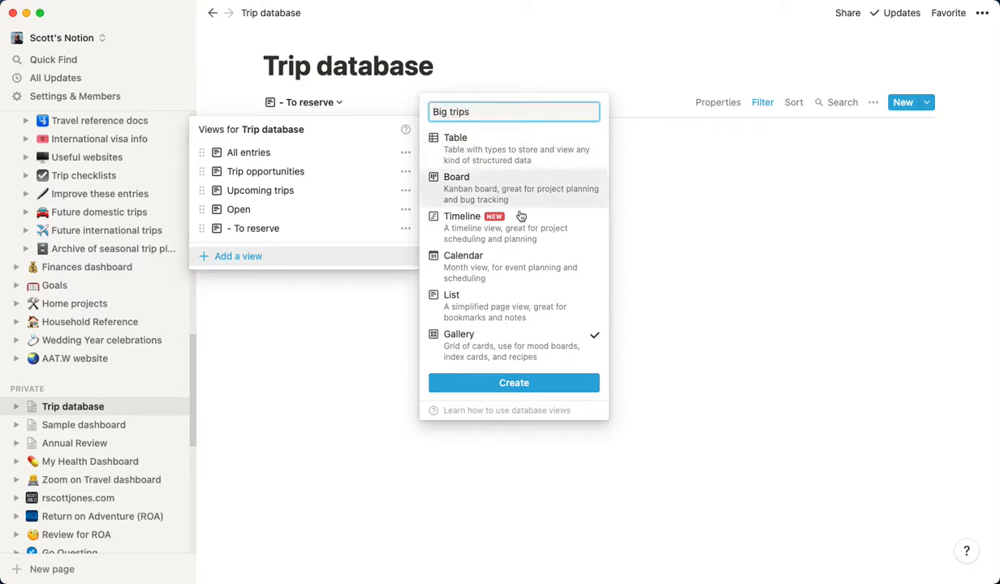
left_click(550, 387)
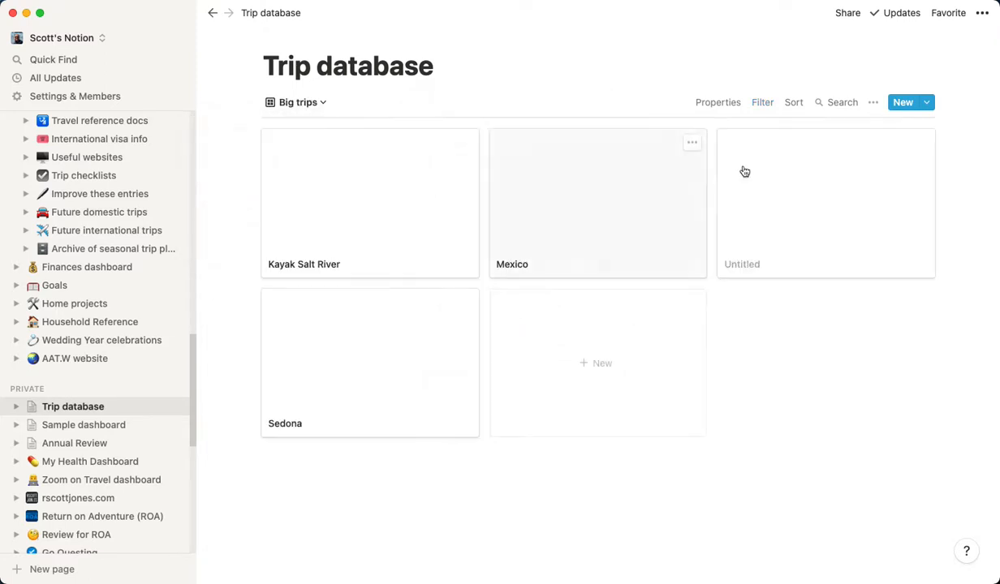
Add a new filter row to the Big trips view
left_click(760, 107)
left_click(636, 230)
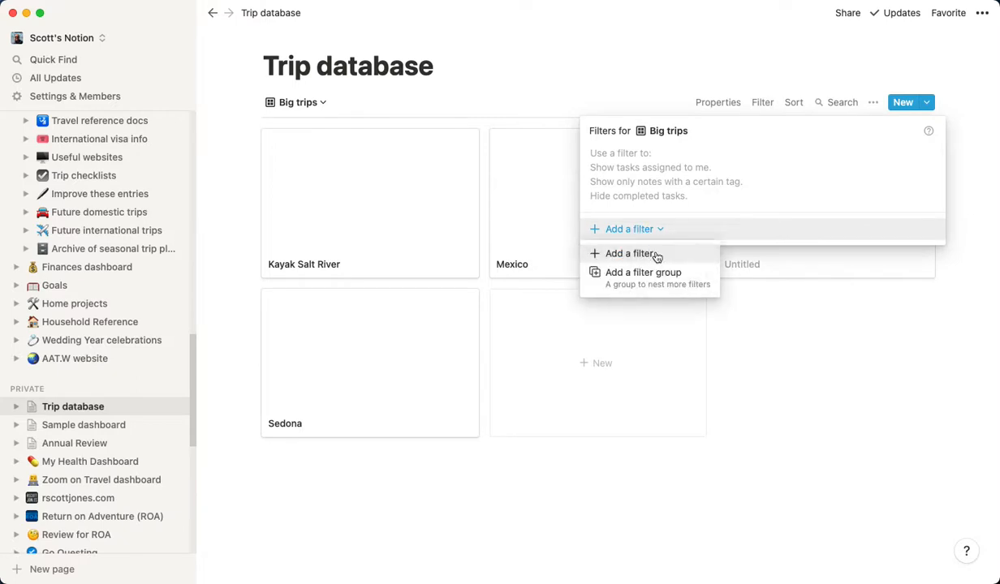
left_click(654, 254)
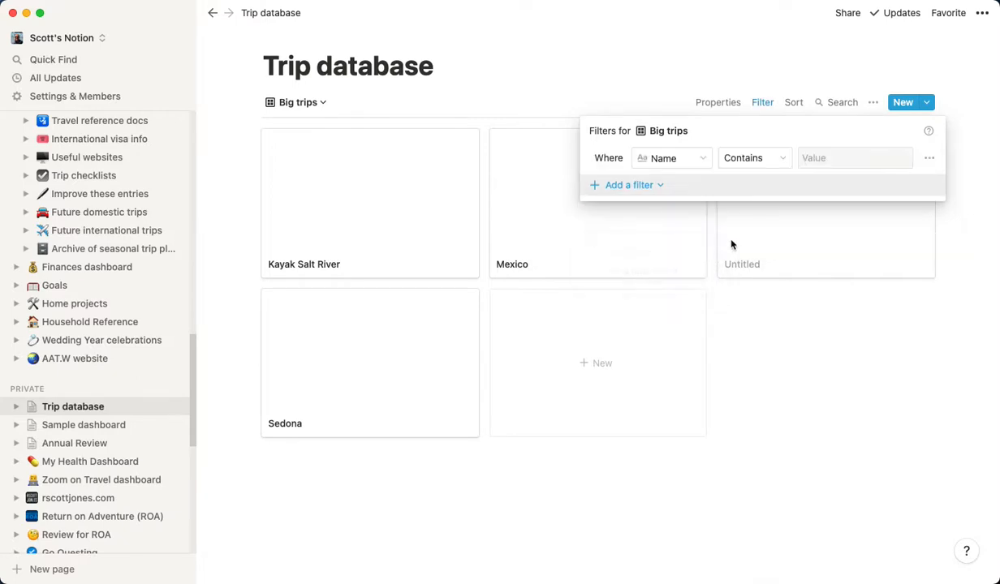
left_click(681, 158)
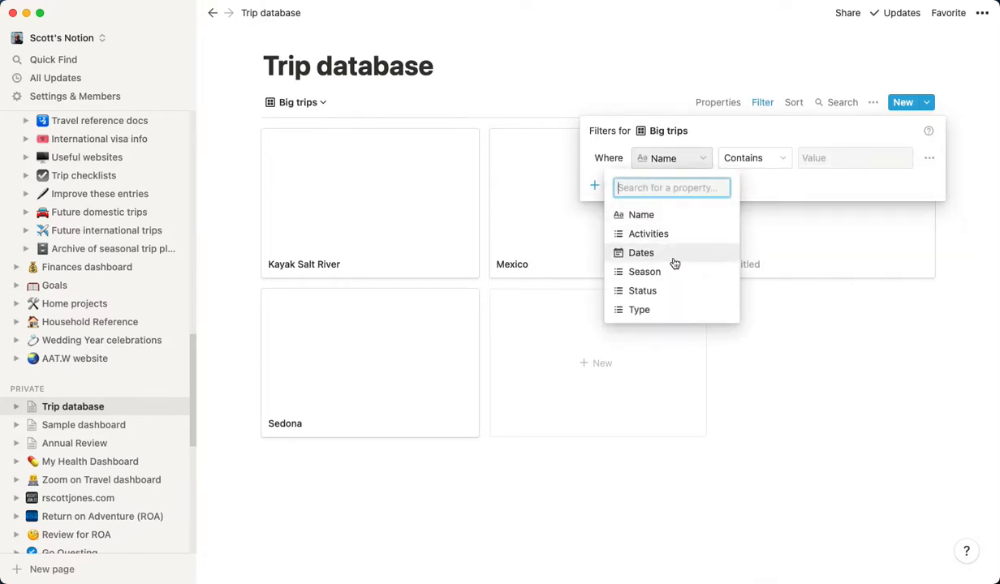
Rename the Big trips view as "Big trip ideas"
left_click(302, 107)
left_click(313, 103)
left_click(321, 104)
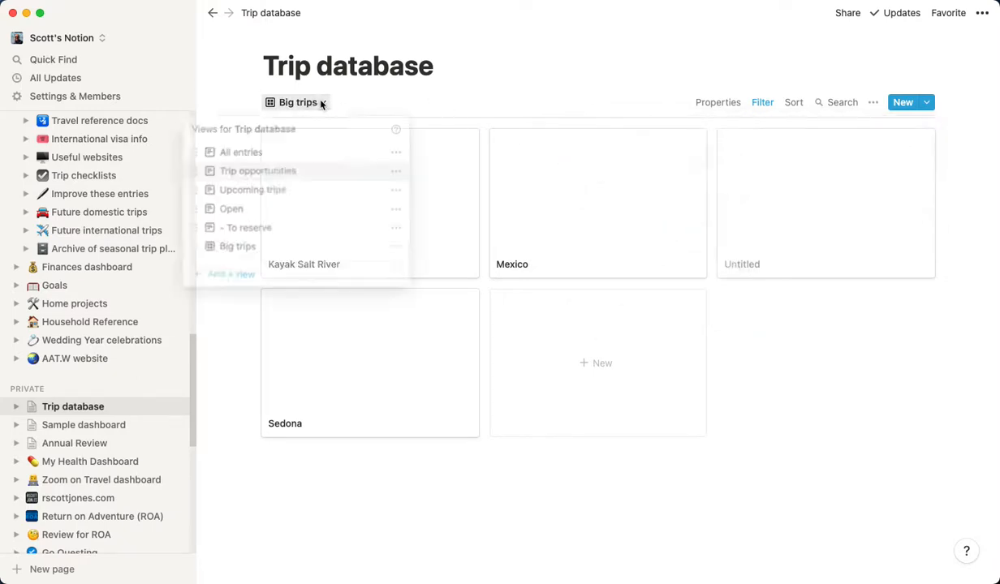
left_click(391, 96)
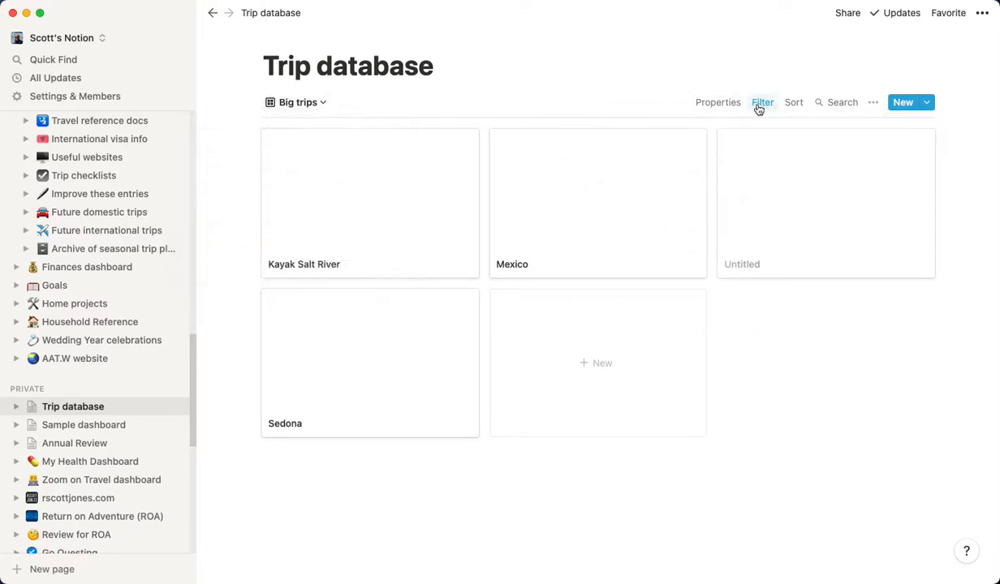
left_click(313, 103)
left_click(398, 249)
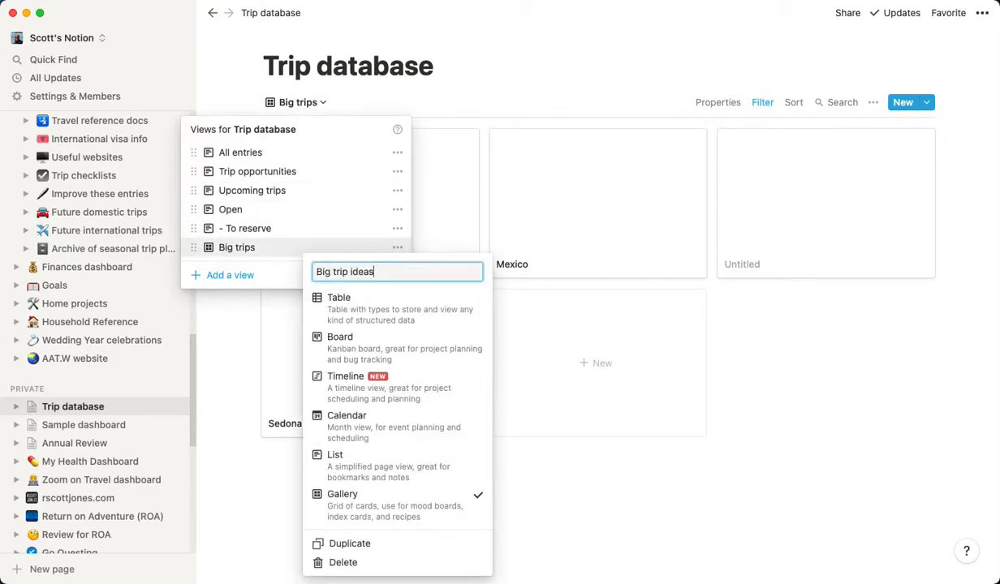
left_click(578, 93)
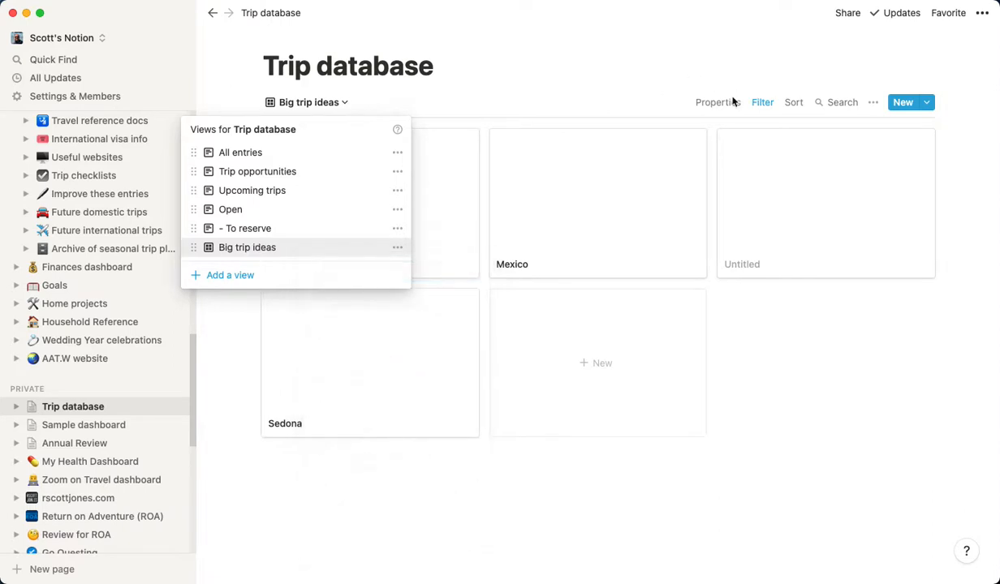
left_click(640, 95)
Set the Big trip ideas view's filter to show entries whose Dates property is empty
left_click(761, 103)
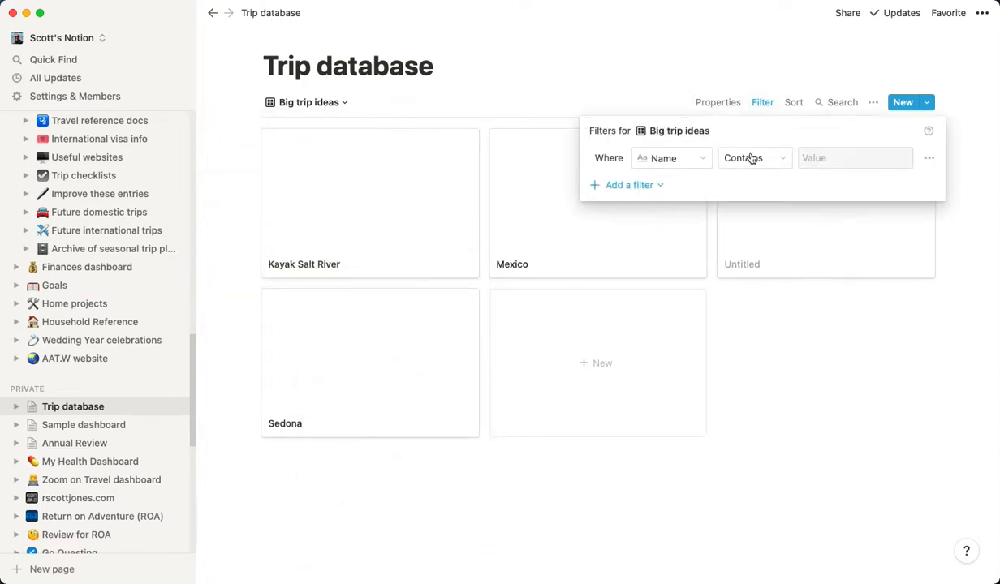
left_click(680, 160)
left_click(680, 254)
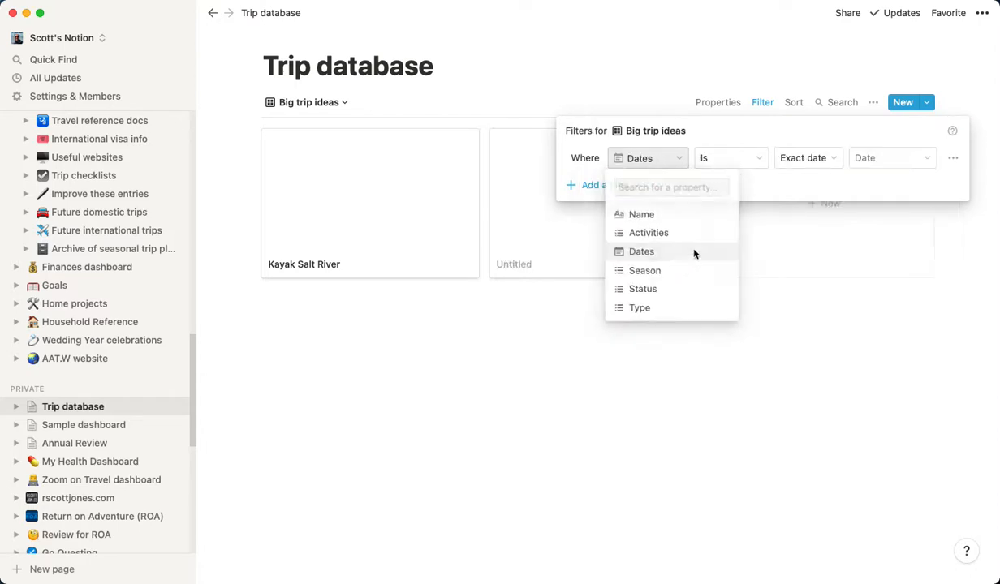
left_click(739, 159)
left_click(757, 293)
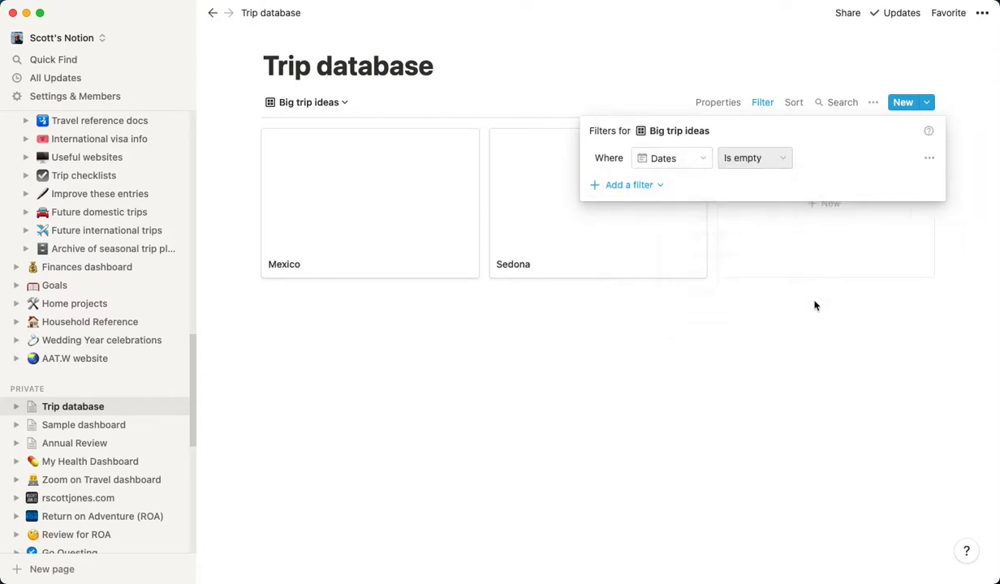
Add a second And filter to the Big trip ideas view requiring Type to contain Big trip
left_click(659, 188)
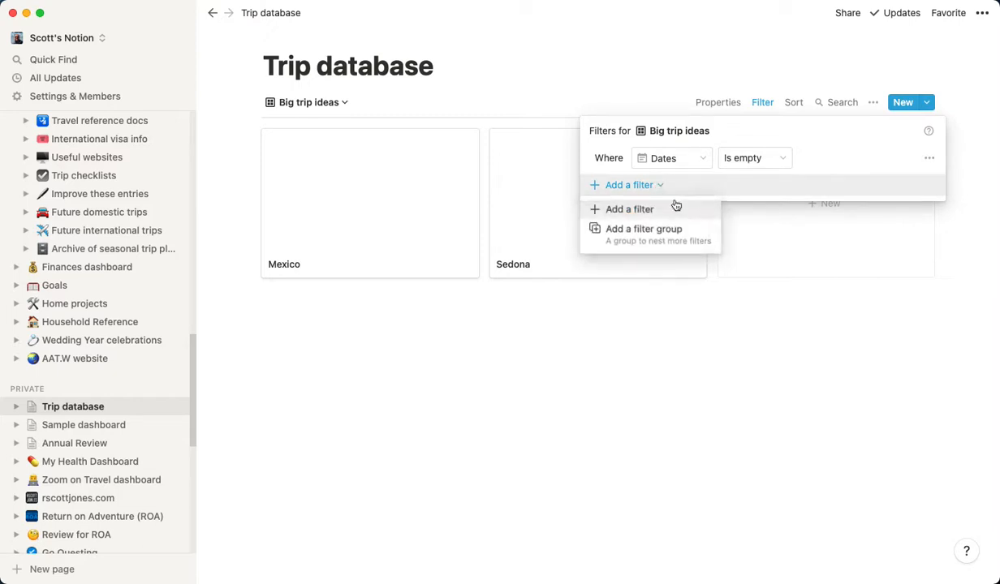
left_click(646, 208)
left_click(647, 184)
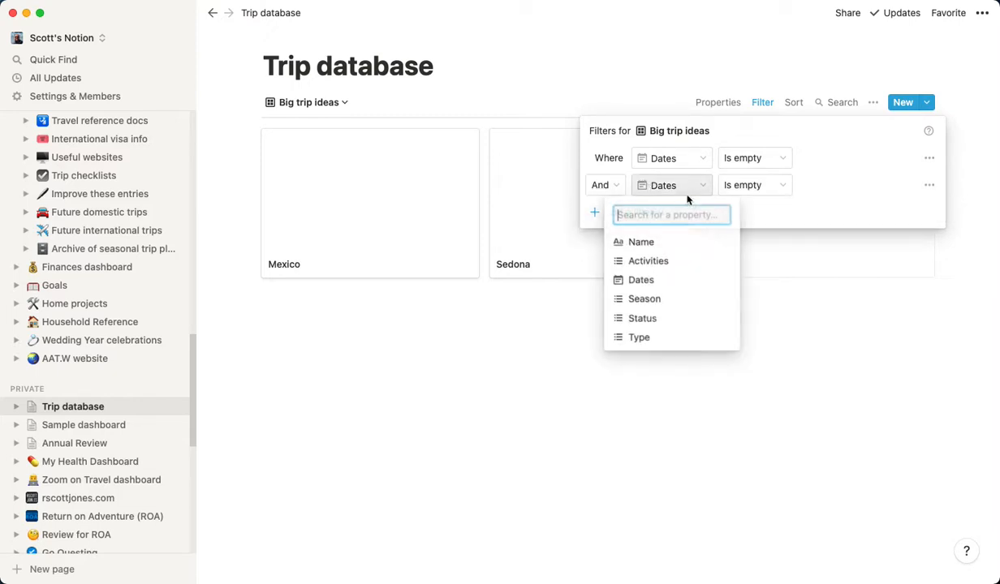
left_click(706, 336)
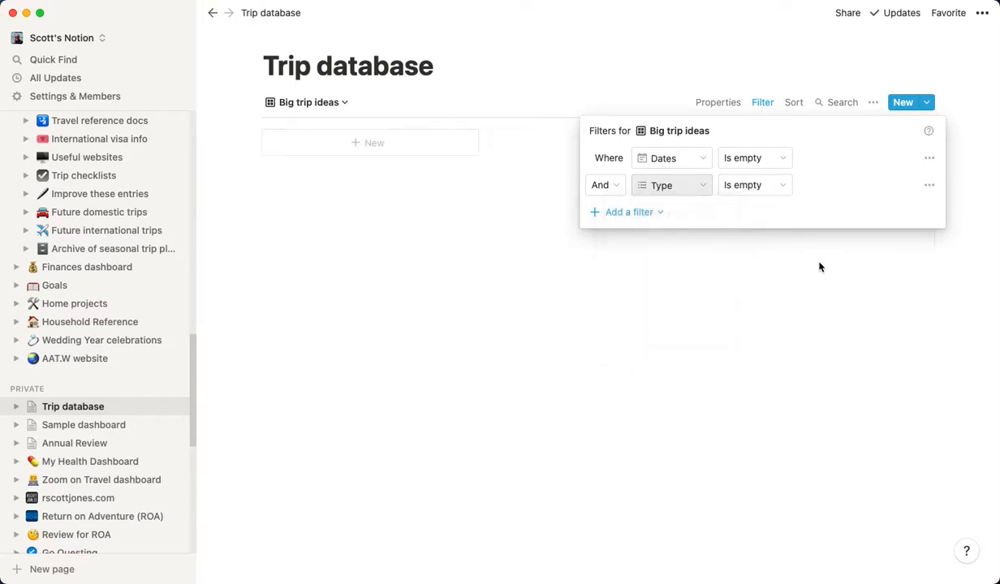
left_click(773, 189)
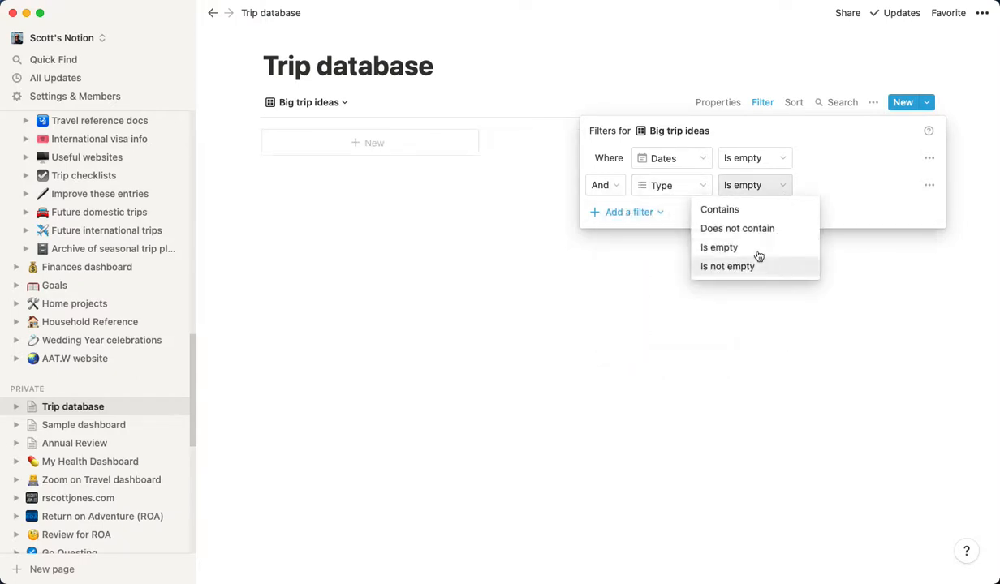
left_click(815, 183)
left_click(773, 189)
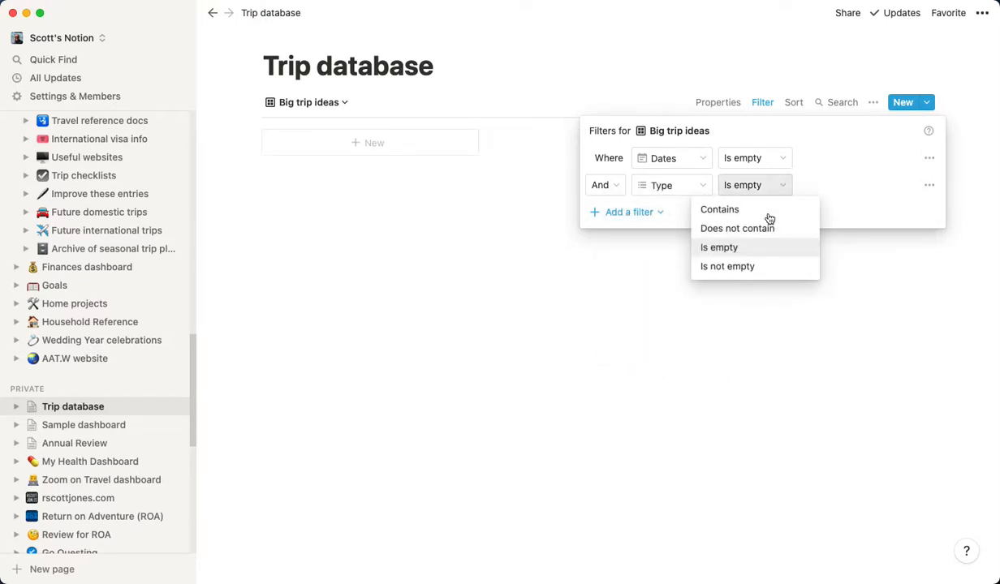
left_click(771, 209)
left_click(839, 189)
left_click(835, 298)
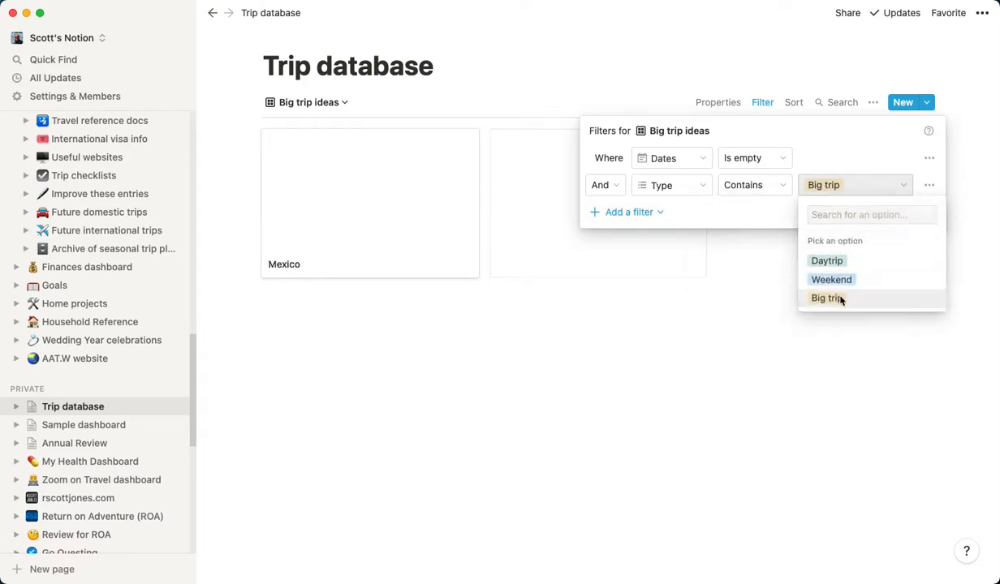
left_click(837, 375)
left_click(836, 375)
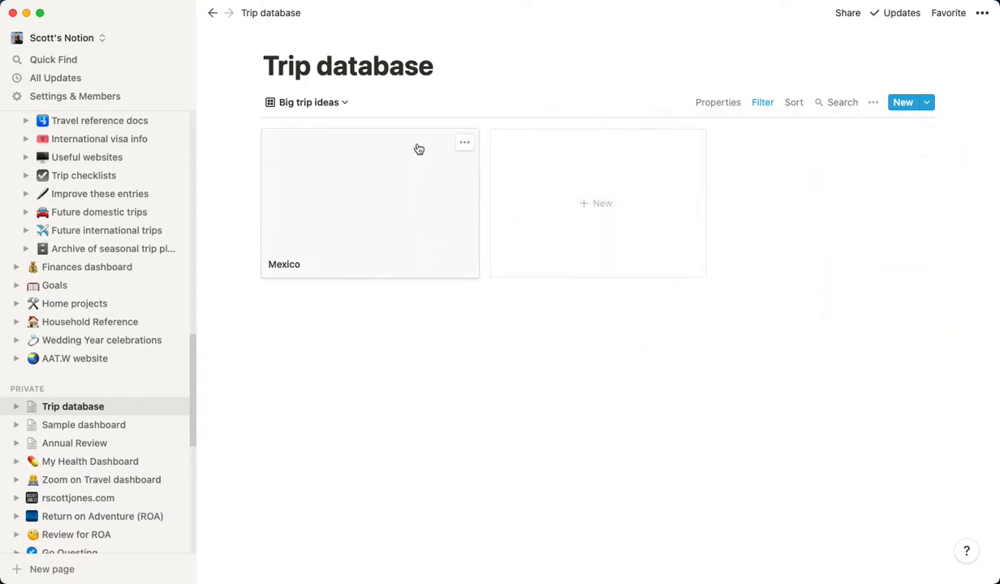
Set the card preview of the Big trip ideas gallery to Page cover
left_click(719, 103)
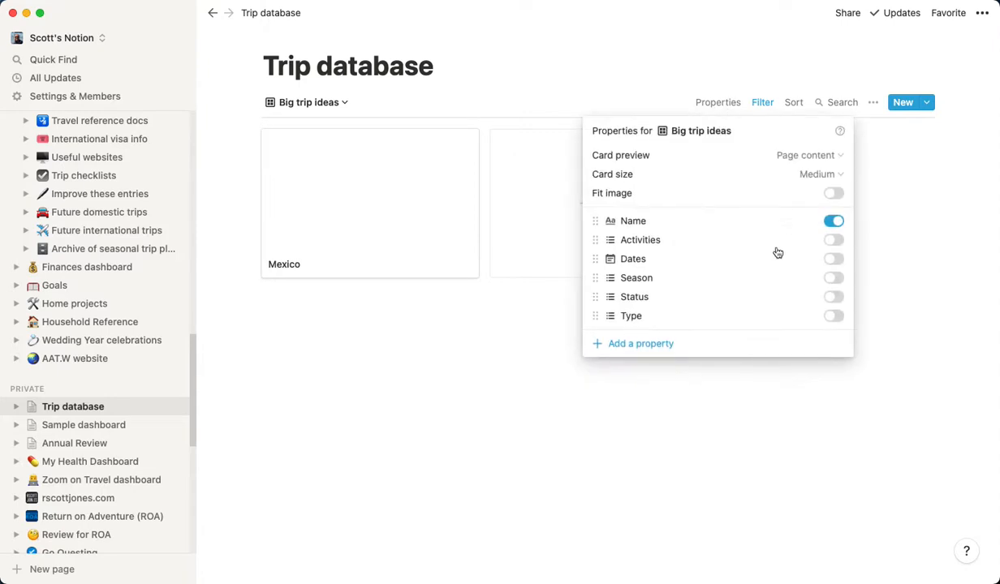
left_click(787, 155)
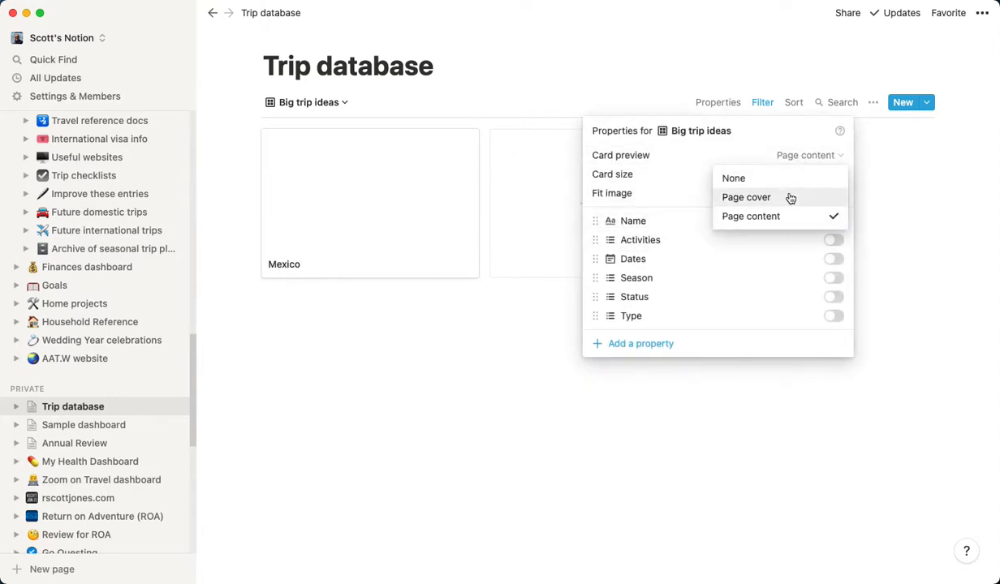
left_click(790, 199)
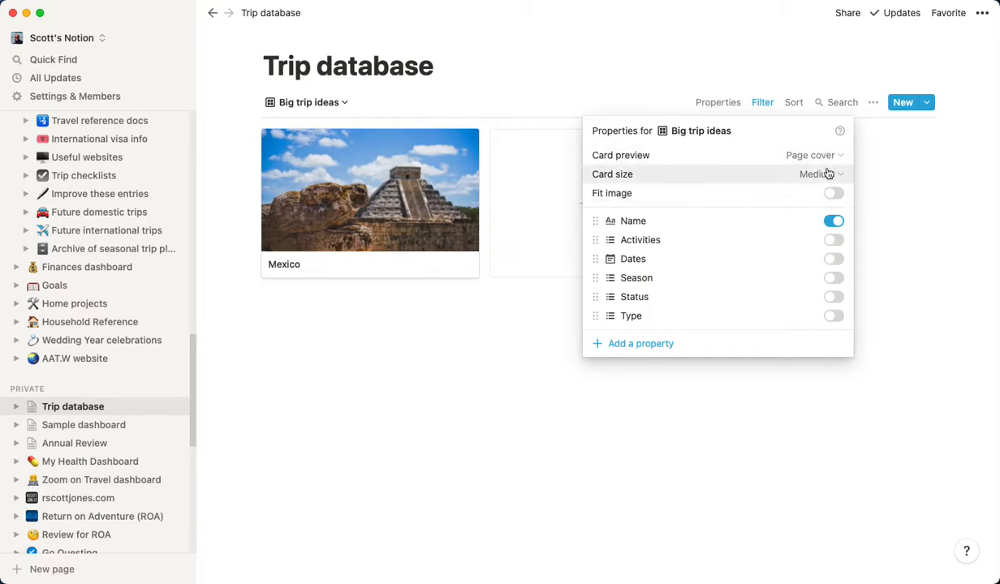
Try the Large and Small card sizes in the Big trip ideas gallery and return to Medium
left_click(803, 173)
left_click(780, 234)
left_click(816, 174)
left_click(813, 216)
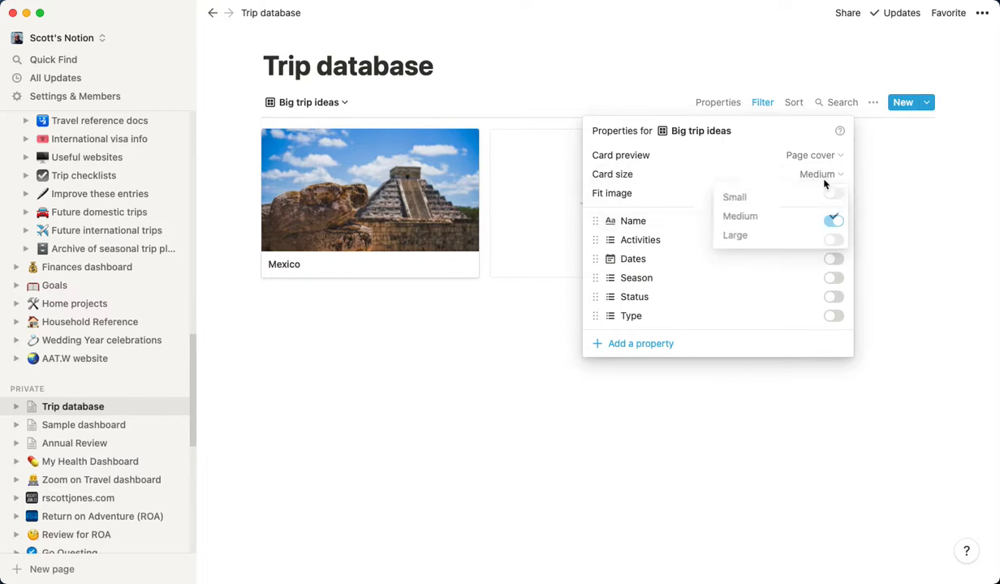
left_click(823, 177)
left_click(811, 199)
left_click(818, 174)
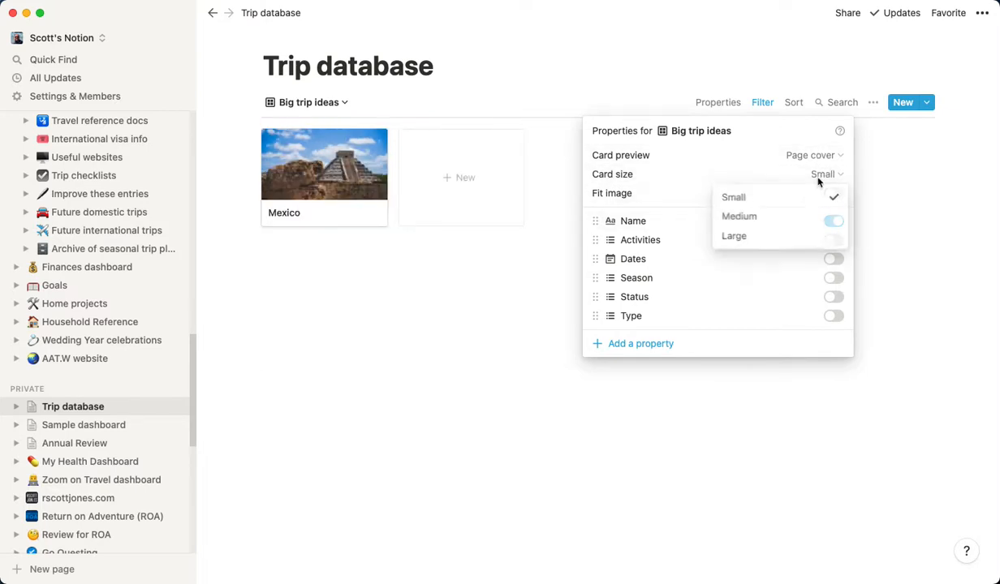
left_click(803, 216)
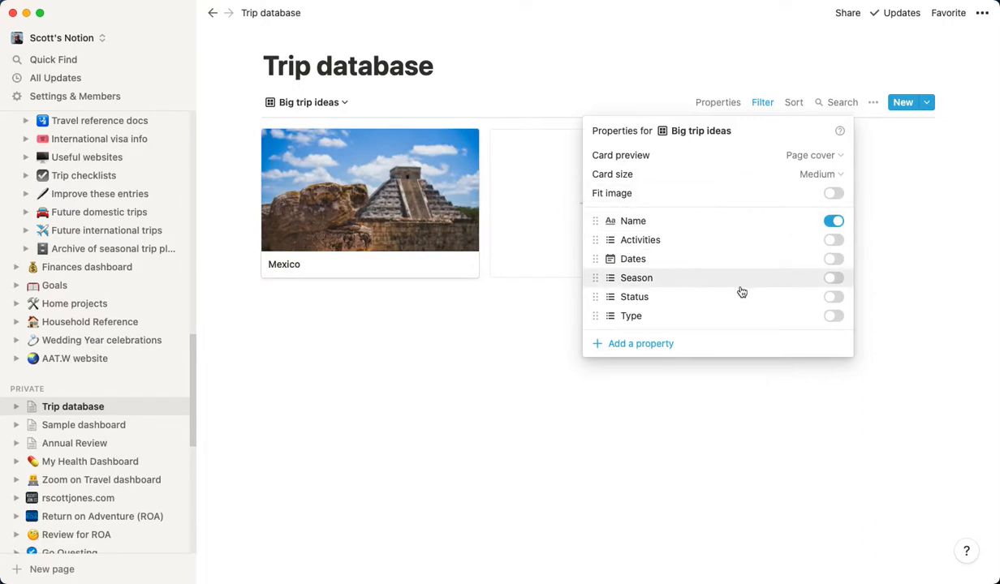
Show the Season property on the Big trip ideas gallery cards
left_click(838, 280)
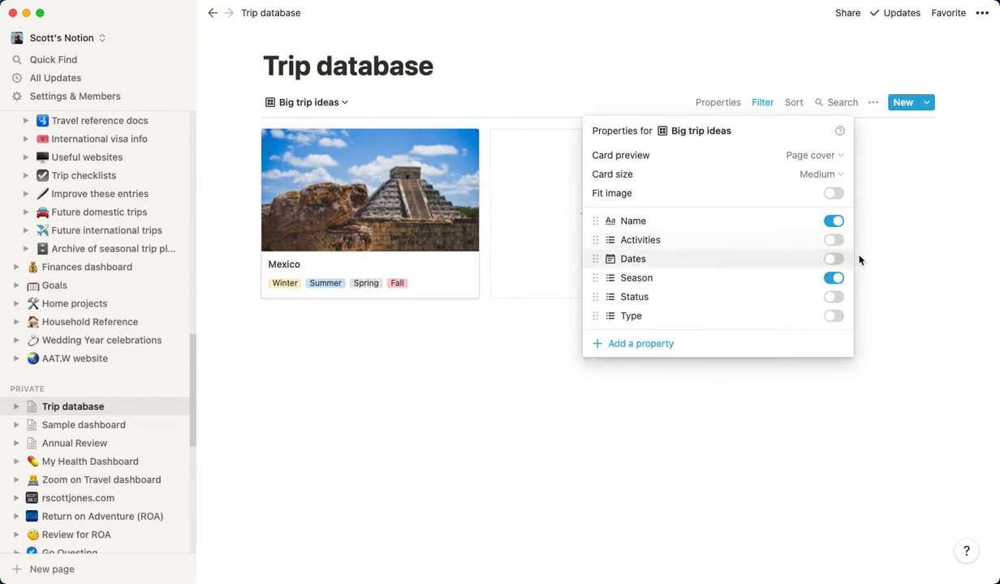
left_click(902, 341)
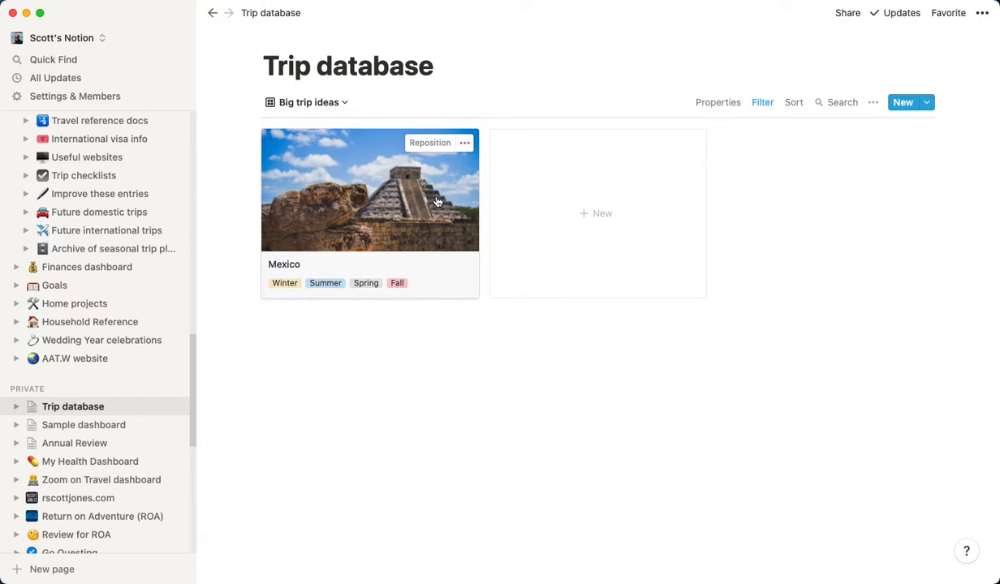
Add a new Gallery view named "Summer daytrip ideas" to the Trip database
left_click(325, 104)
left_click(261, 276)
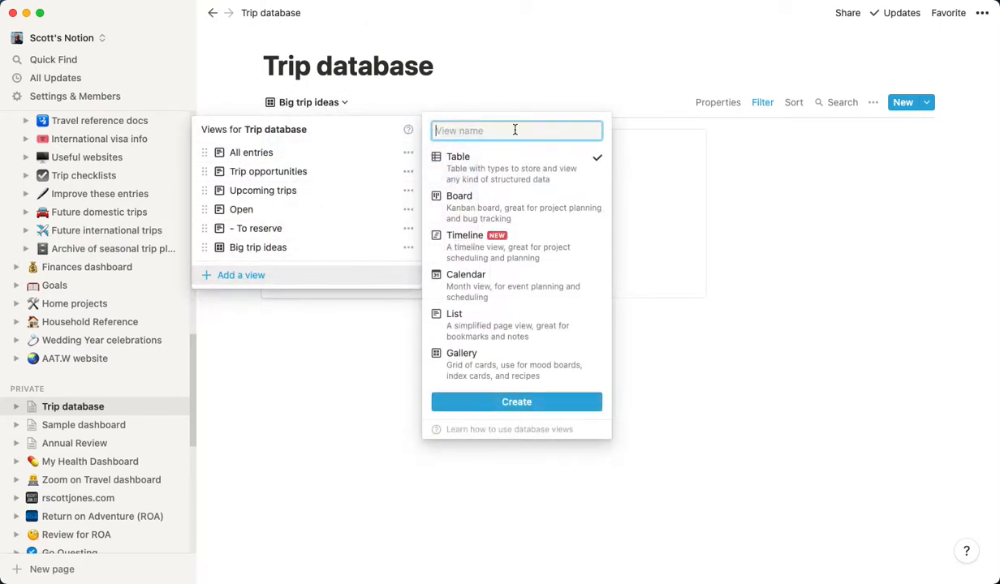
type("Summer daytrips ideas")
left_click(510, 131)
key("BackSpace")
left_click(552, 380)
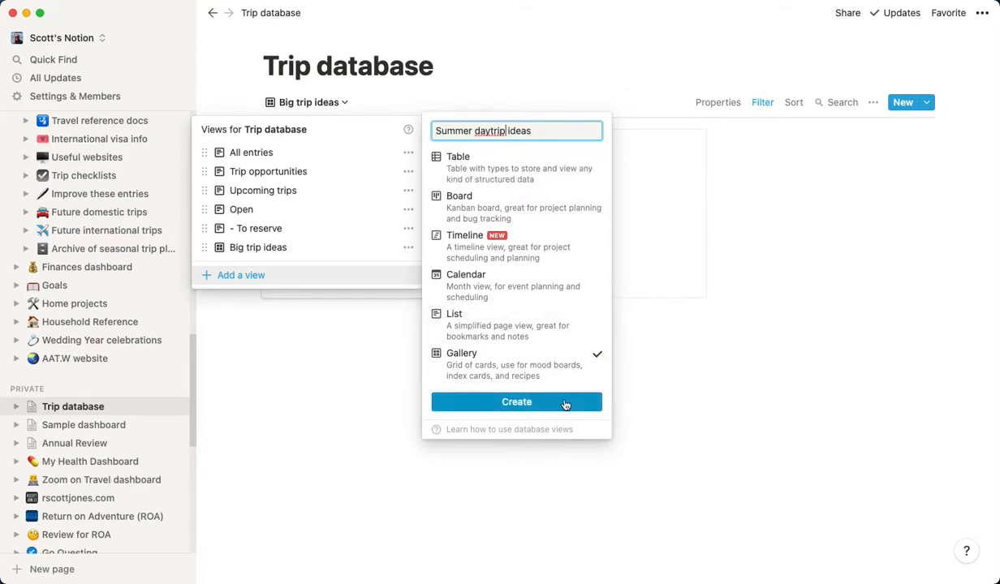
left_click(563, 403)
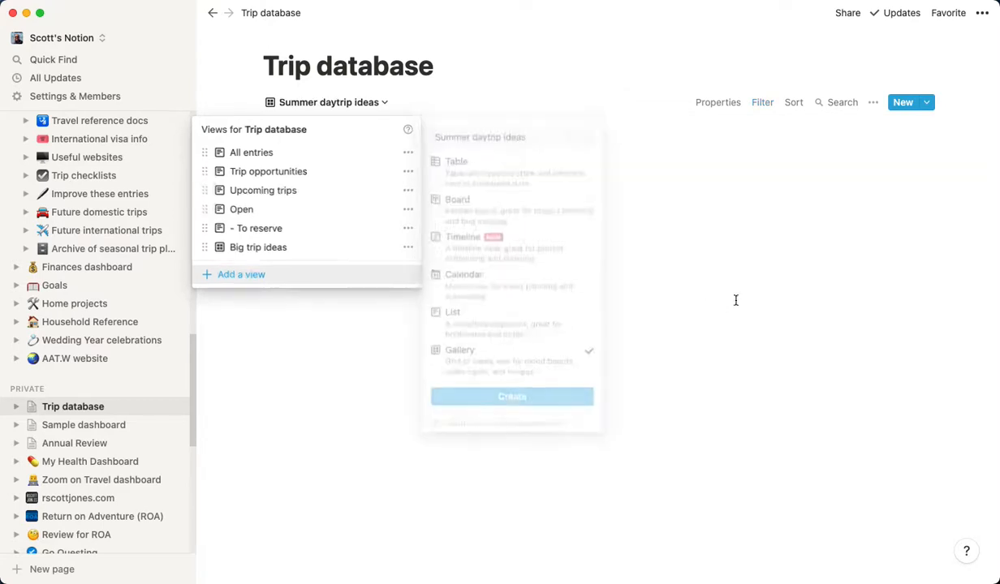
Set the Summer daytrip ideas gallery's card preview to None and its card size to Medium
left_click(722, 103)
left_click(812, 155)
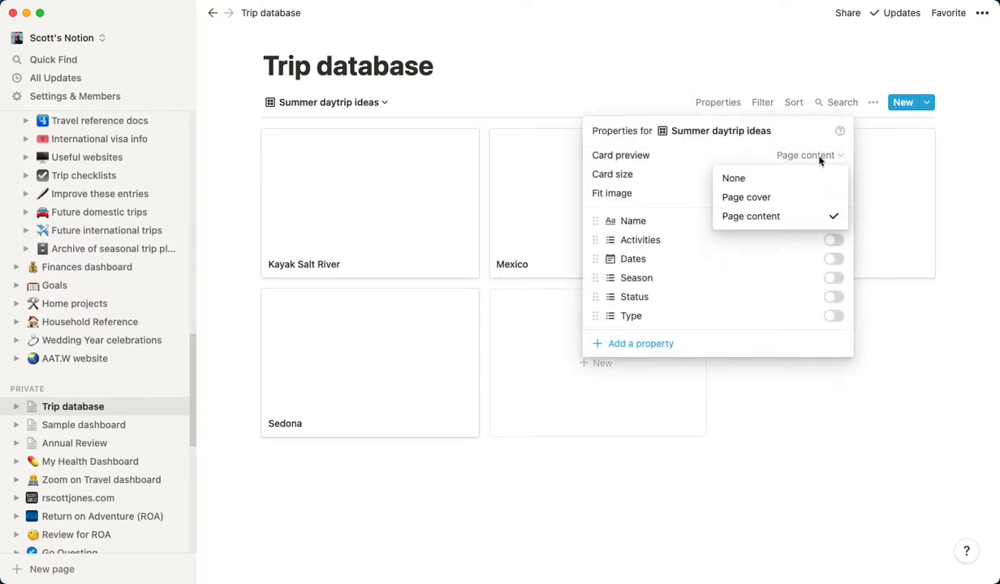
left_click(806, 183)
left_click(829, 176)
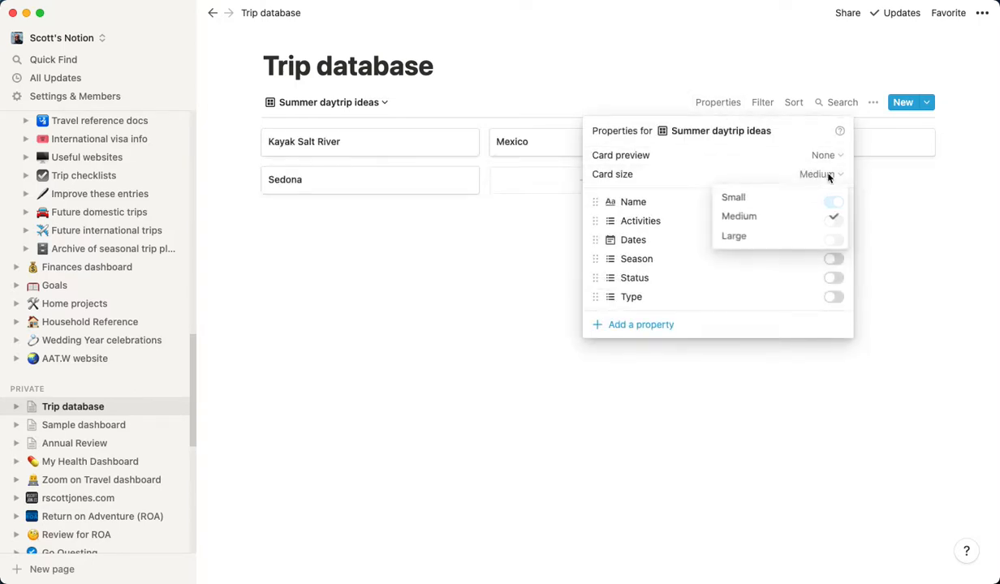
left_click(808, 218)
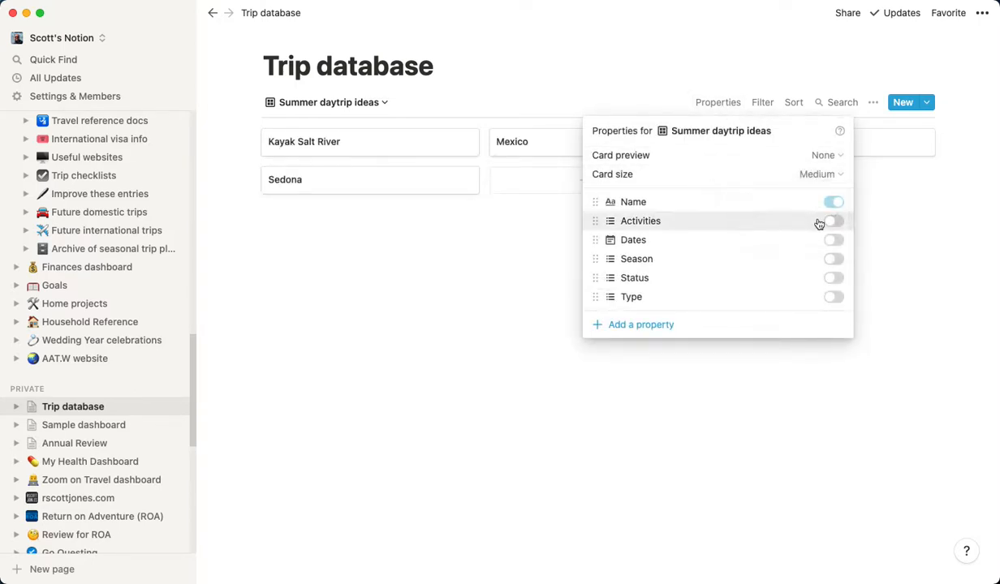
left_click(890, 278)
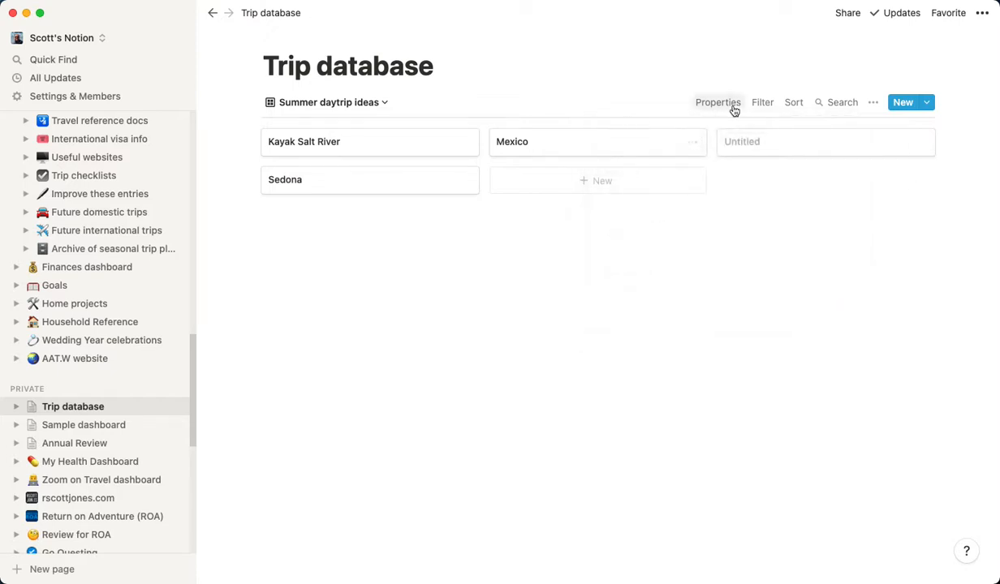
Add a filter group to the Summer daytrip ideas view with a condition requiring Type to contain Daytrip
left_click(769, 103)
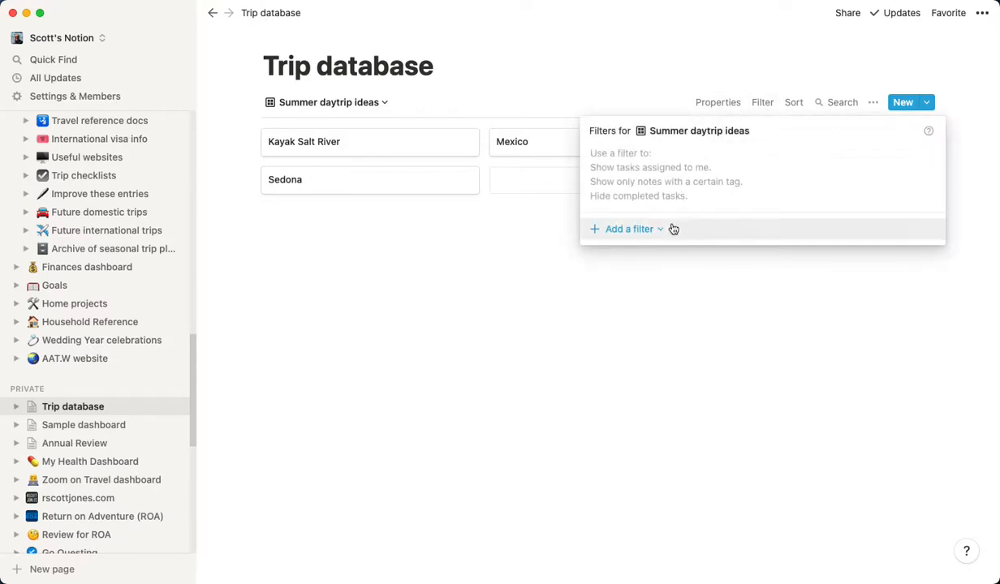
left_click(669, 232)
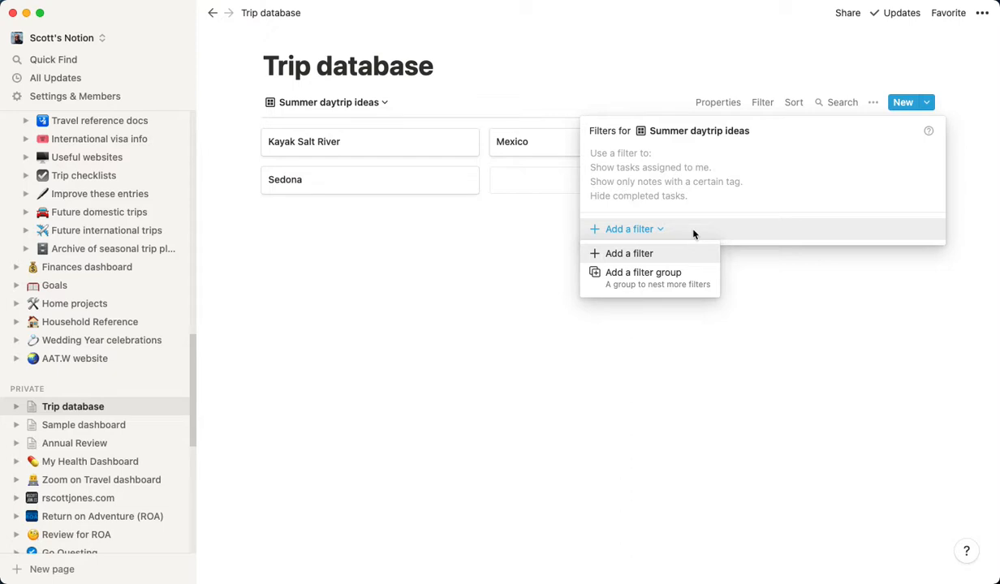
left_click(697, 297)
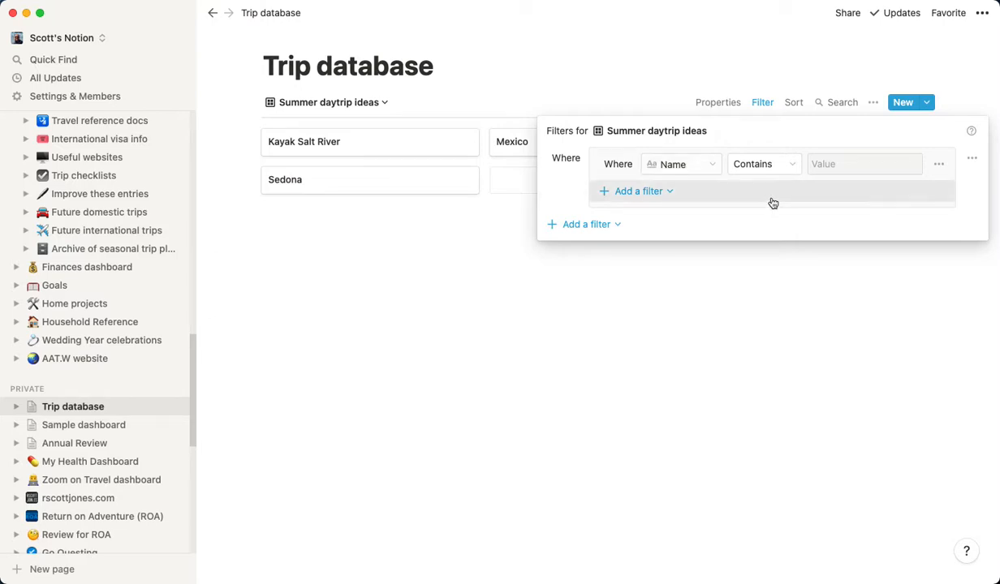
left_click(672, 164)
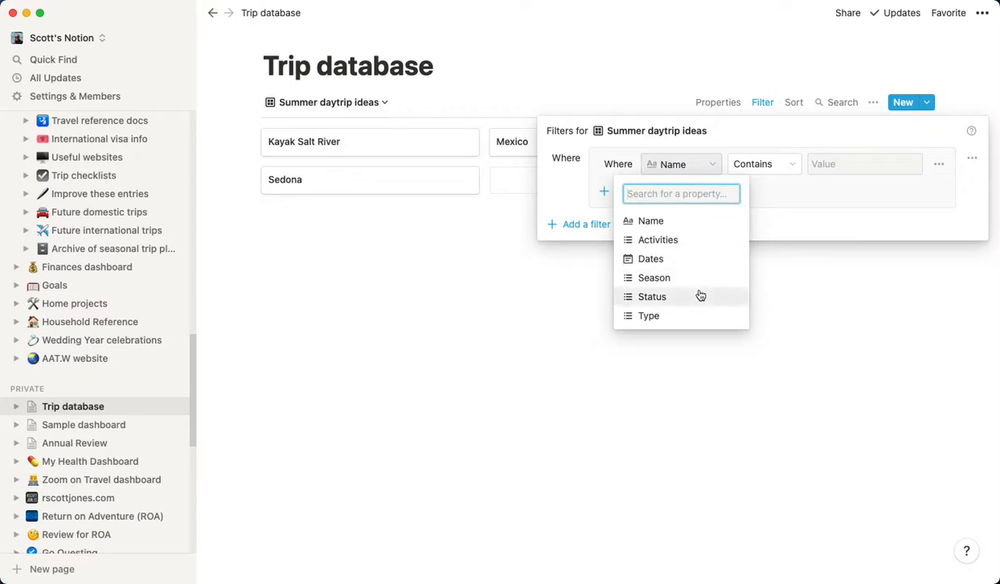
left_click(702, 316)
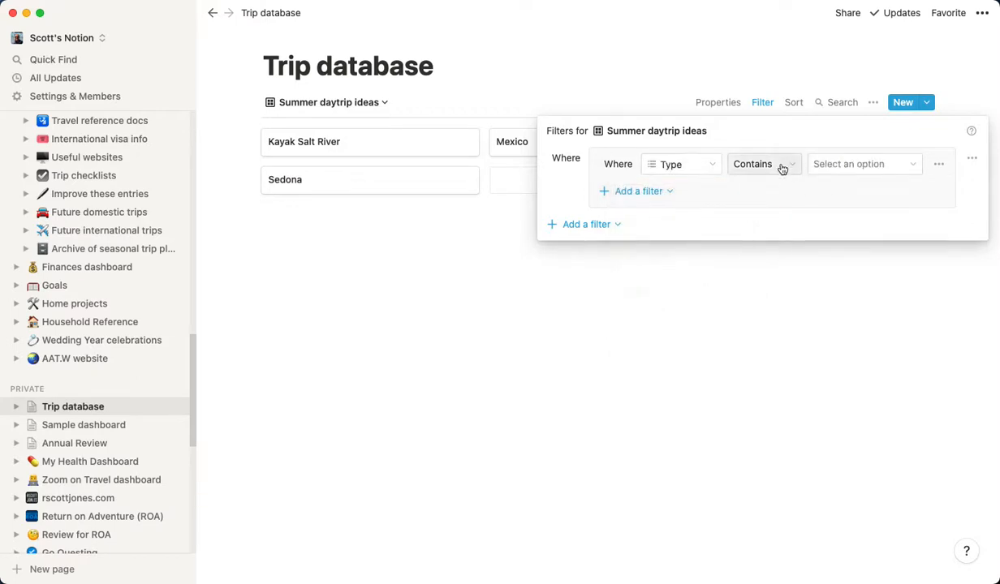
left_click(859, 164)
left_click(829, 236)
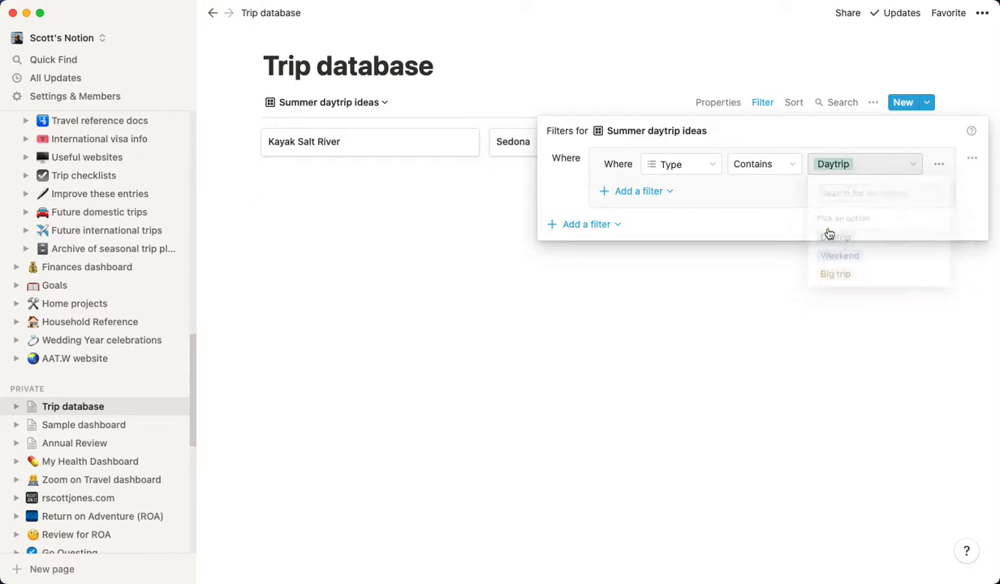
Add an Or condition to the filter group that matches entries whose Dates property is empty
left_click(617, 190)
left_click(645, 215)
left_click(705, 197)
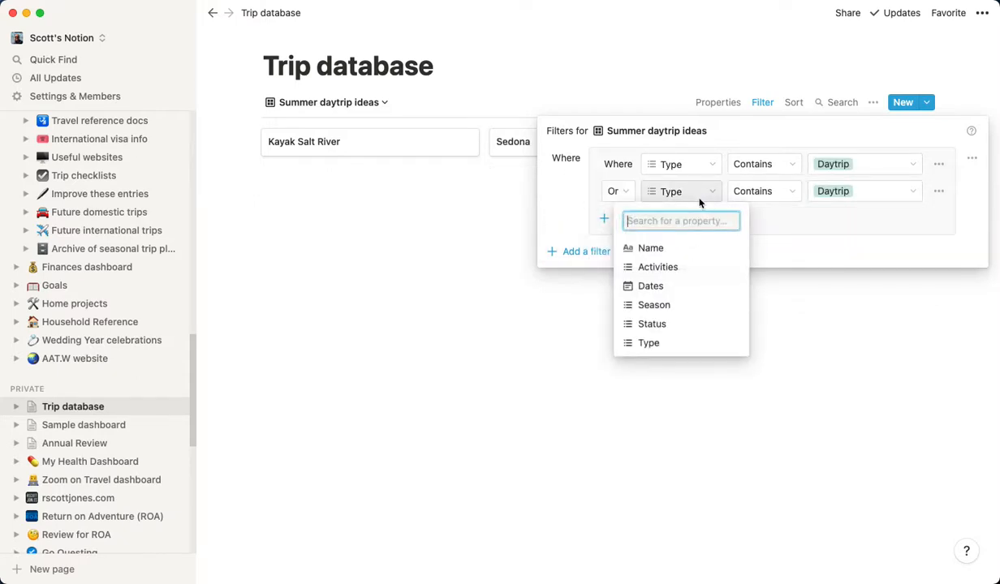
left_click(703, 284)
left_click(745, 195)
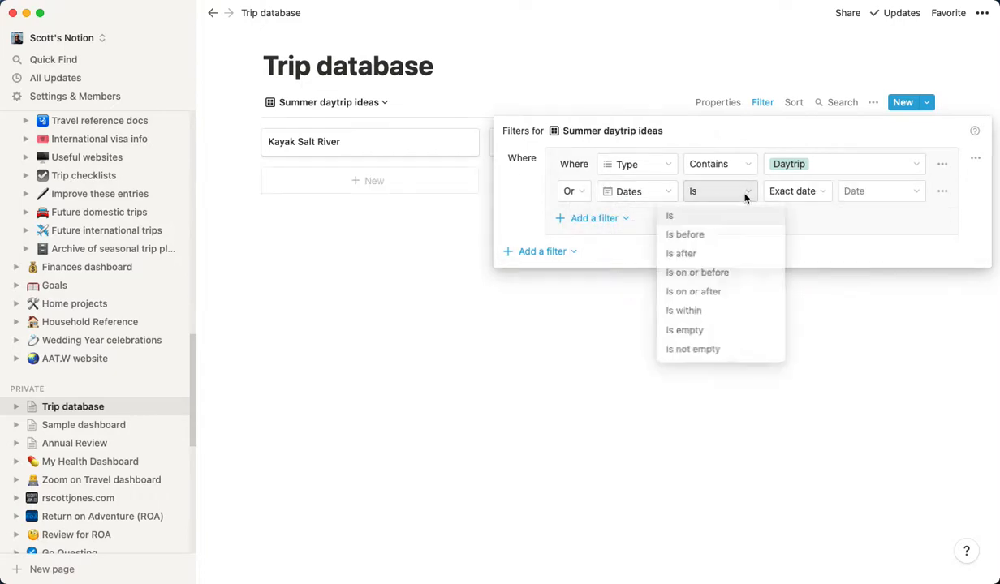
left_click(718, 331)
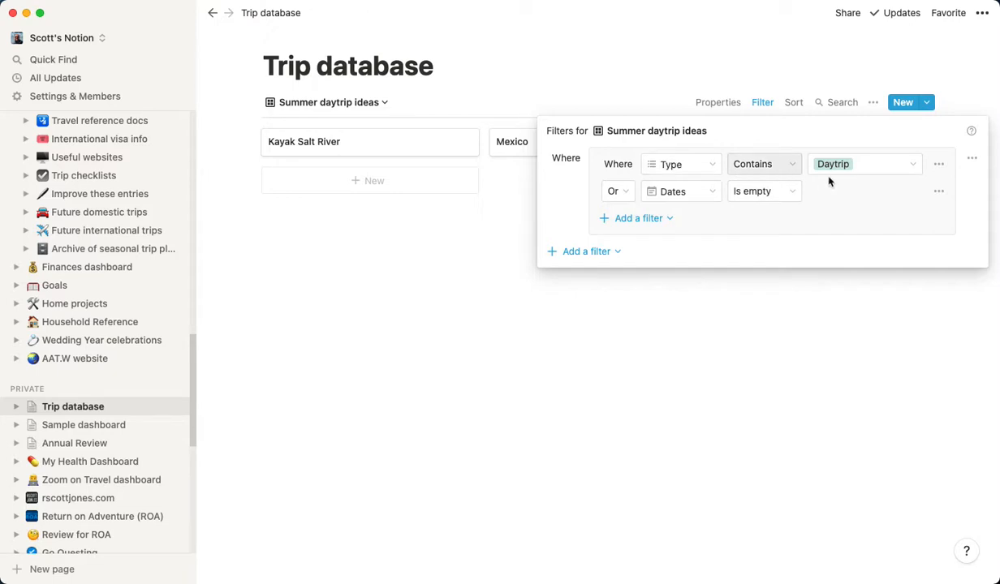
Add a second filter group to the Summer daytrip ideas view requiring Season to contain Summer
left_click(615, 252)
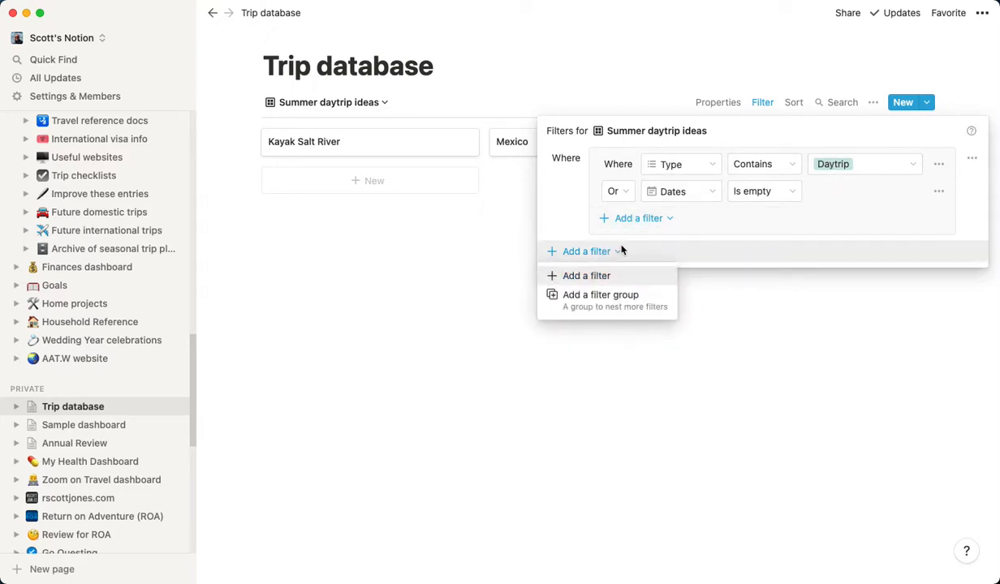
left_click(626, 295)
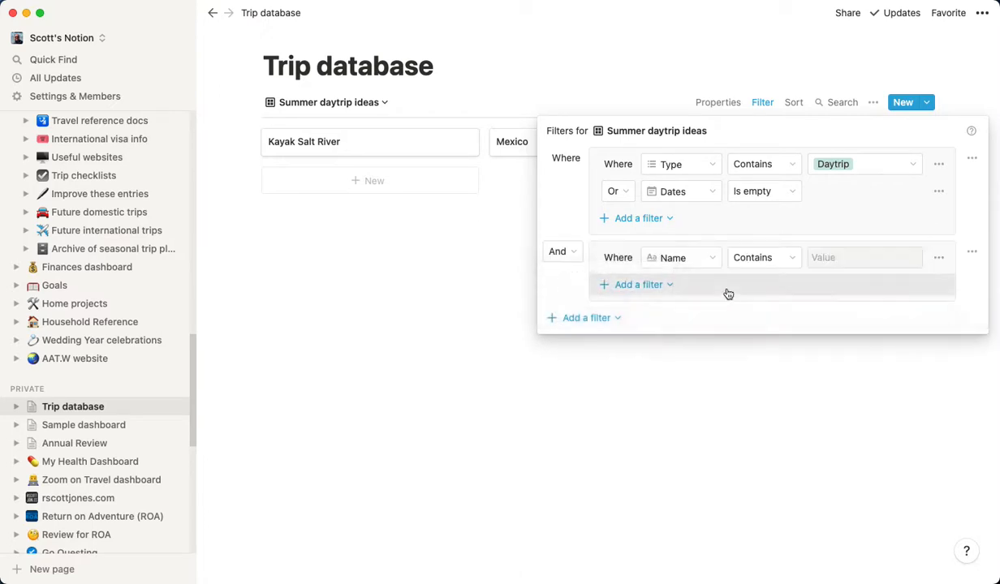
left_click(696, 260)
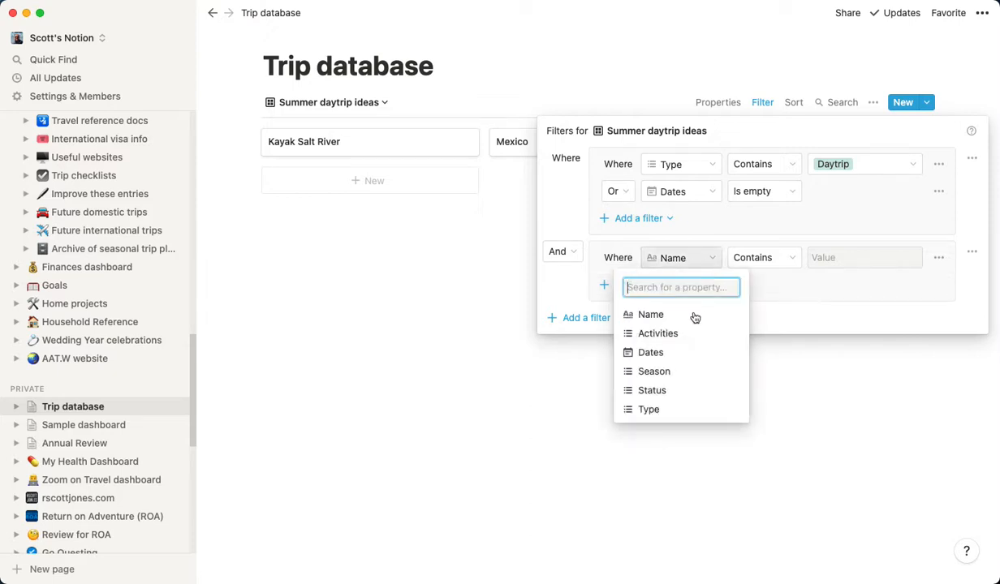
left_click(671, 374)
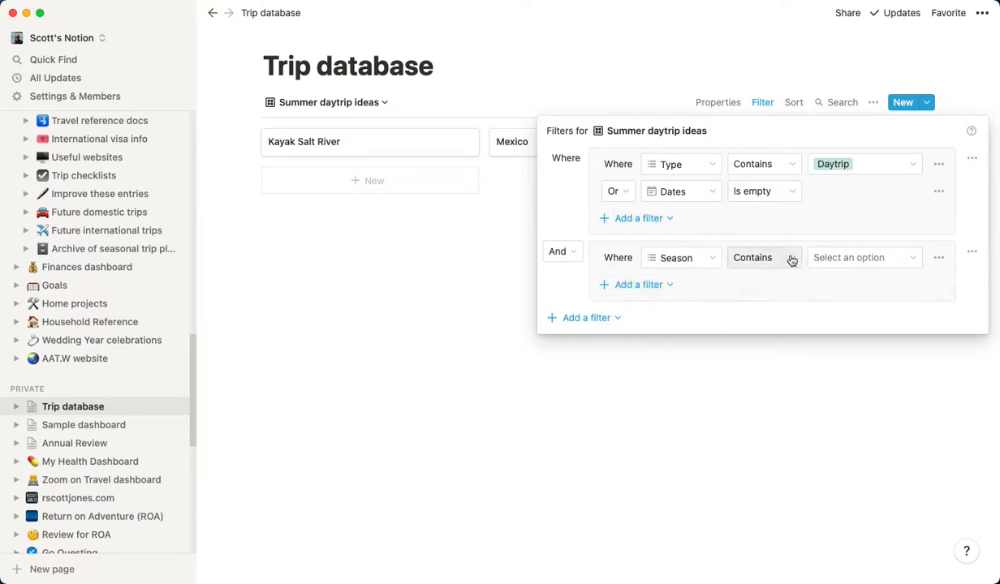
left_click(839, 258)
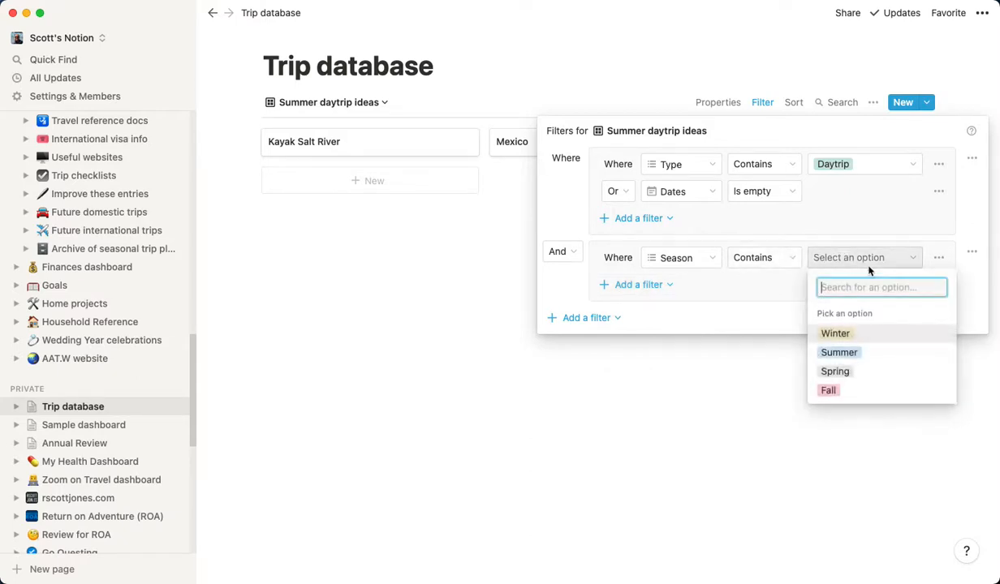
left_click(839, 353)
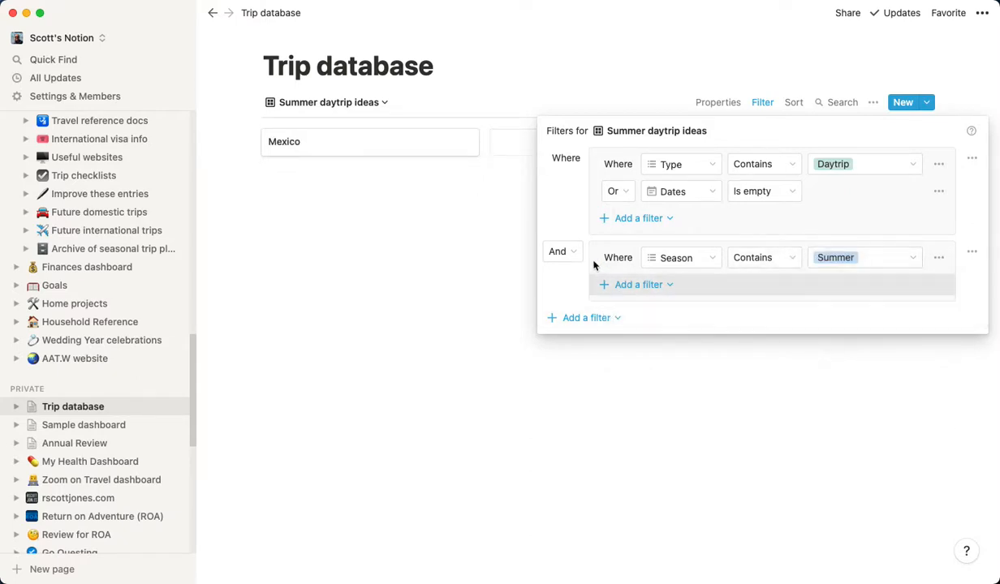
Add an Or condition to the Season filter group that matches entries whose Season is empty
left_click(661, 285)
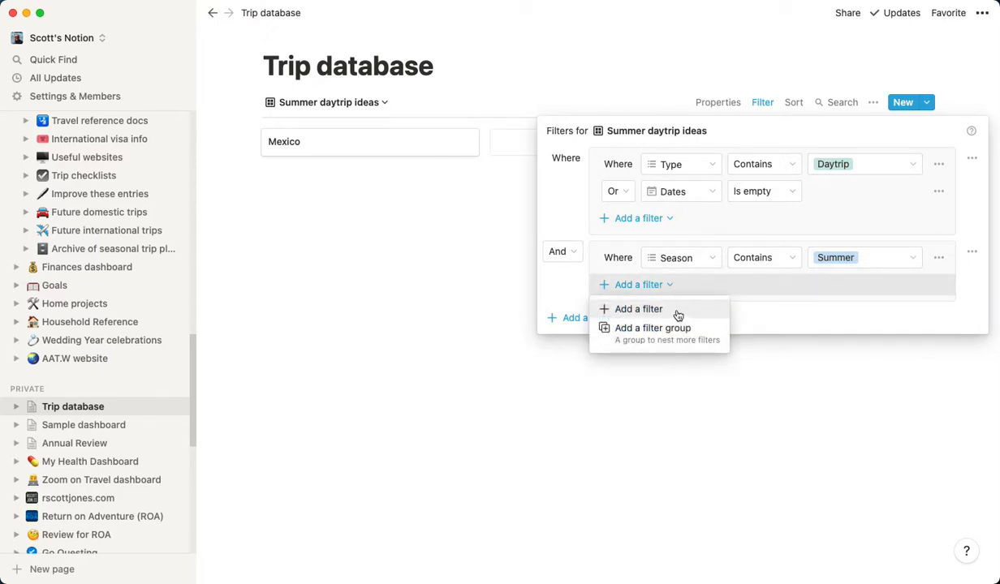
left_click(678, 312)
left_click(791, 288)
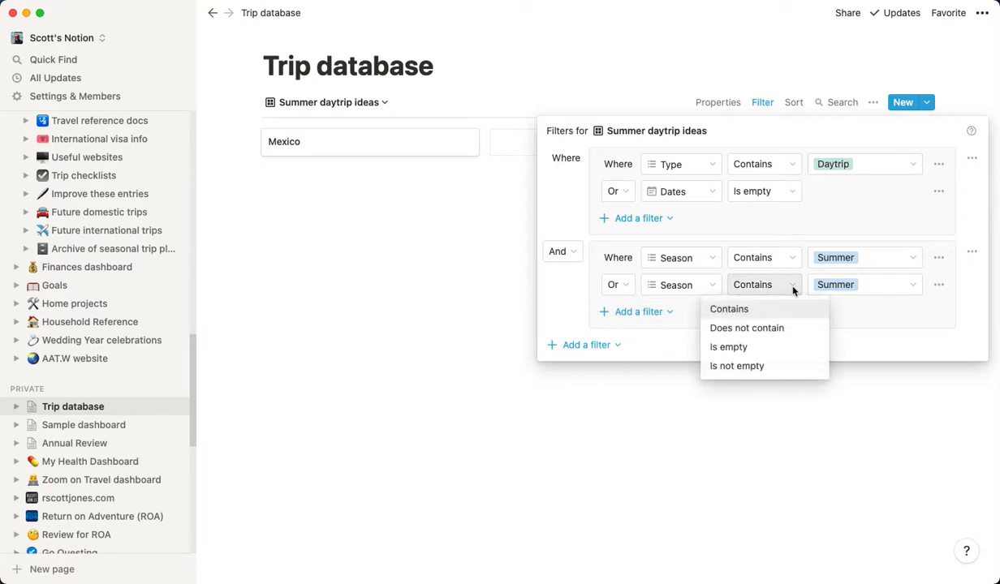
left_click(782, 348)
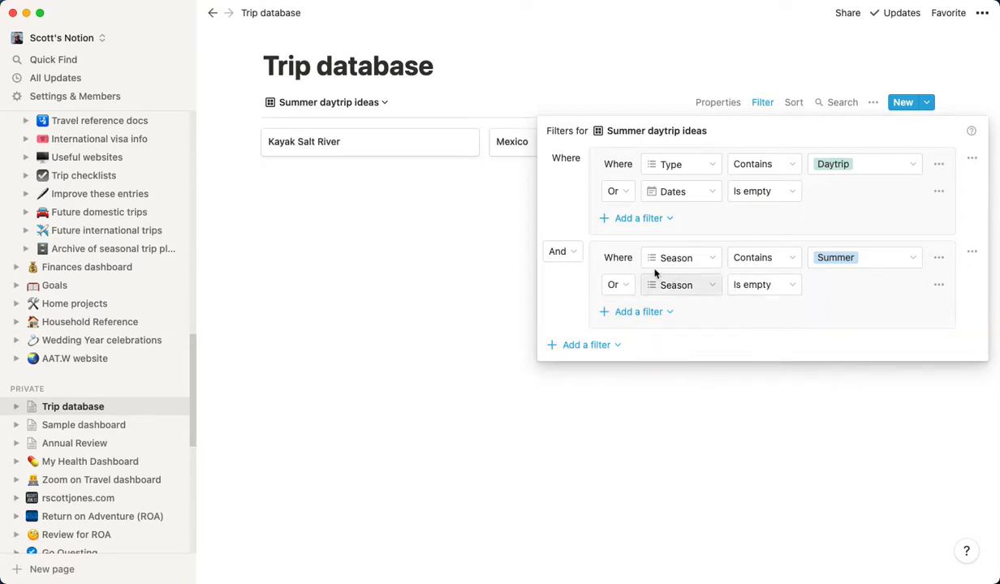
Change the operator between the Type and Dates conditions in the first filter group to And
left_click(618, 192)
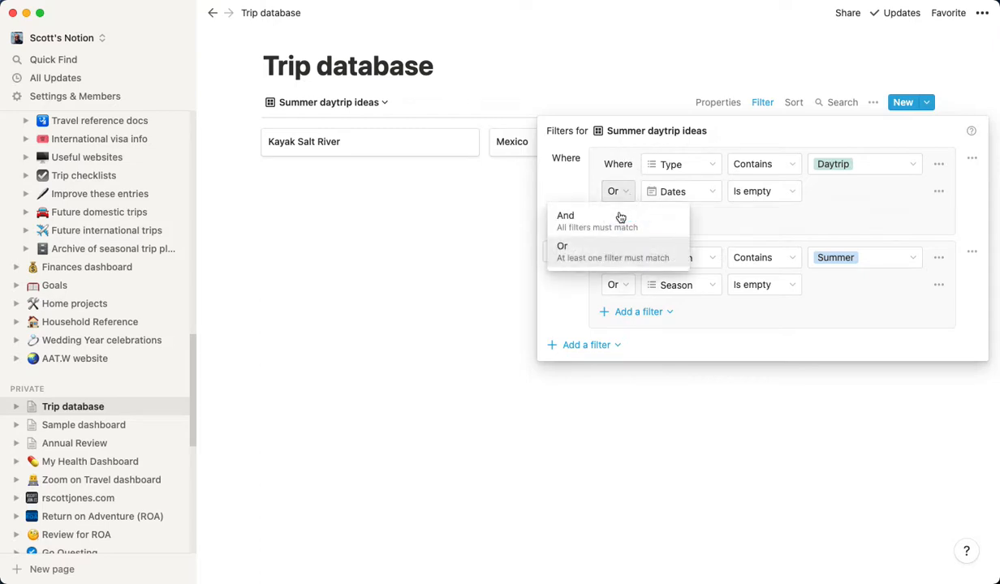
left_click(620, 218)
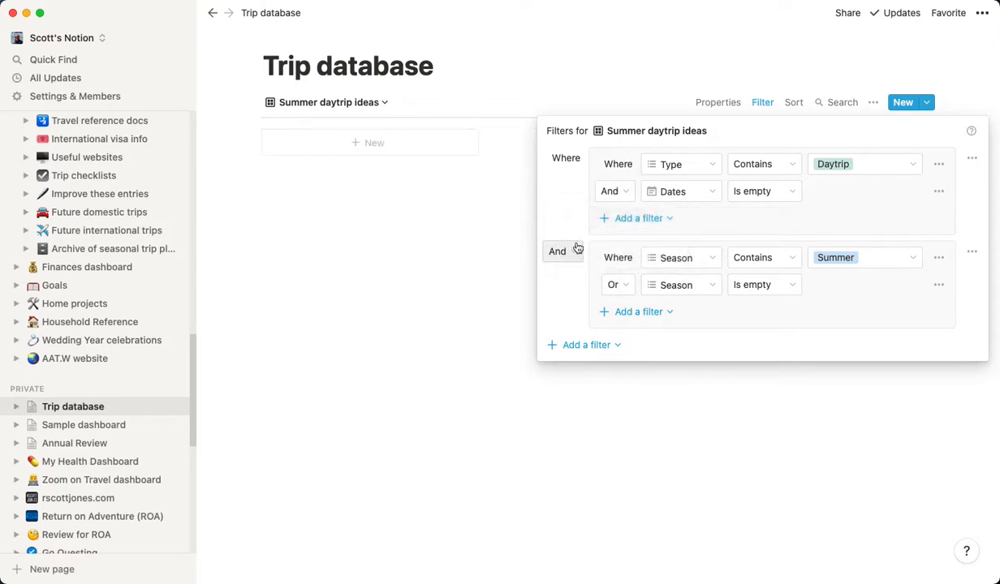
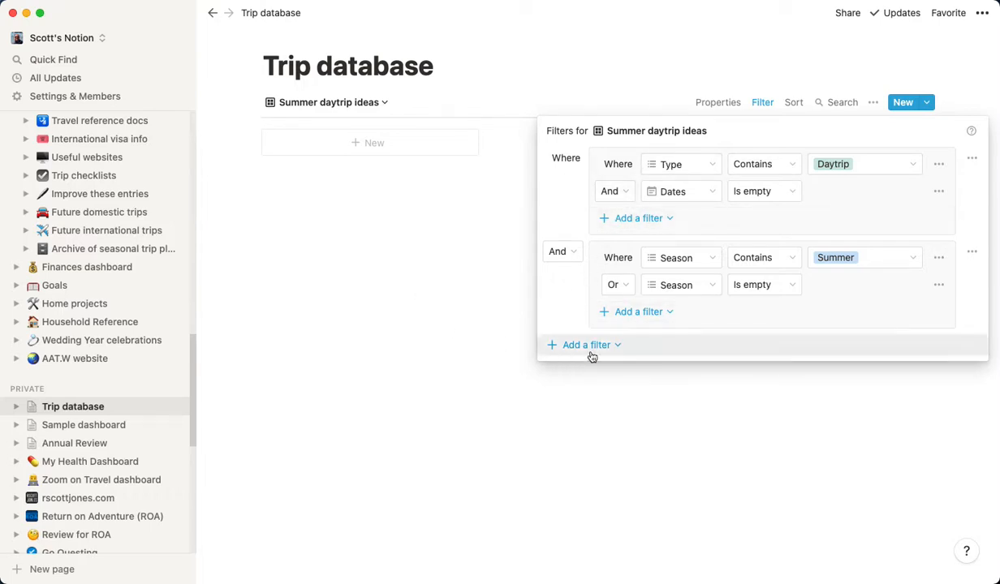
left_click(617, 347)
left_click(426, 290)
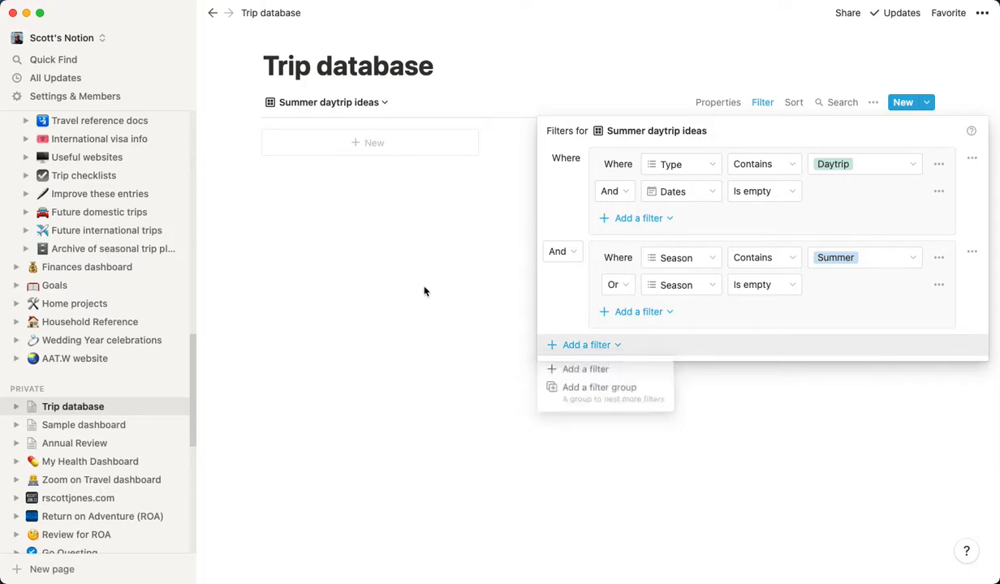
Create a new entry in the Summer daytrip ideas gallery and set its Season to Summer
left_click(405, 154)
left_click(402, 152)
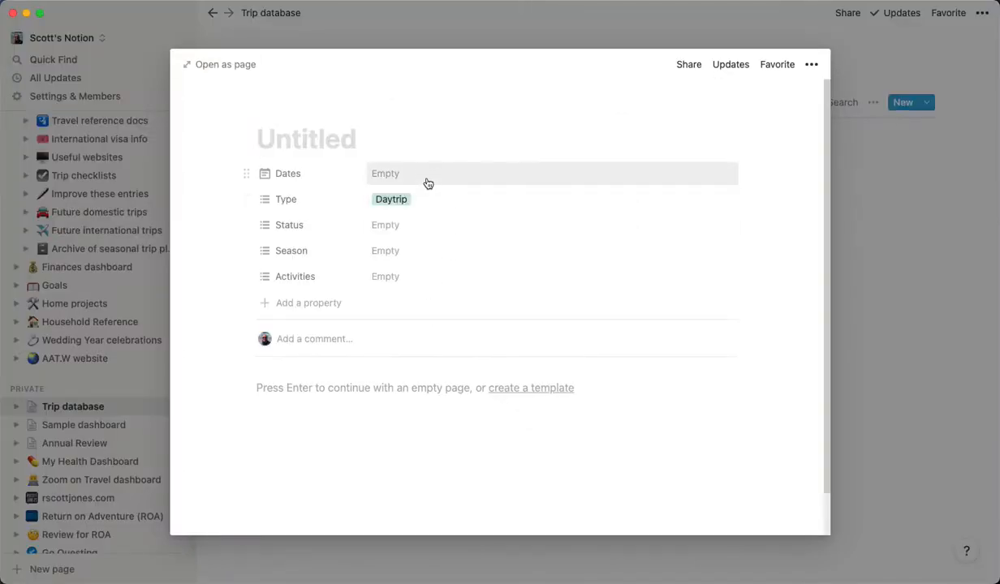
left_click(415, 227)
left_click(520, 172)
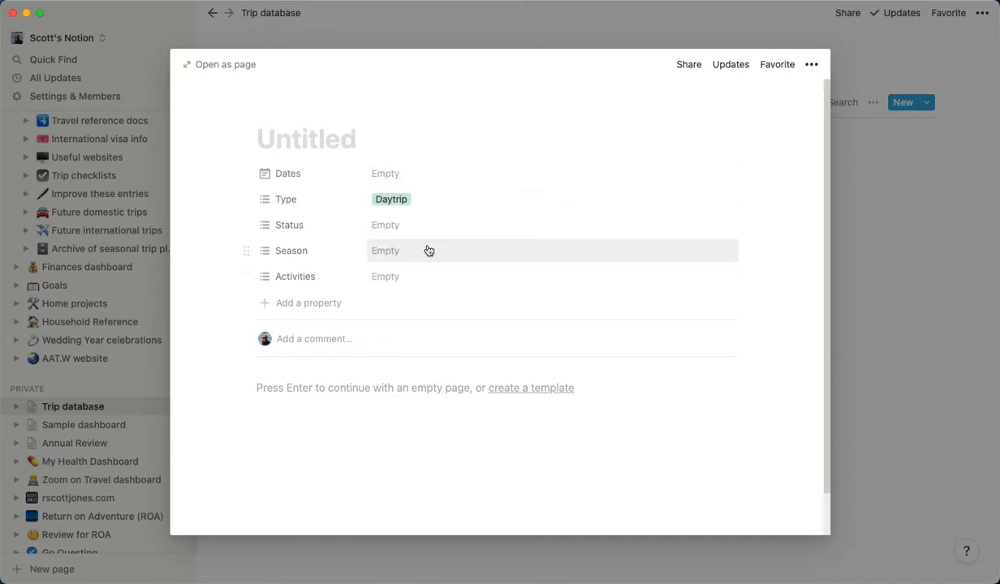
left_click(426, 250)
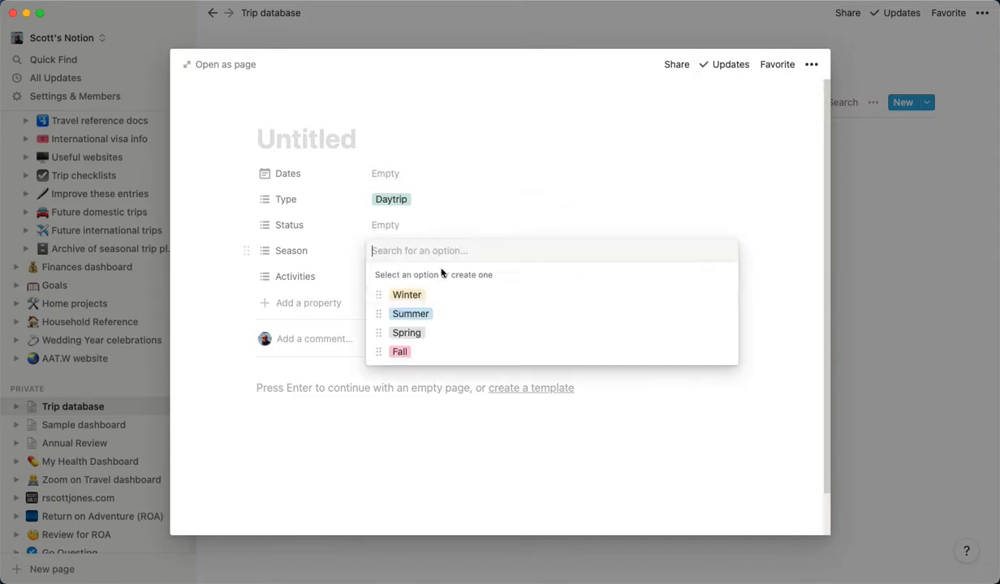
left_click(409, 315)
Title the new entry "My fav summer daytrip" and close its page
left_click(311, 140)
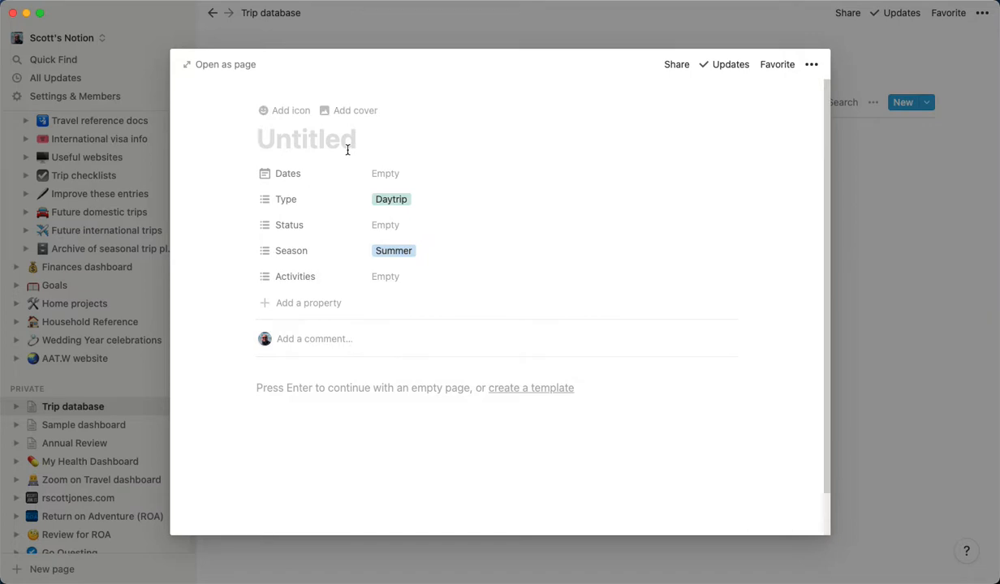
type("MY fav")
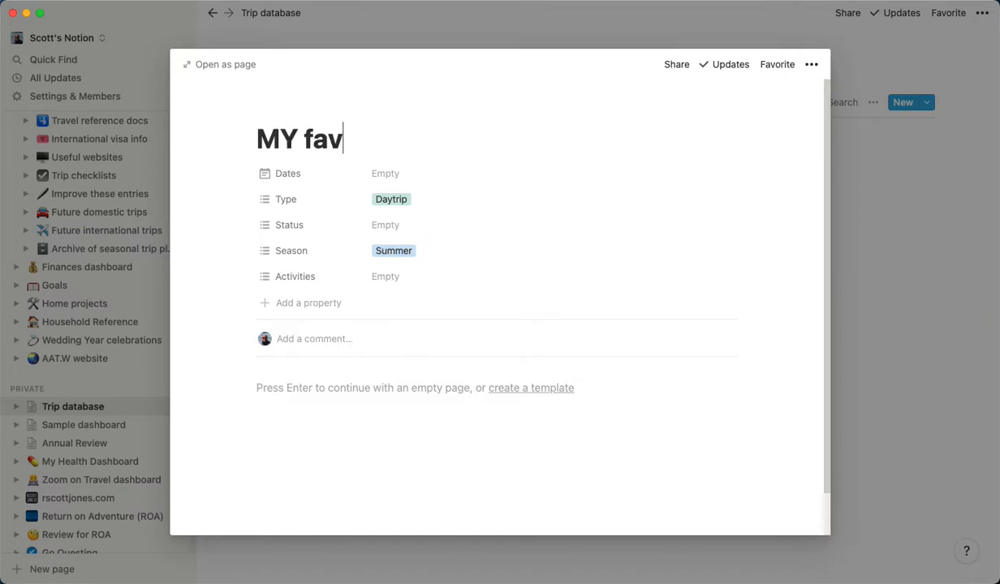
type(" summer daytrip")
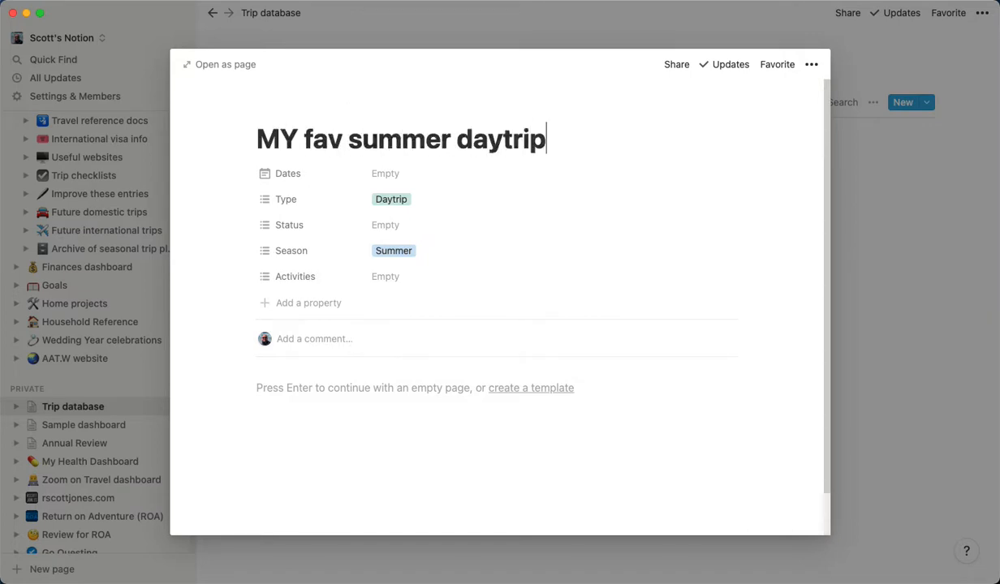
left_click_drag(279, 140, 299, 139)
left_click(298, 140)
key("BackSpace")
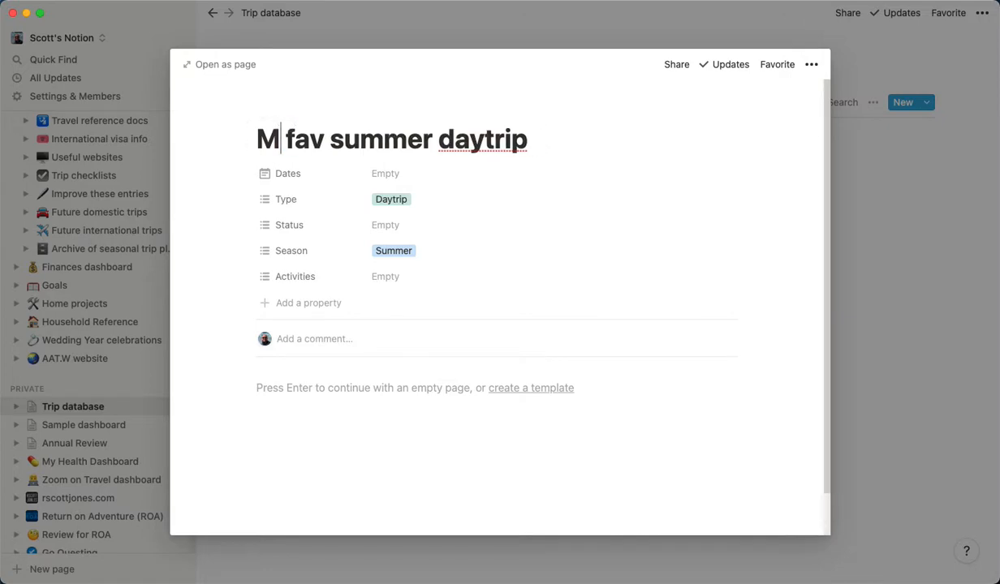
type("y")
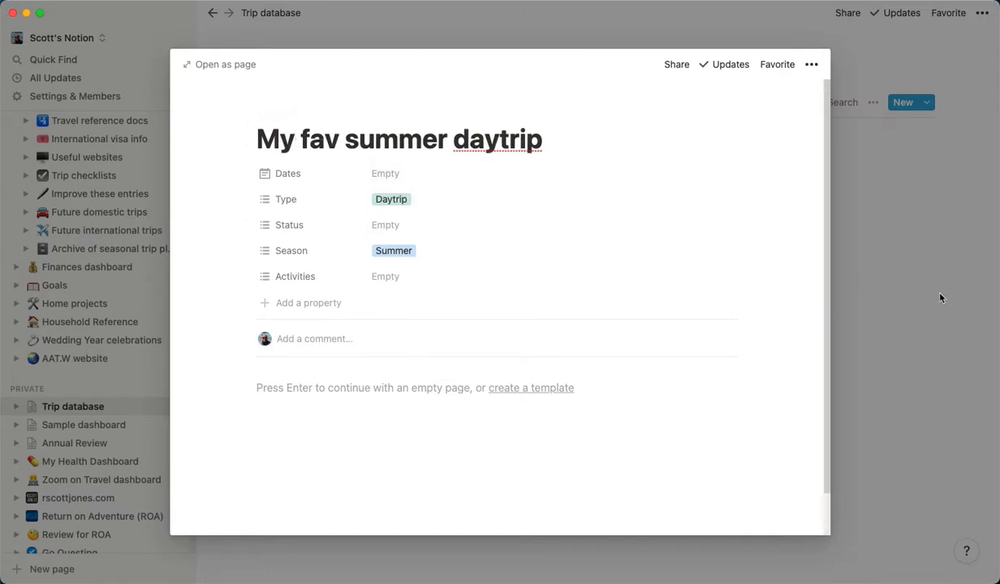
left_click(940, 293)
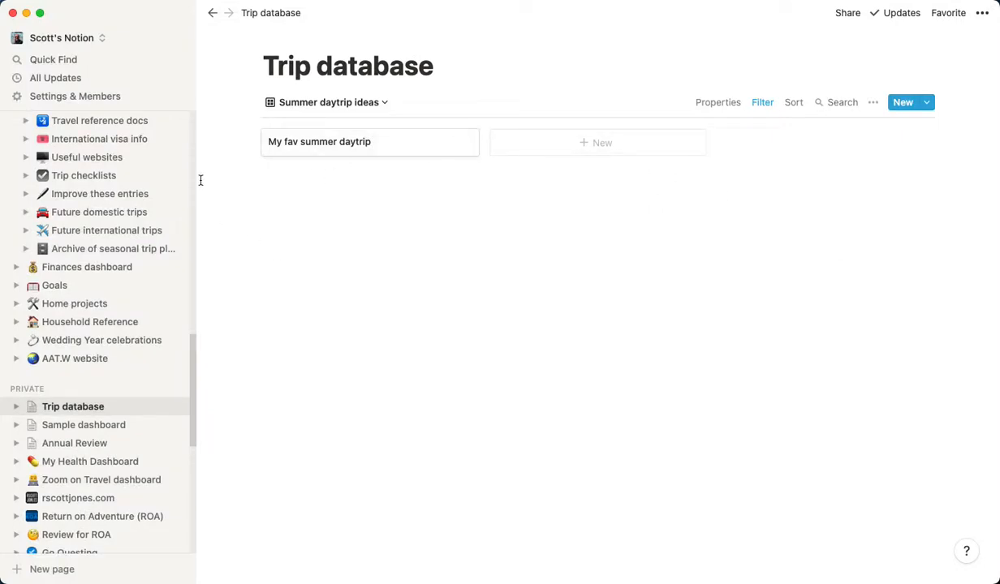
Review the entries in the Upcoming trips and Trip opportunities views of the Trip database
left_click(357, 107)
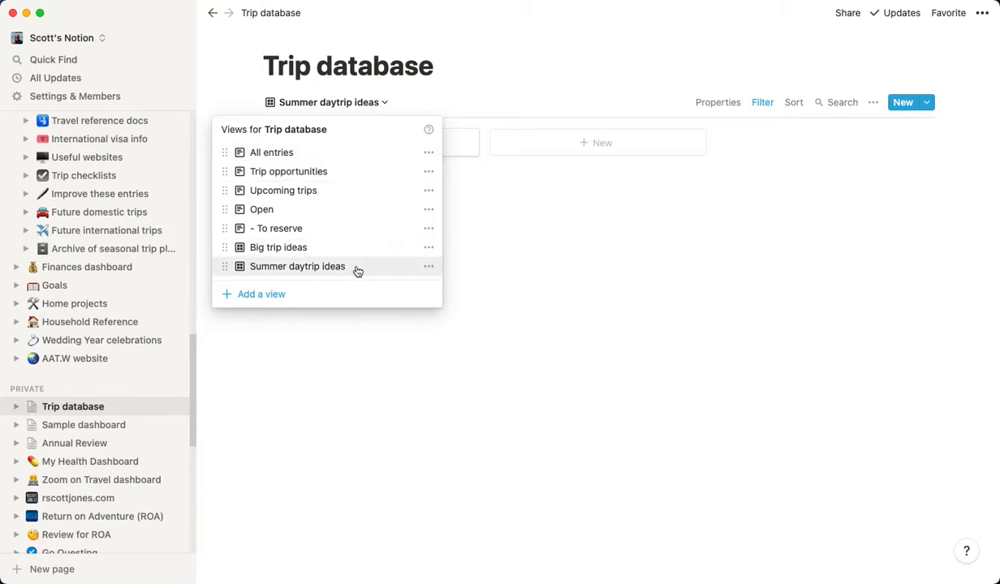
left_click(349, 192)
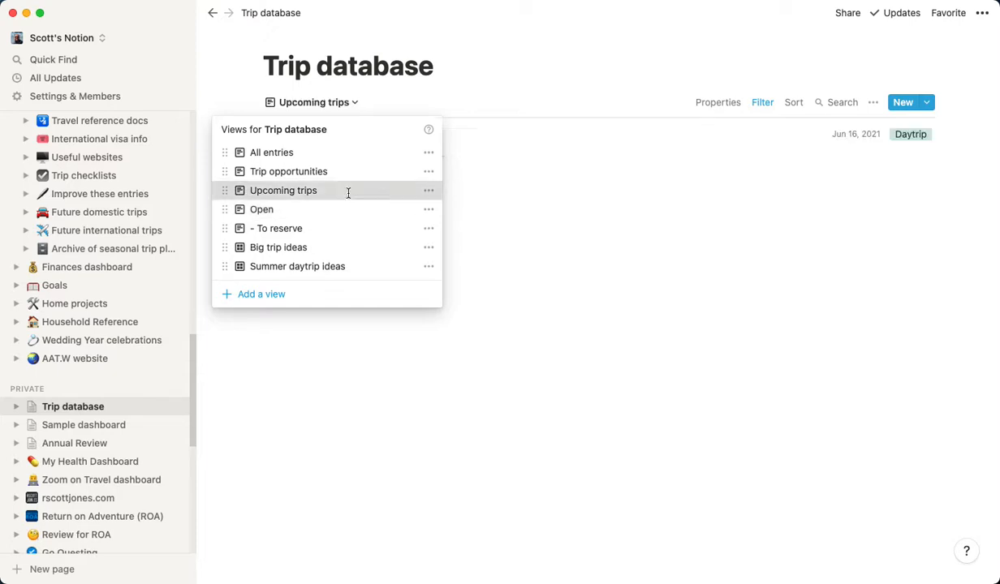
left_click(342, 104)
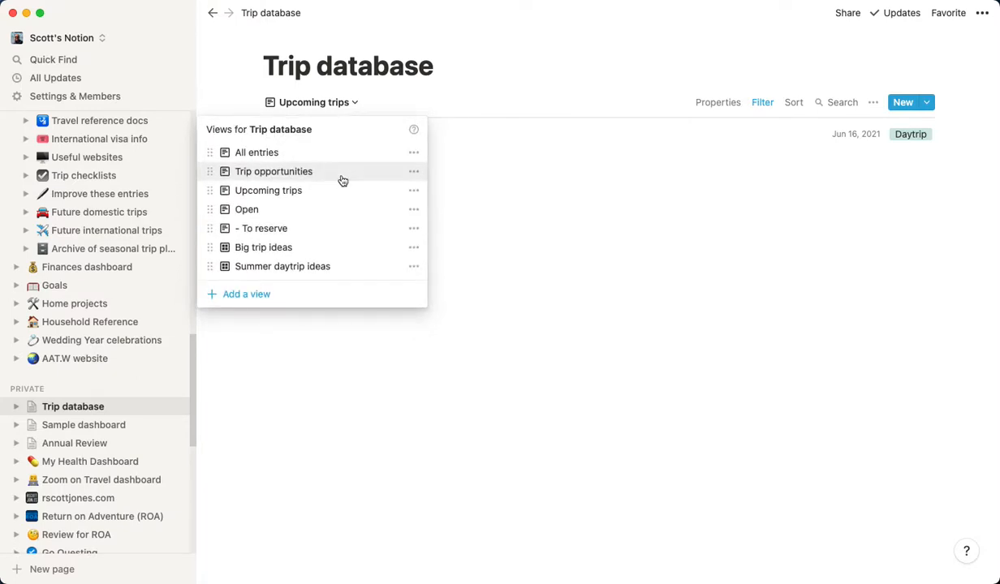
left_click(342, 177)
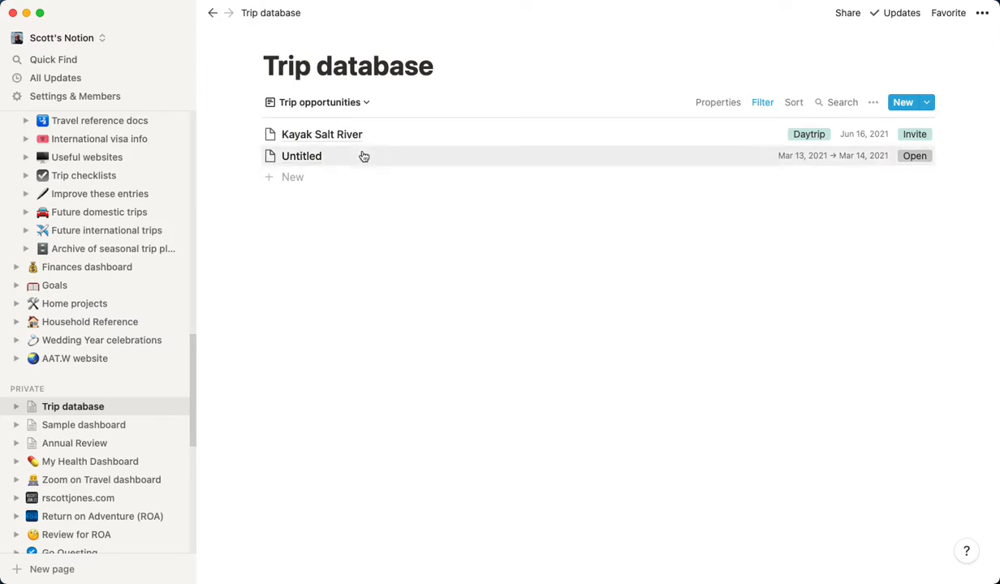
Add a new List view named "Archived trips" to the Trip database
left_click(347, 104)
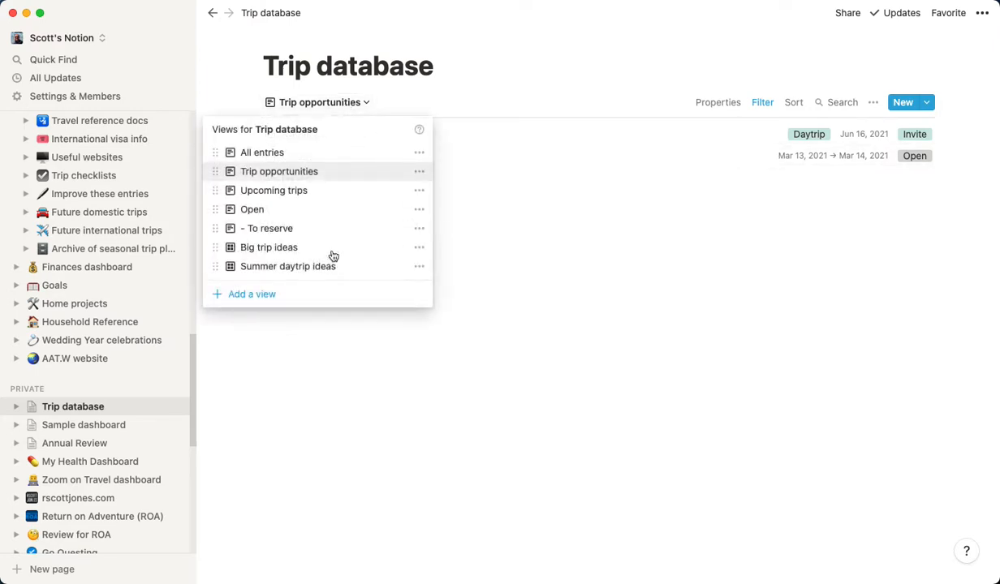
left_click(284, 294)
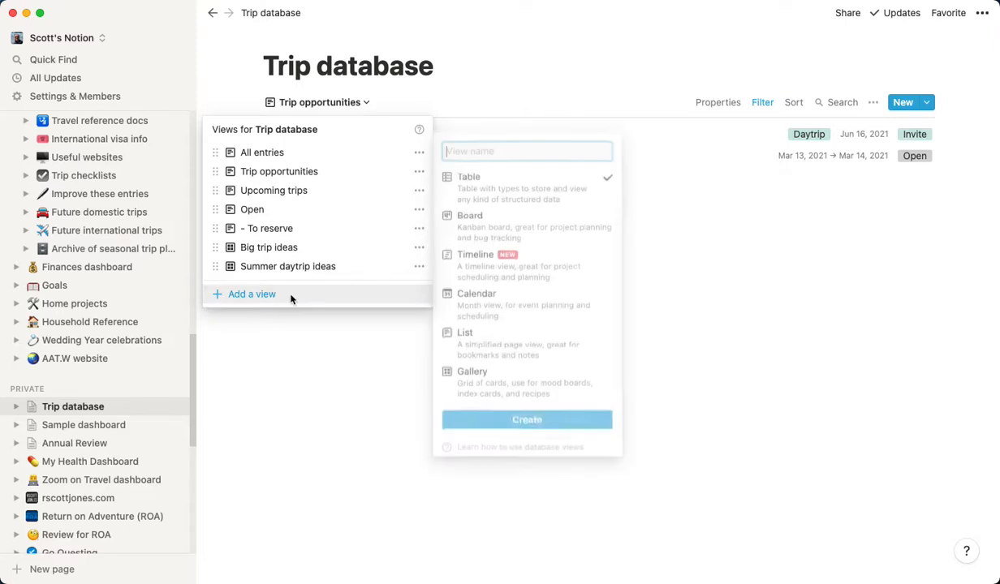
left_click(562, 334)
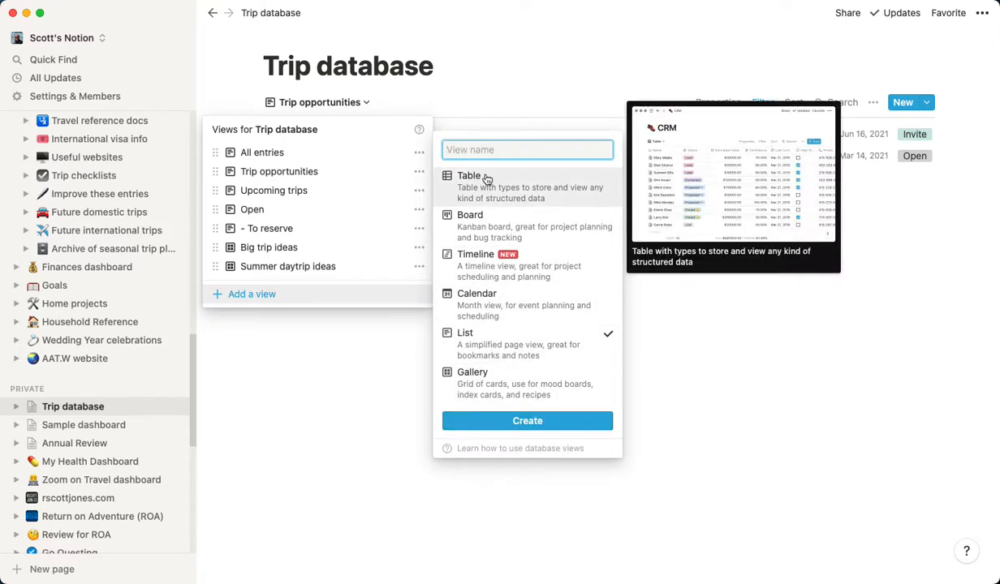
type("Archived trips")
left_click(566, 420)
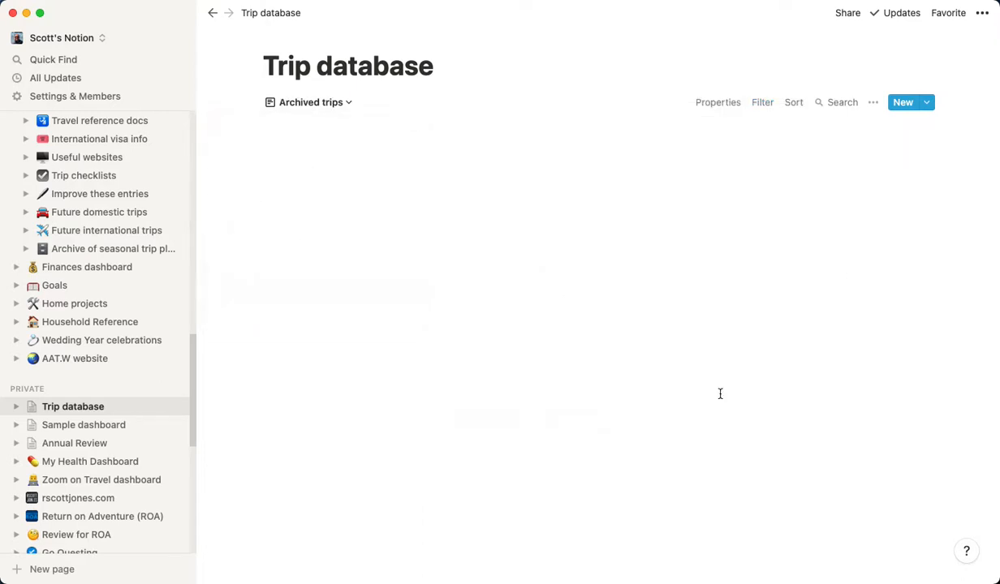
Add a filter to the Archived trips view that keeps entries whose Dates is before Today
left_click(756, 106)
left_click(637, 227)
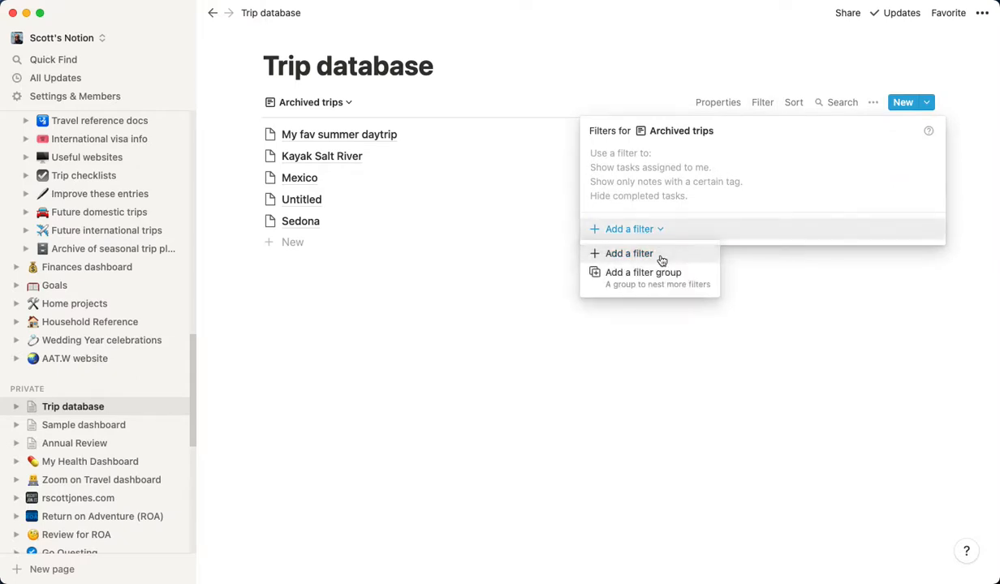
left_click(654, 253)
left_click(677, 158)
left_click(681, 253)
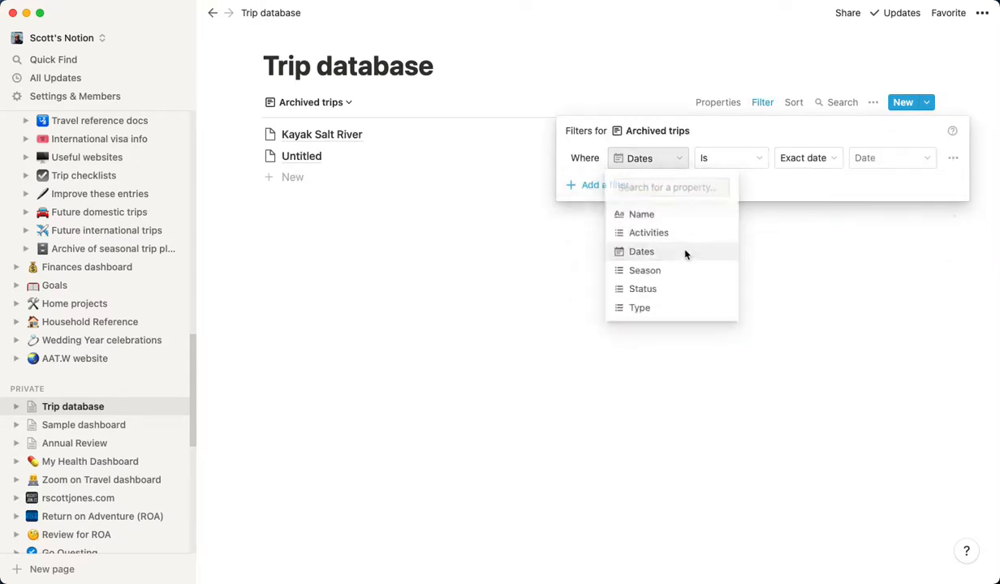
left_click(751, 167)
left_click(810, 160)
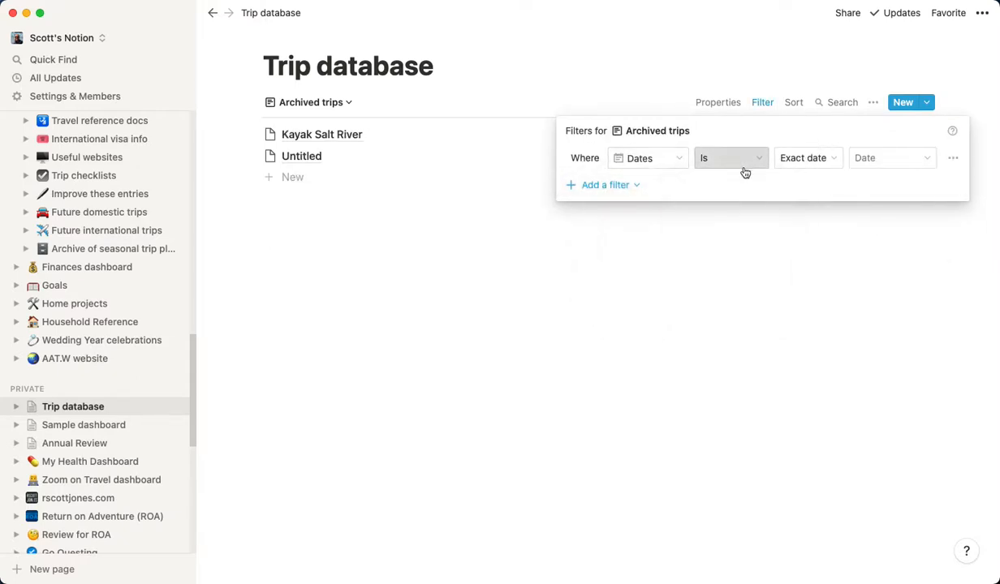
left_click(744, 167)
left_click(754, 203)
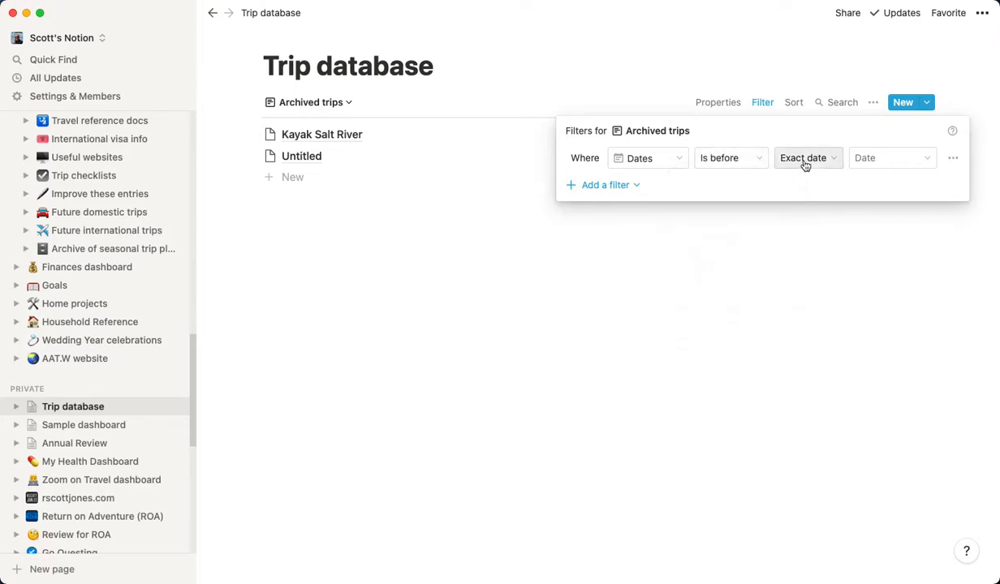
left_click(815, 159)
left_click(817, 185)
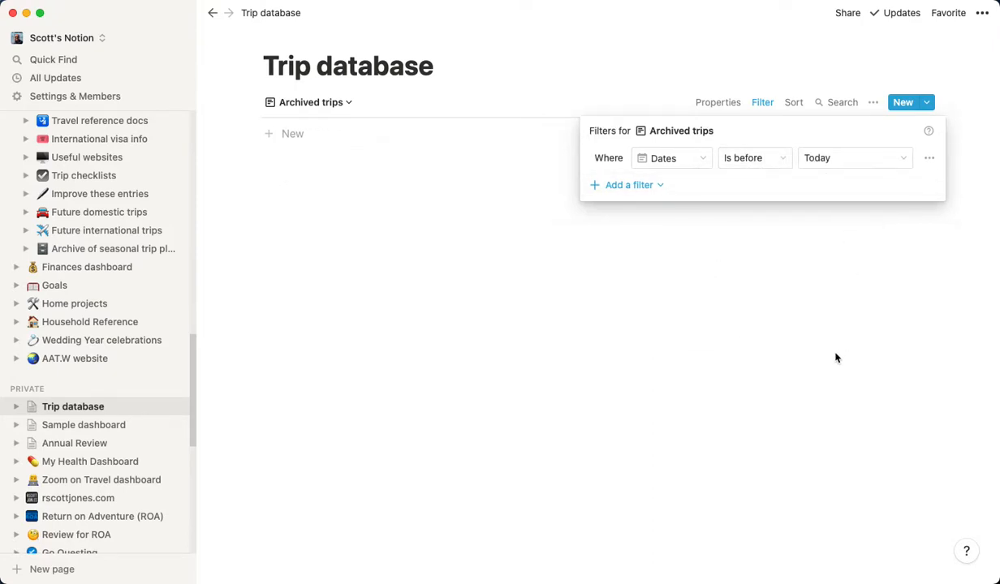
Add an entry titled "Old trip" to the Archived trips view, set its Dates to Feb 9, 2021 and close its page
left_click(653, 324)
left_click(301, 137)
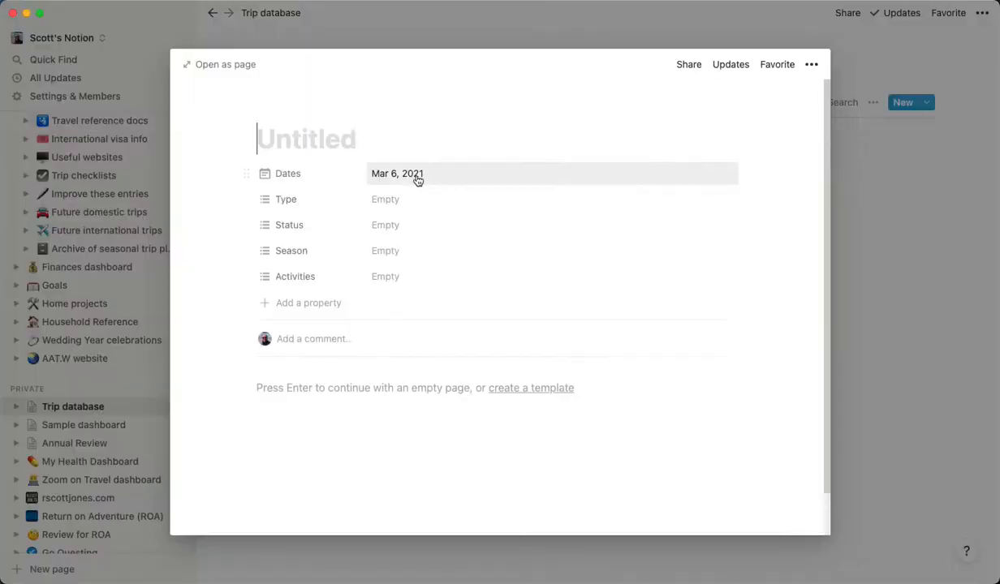
type("Old trip")
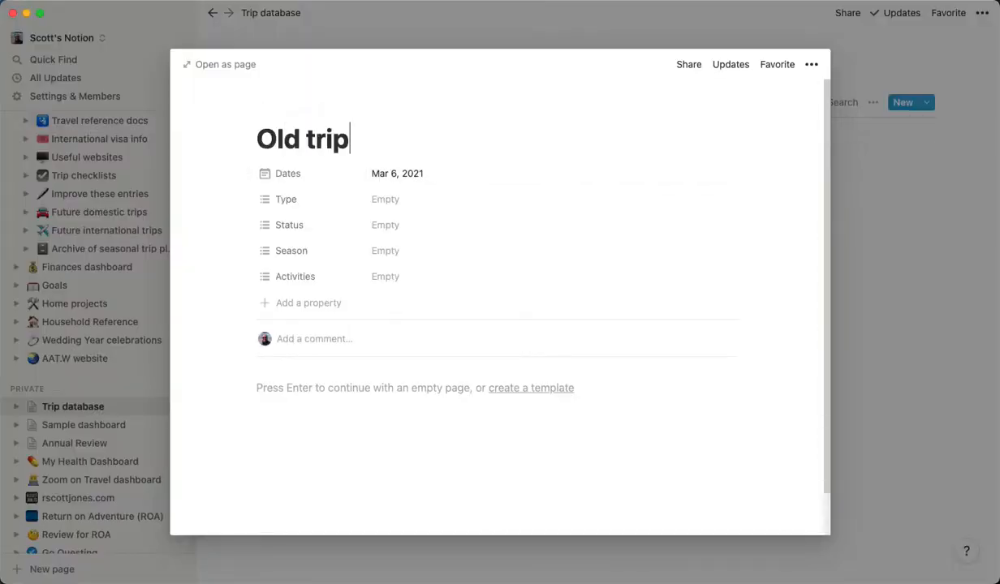
left_click(407, 173)
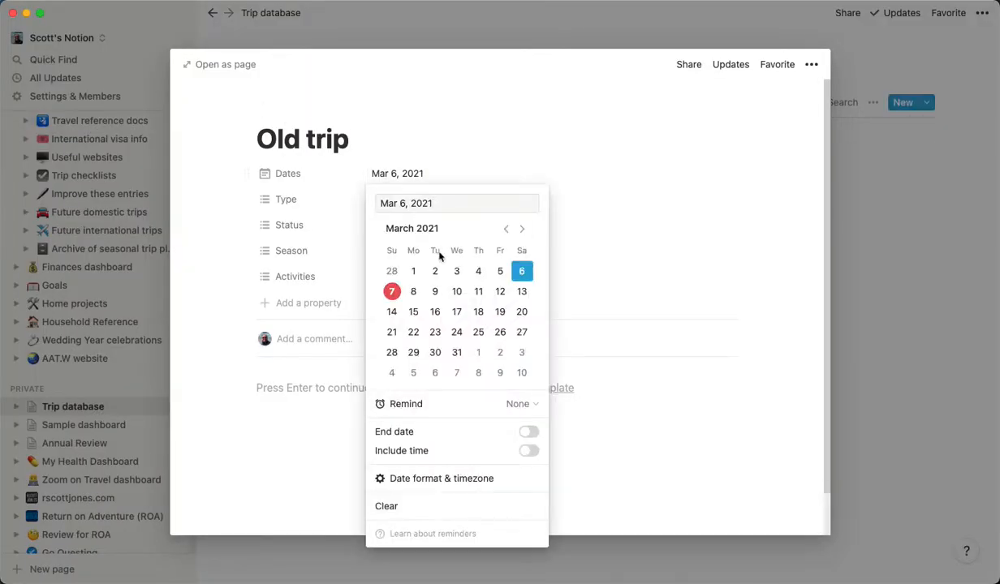
left_click(507, 229)
left_click(435, 291)
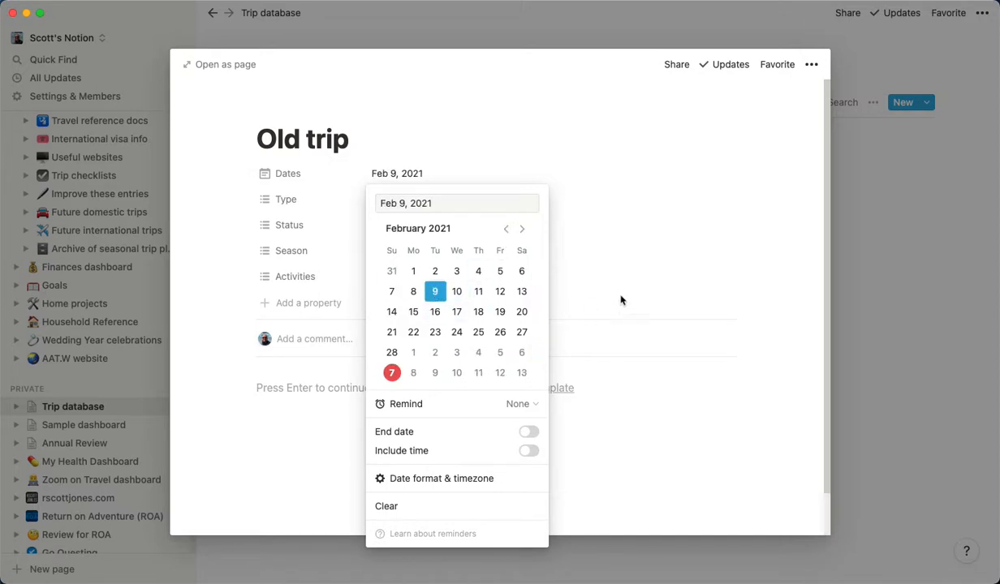
left_click(667, 233)
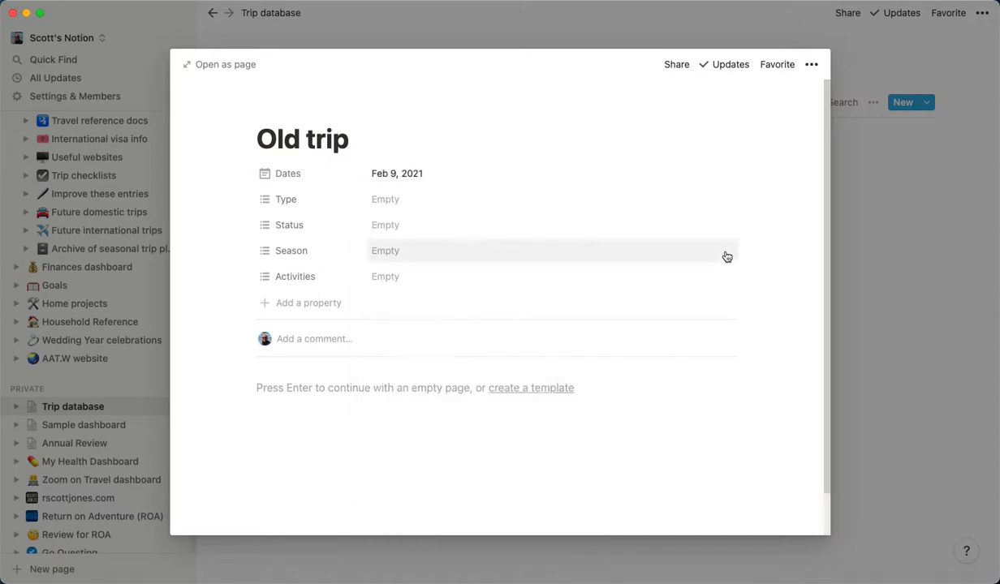
left_click(908, 323)
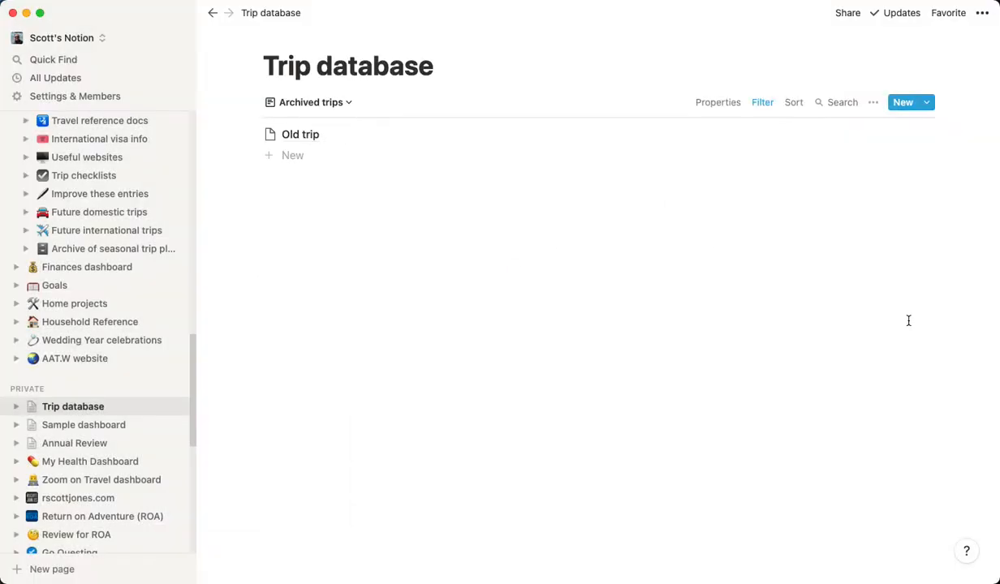
Review the All entries view with its property visibility settings, and the Big trip ideas view of the Trip database
left_click(315, 102)
left_click(325, 154)
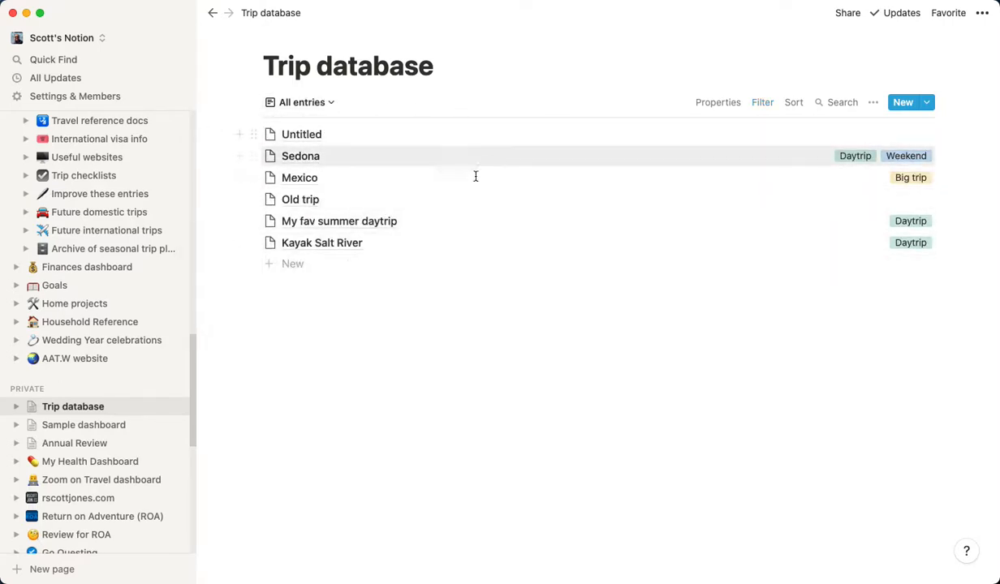
left_click(733, 105)
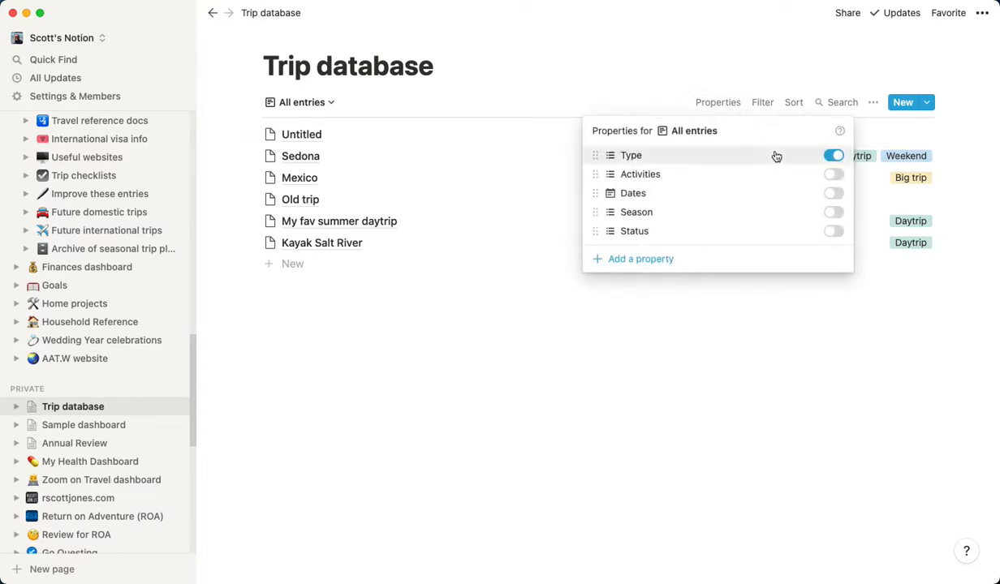
left_click(668, 81)
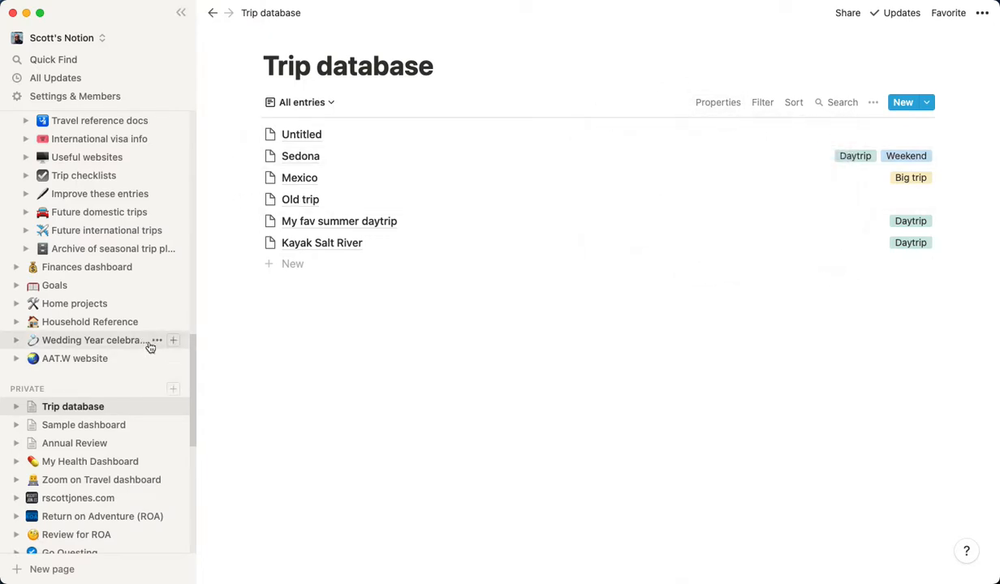
left_click(296, 103)
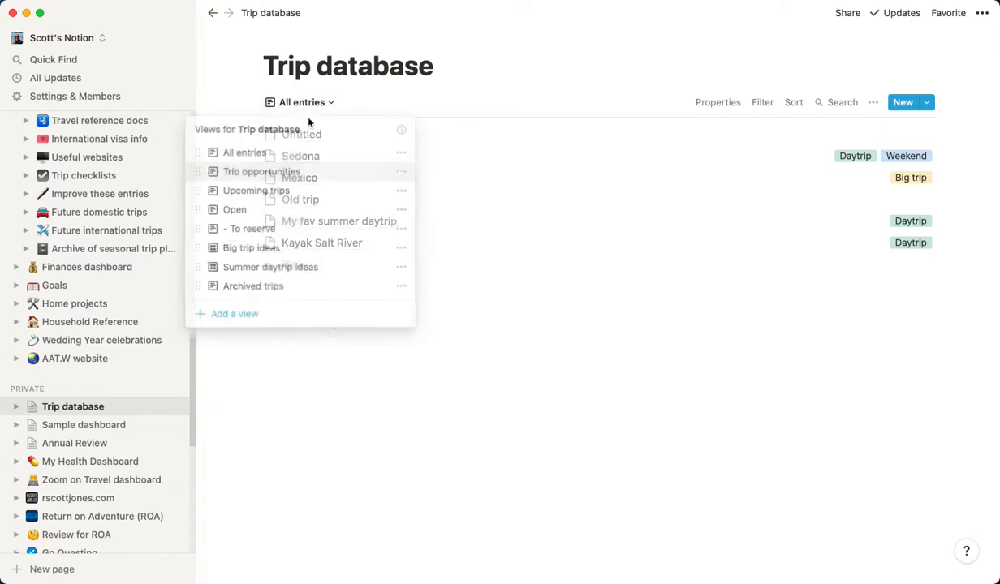
left_click(294, 249)
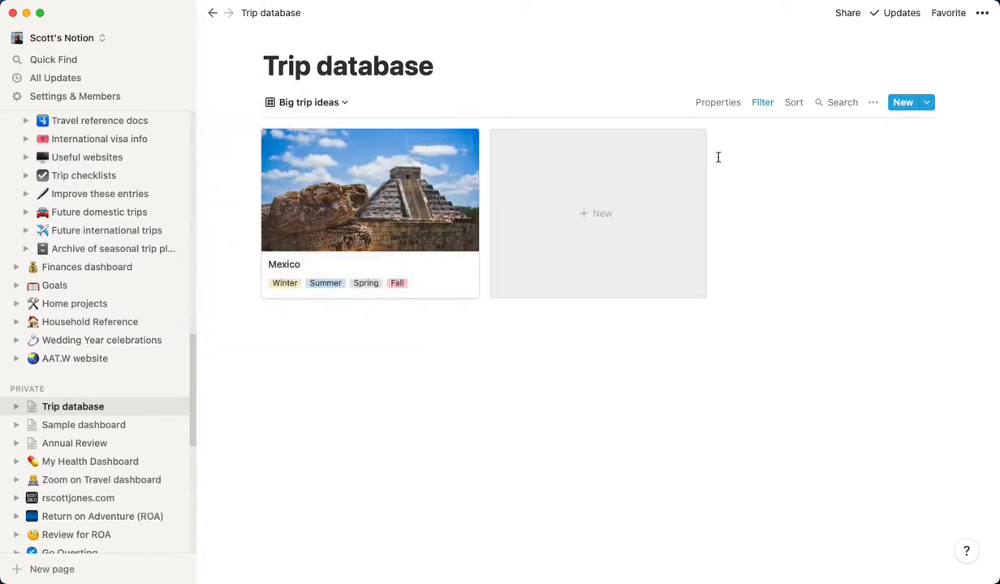
Sort the Upcoming trips view by Dates in ascending order
left_click(323, 104)
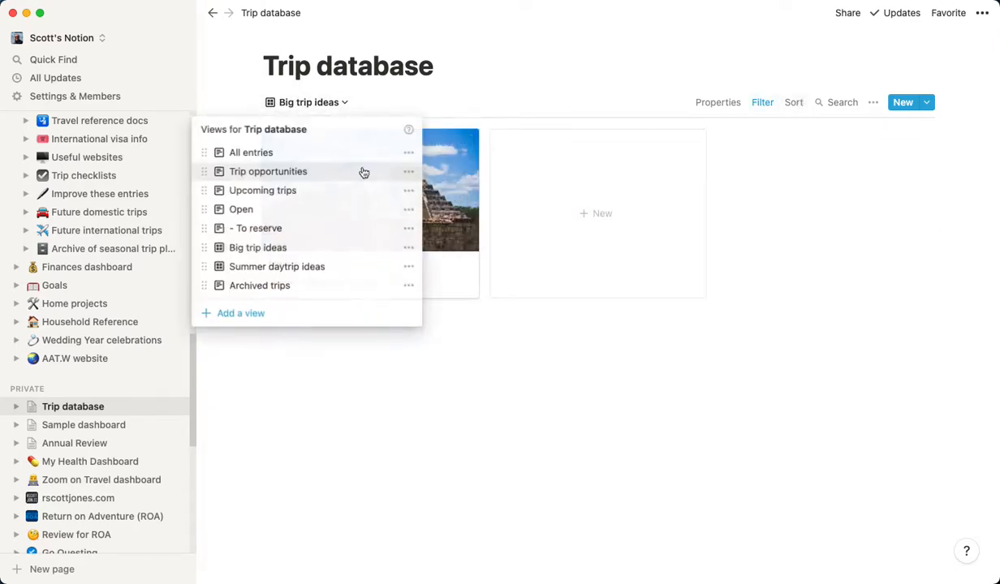
left_click(325, 192)
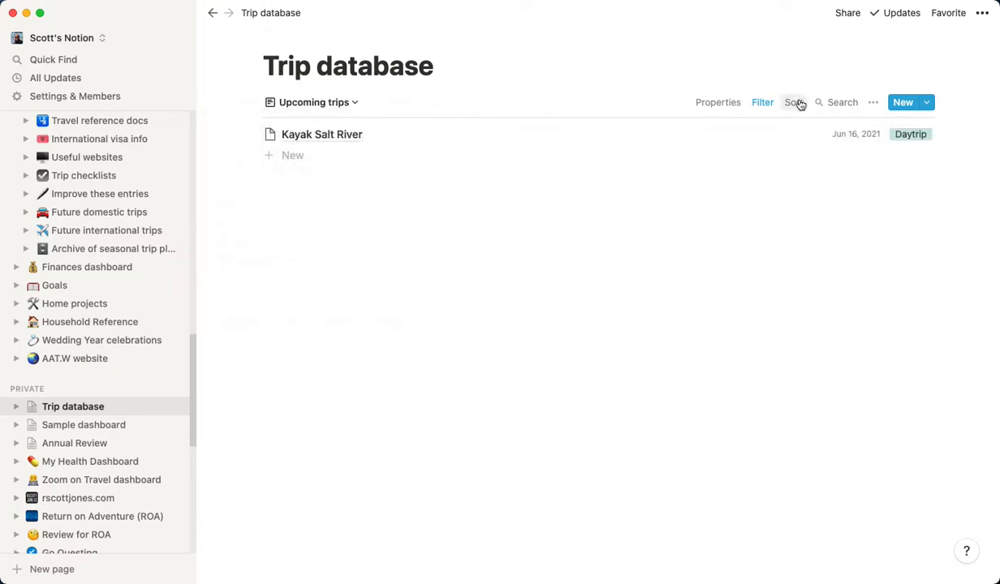
left_click(797, 103)
left_click(714, 227)
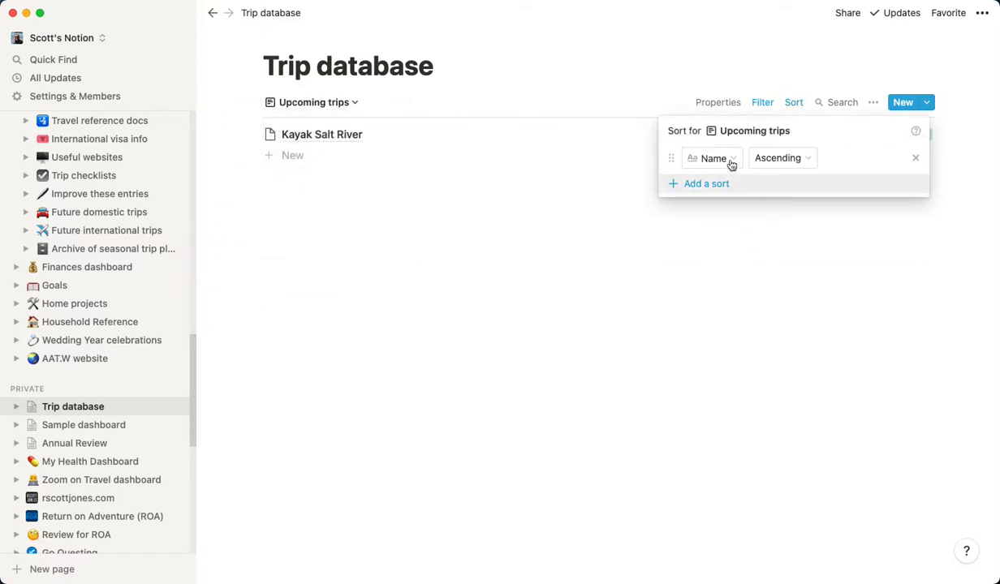
left_click(715, 185)
left_click(723, 253)
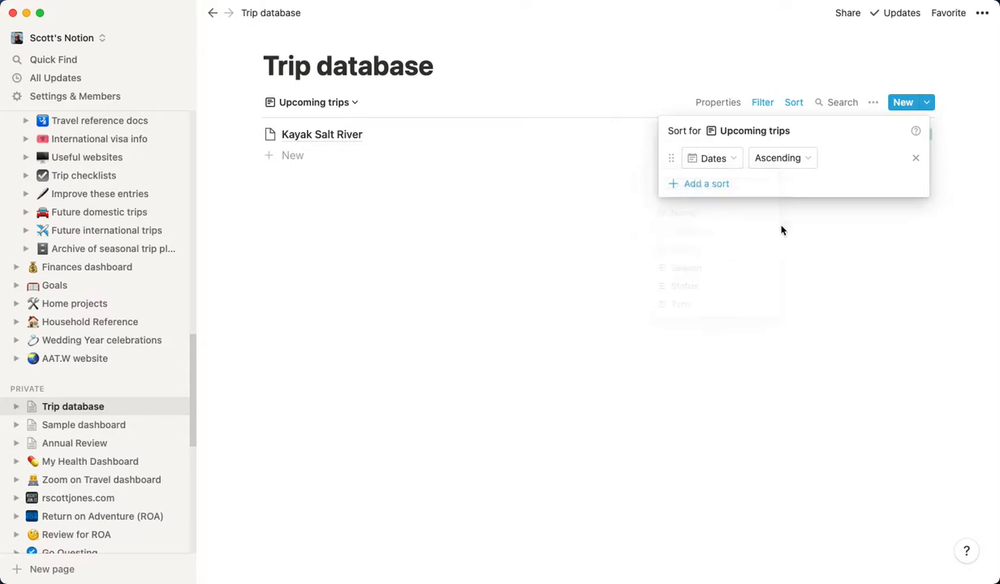
Add a new entry titled "Other trip" to the Upcoming trips view
left_click(308, 159)
type("O")
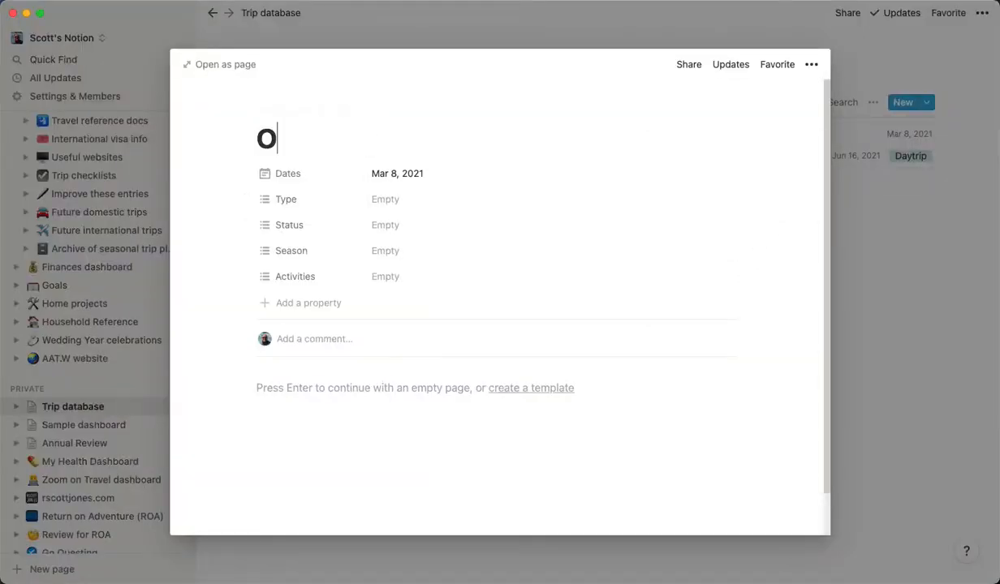
type("ther tri")
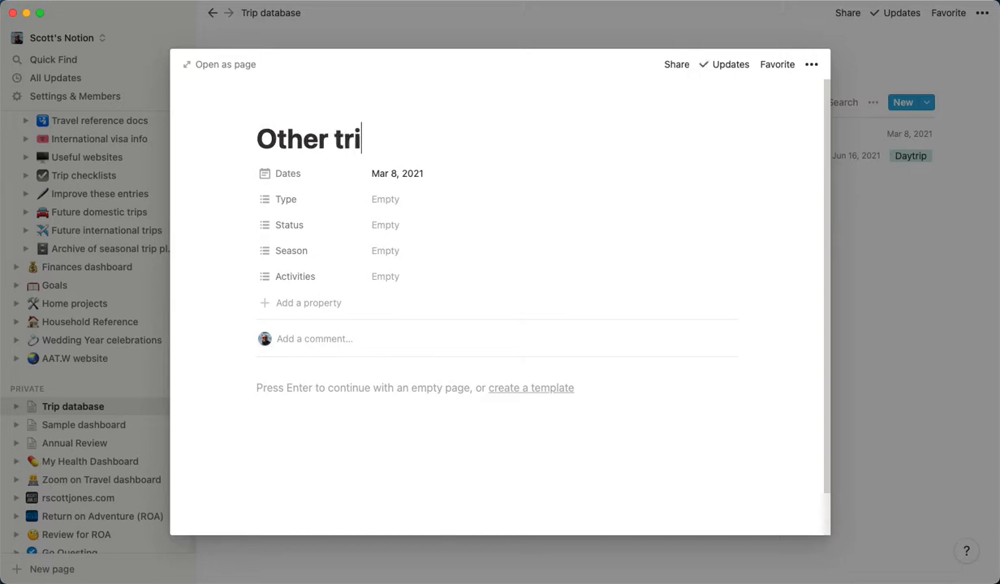
type("p")
Set the Dates of the Other trip entry to a range from Mar 10, 2021 to Mar 13, 2021
left_click(449, 181)
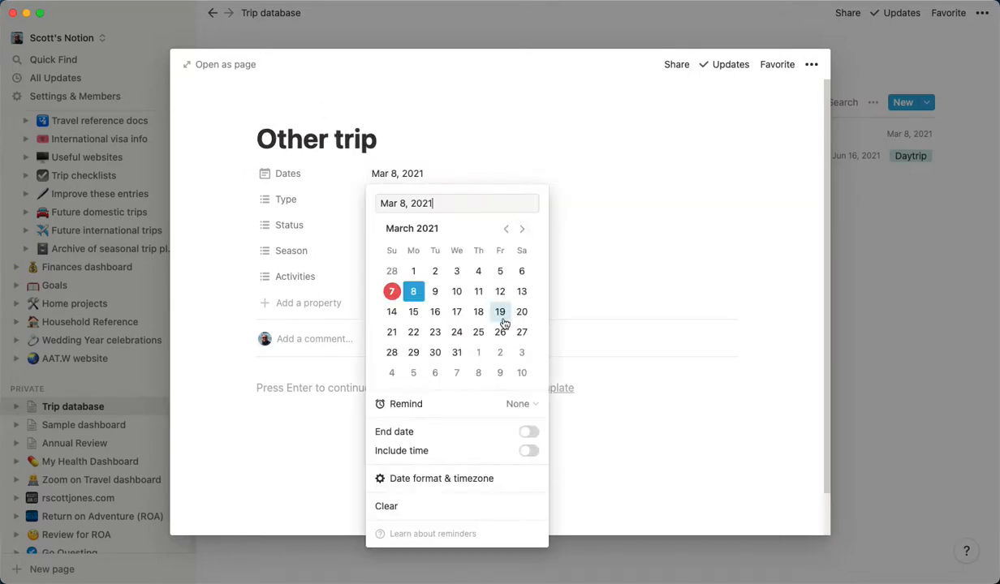
left_click(456, 291)
left_click(694, 254)
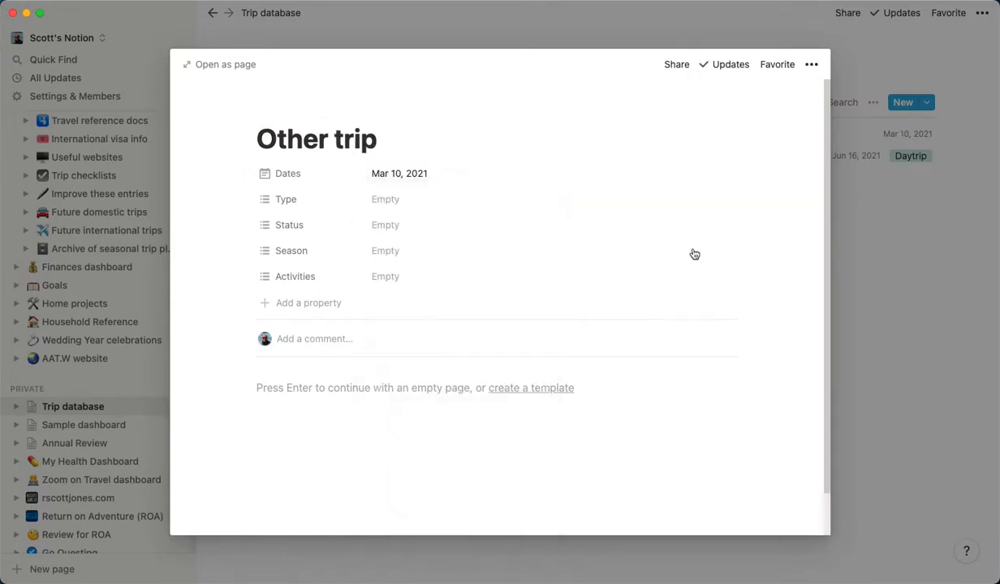
left_click(455, 178)
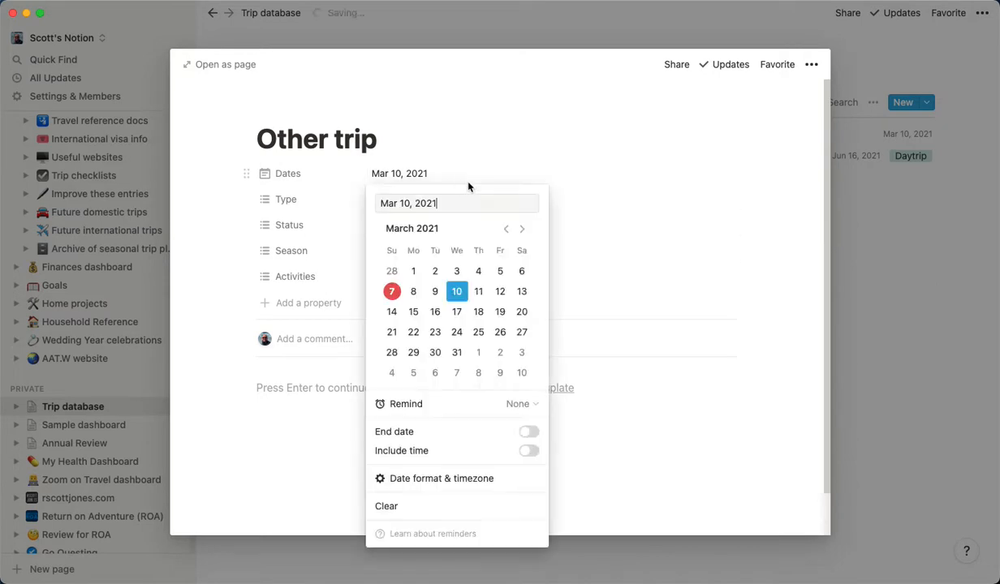
left_click(528, 432)
left_click(522, 291)
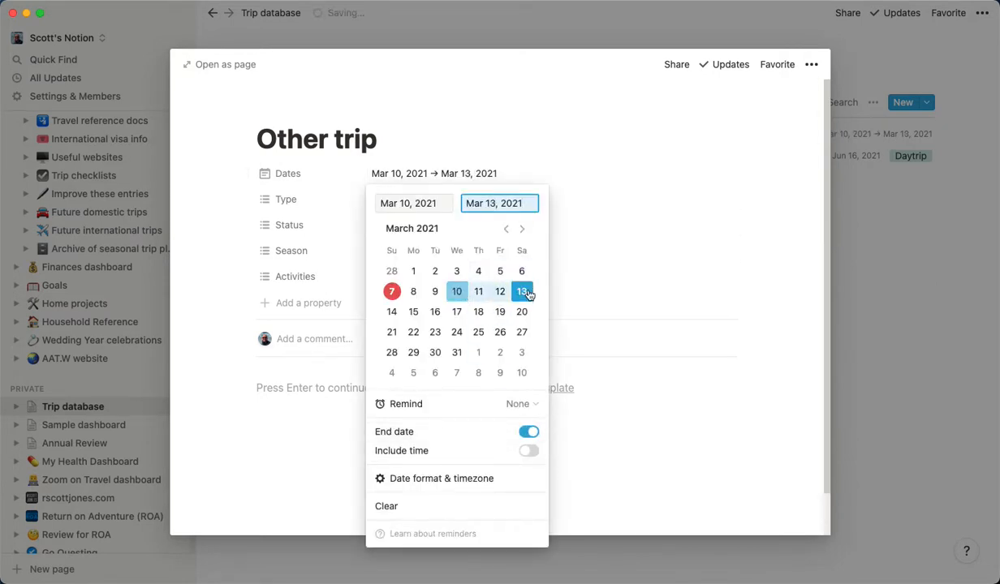
left_click(686, 429)
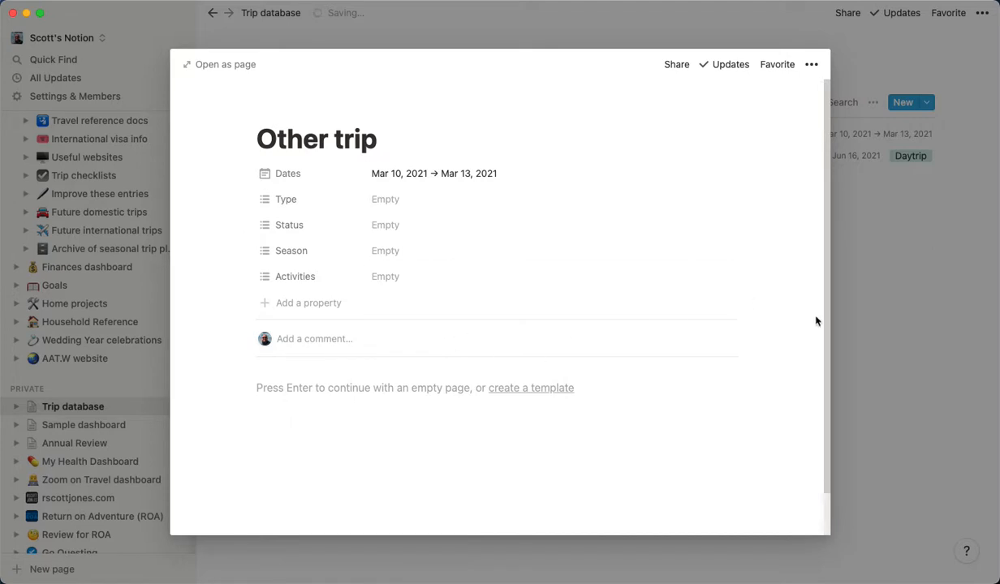
Set the Type of the Other trip entry to Weekend and close its page
left_click(446, 203)
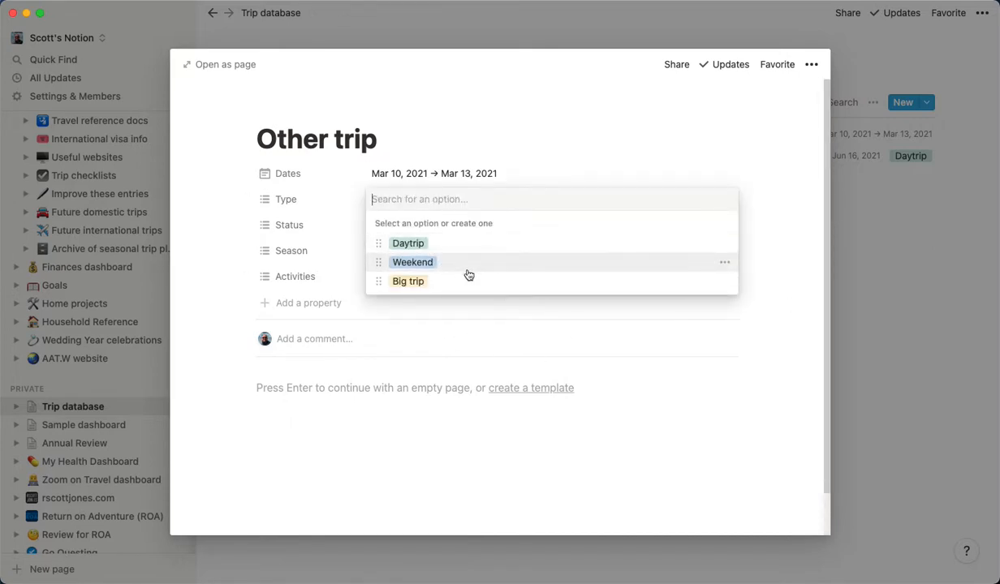
left_click(509, 264)
left_click(885, 263)
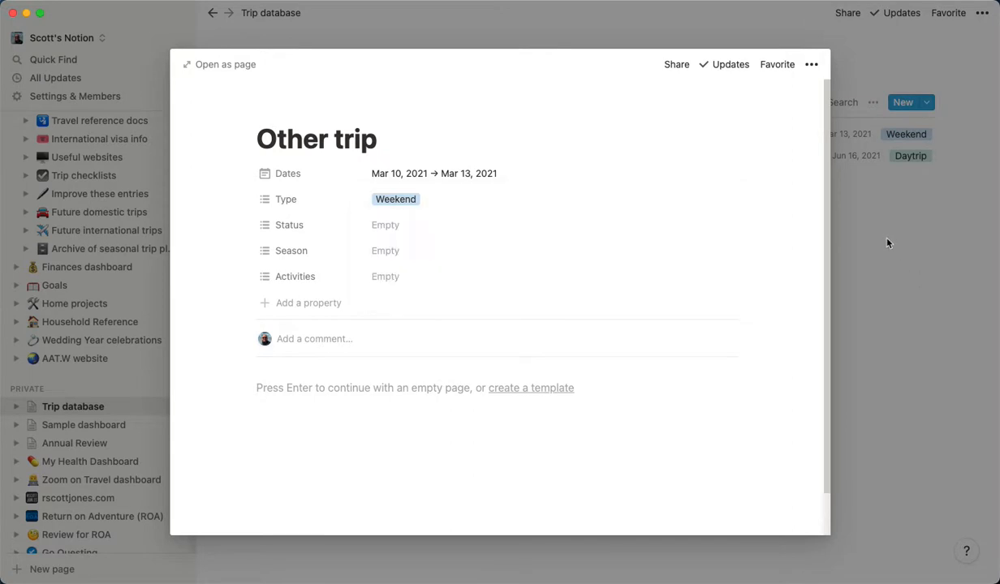
left_click(853, 228)
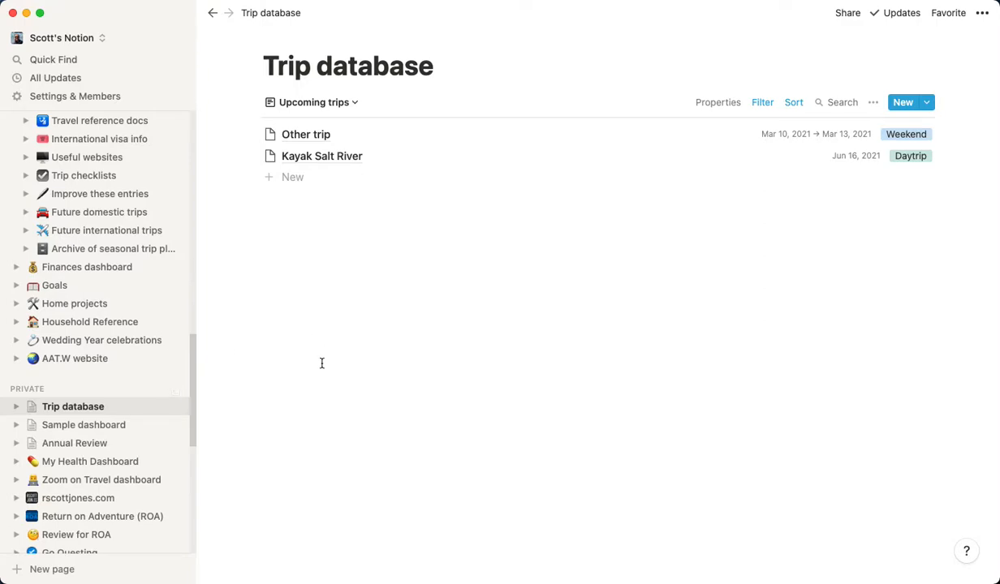
Examine the Trip opportunities views of the Trip Calendar in the Travel dashboard, both the list and the mobile gallery version
scroll(134, 244, "up", 15)
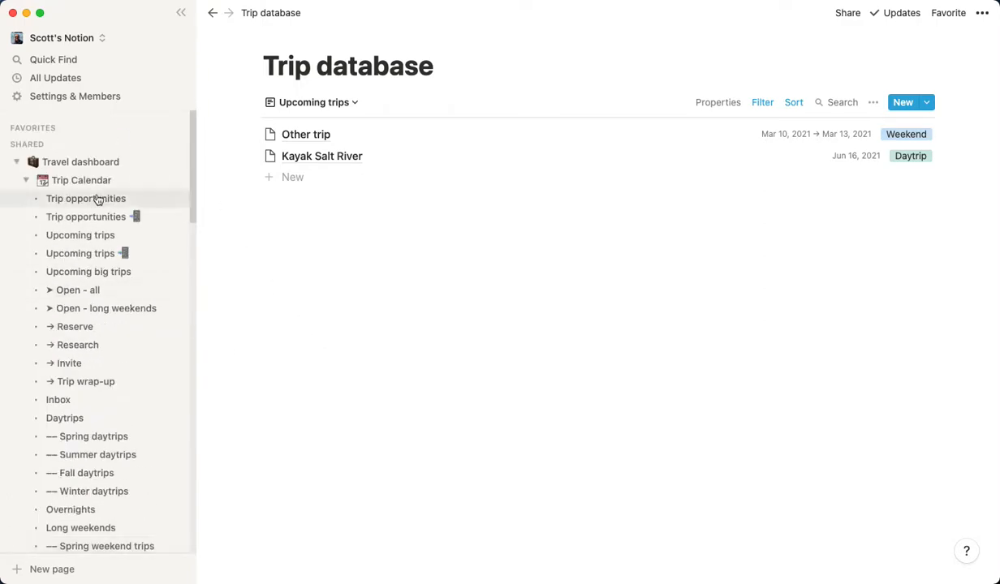
left_click(109, 201)
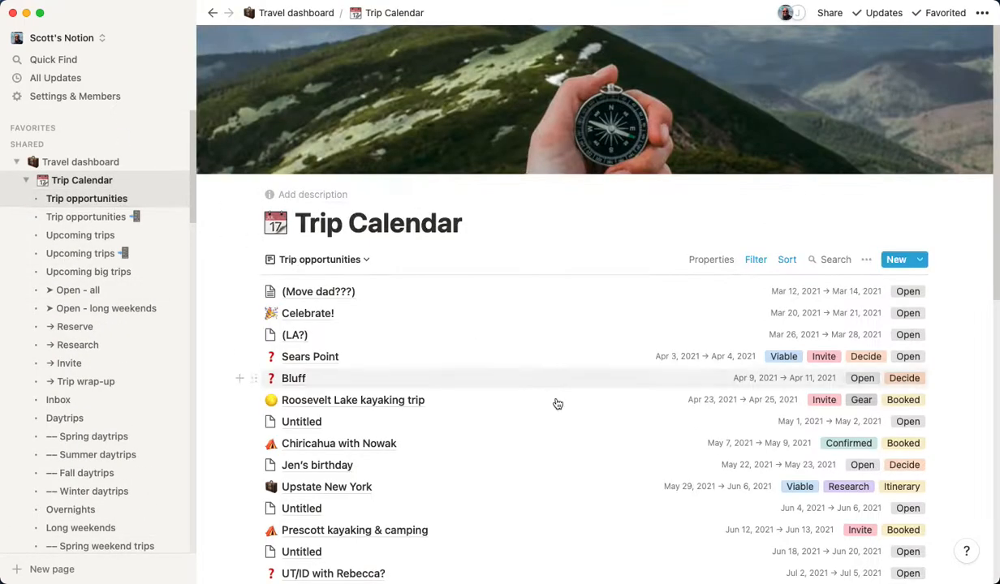
scroll(636, 482, "down", 5)
scroll(637, 480, "up", 3)
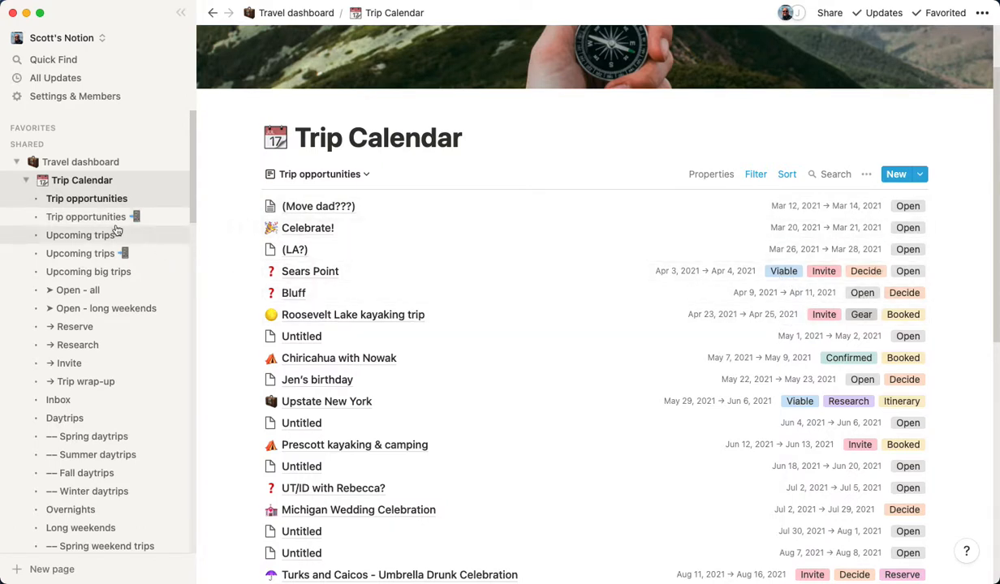
left_click(87, 218)
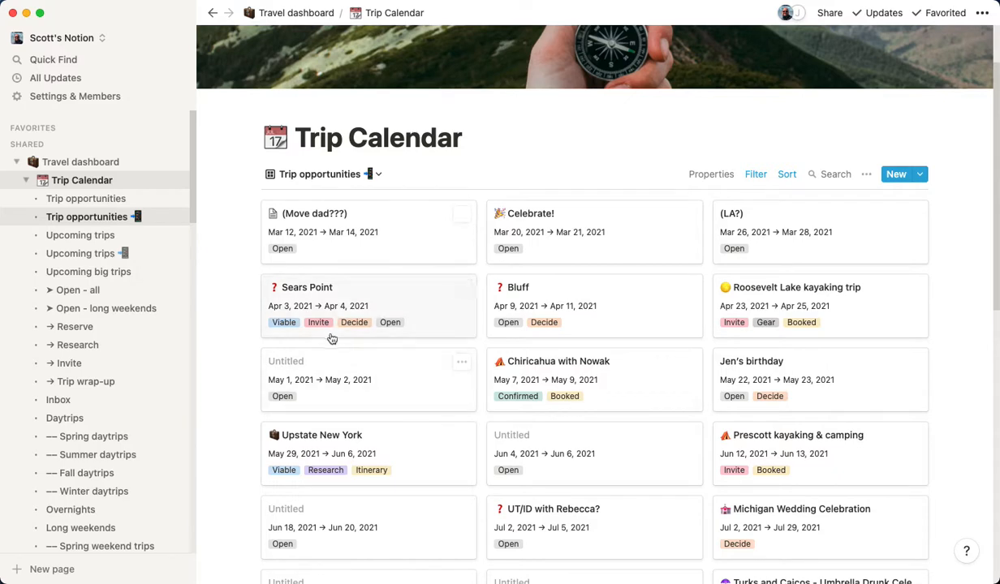
left_click(365, 175)
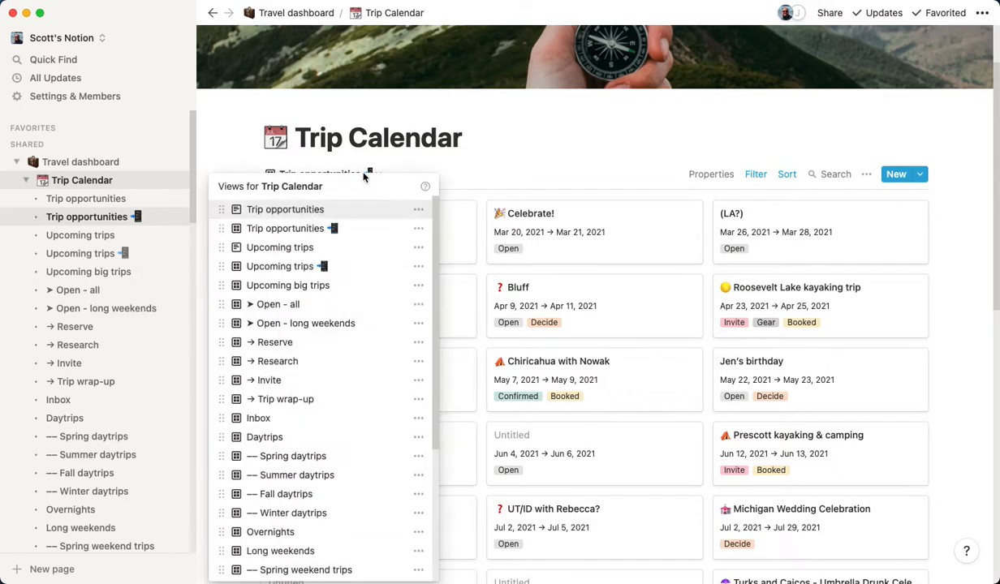
left_click(341, 213)
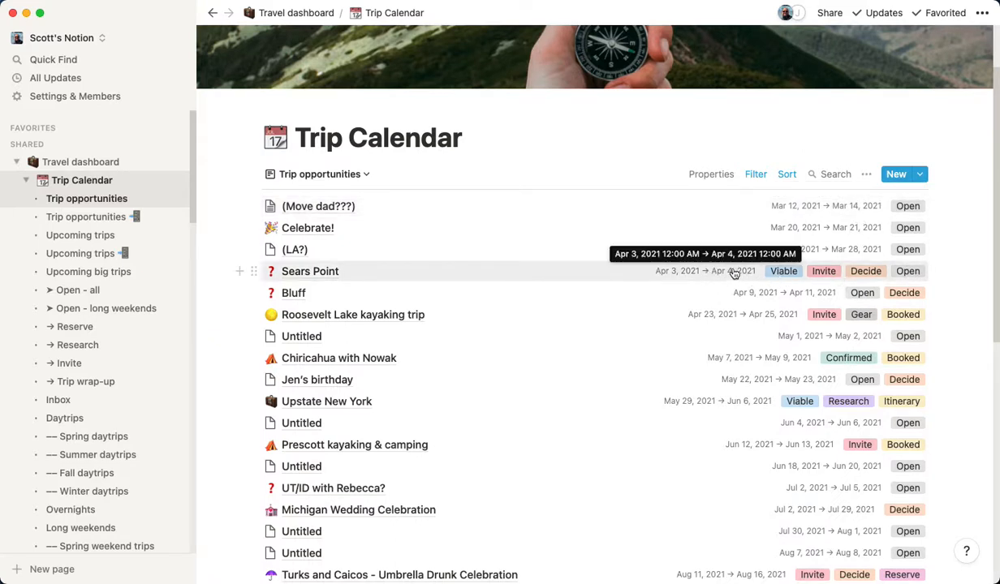
Examine the mobile Upcoming trips view of the Trip Calendar and look through its list of available views
left_click(329, 173)
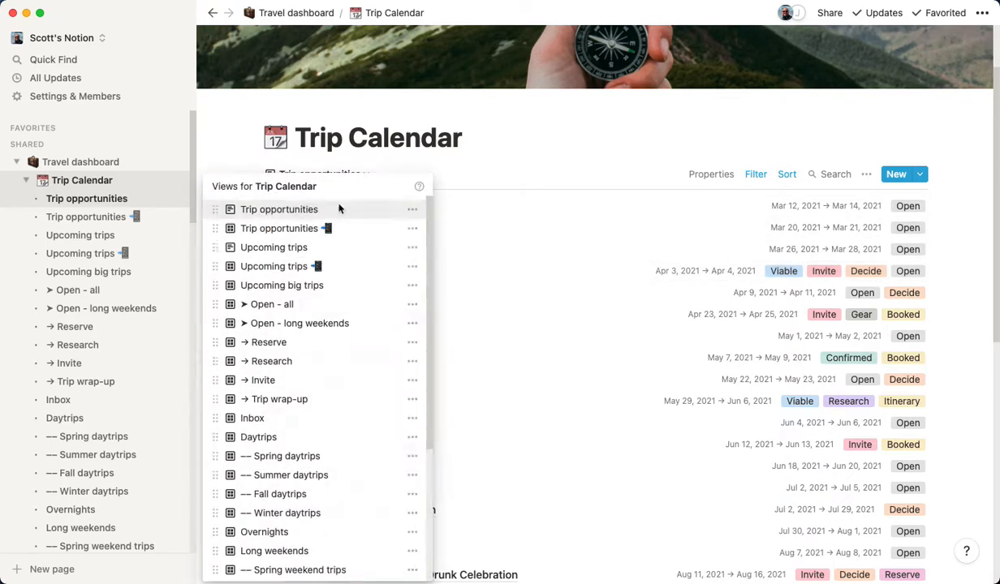
left_click(349, 268)
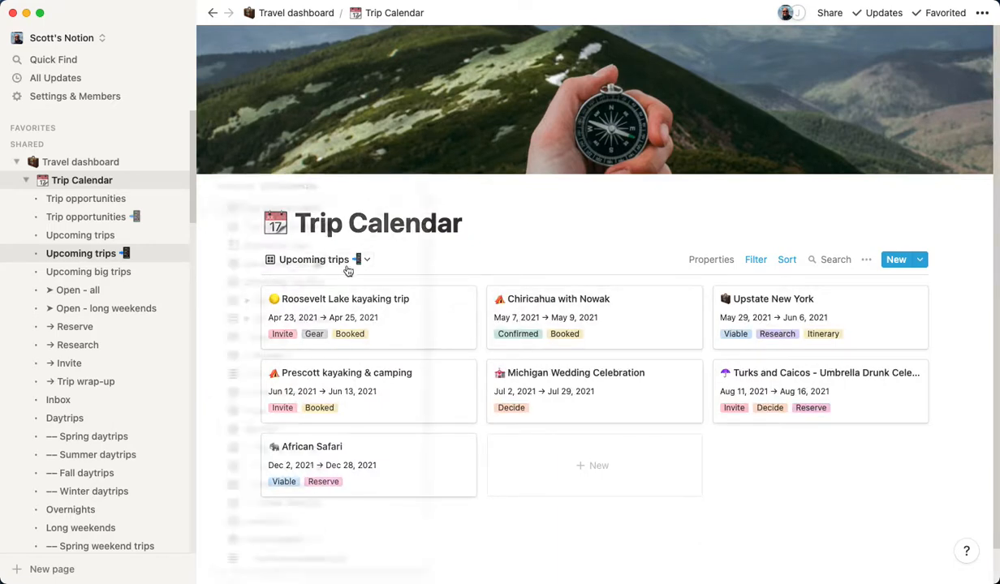
left_click(362, 260)
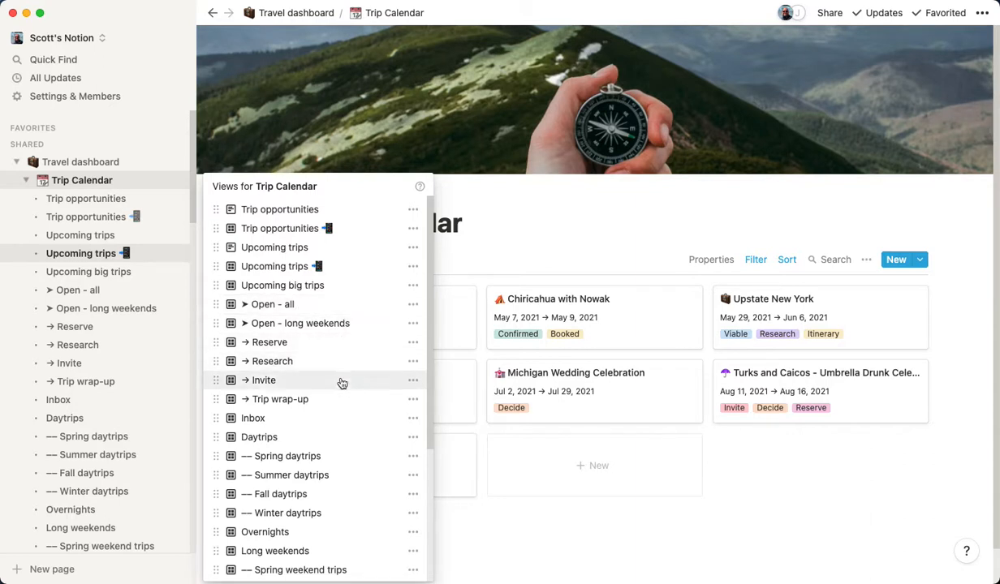
scroll(342, 406, "down", 3)
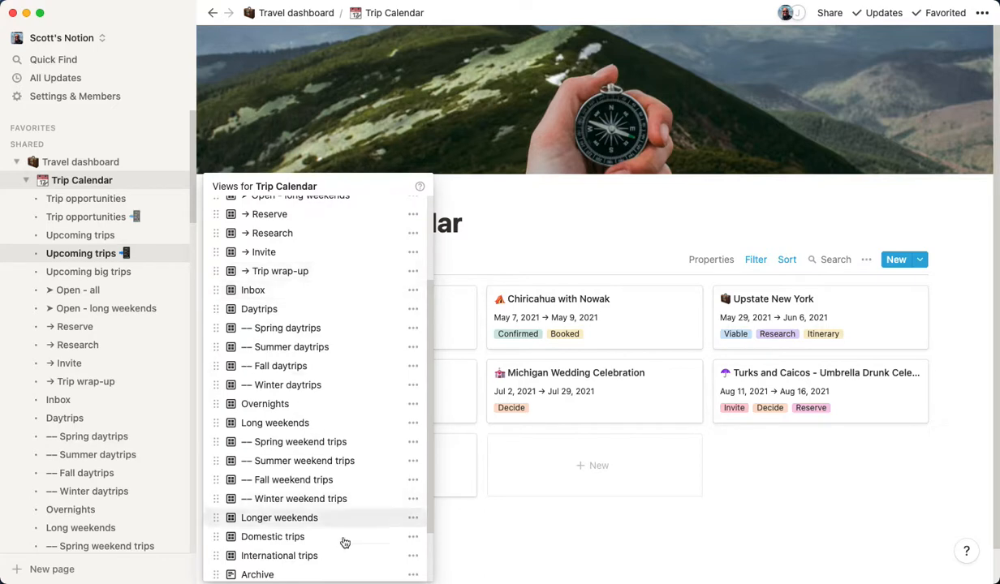
Look through the rest of the Trip Calendar's view list and open the Travel costs page of the Travel dashboard
scroll(344, 542, "down", 2)
scroll(329, 516, "up", 5)
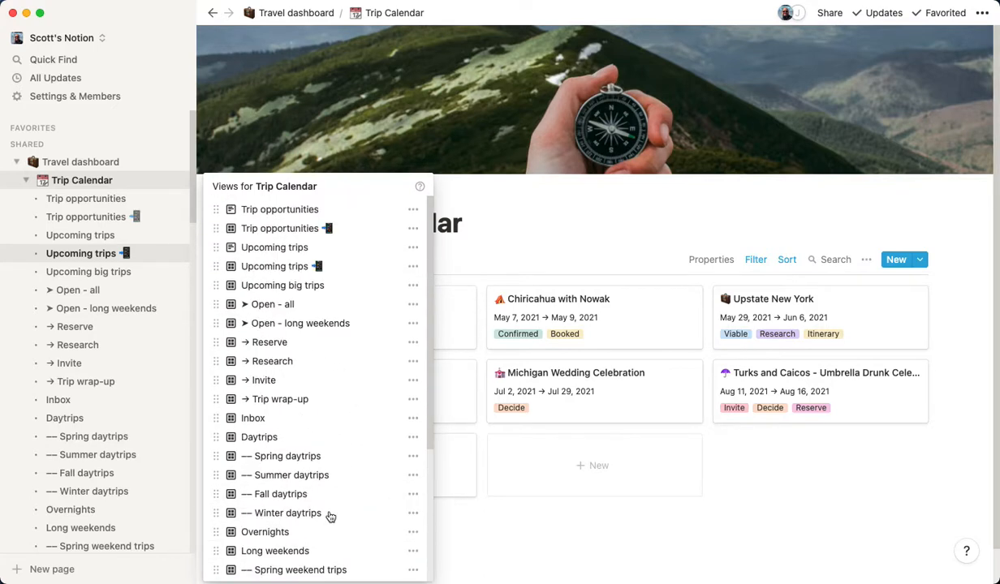
left_click(20, 374)
scroll(130, 363, "down", 10)
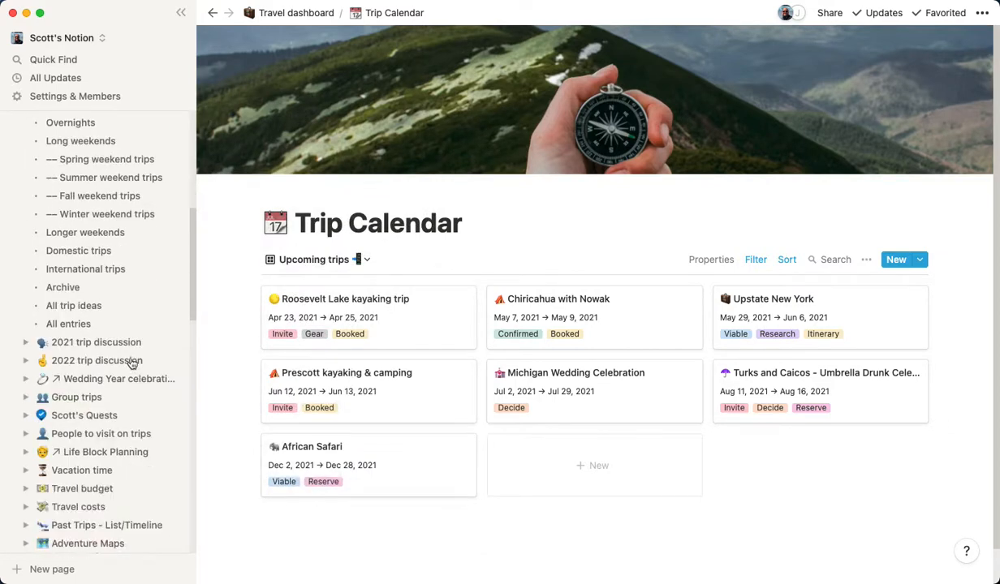
left_click(90, 508)
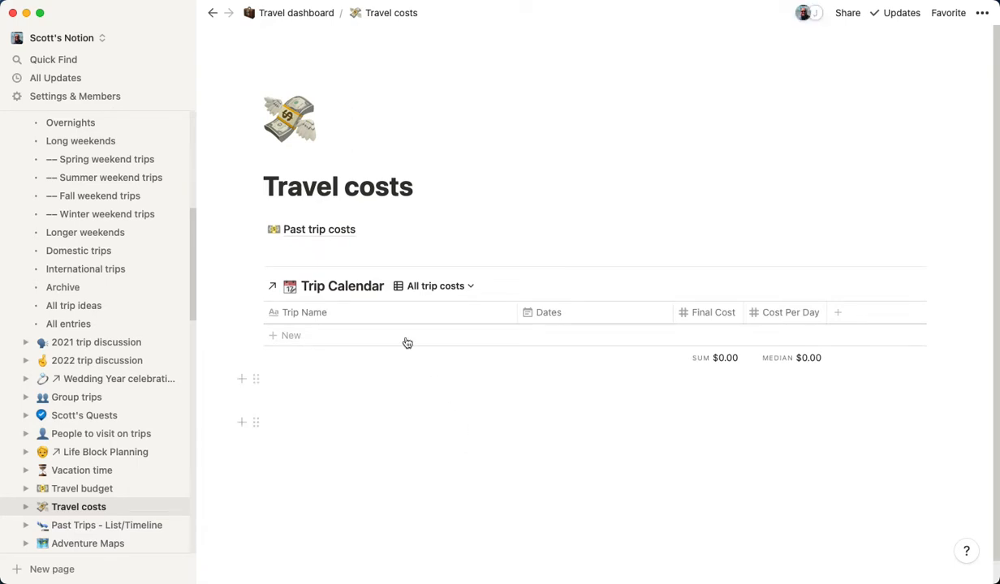
left_click(467, 248)
key("Return")
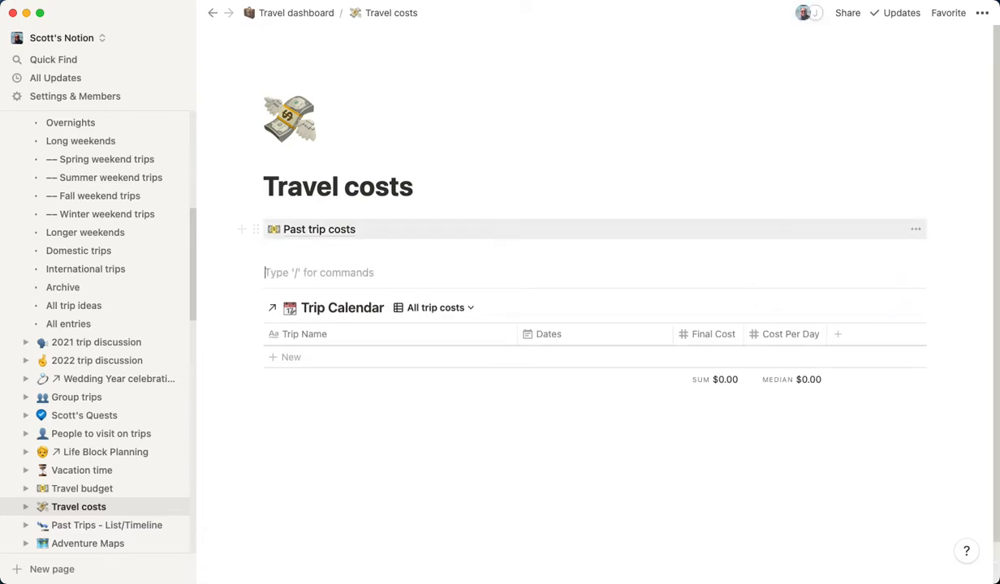
key("Return")
key("Up")
type("/")
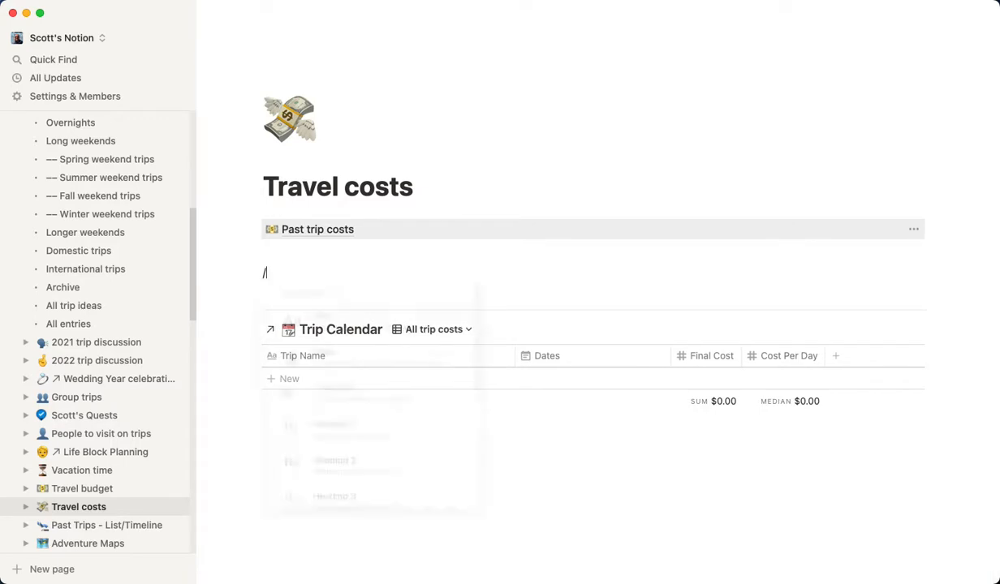
type("linked")
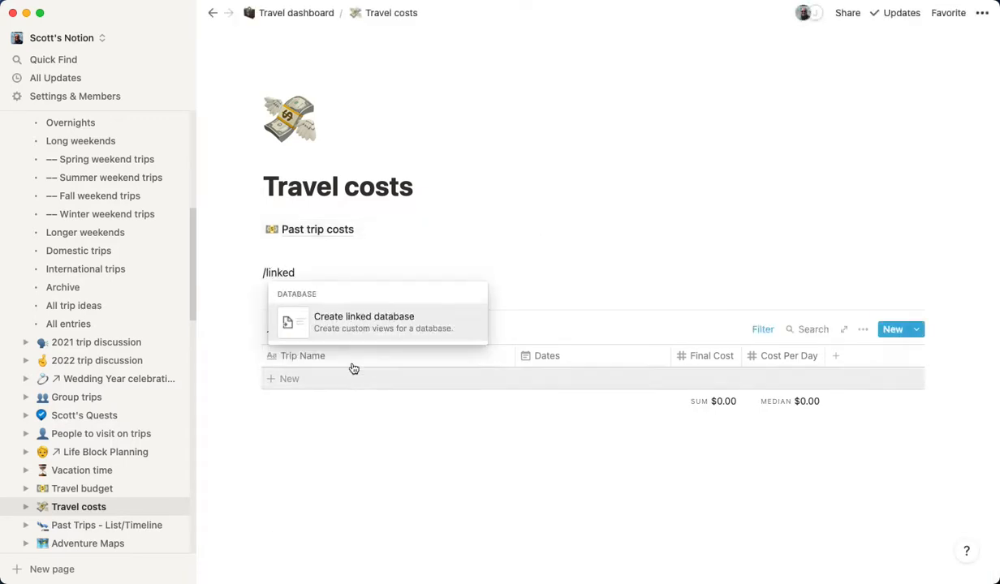
left_click(386, 326)
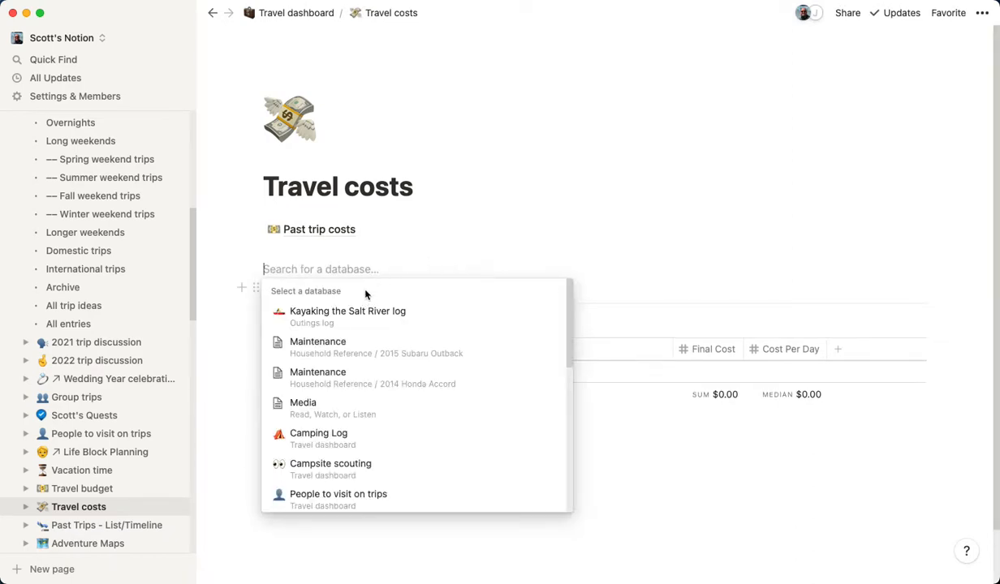
scroll(398, 341, "down", 10)
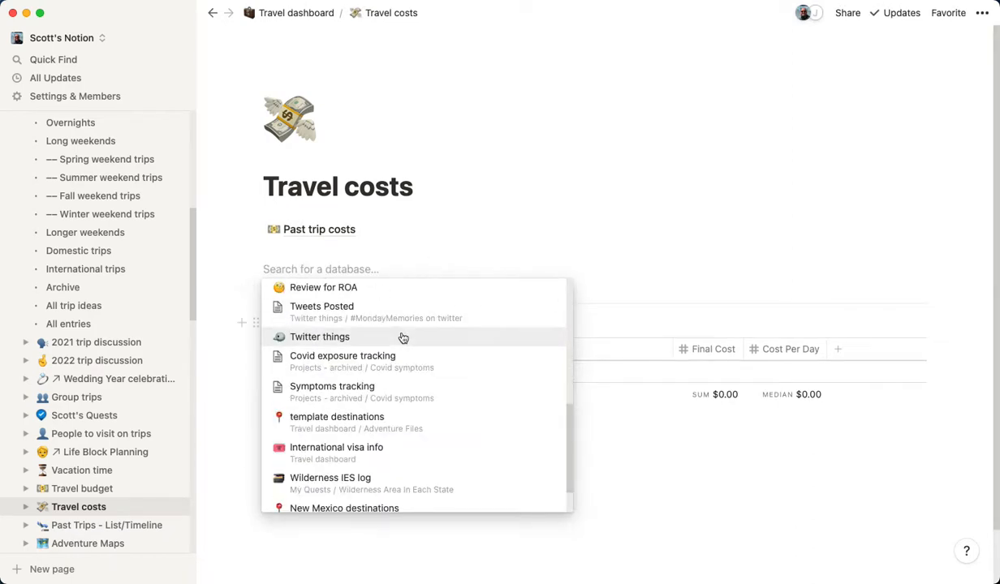
scroll(402, 340, "up", 12)
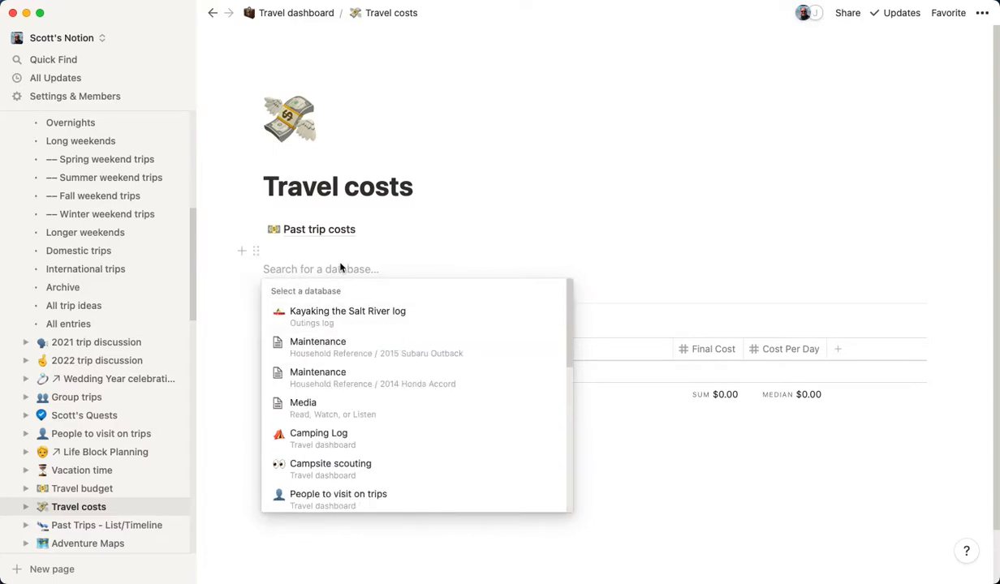
key("Escape")
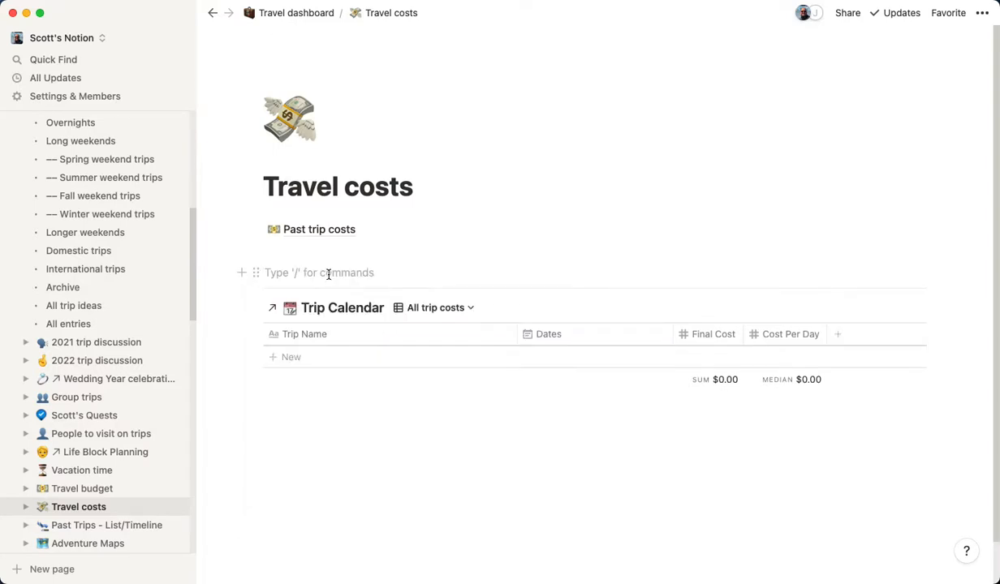
Insert a linked database of the Travel dashboard's Trip Calendar on the empty line below the Past trip costs link
left_click(257, 272)
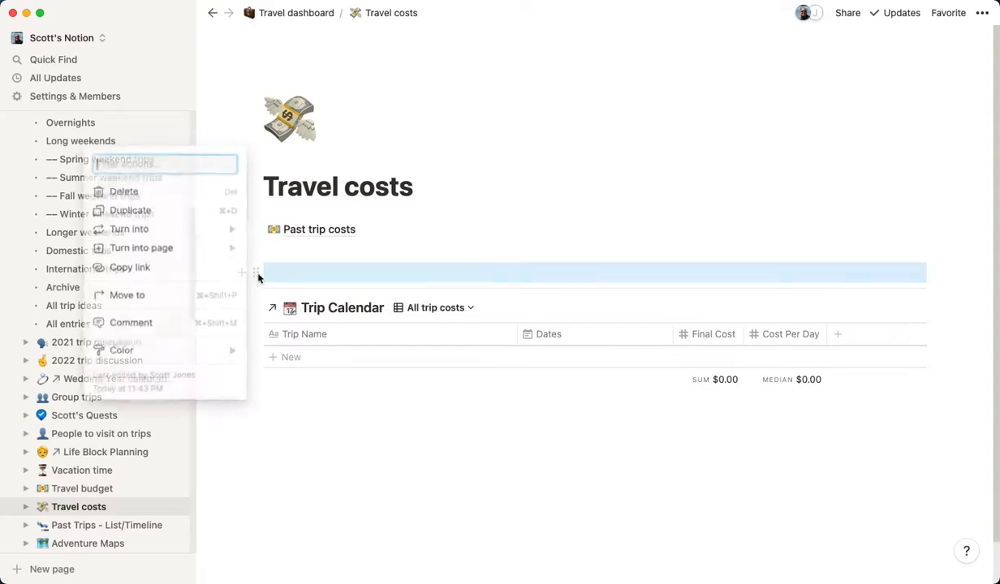
key("Escape")
left_click(279, 274)
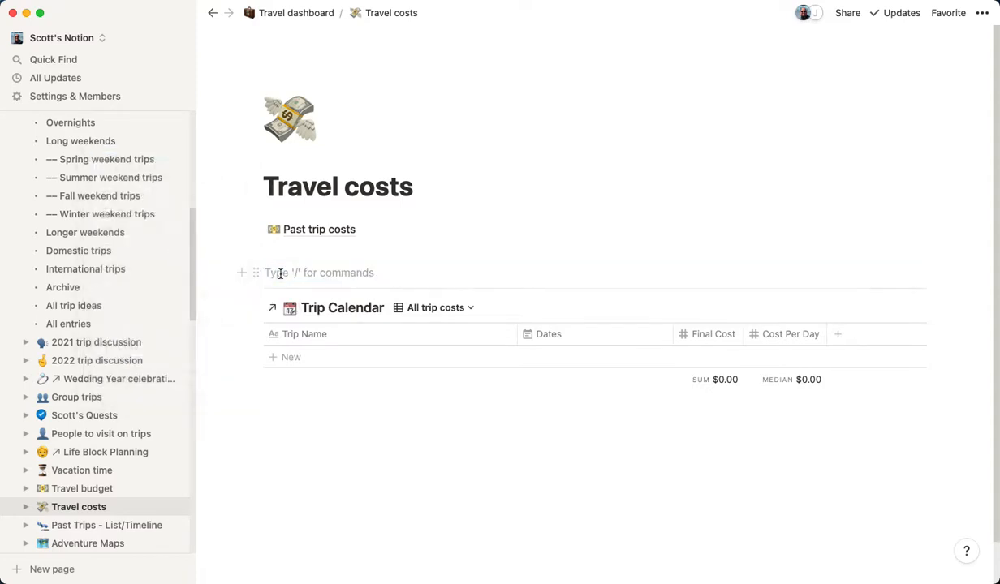
type("/linke")
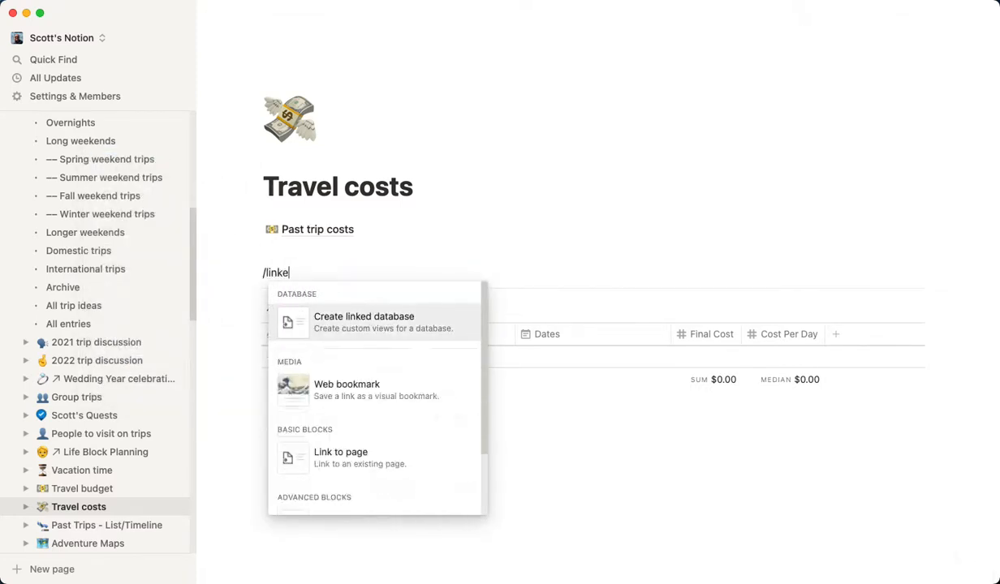
type("d")
left_click(345, 326)
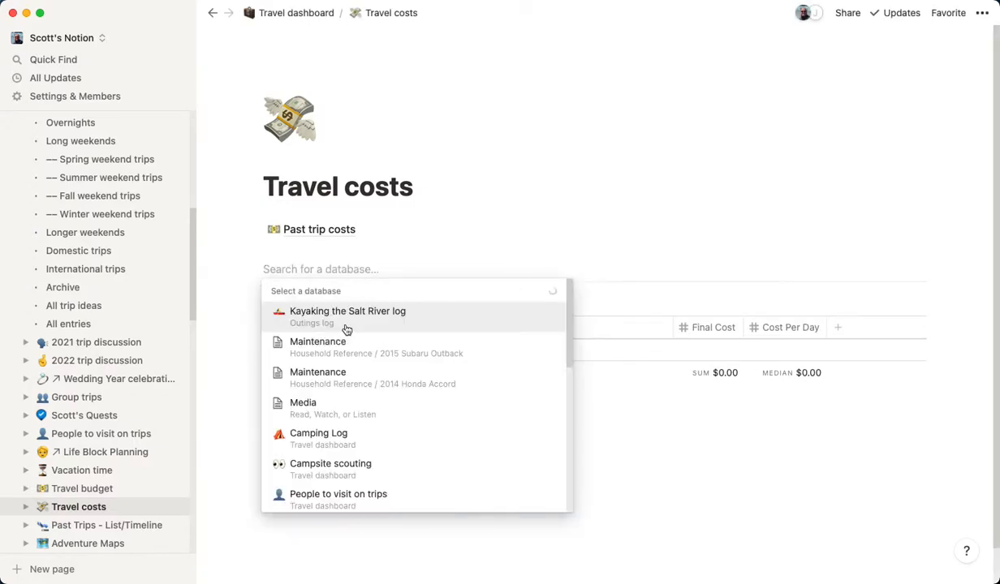
type("trip calen")
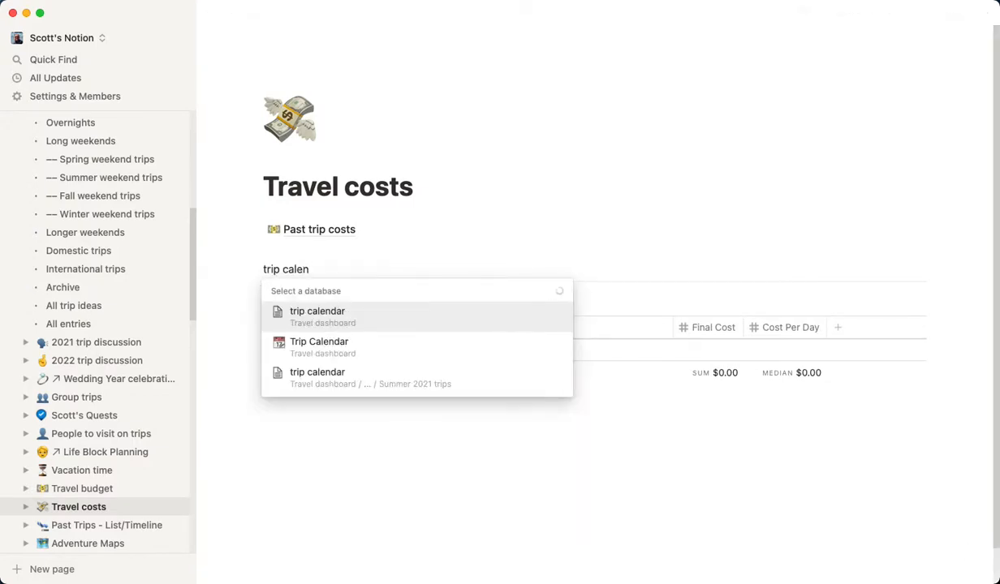
left_click(370, 344)
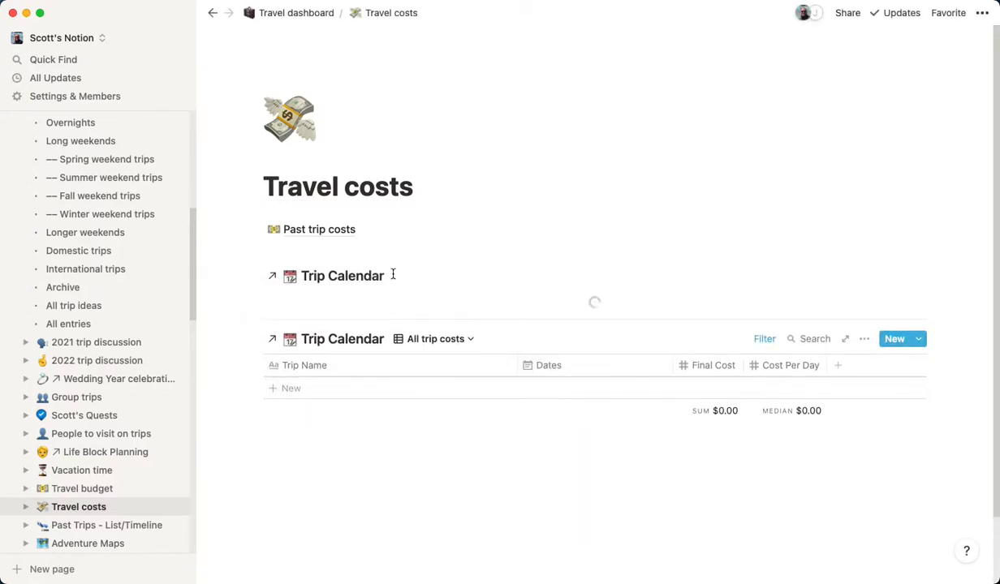
Look through the entries of the newly inserted linked Trip Calendar and delete that block from the Travel costs page
scroll(568, 365, "down", 10)
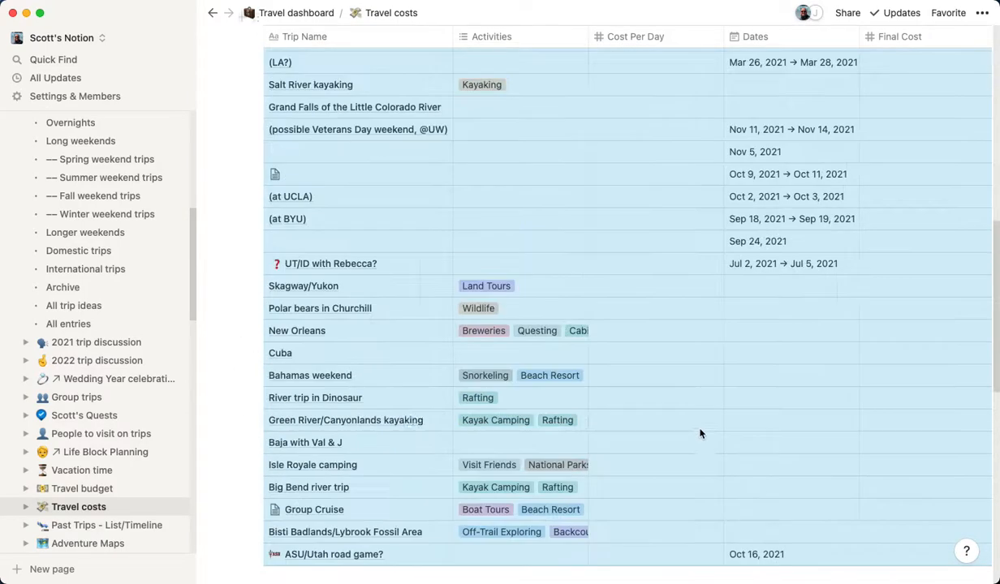
scroll(702, 434, "up", 10)
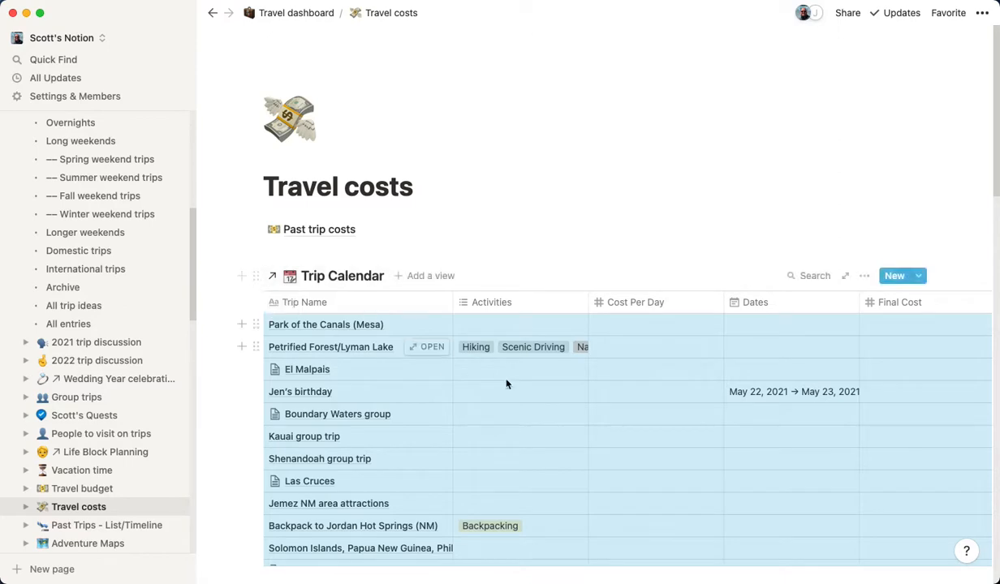
scroll(480, 449, "down", 3)
scroll(480, 449, "down", 3)
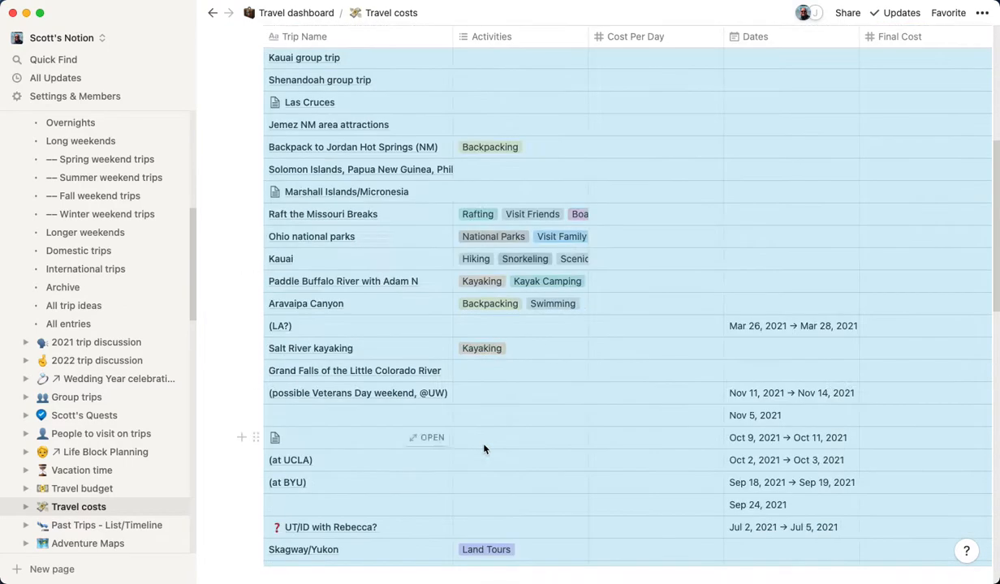
scroll(485, 450, "up", 5)
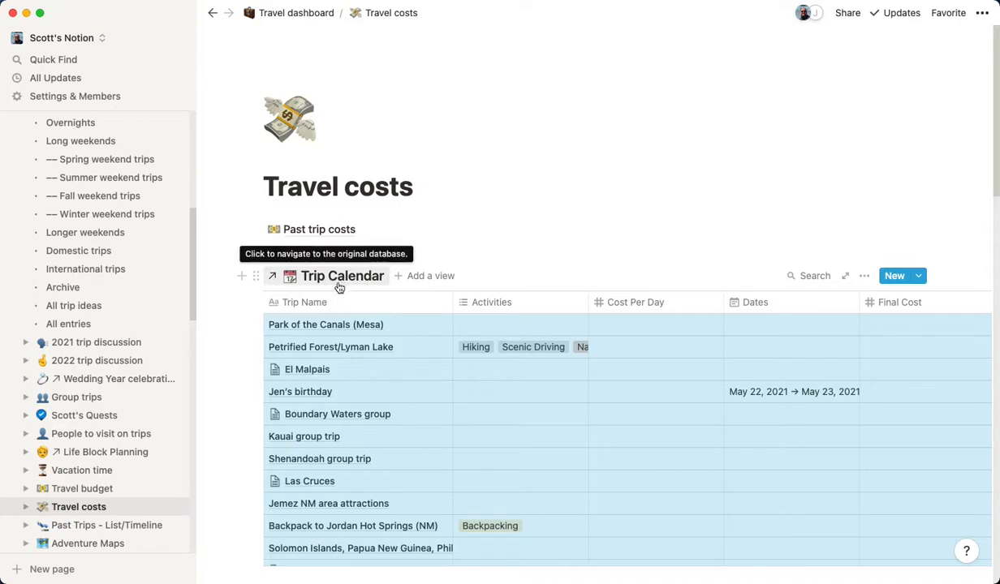
left_click(256, 278)
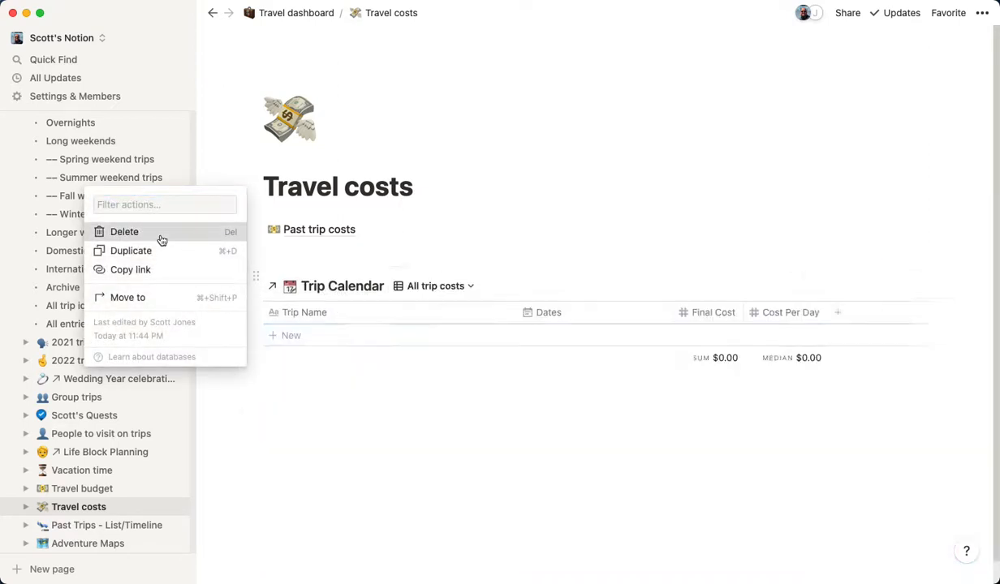
left_click(161, 239)
Switch the linked Trip Calendar on the Travel costs page to the Final trip costs for 2021 view
scroll(477, 341, "down", 1)
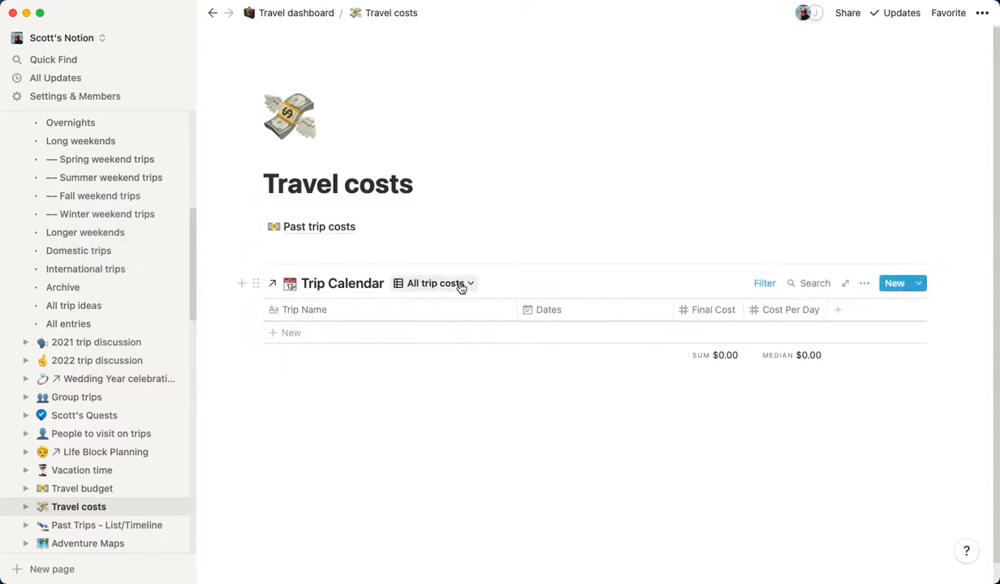
left_click(460, 284)
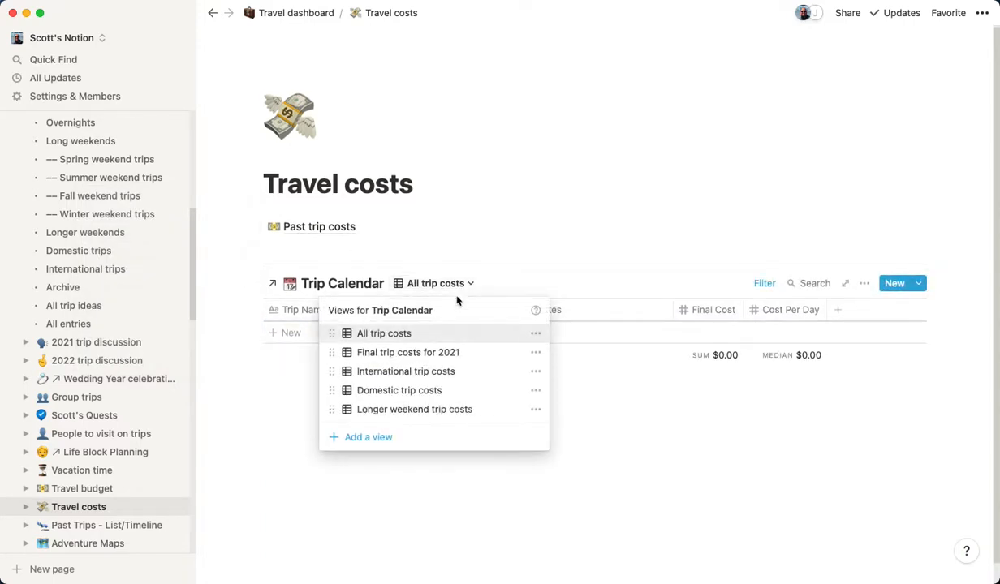
left_click(690, 527)
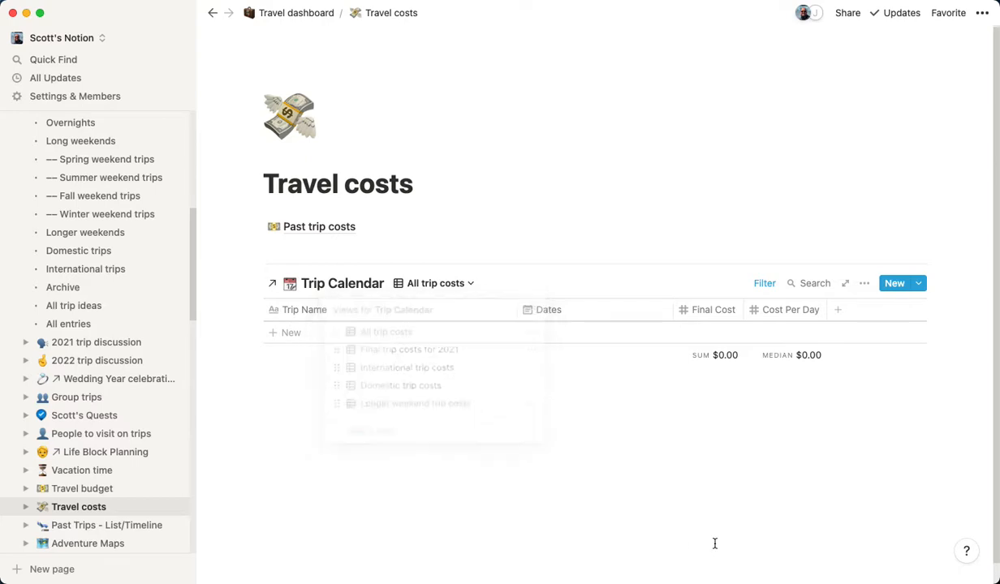
left_click(461, 284)
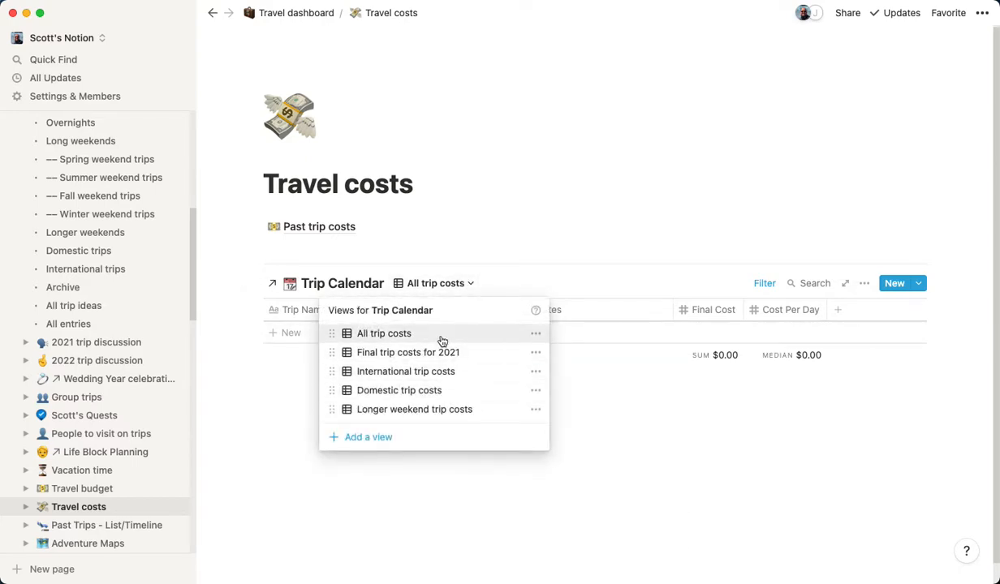
left_click(453, 354)
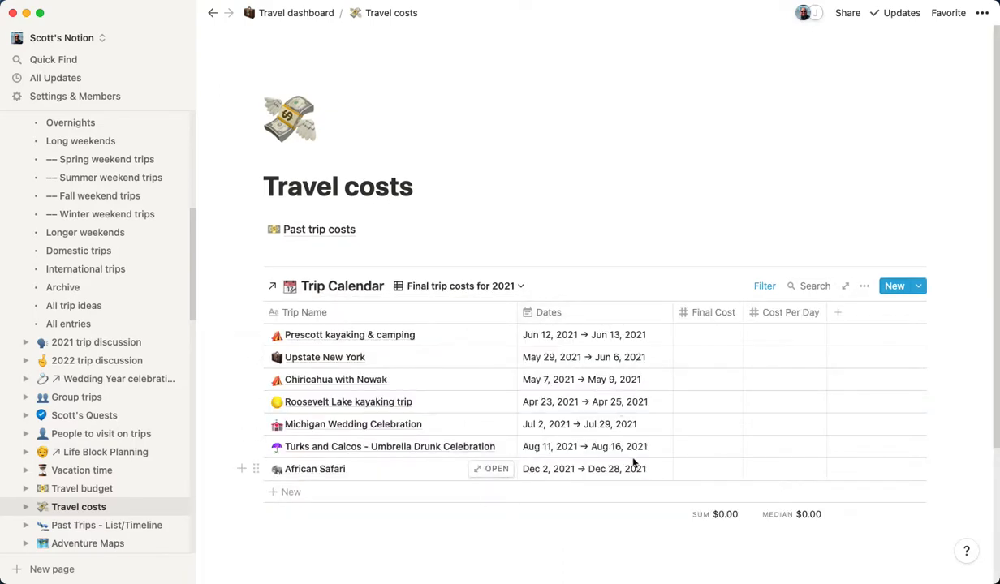
Open the Prescott kayaking & camping entry, examine its properties and page content, and close it
left_click(395, 335)
key("Escape")
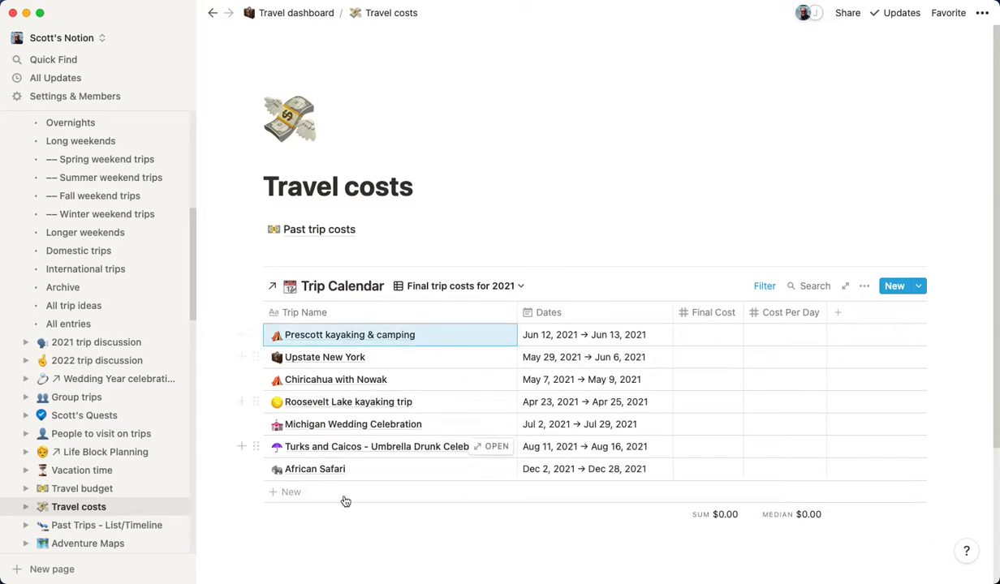
left_click(493, 334)
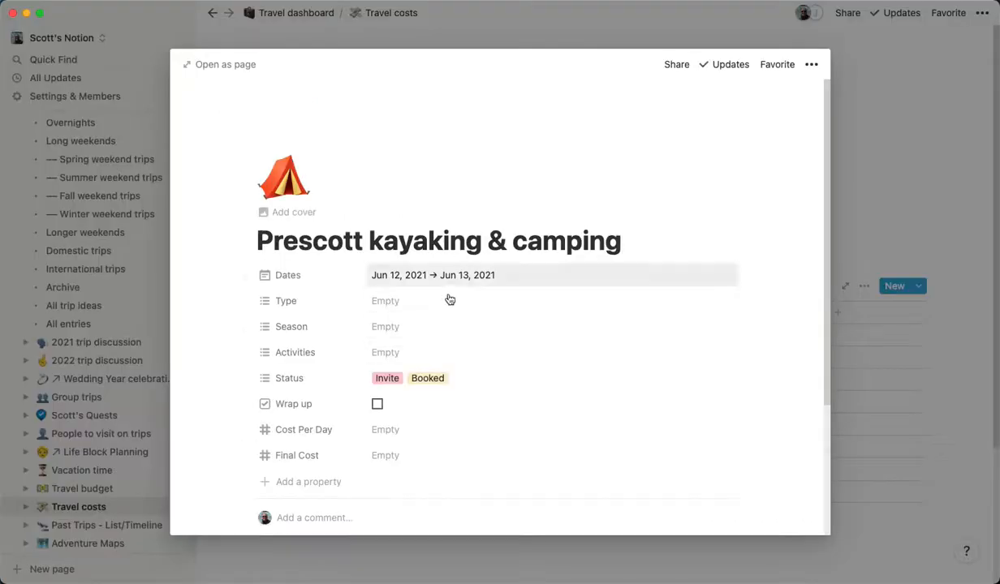
scroll(515, 381, "down", 3)
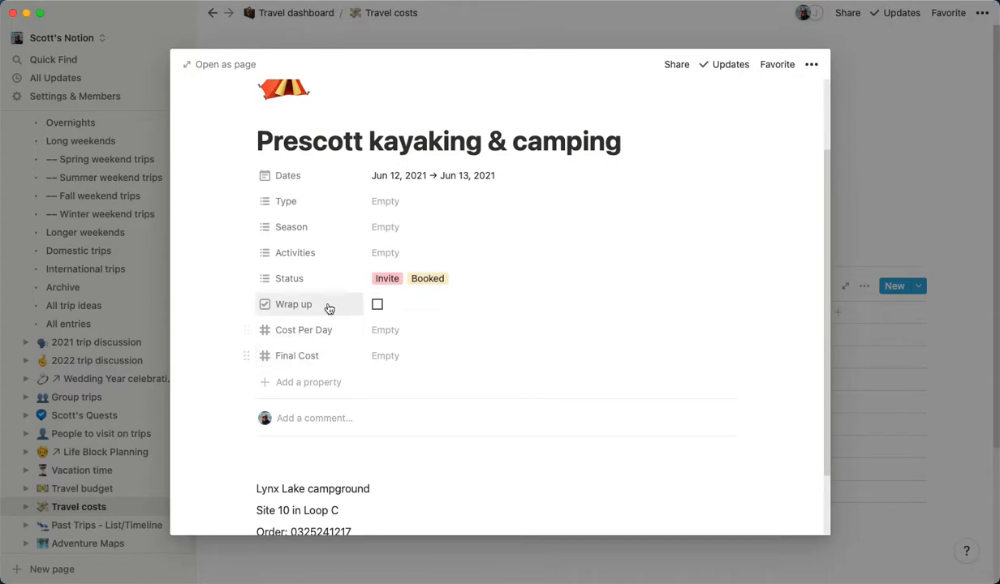
scroll(425, 359, "up", 3)
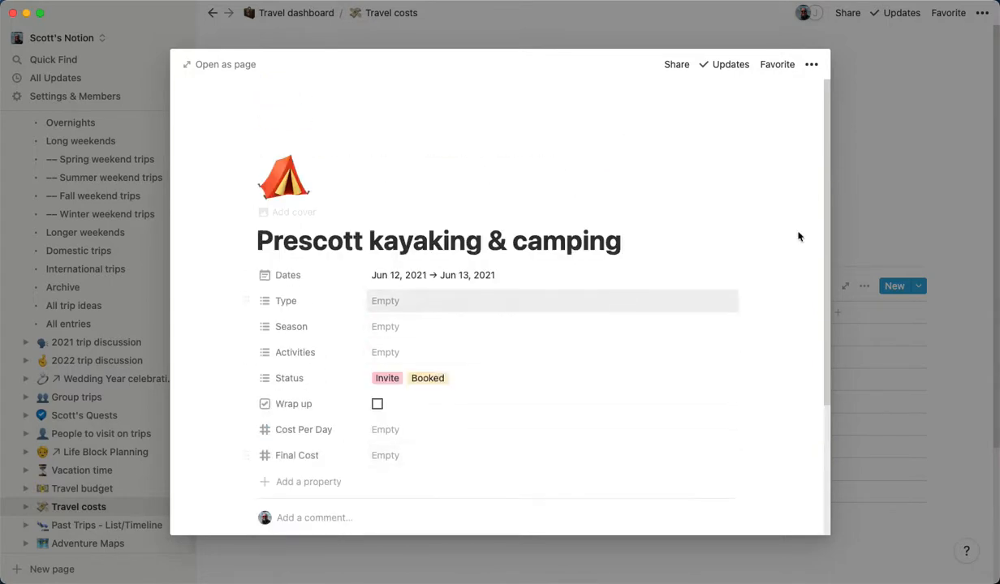
left_click(874, 207)
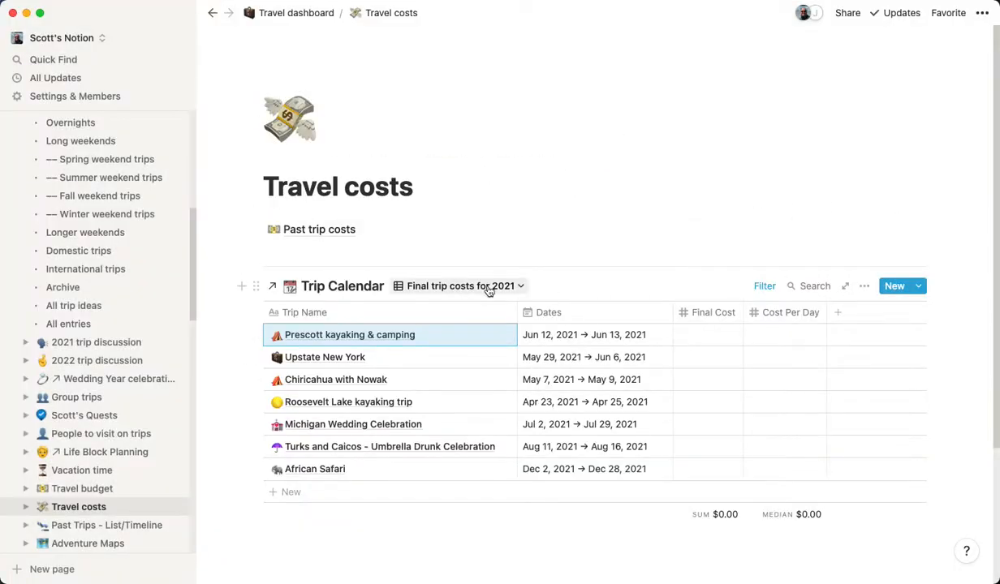
Examine the filters of the Final trip costs for 2021 view and switch to the International trip costs view
left_click(765, 287)
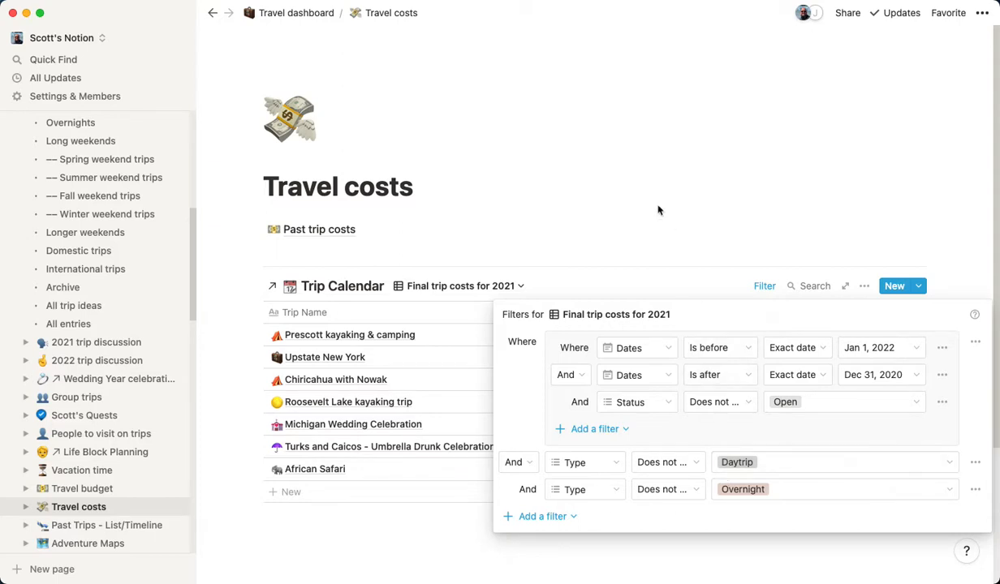
left_click(635, 201)
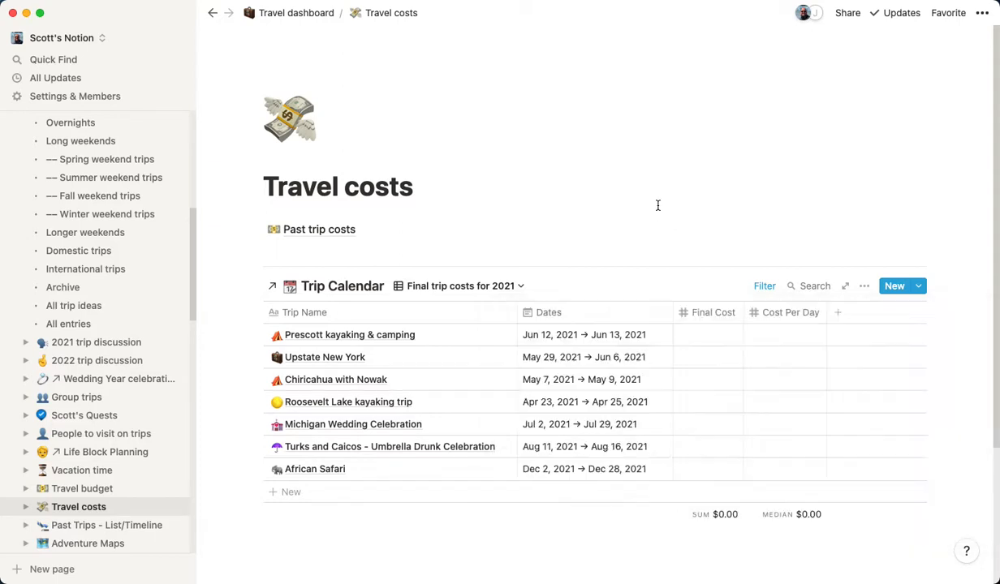
left_click(513, 286)
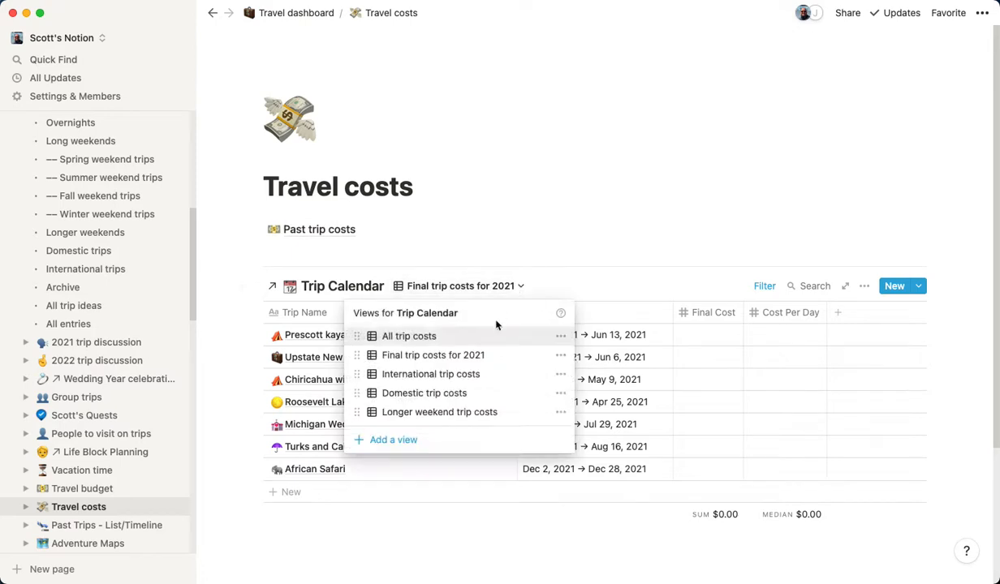
left_click(508, 379)
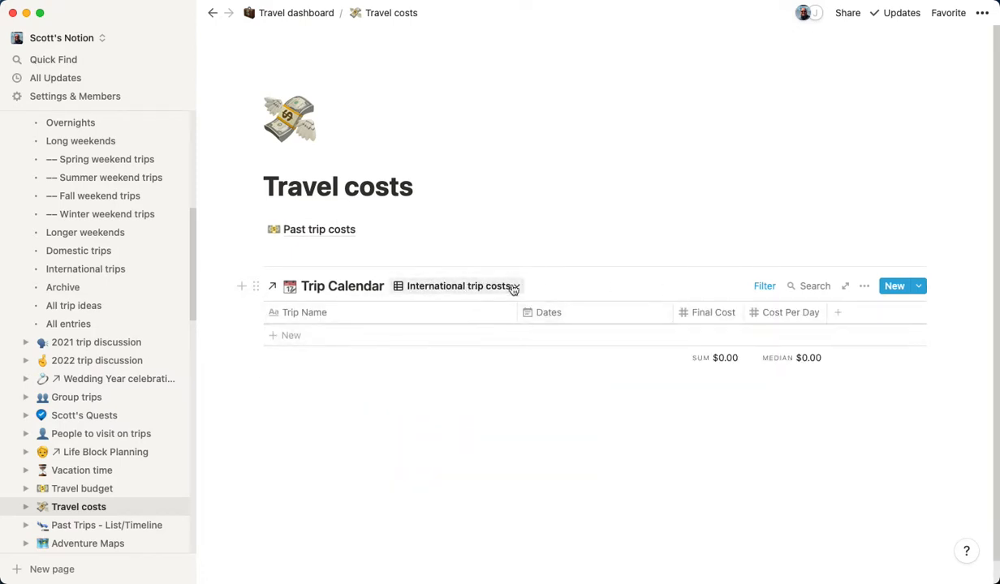
Examine the filters of the International trip costs view in the linked Trip Calendar and close them
left_click(765, 287)
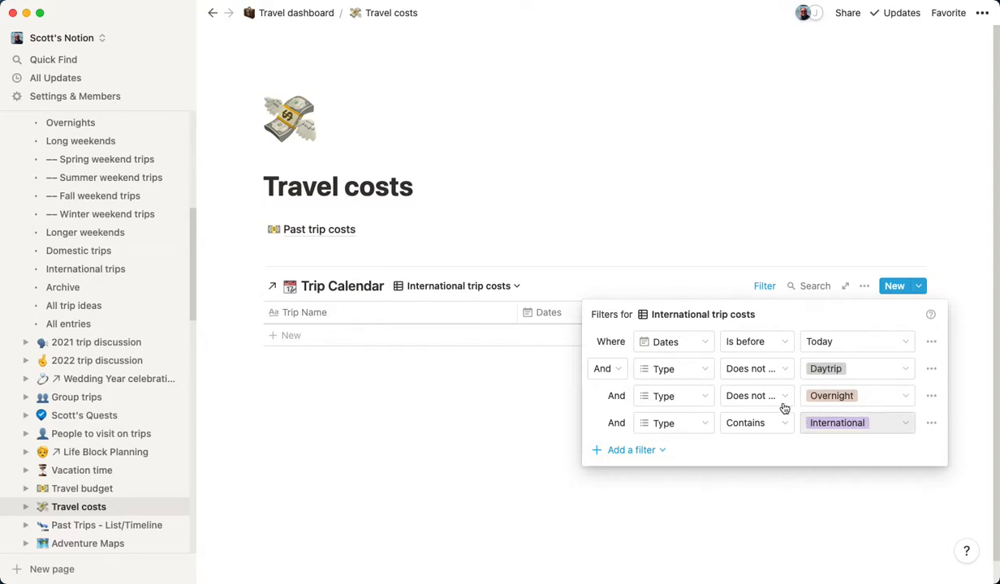
left_click(817, 526)
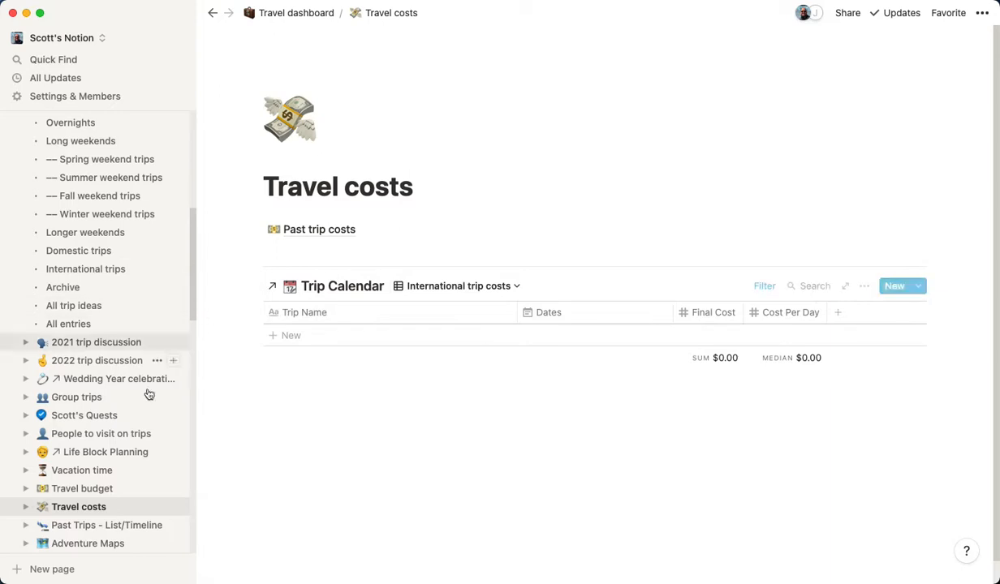
Look through the list of Trip Calendar views under the Travel dashboard, check the available actions for the Trip Calendar database, and dismiss them
scroll(121, 463, "up", 1)
scroll(113, 446, "up", 10)
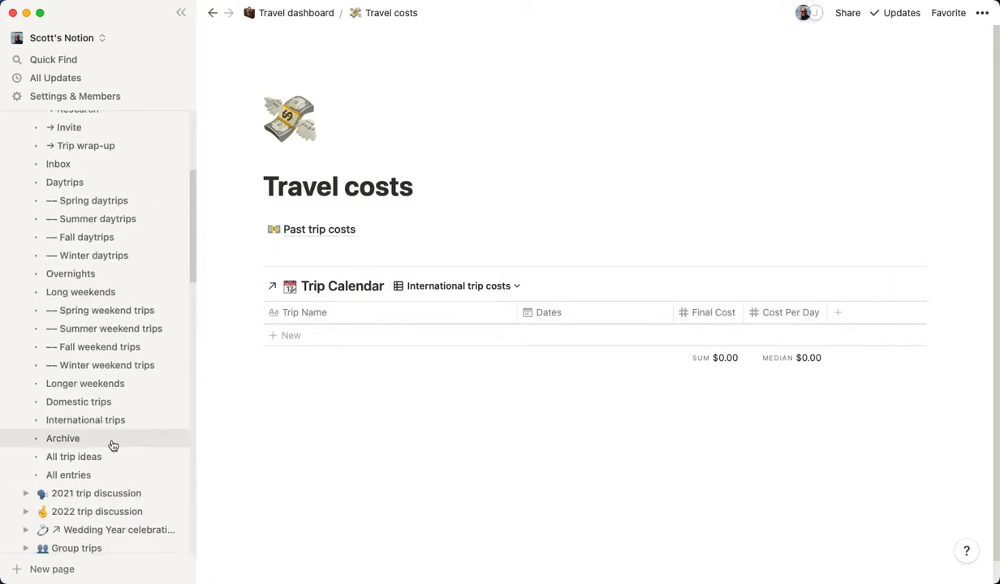
scroll(113, 445, "down", 10)
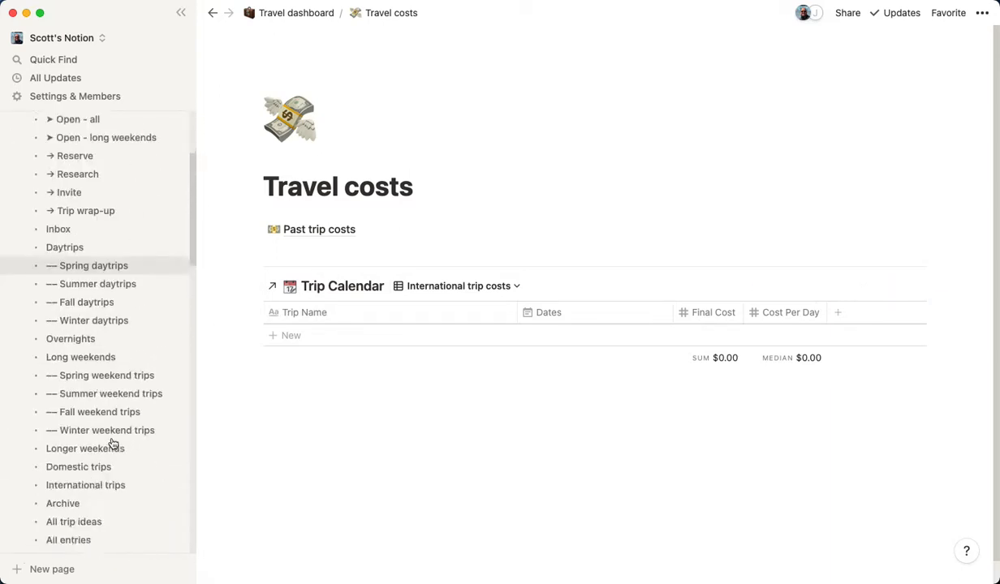
scroll(154, 357, "up", 5)
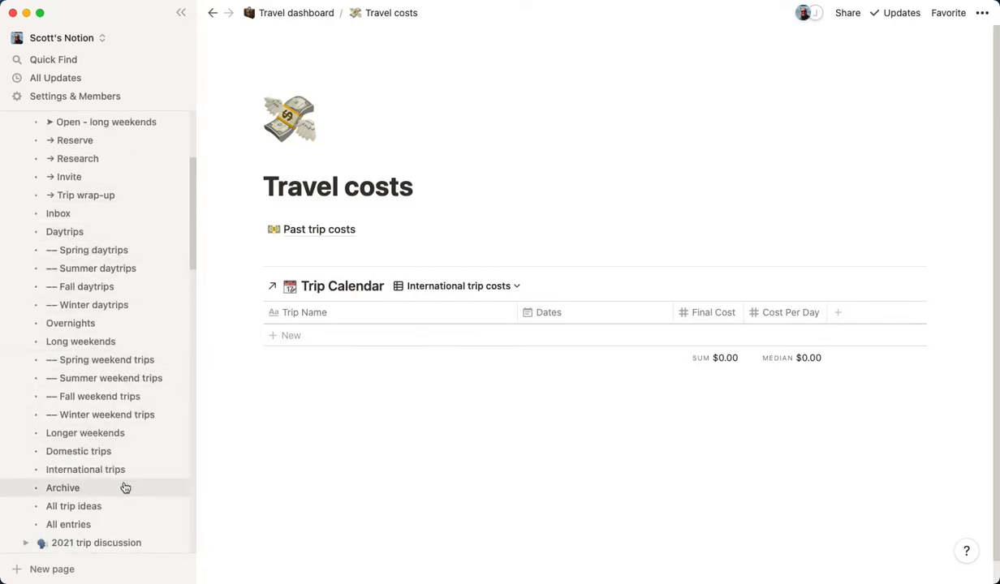
scroll(125, 487, "up", 5)
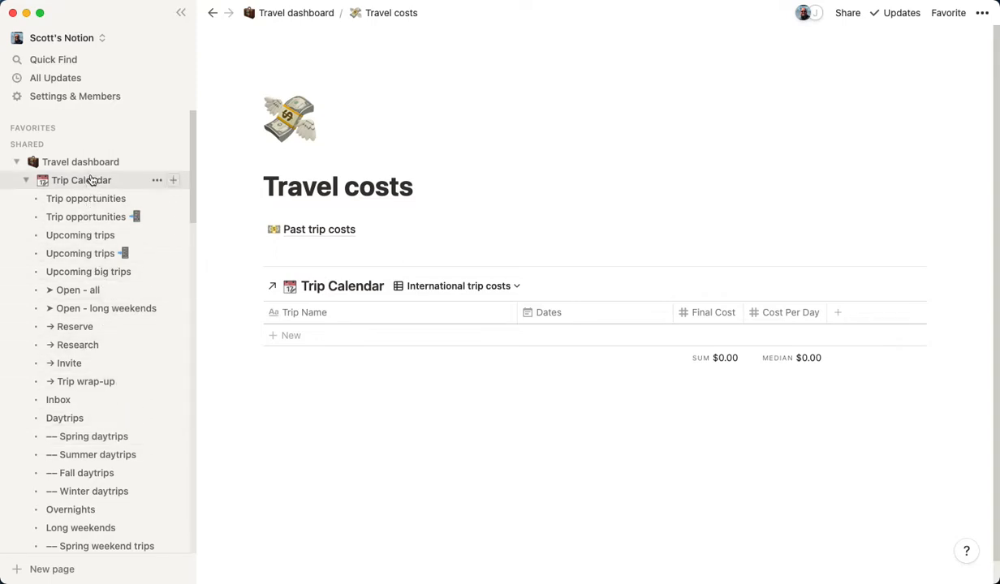
left_click(157, 181)
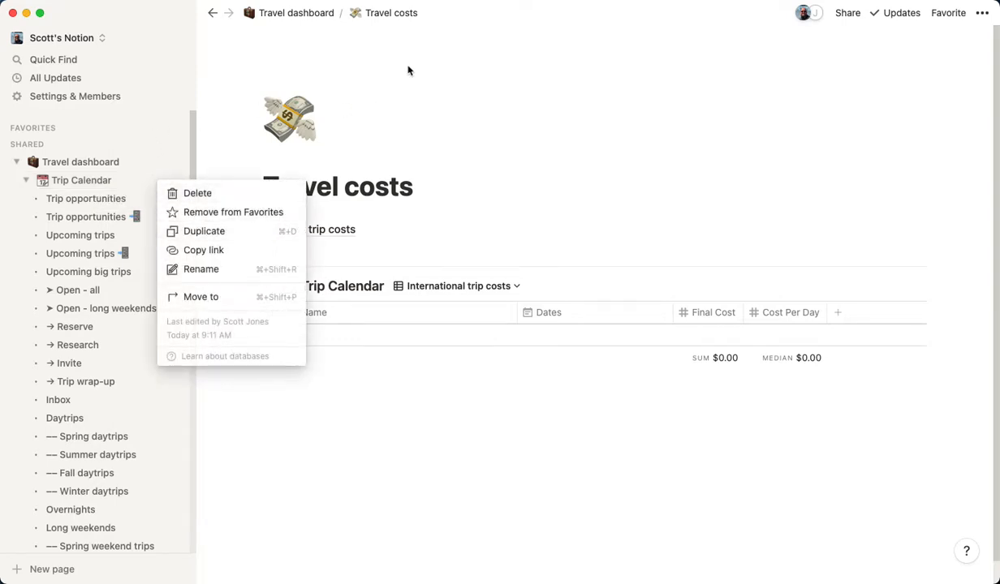
left_click(604, 490)
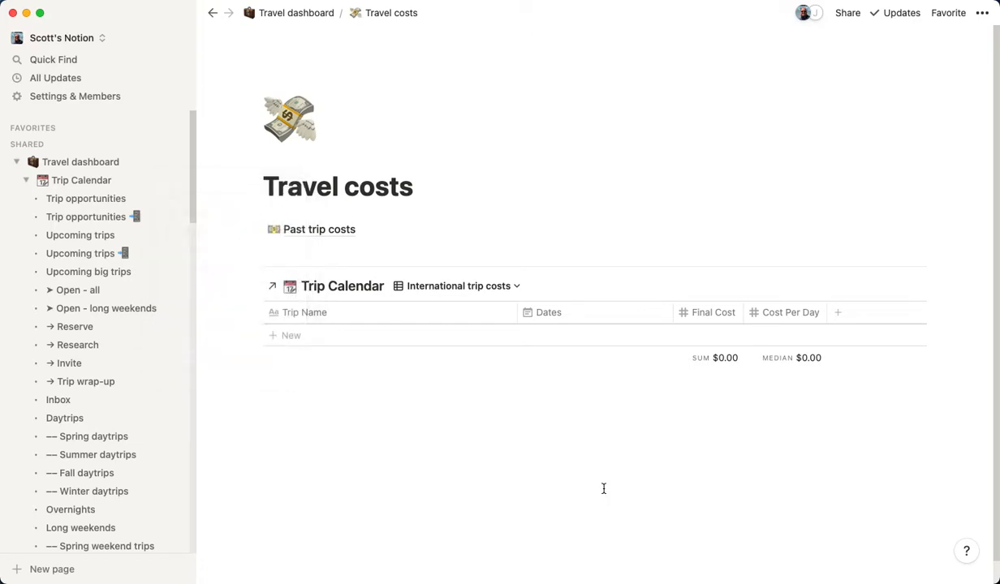